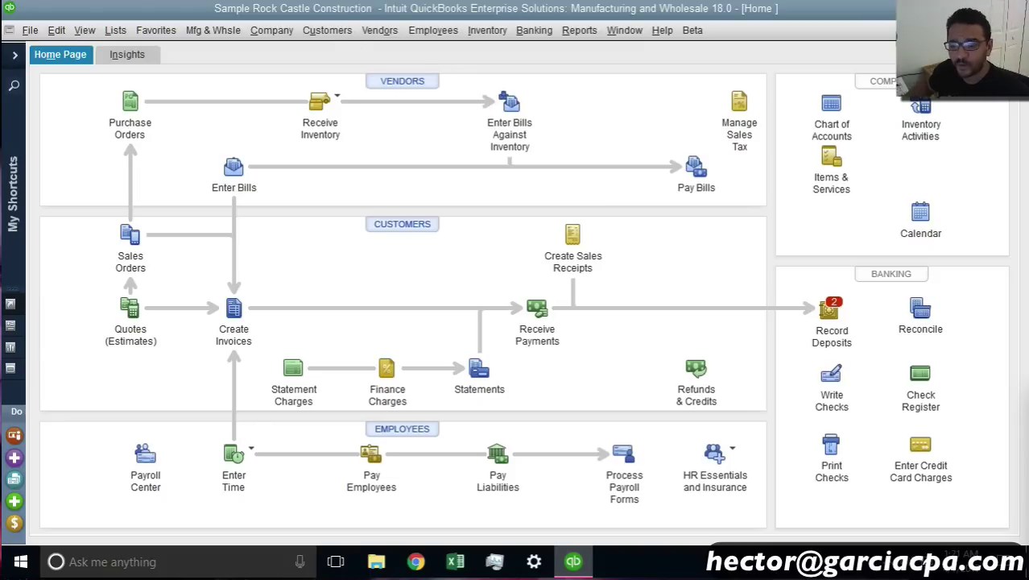
Open the company-wide Jobs & Estimates preferences
left_click(57, 32)
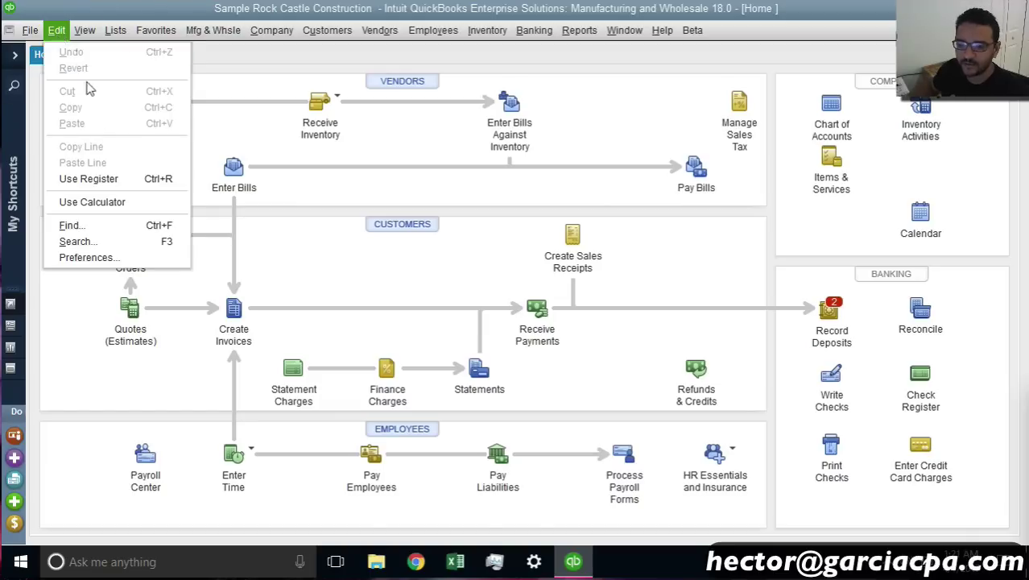
left_click(115, 258)
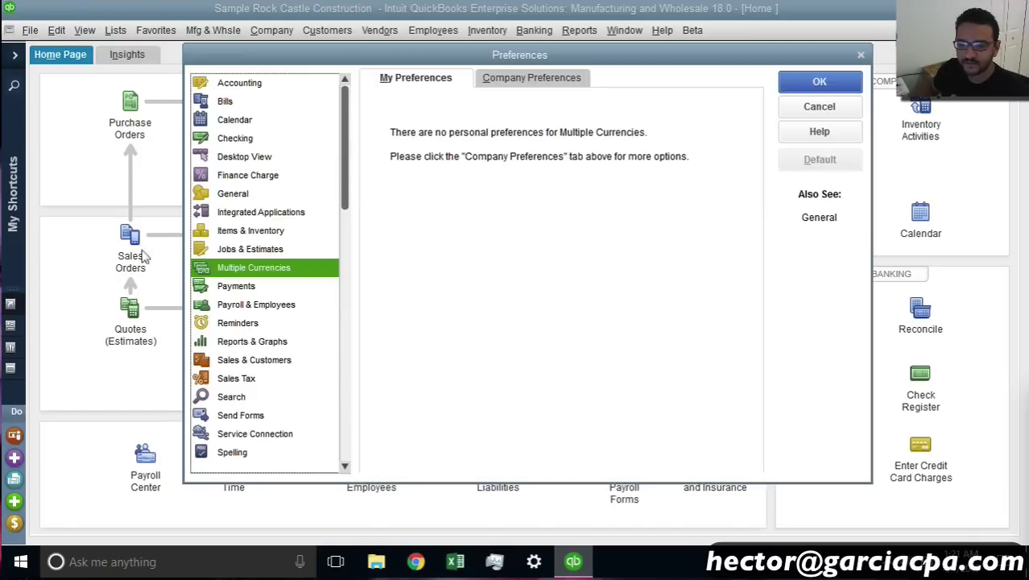
left_click(274, 252)
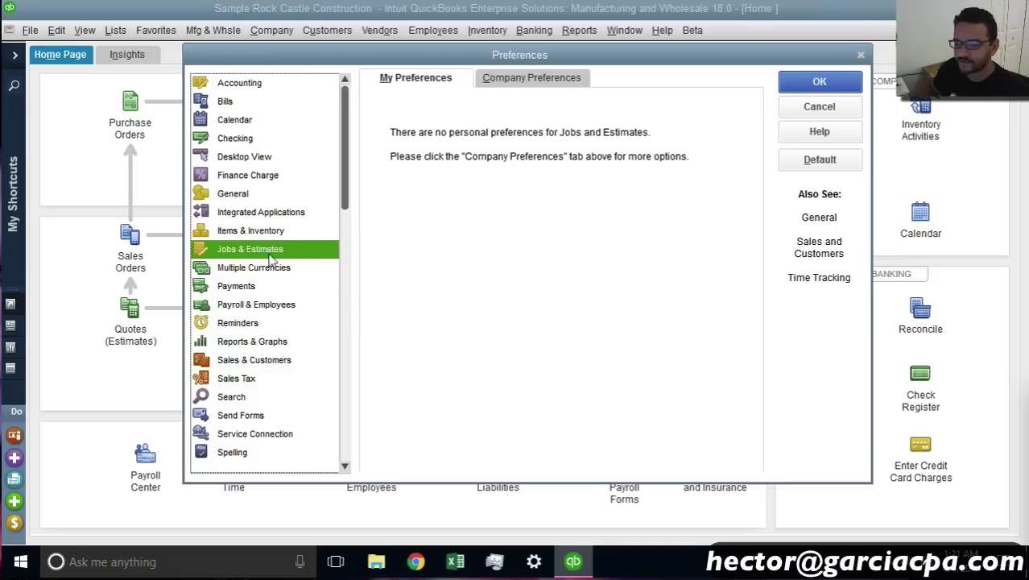
left_click(530, 76)
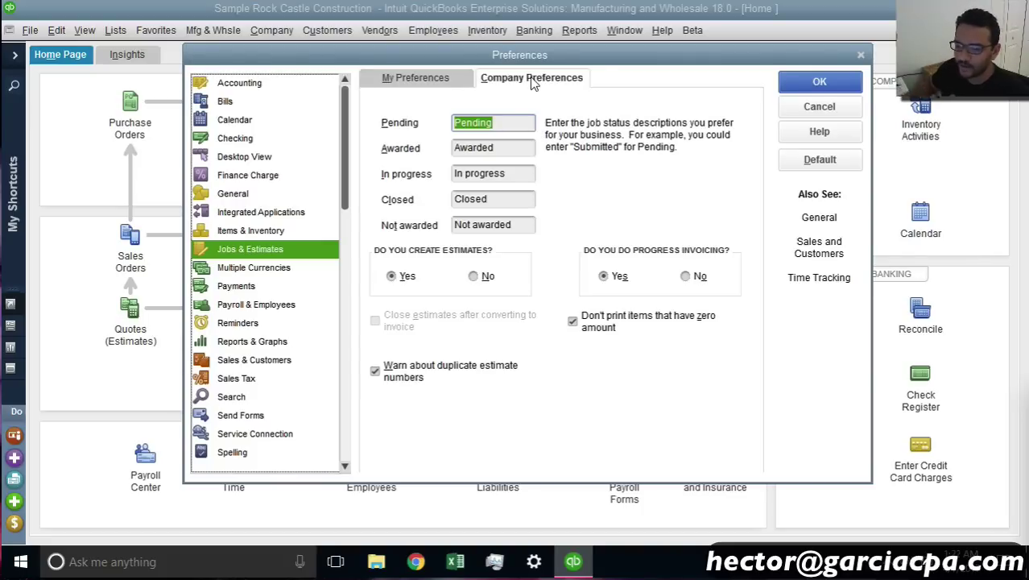
left_click(412, 276)
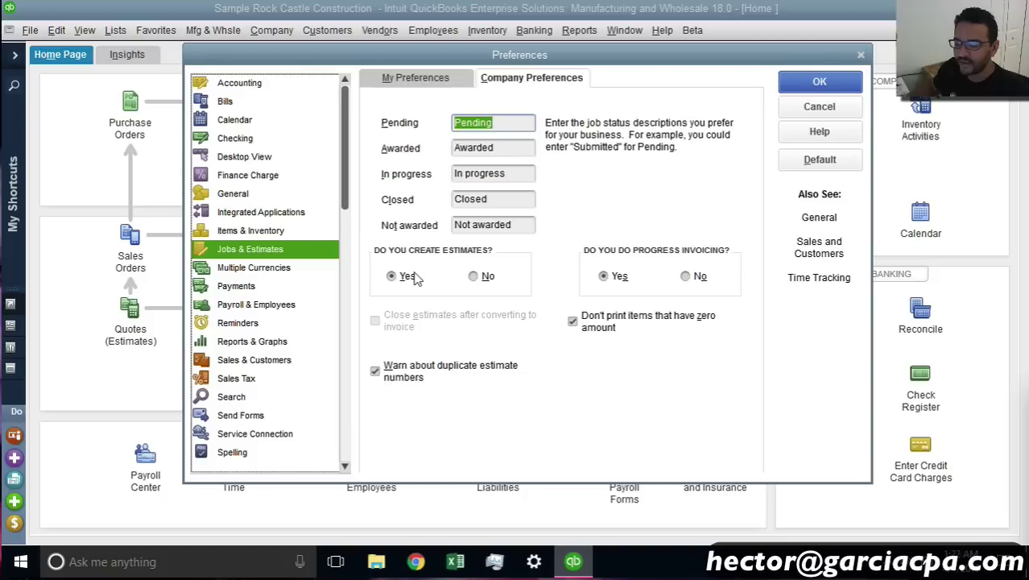
Switch the estimate creation preference to No and back to Yes
left_click(482, 276)
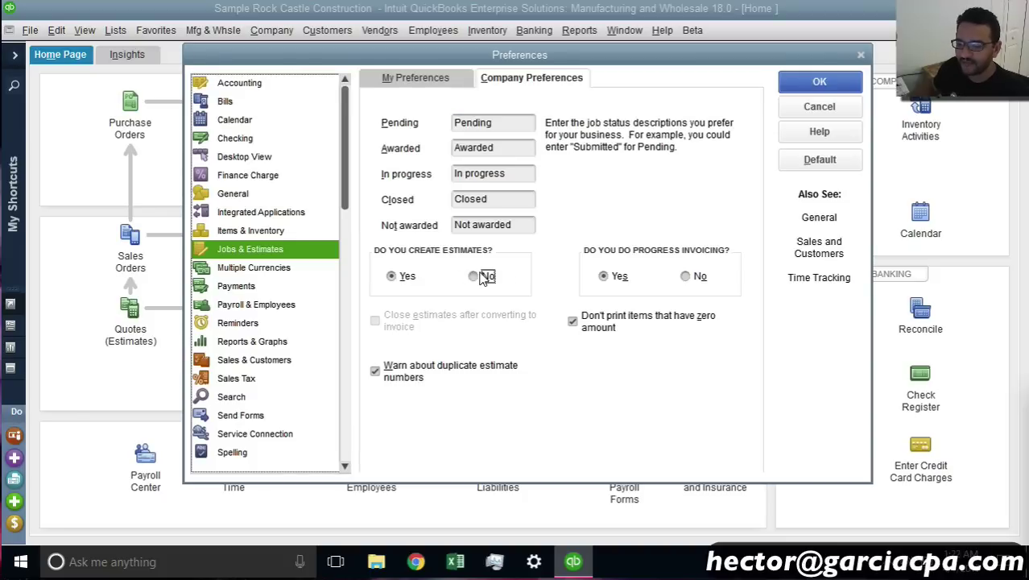
key("ctrl")
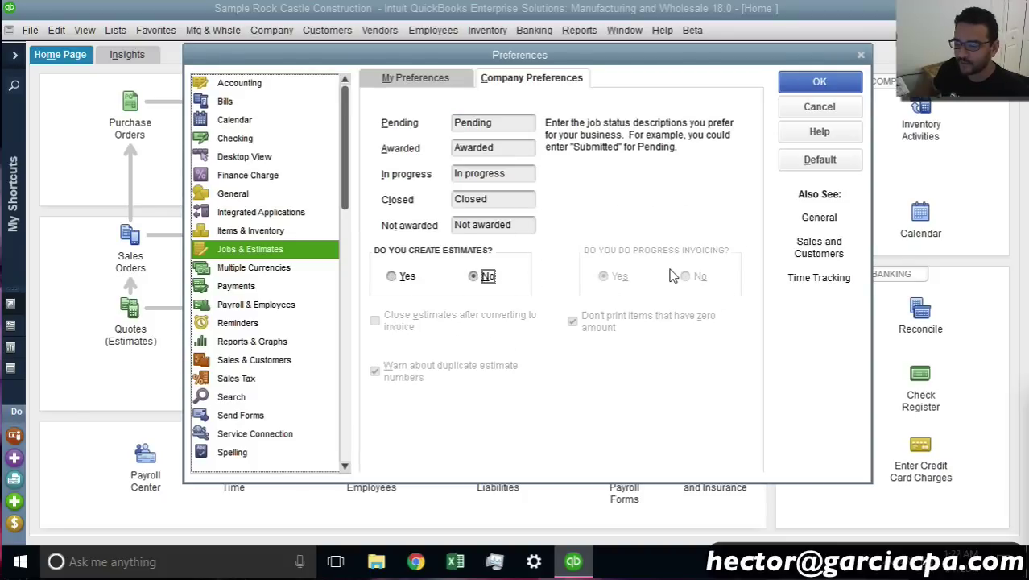
key("ctrl")
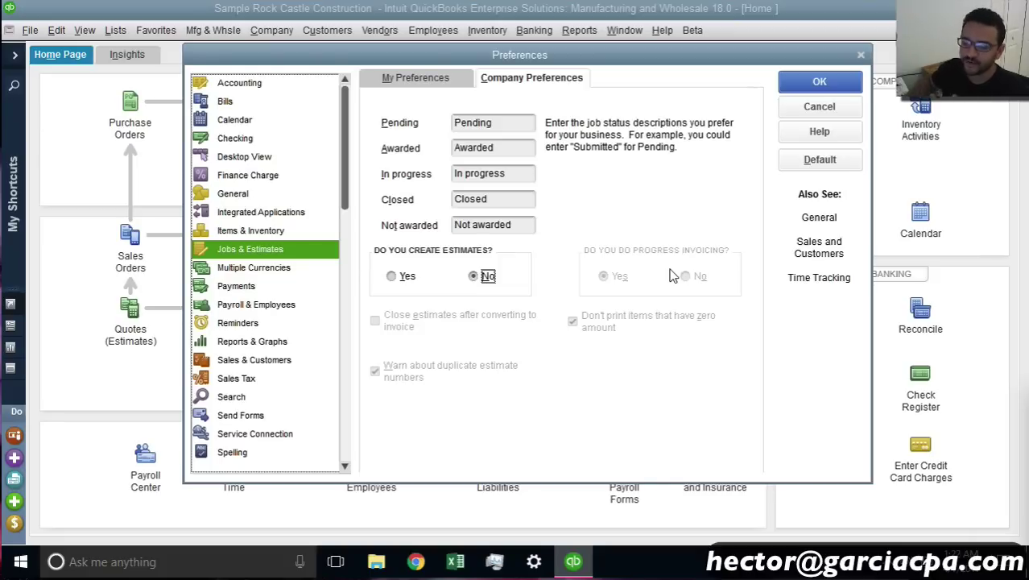
left_click(401, 276)
key("ctrl")
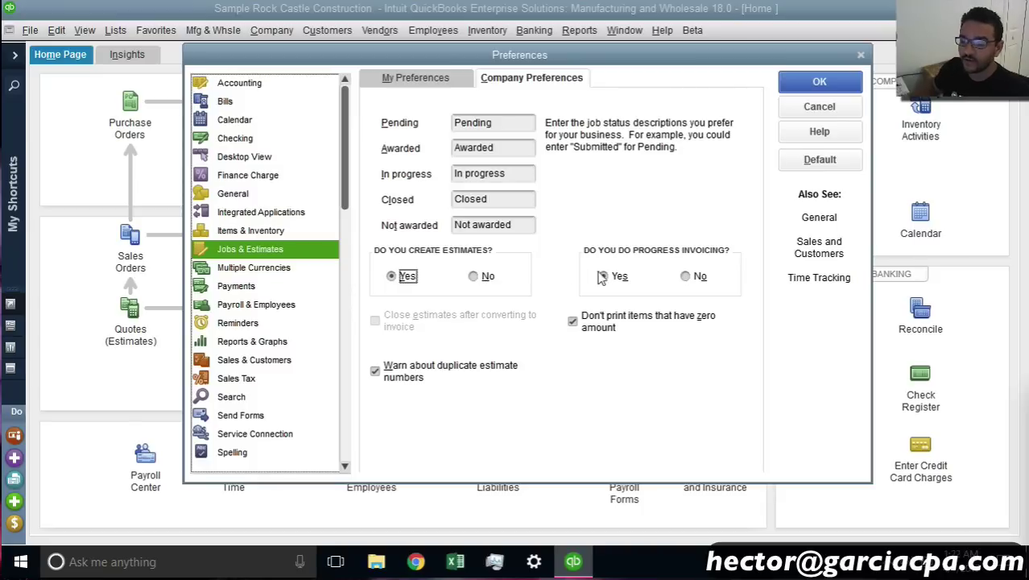
key("ctrl")
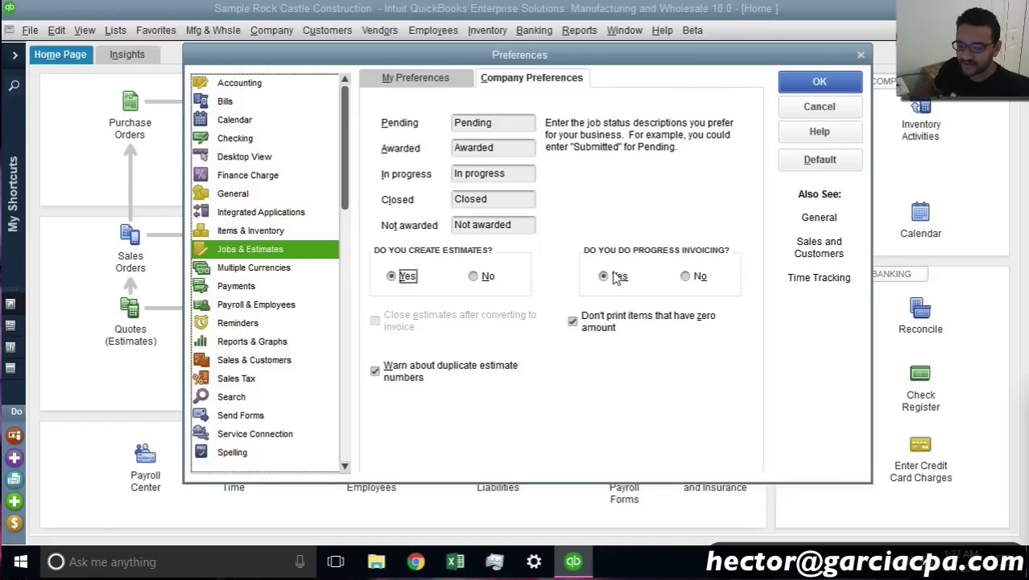
key("ctrl")
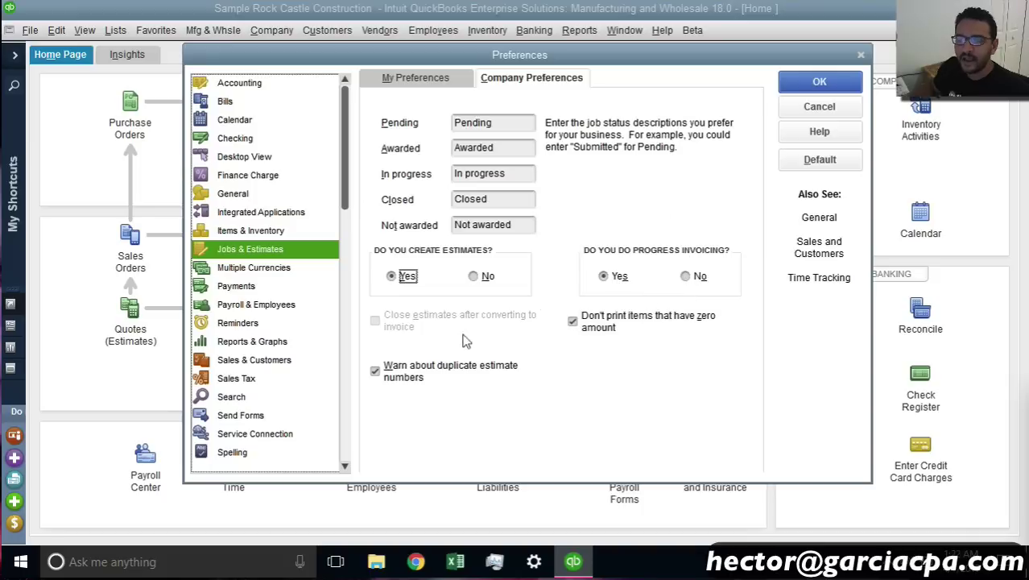
key("ctrl")
key("ctrl")
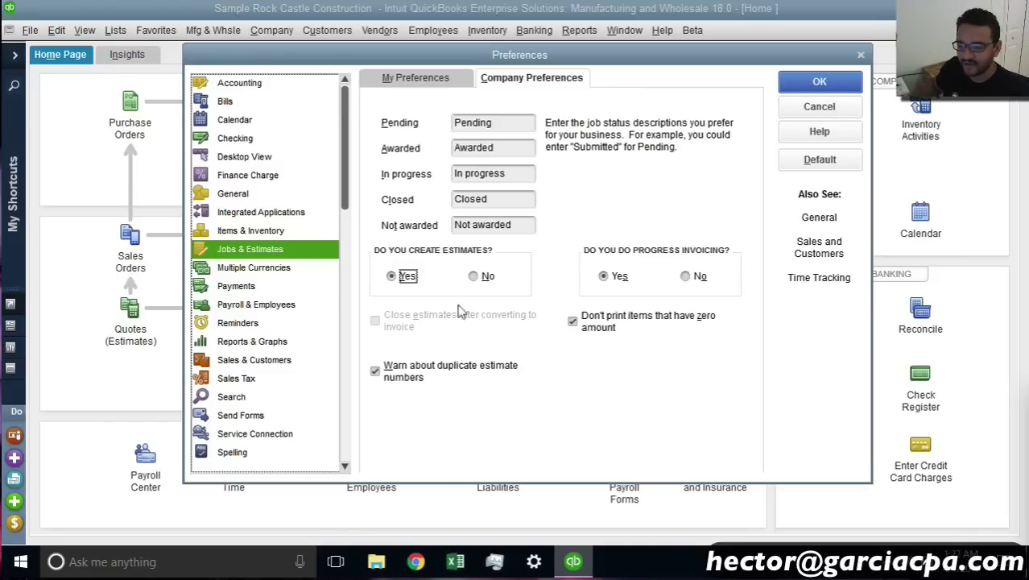
Enable closing estimates after converting to invoice while progress invoicing is off, set progress invoicing back to Yes and save the preferences
left_click(697, 276)
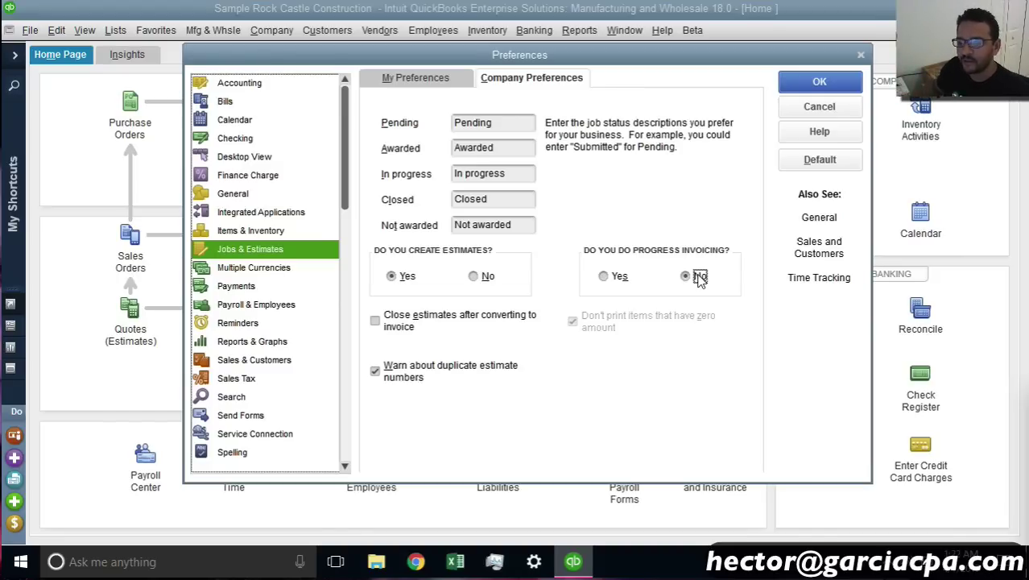
left_click(383, 328)
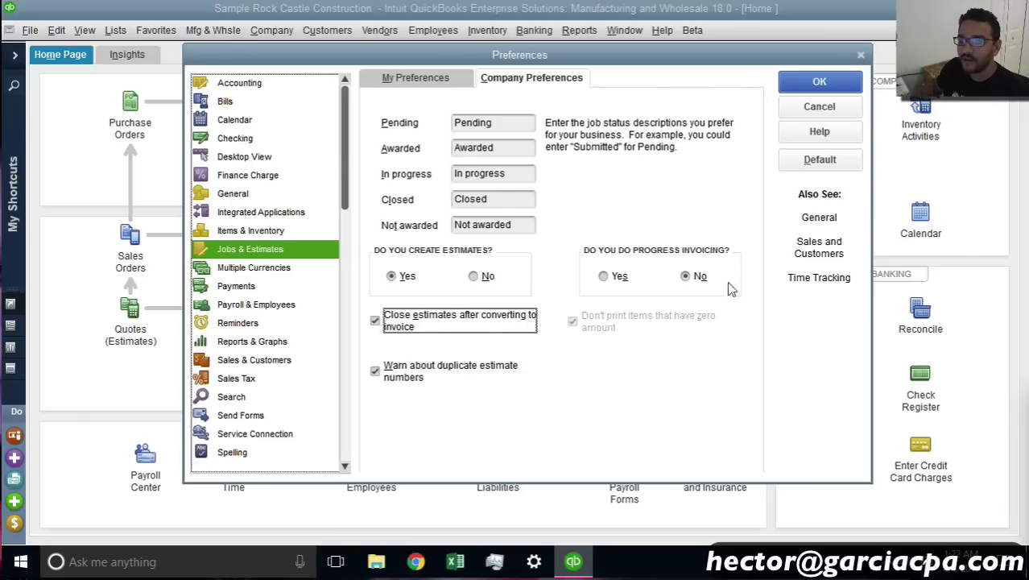
left_click(607, 275)
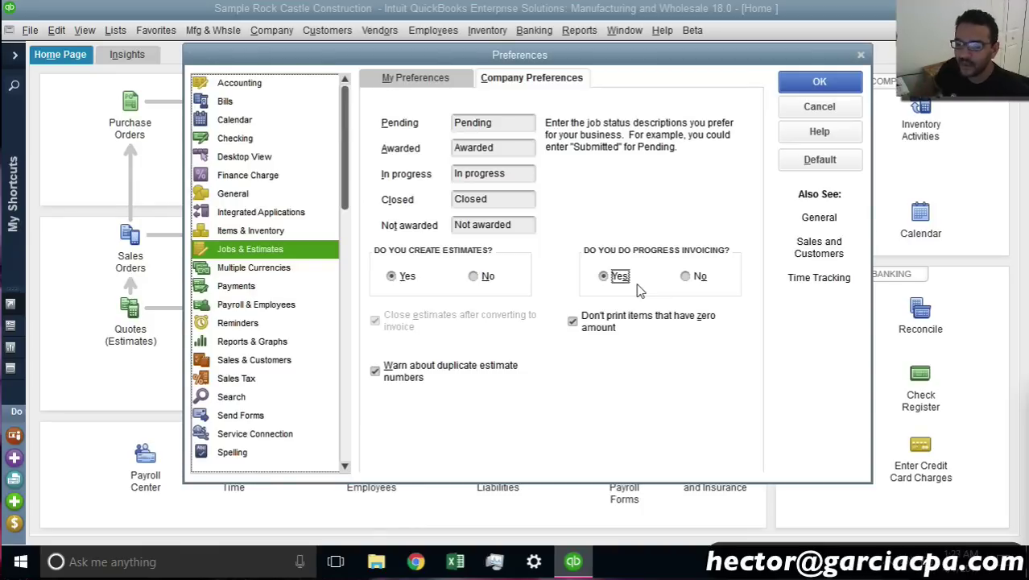
left_click(408, 277)
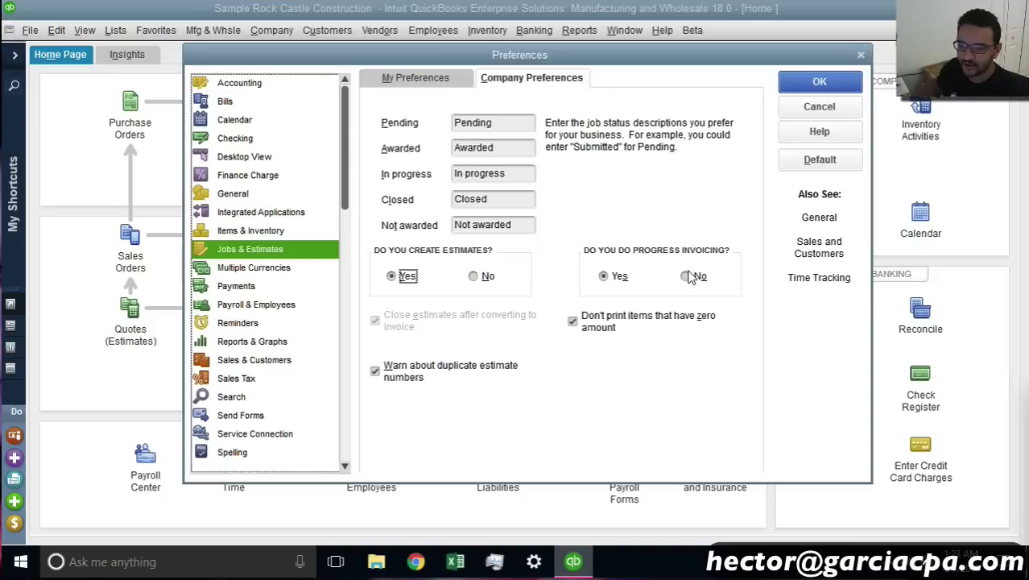
left_click(618, 276)
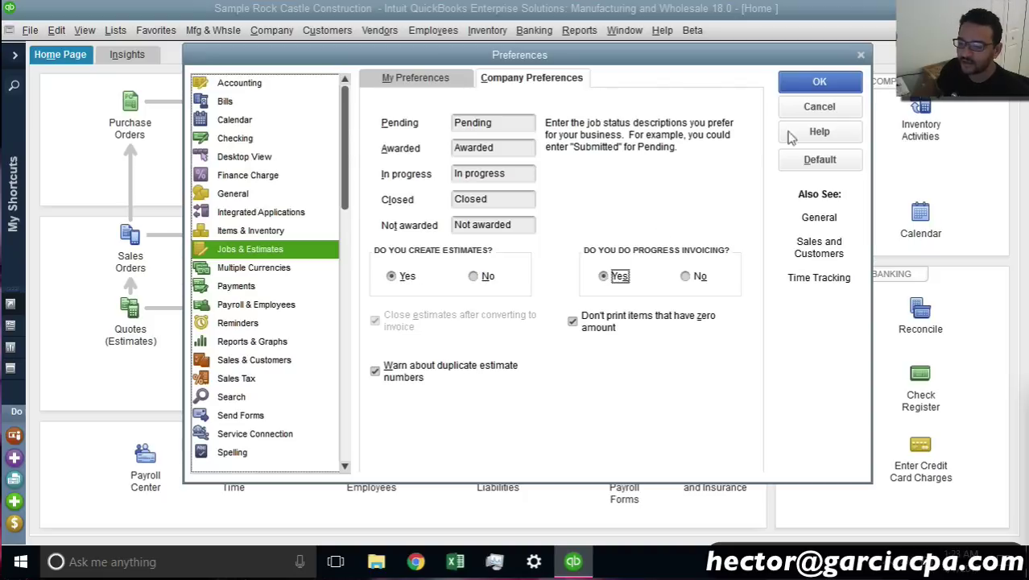
left_click(814, 83)
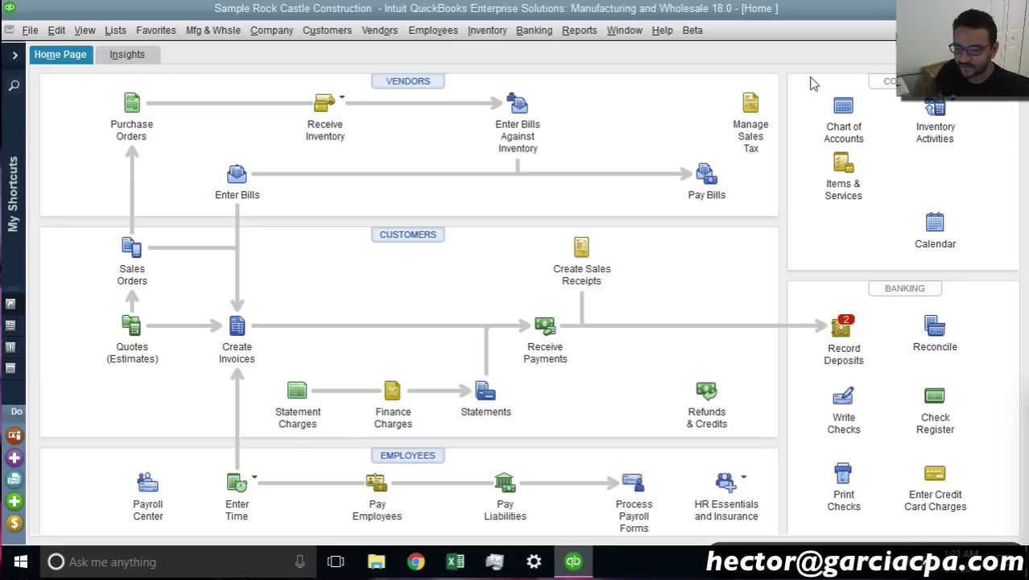
Start a new estimate and select the parent customer of the Home Remodel job as its customer
left_click(140, 336)
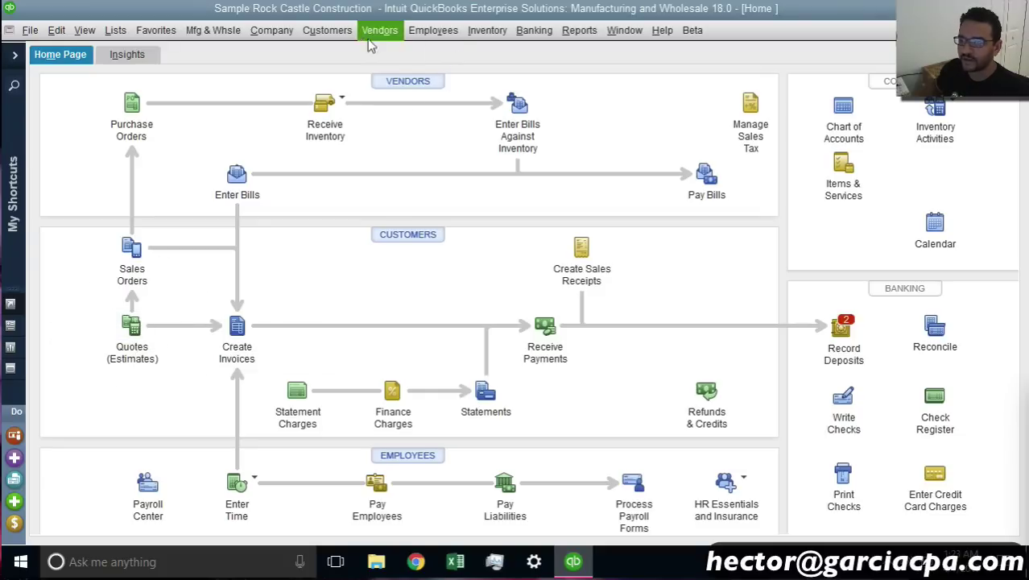
left_click(334, 30)
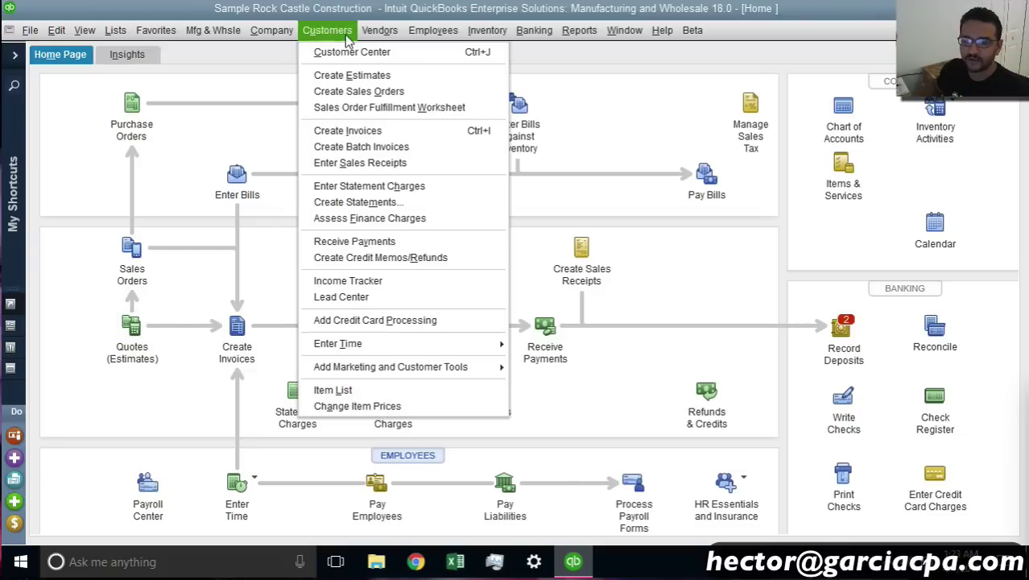
left_click(352, 75)
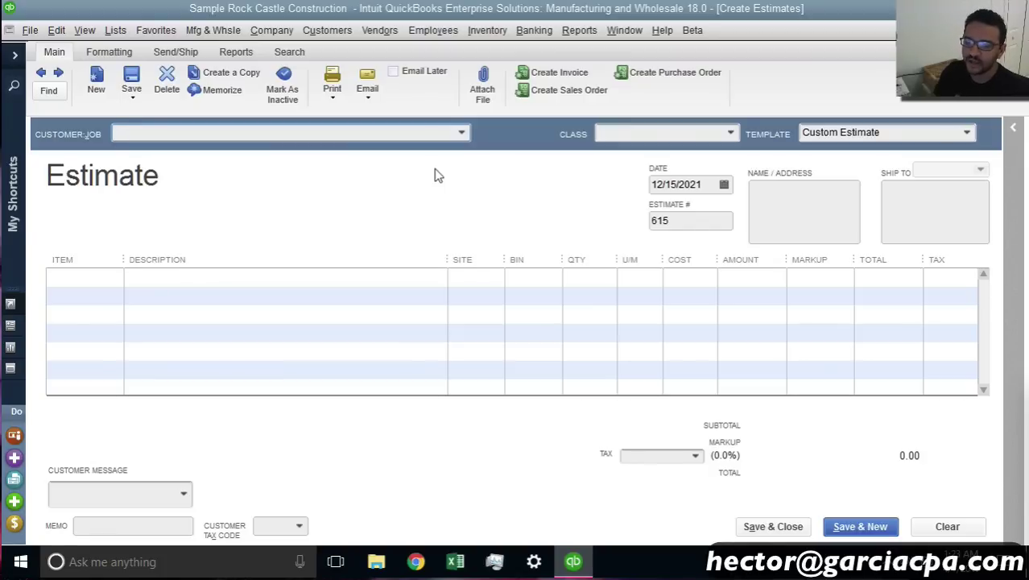
left_click(462, 133)
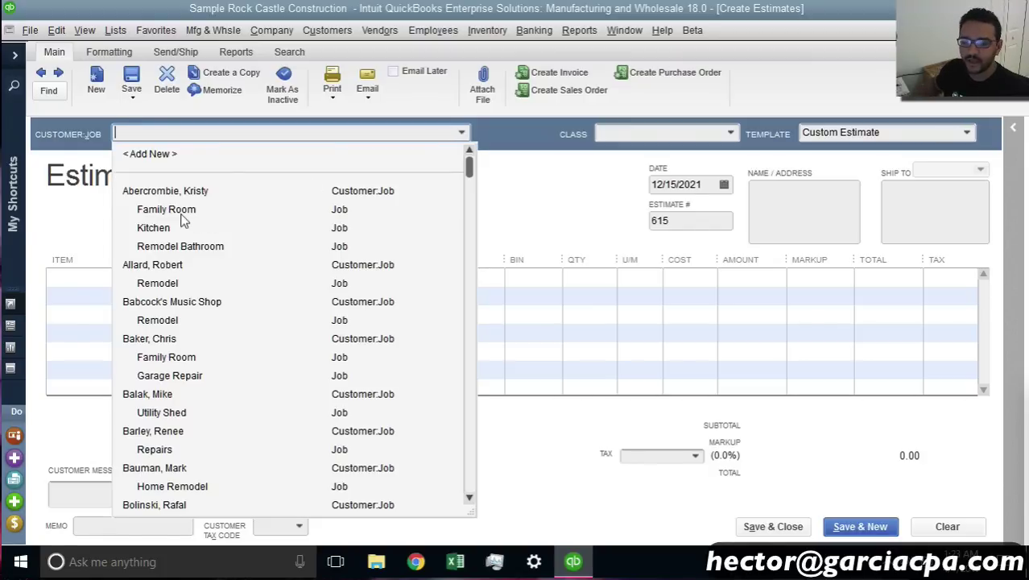
scroll(263, 317, "down", 1)
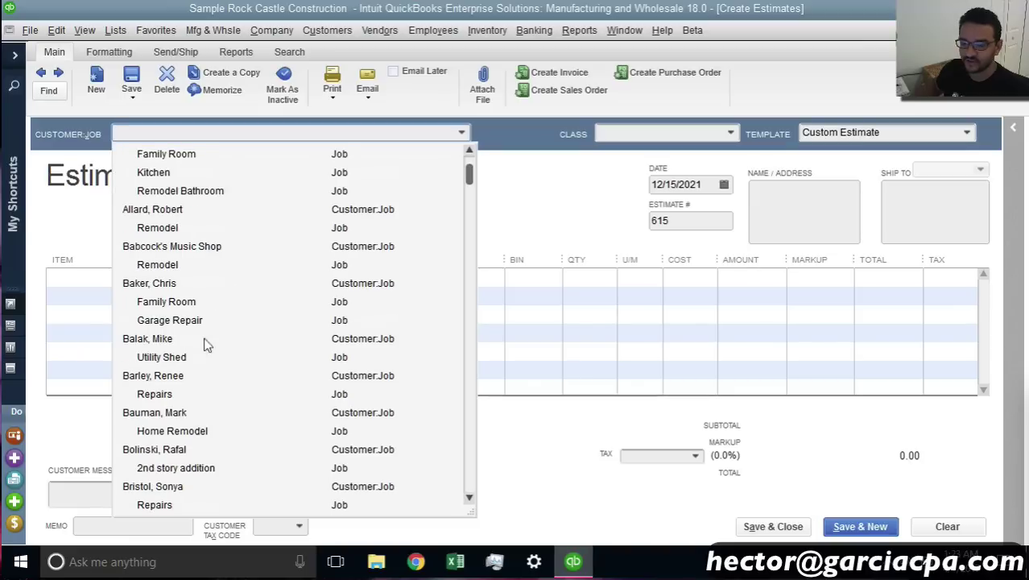
left_click(184, 411)
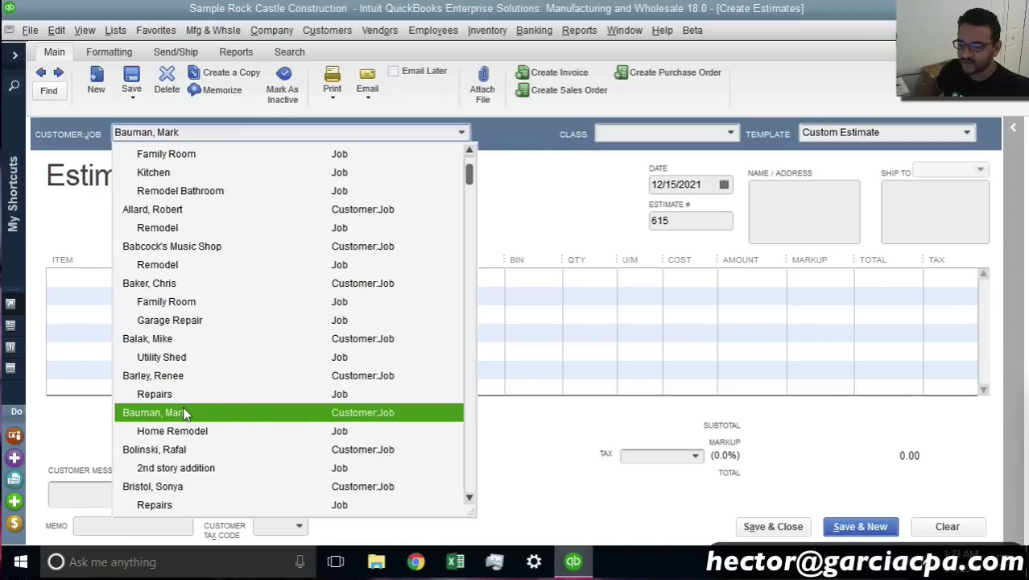
left_click(185, 412)
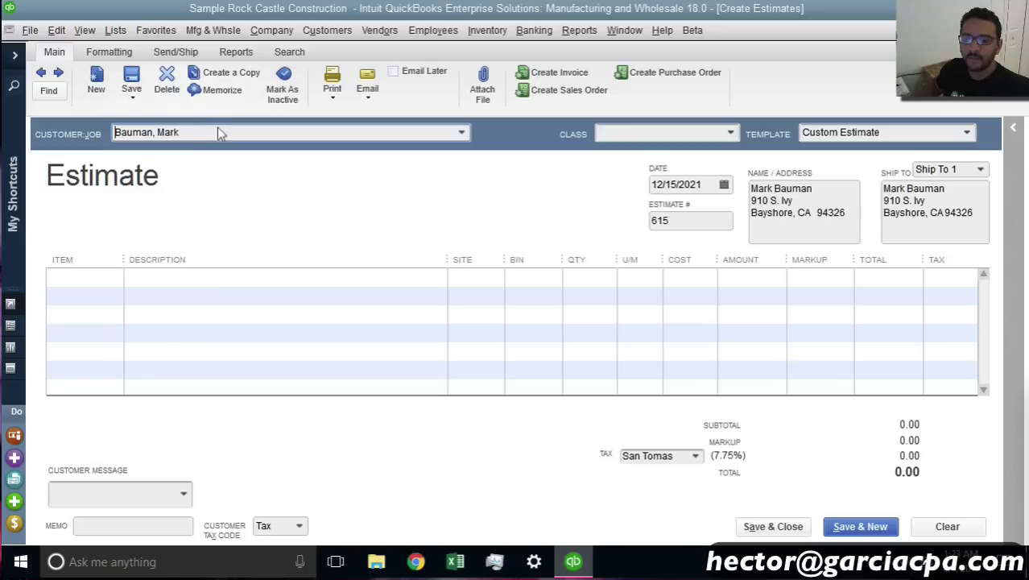
Append a new job called 105 Office to the estimate's customer and quick-add it to the Customer:Job list
left_click(462, 132)
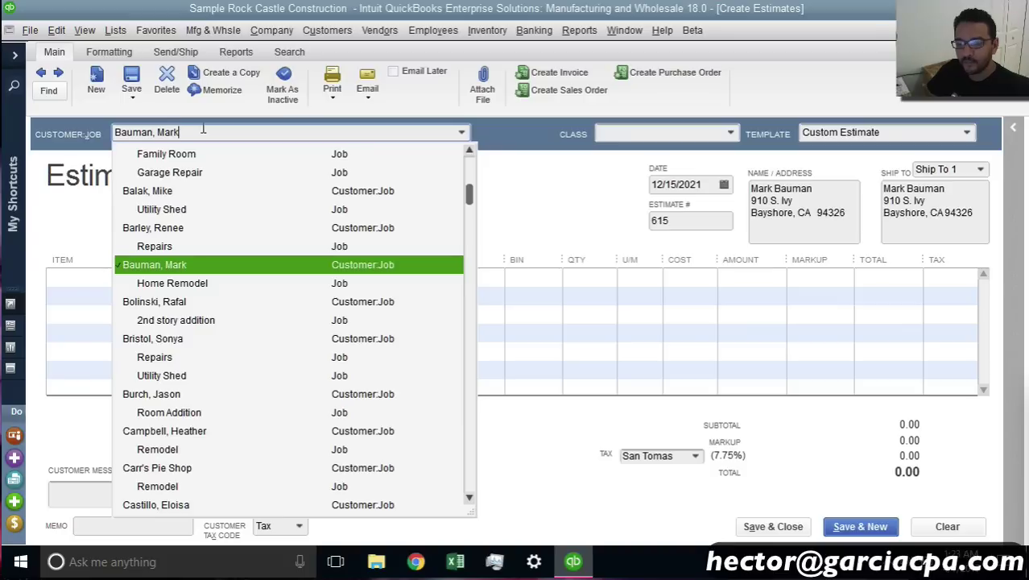
type(":")
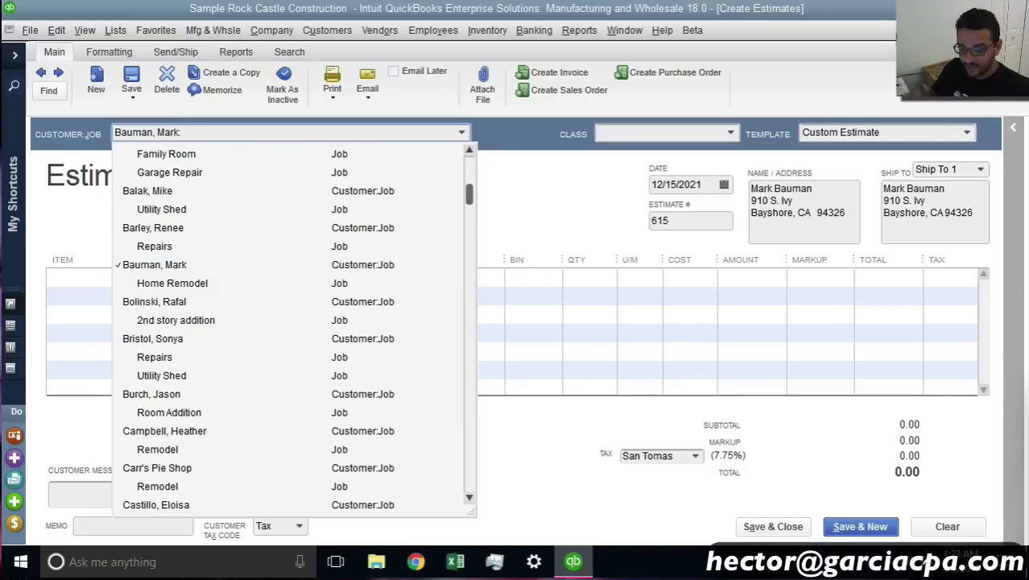
type("Office")
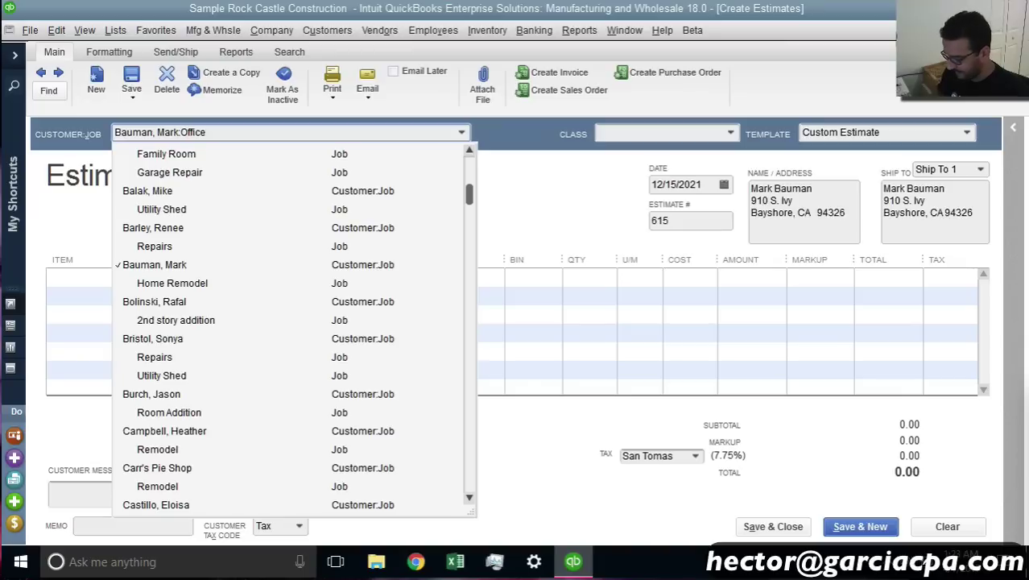
left_click(181, 132)
type("105")
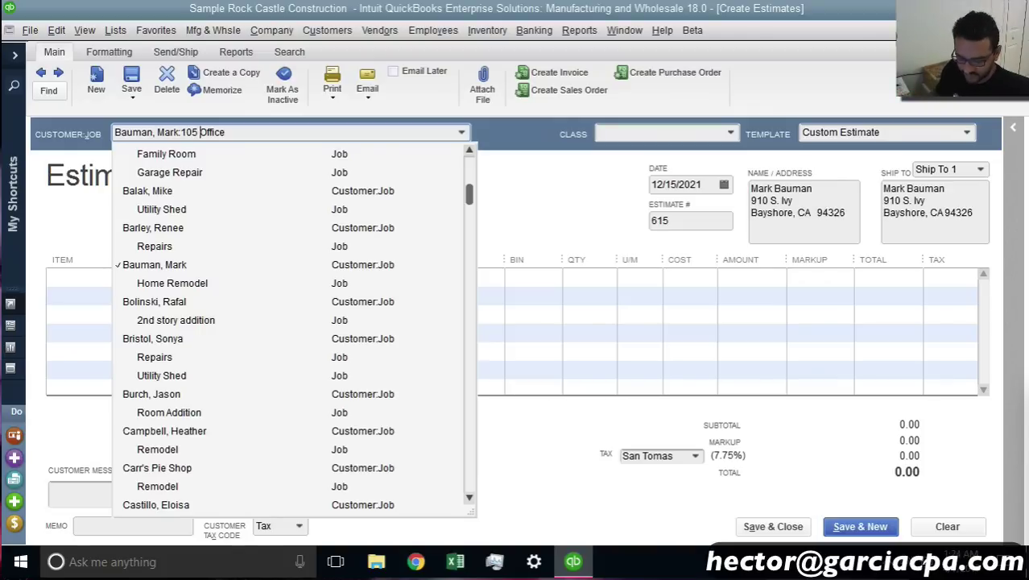
key("Tab")
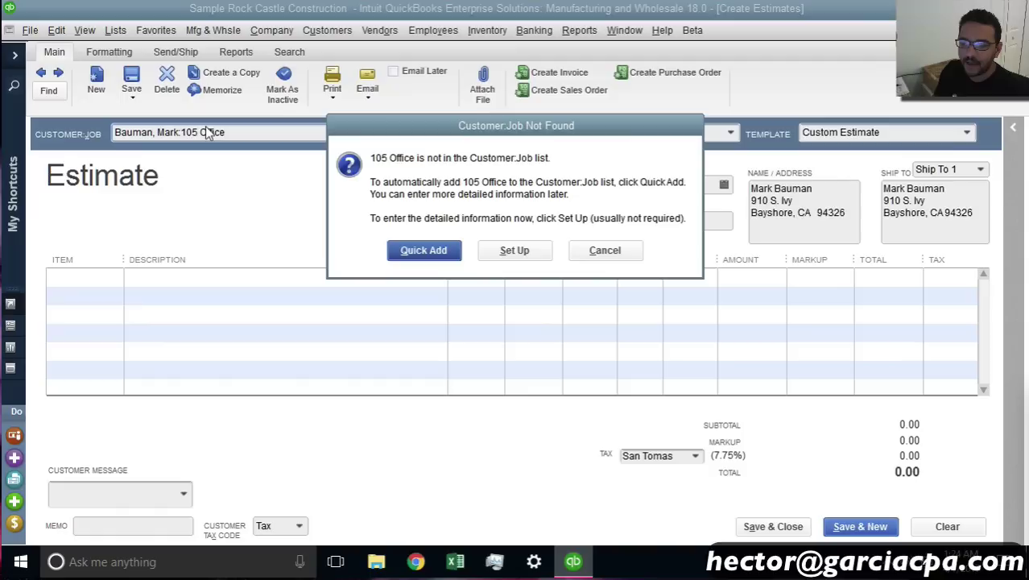
left_click(424, 250)
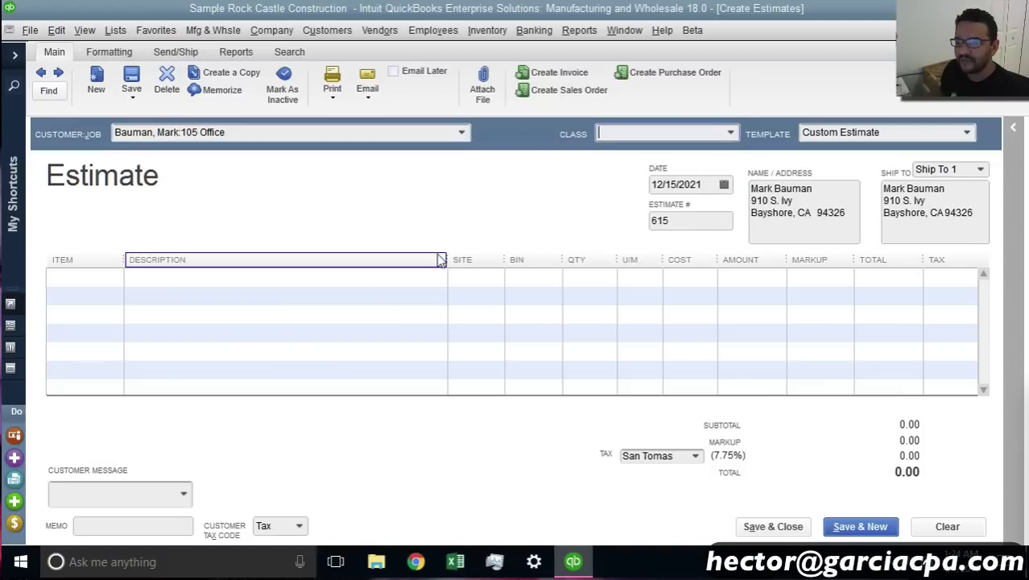
Check the 105 Office job in the estimate's customer list, and view its parent customer in the Customer Center
left_click(462, 132)
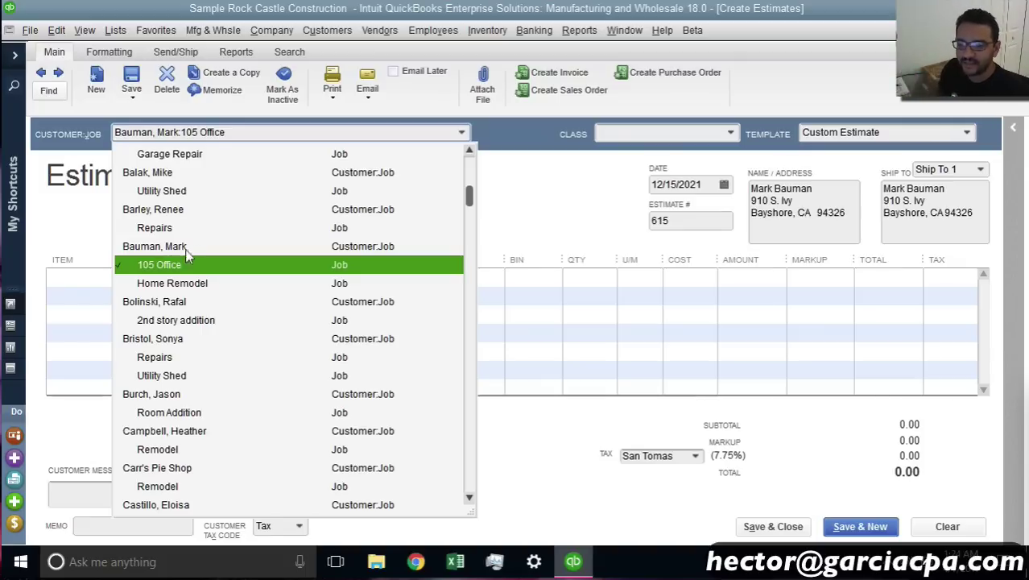
left_click(324, 32)
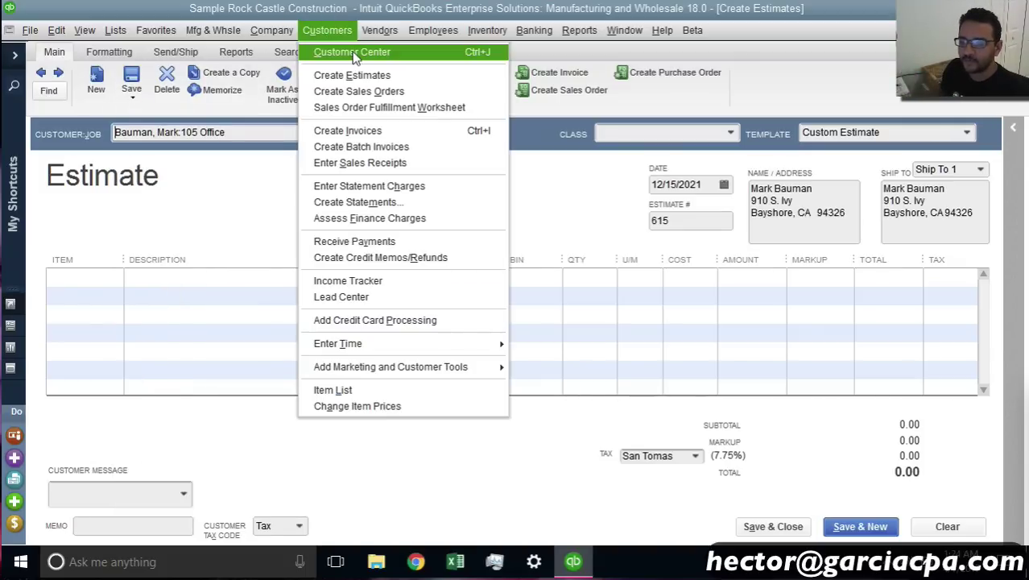
left_click(352, 52)
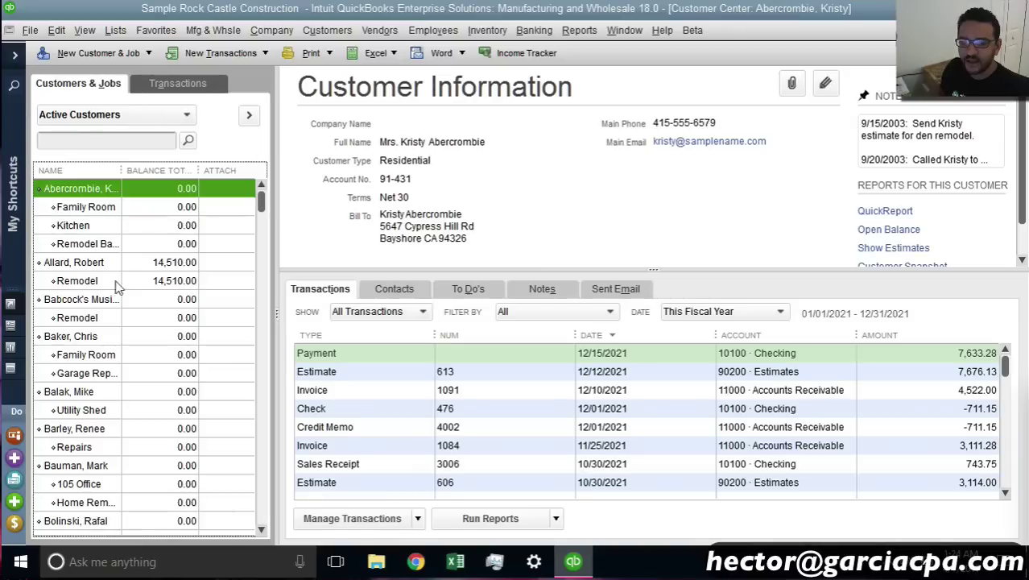
left_click(94, 468)
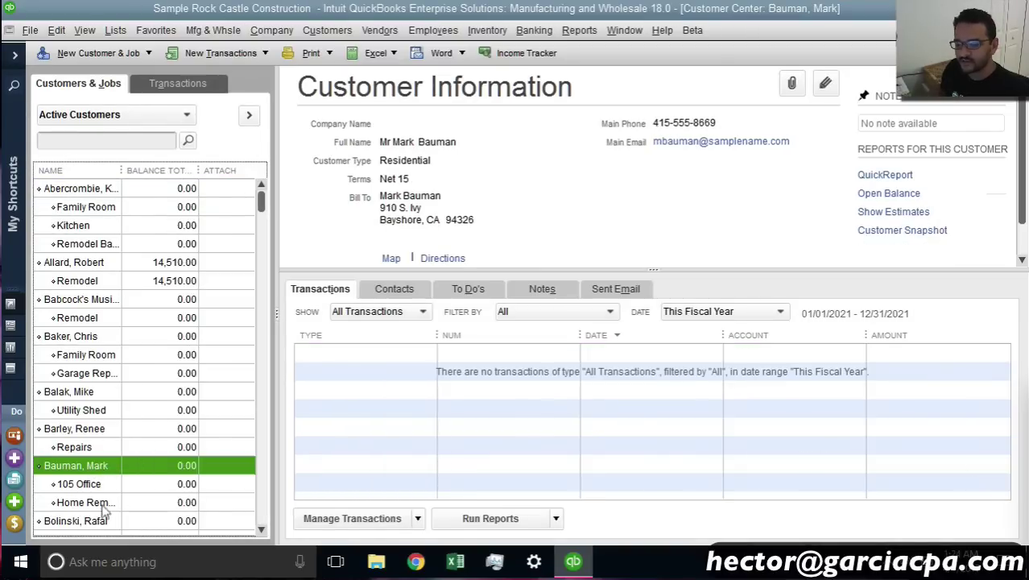
Review the 105 Office and Home Remodel jobs and their parent customer with the name column widened, and return to the estimate
left_click(108, 486)
left_click(108, 502)
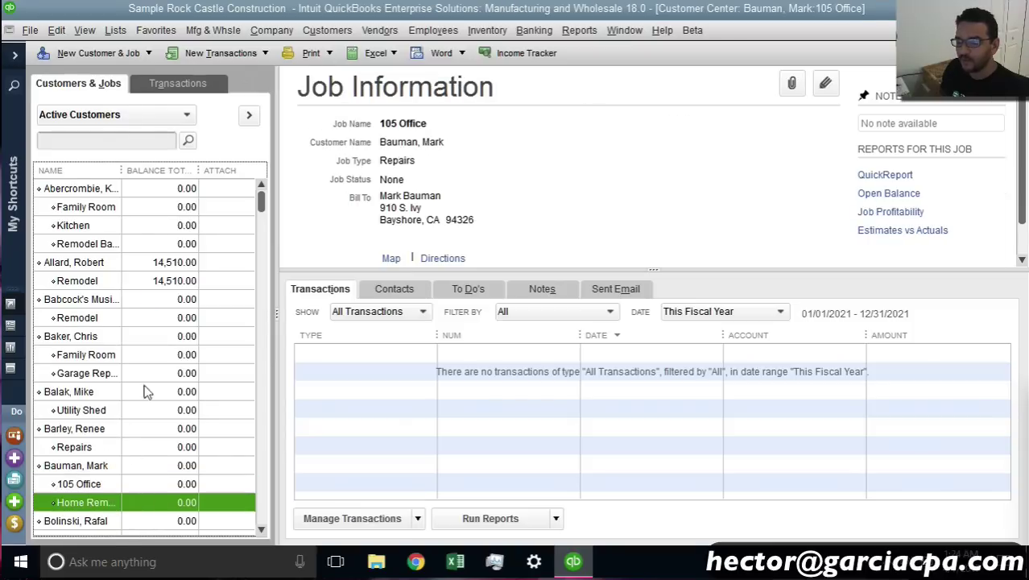
double_click(122, 168)
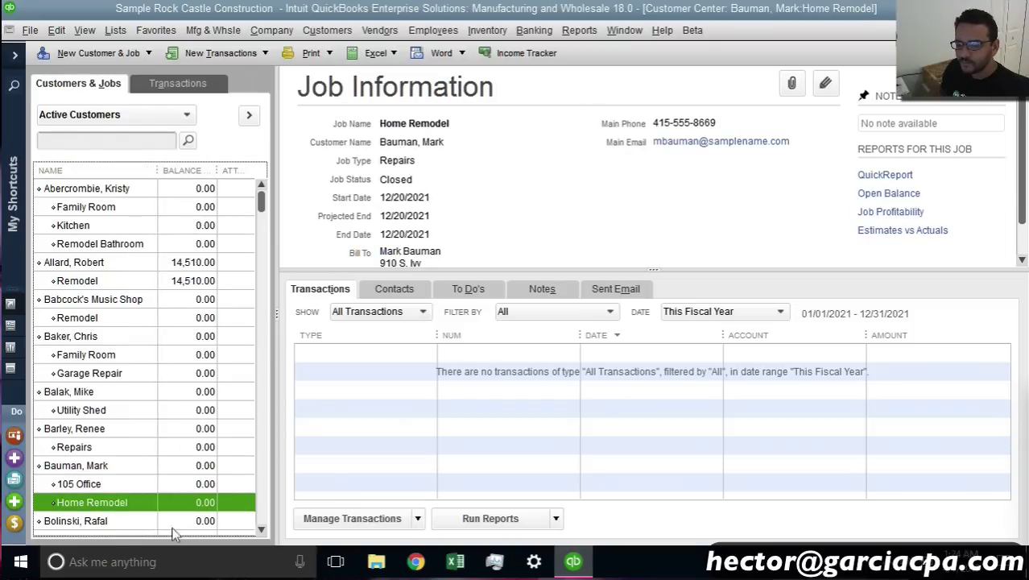
left_click(90, 483)
left_click(103, 467)
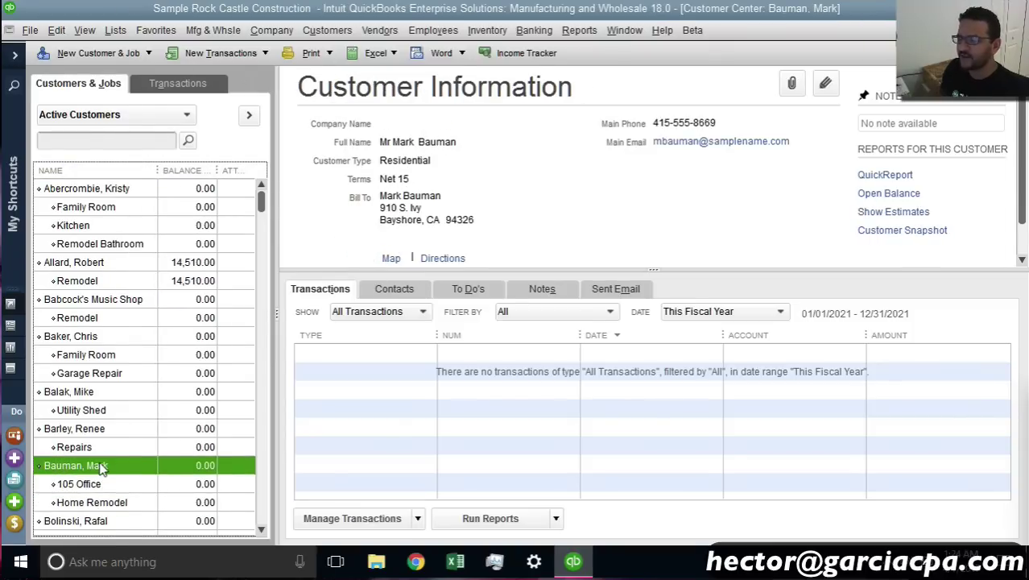
key("Escape")
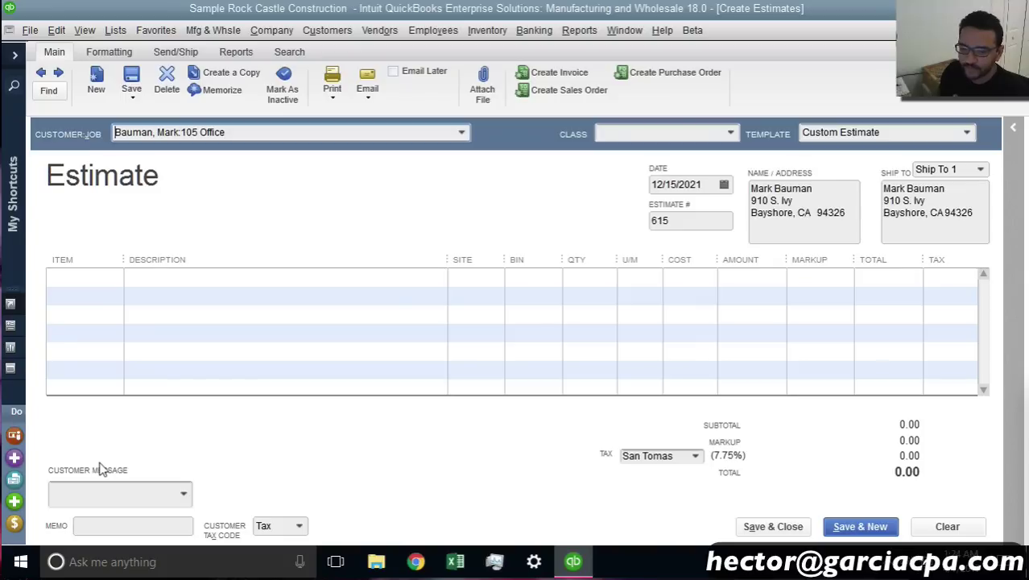
Add the Concrete Slab service item to the first line of the 105 Office estimate
left_click(243, 133)
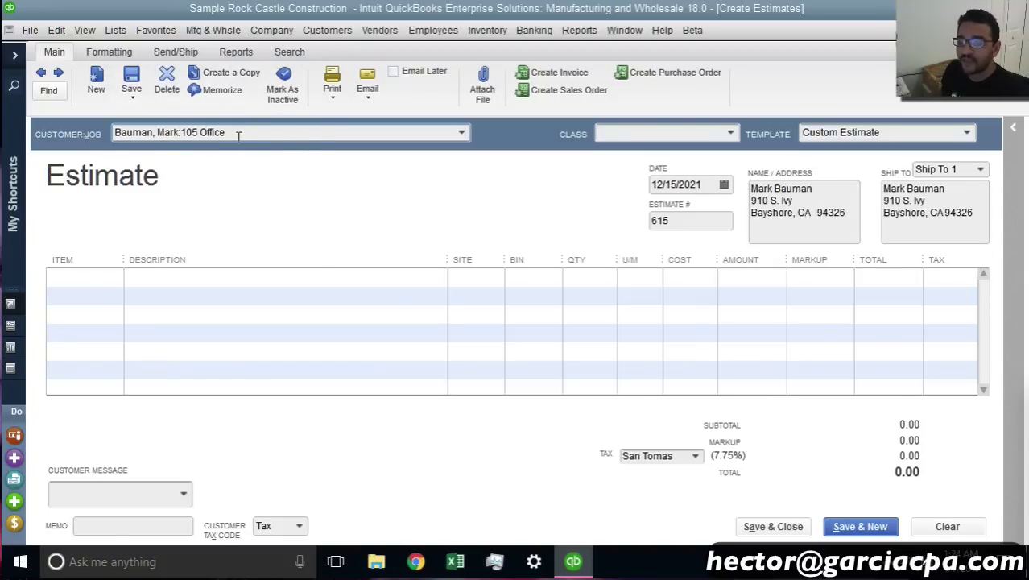
left_click(114, 281)
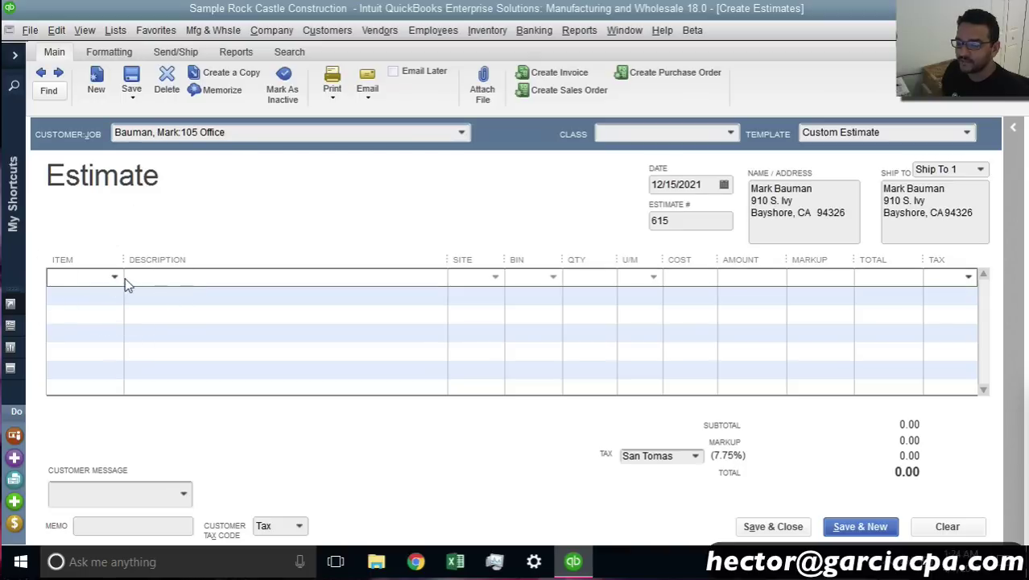
left_click(122, 278)
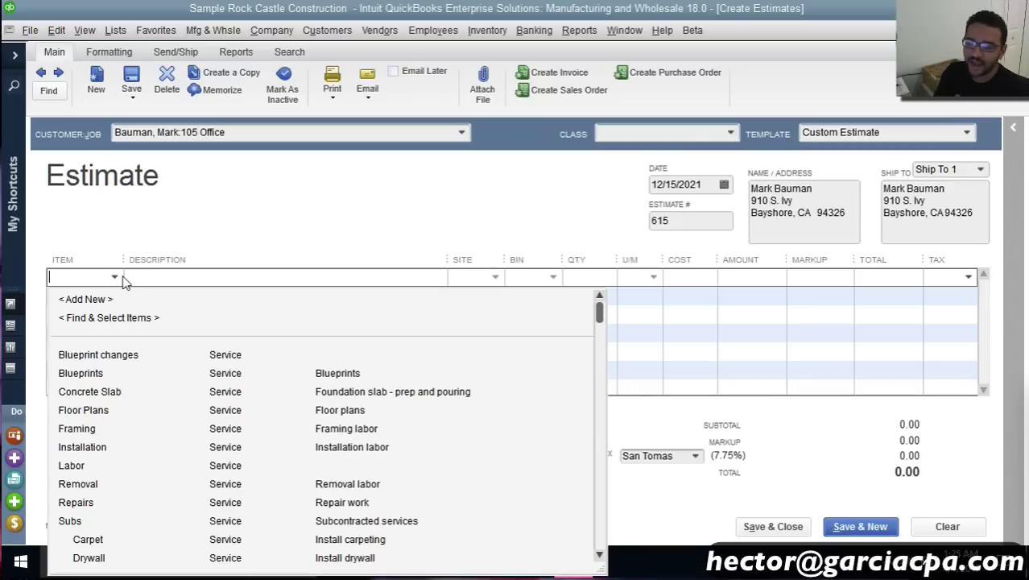
left_click(259, 207)
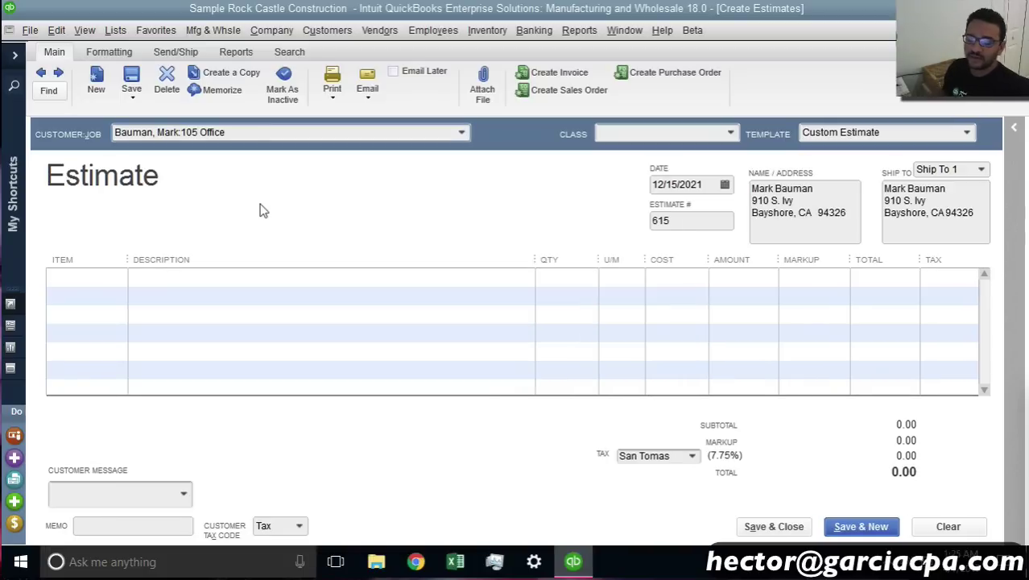
left_click(99, 274)
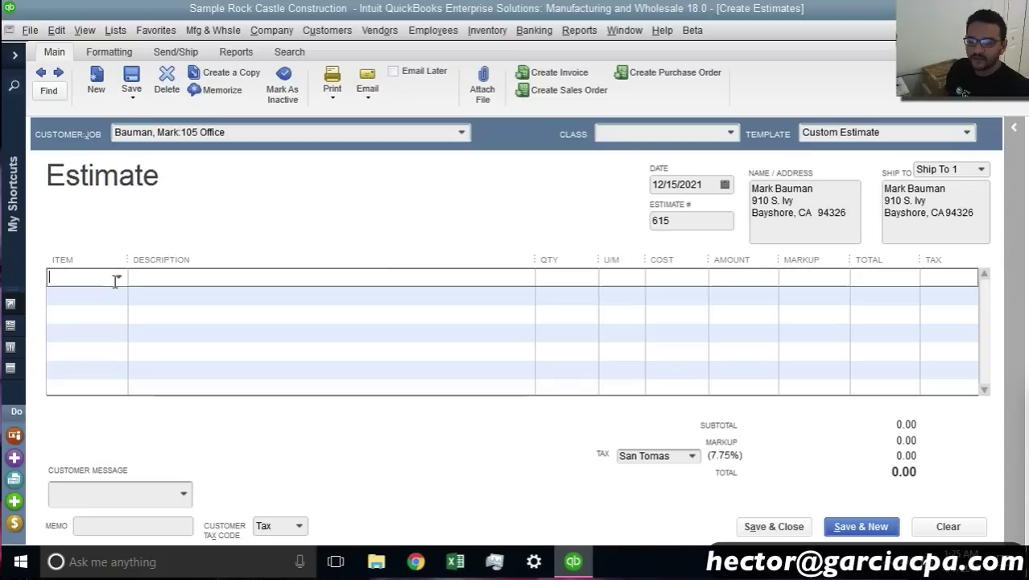
left_click(122, 278)
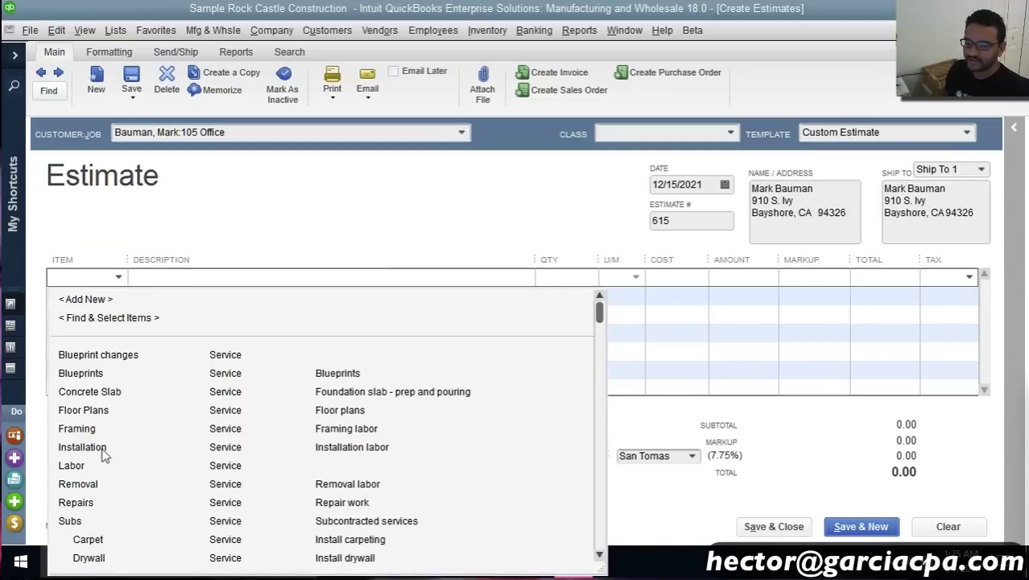
left_click(113, 391)
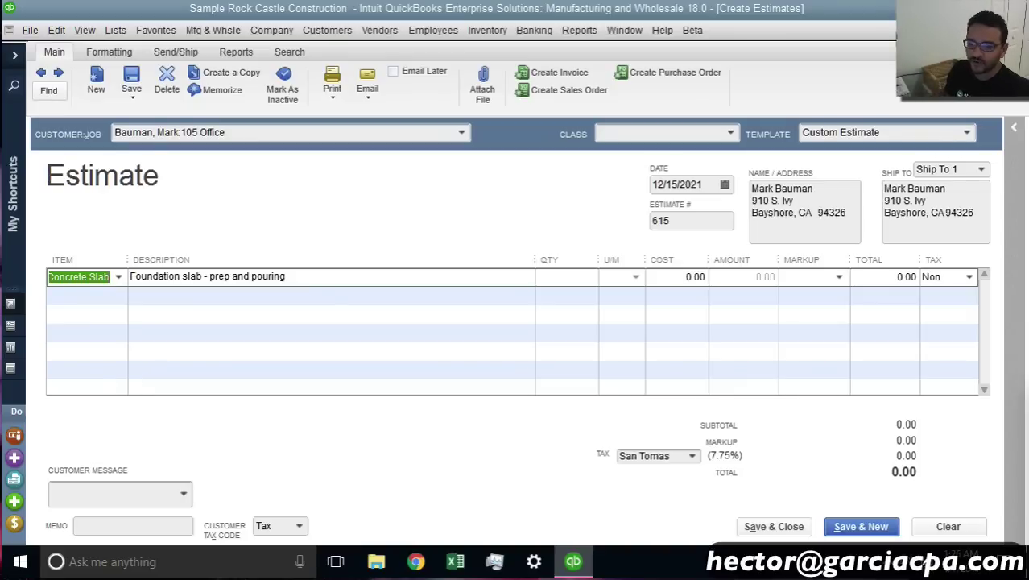
Open the data layout customization of the Custom Estimate template and examine its column settings, dismissing any alerts
left_click(113, 53)
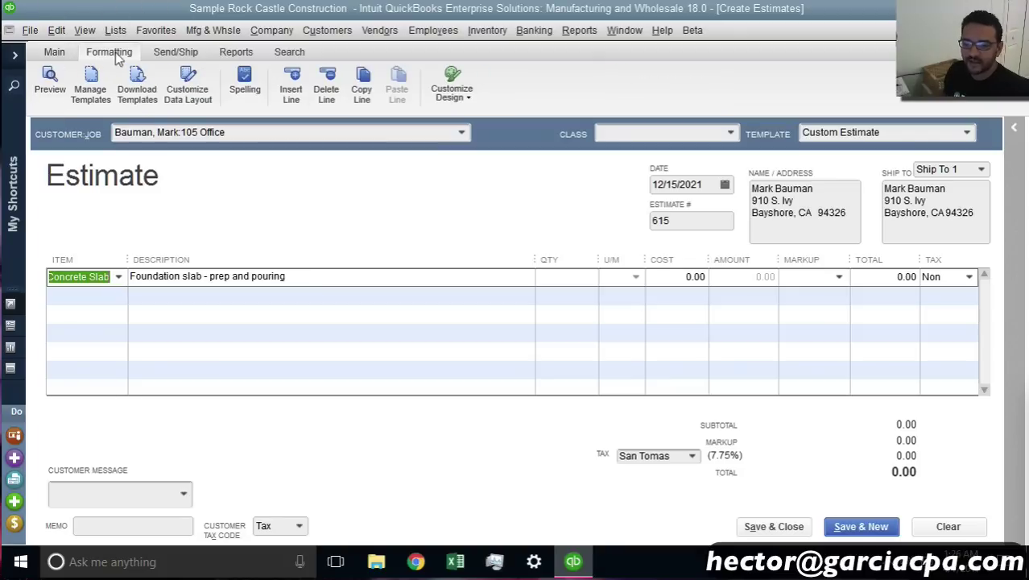
left_click(196, 92)
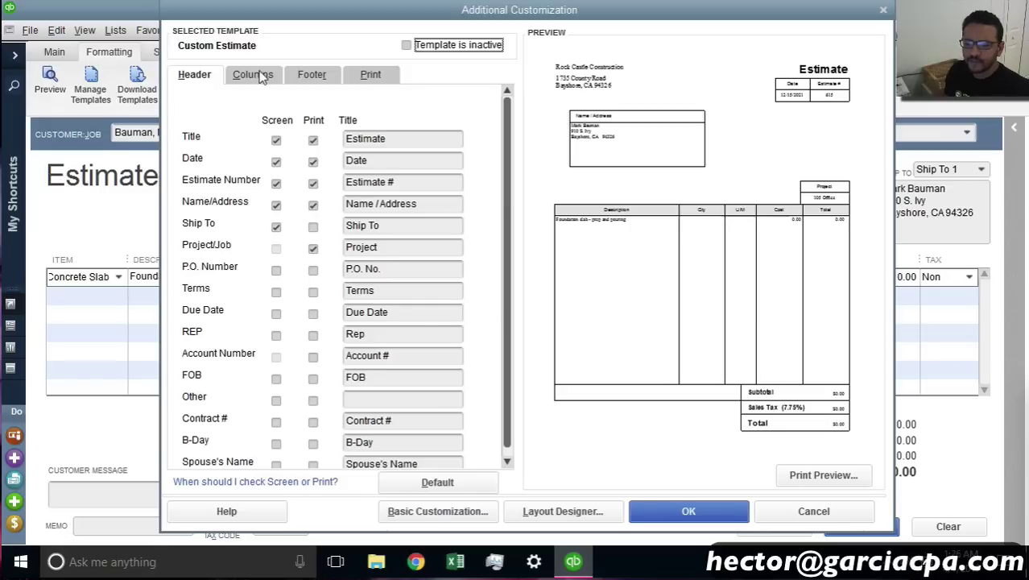
left_click(253, 74)
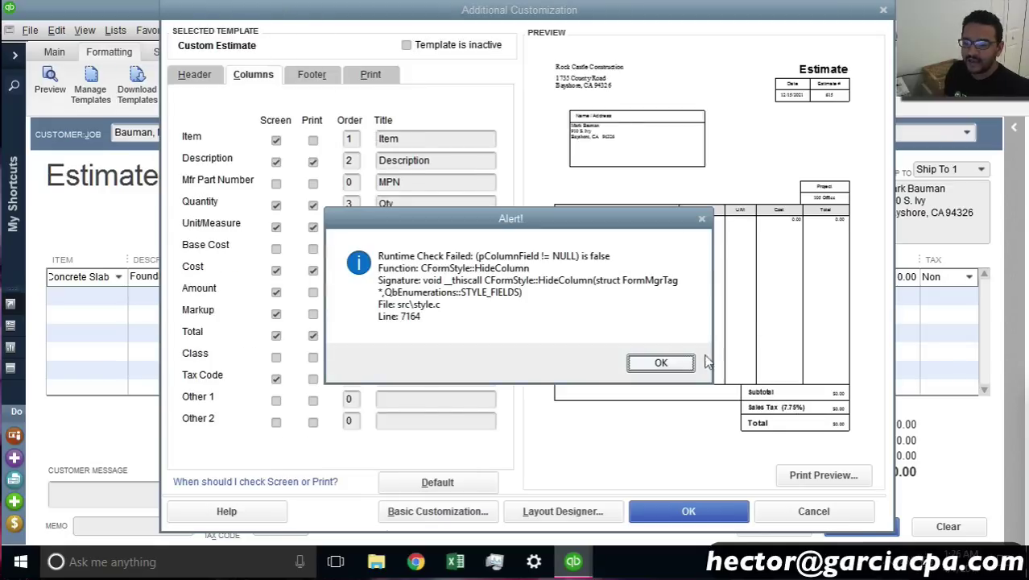
left_click(666, 363)
left_click(685, 365)
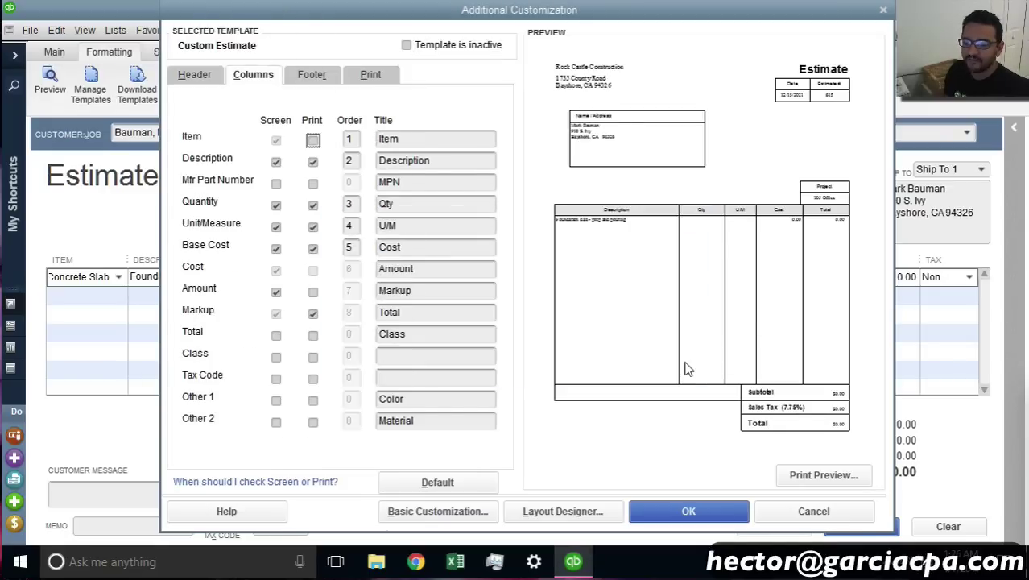
left_click(268, 81)
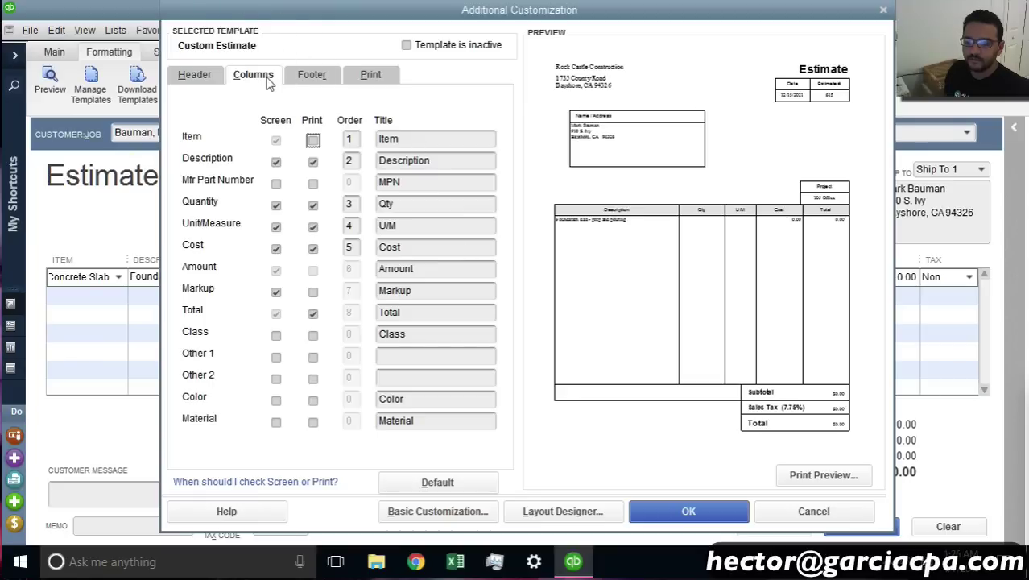
left_click(266, 77)
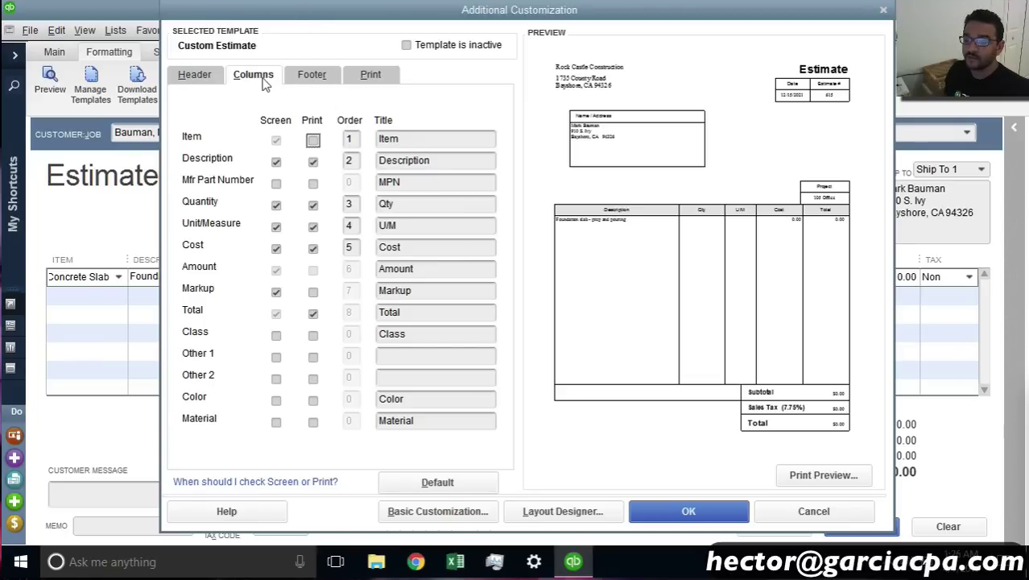
key("ctrl")
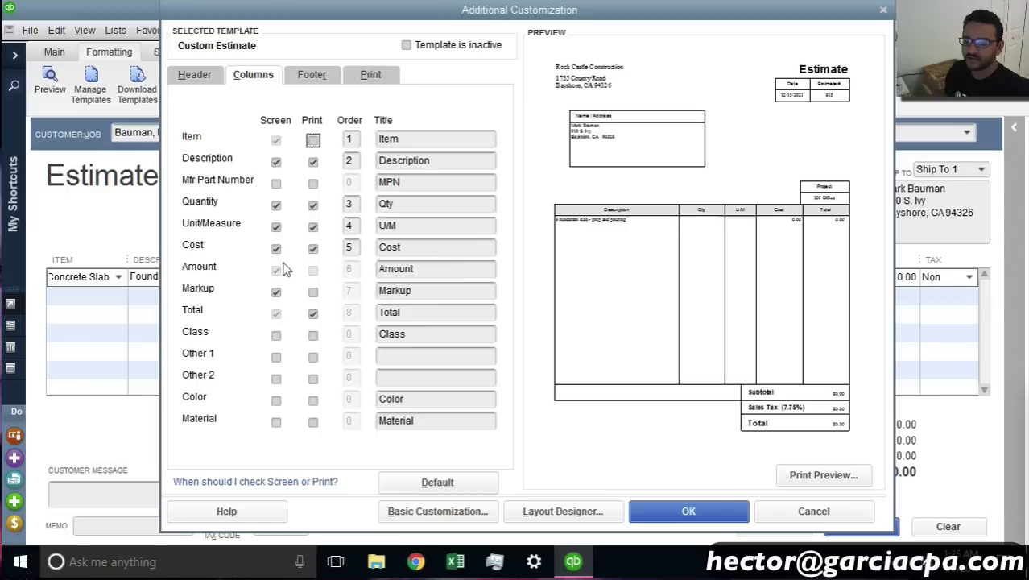
Toggle the Cost column's screen option and the Markup column's print option, restore both, and accept the template customization
left_click(275, 248)
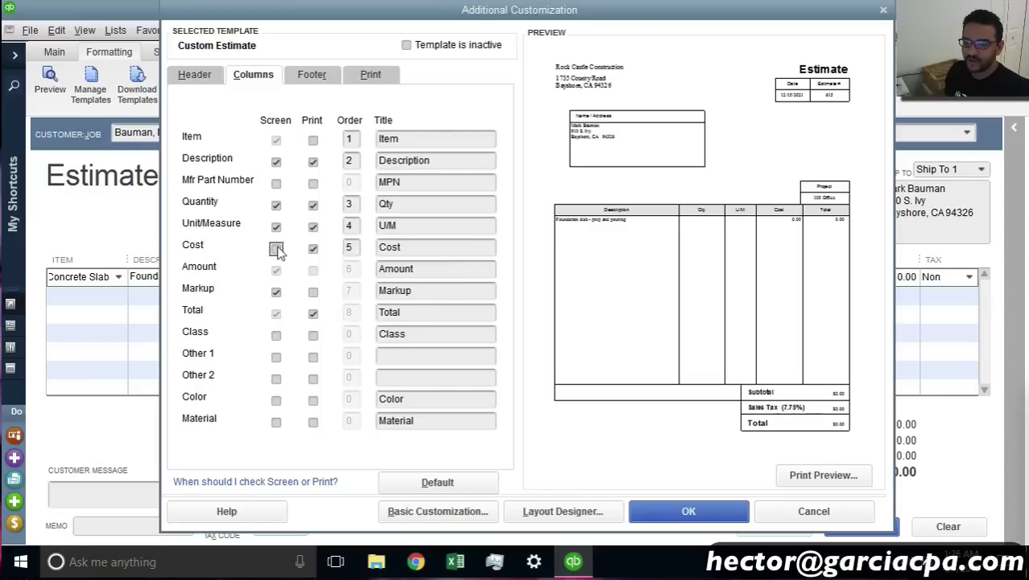
key("ctrl")
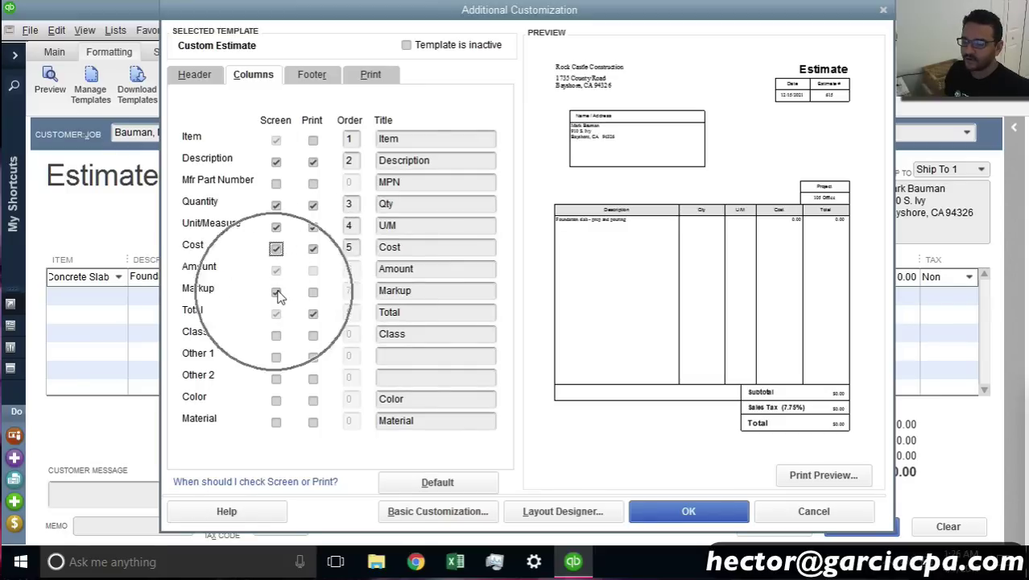
left_click(314, 292)
key("ctrl")
left_click(320, 292)
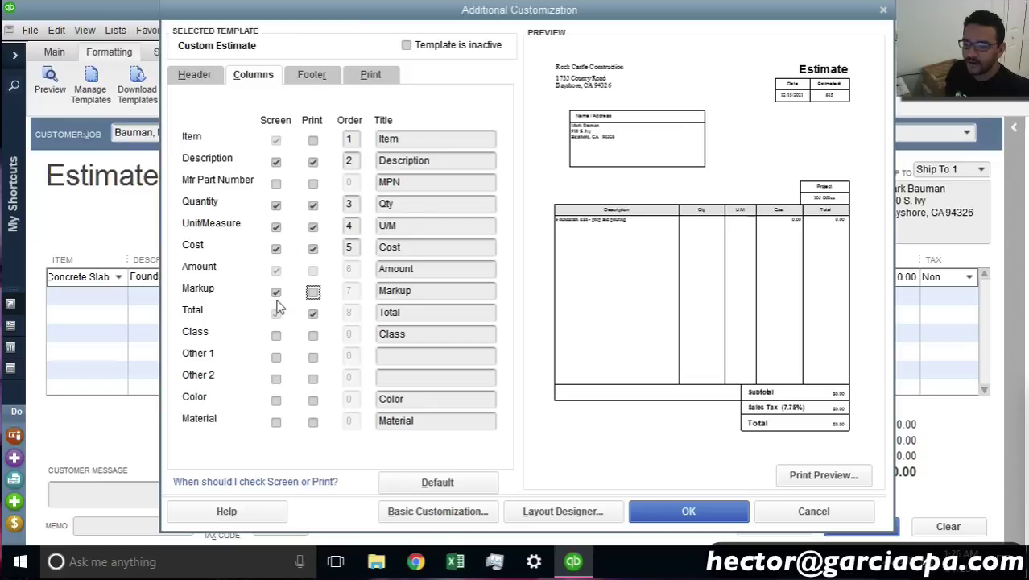
key("ctrl")
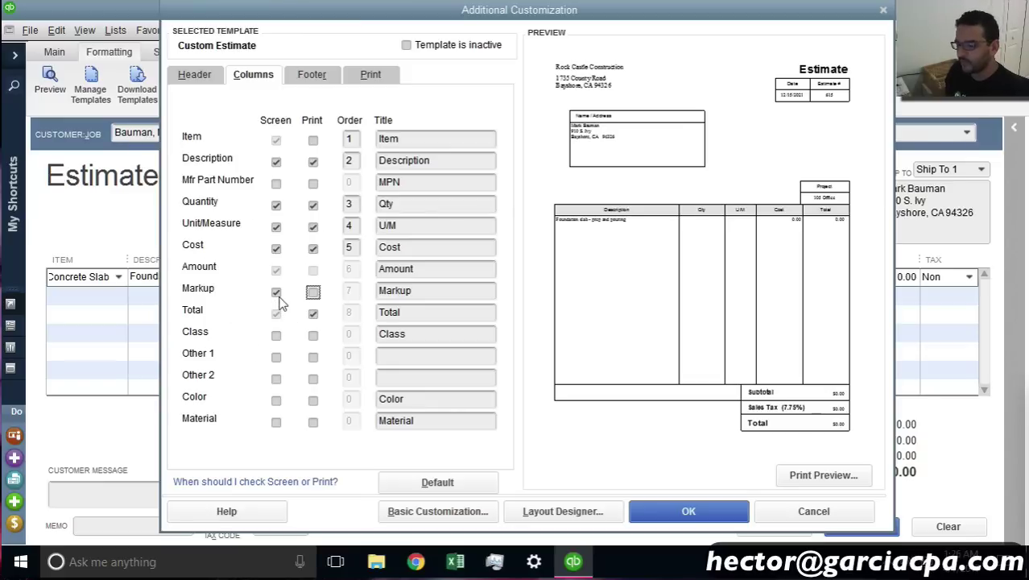
left_click(688, 514)
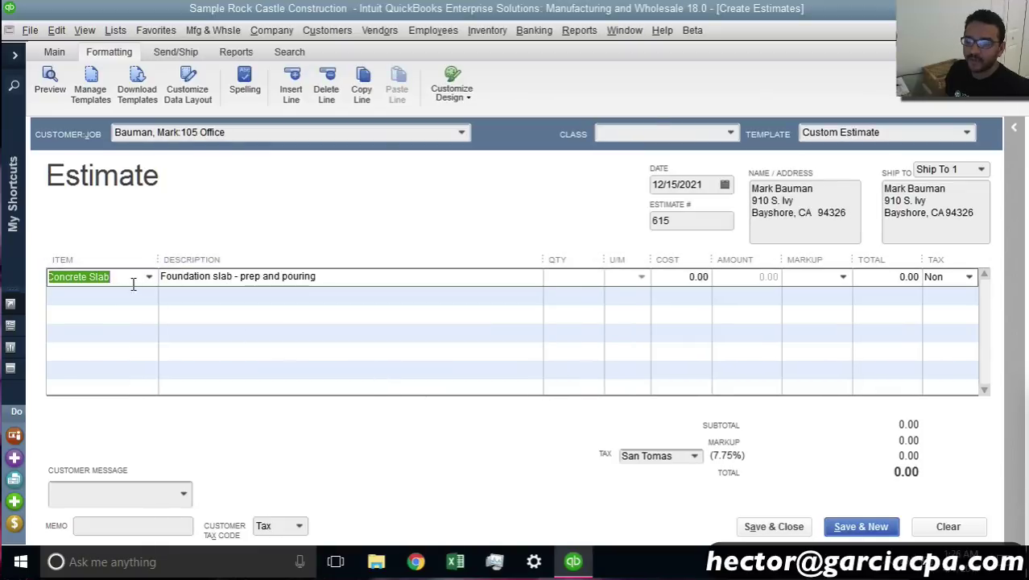
Set the cost of the Concrete Slab line to 10,000, leaving its quantity blank
left_click(132, 314)
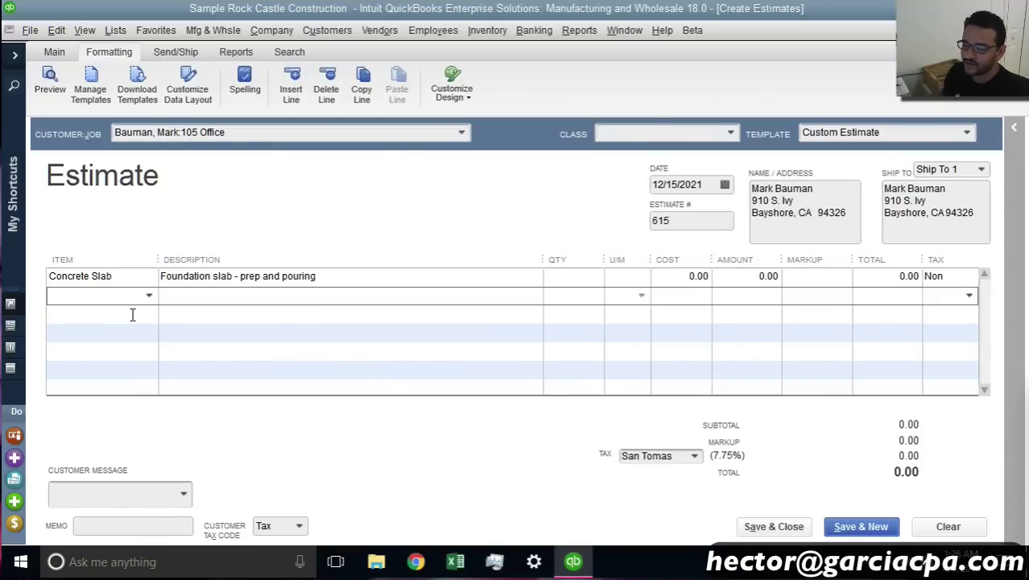
left_click(575, 277)
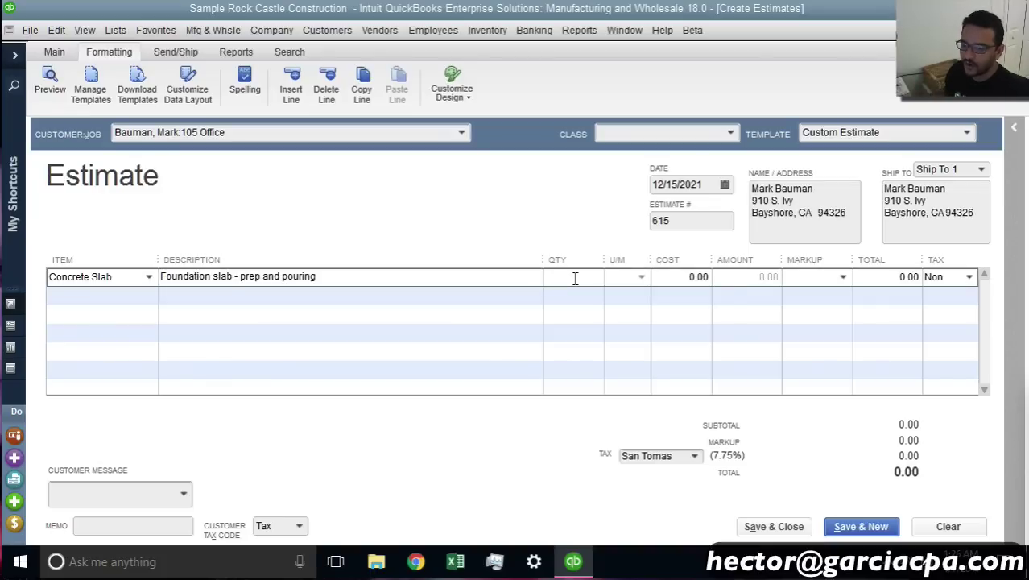
double_click(703, 279)
type("10")
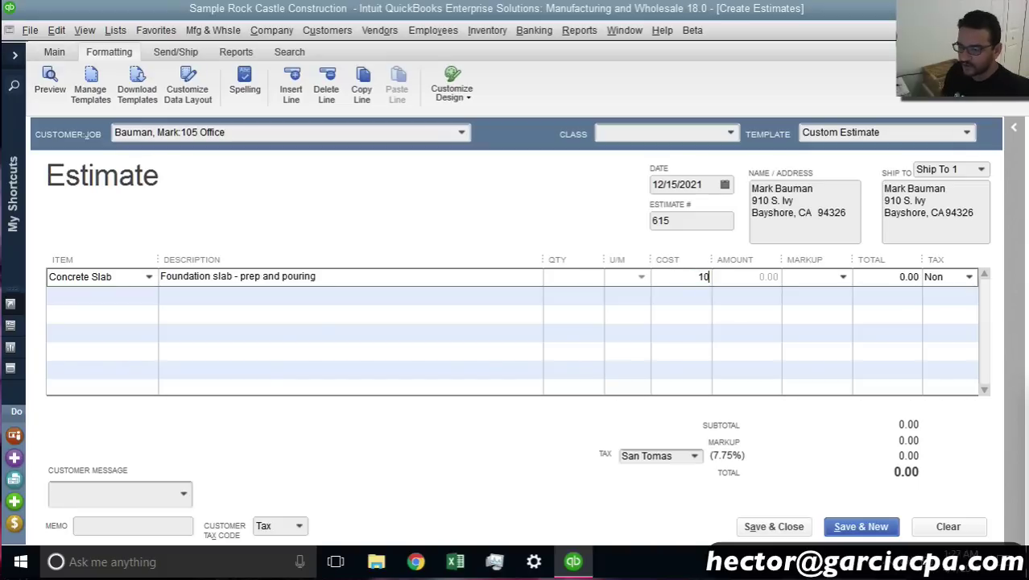
type("000")
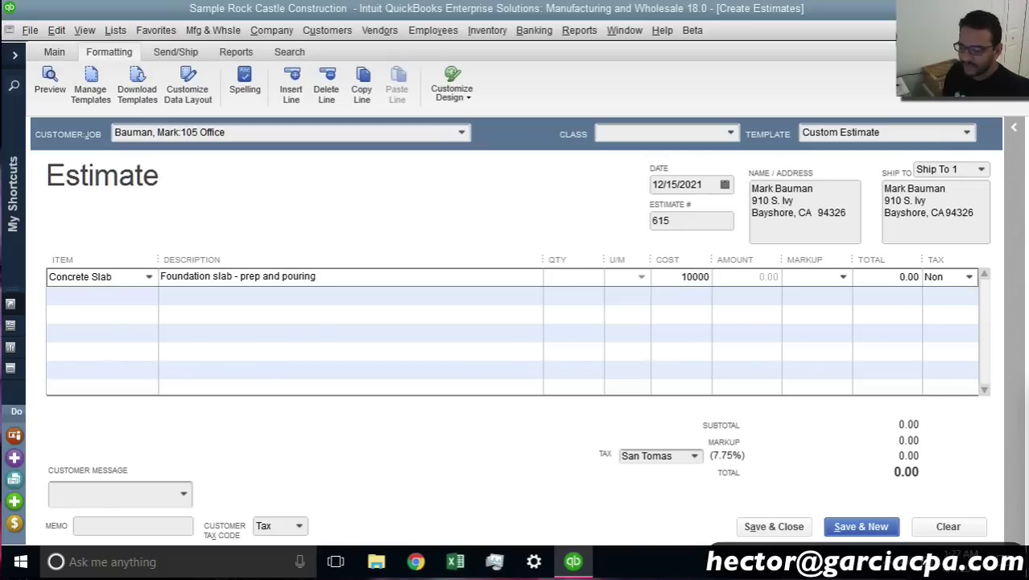
key("Tab")
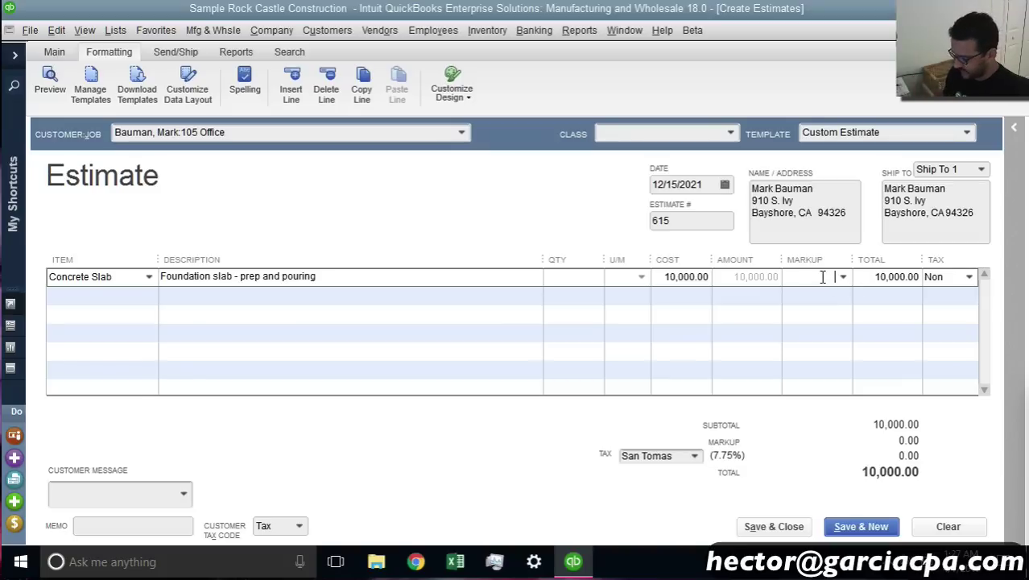
Try a 20% markup on the Concrete Slab line, and clear the markup again
type("20%")
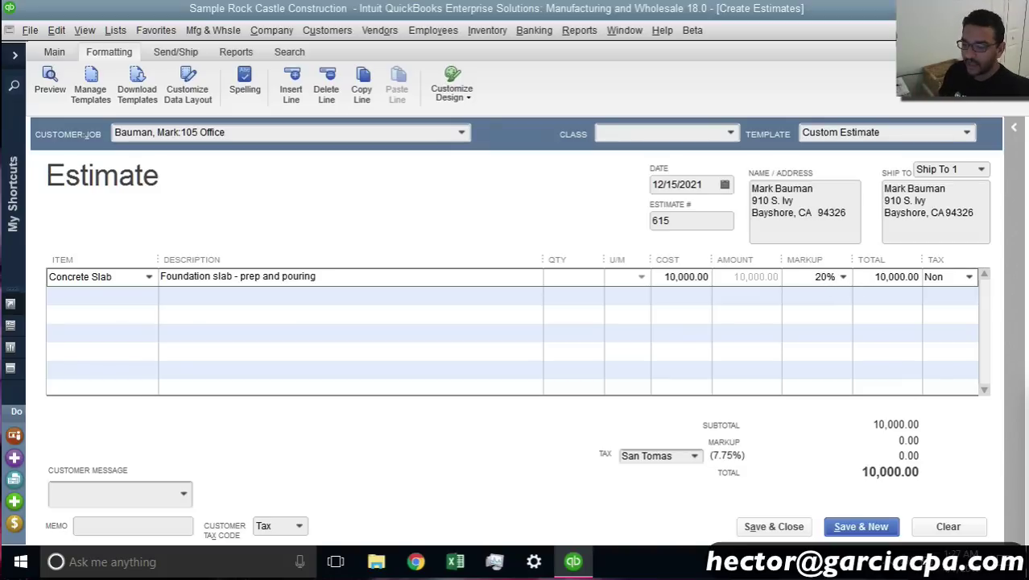
key("Tab")
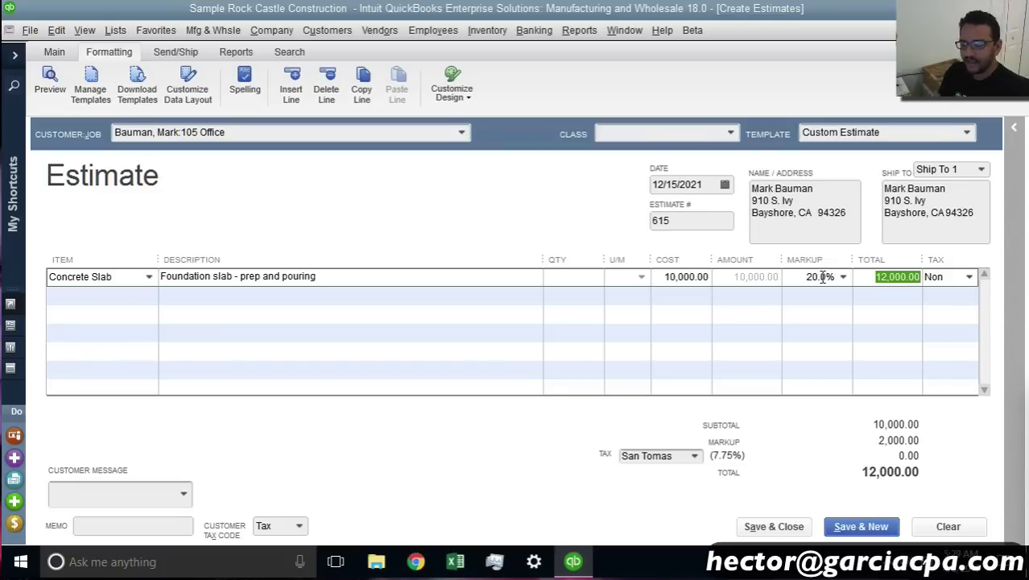
left_click(822, 276)
key("BackSpace")
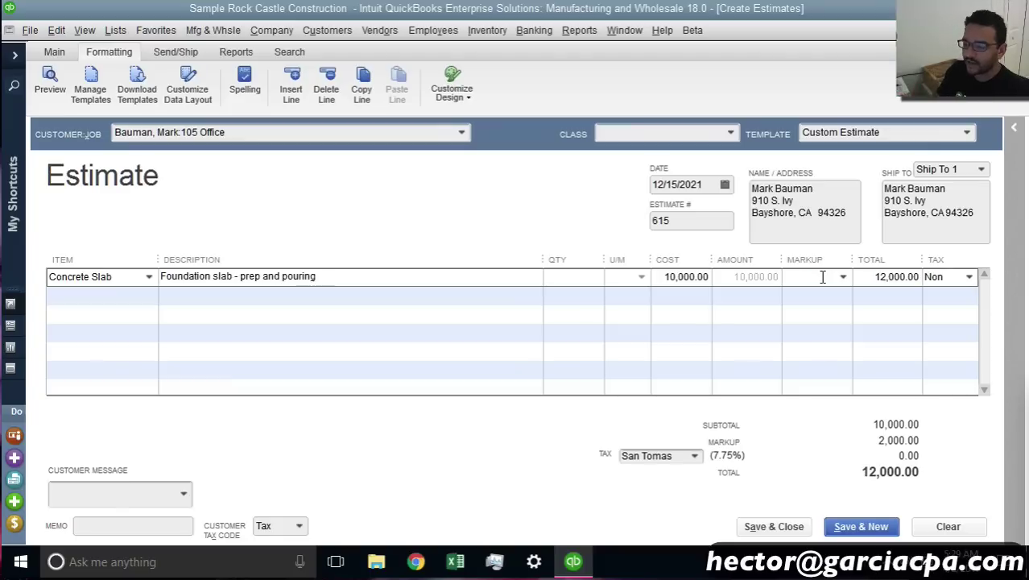
key("Tab")
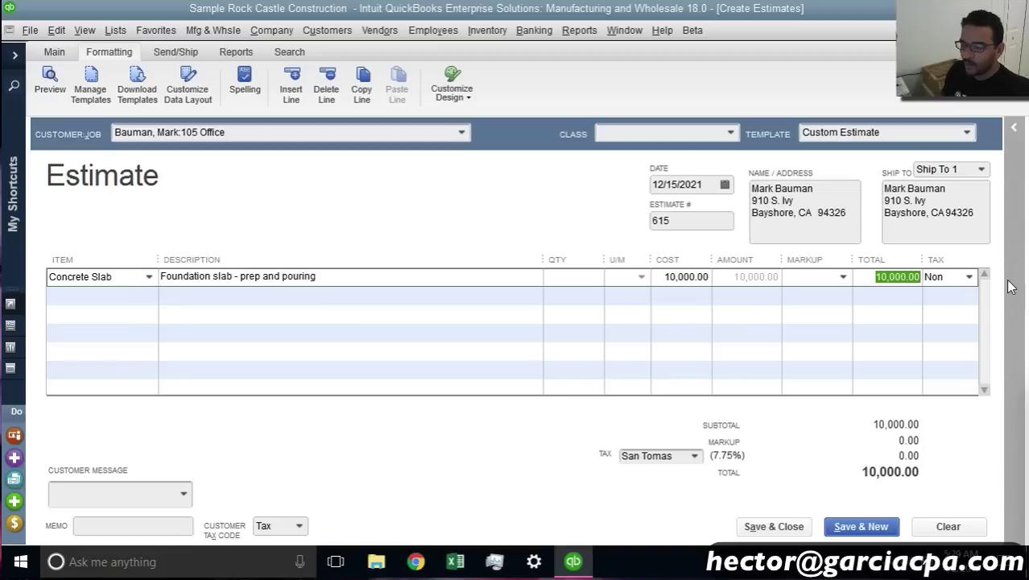
Set the Concrete Slab line's total to 12,500 and open the list of markup options for that line
type("12500")
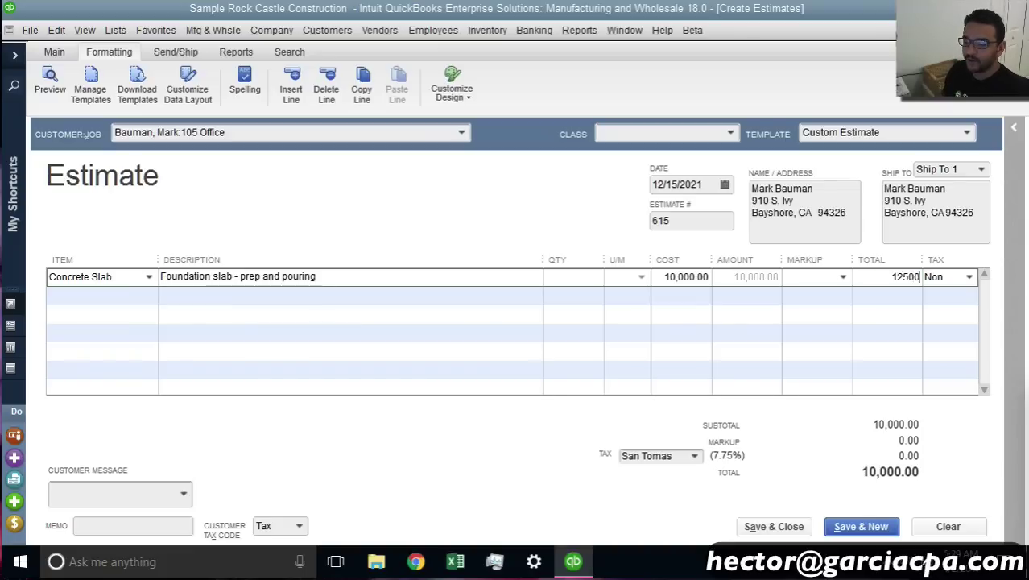
key("Tab")
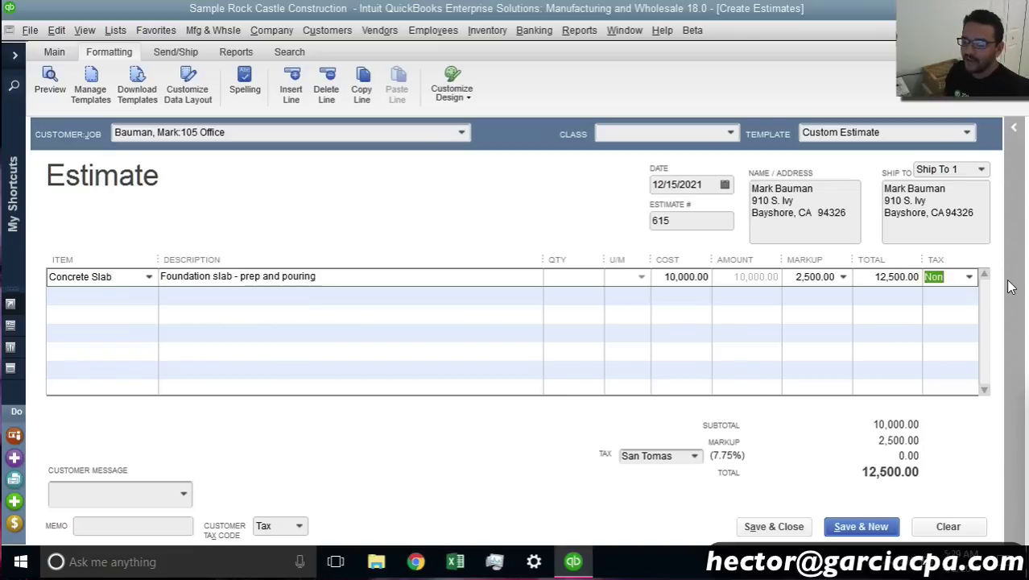
left_click(843, 276)
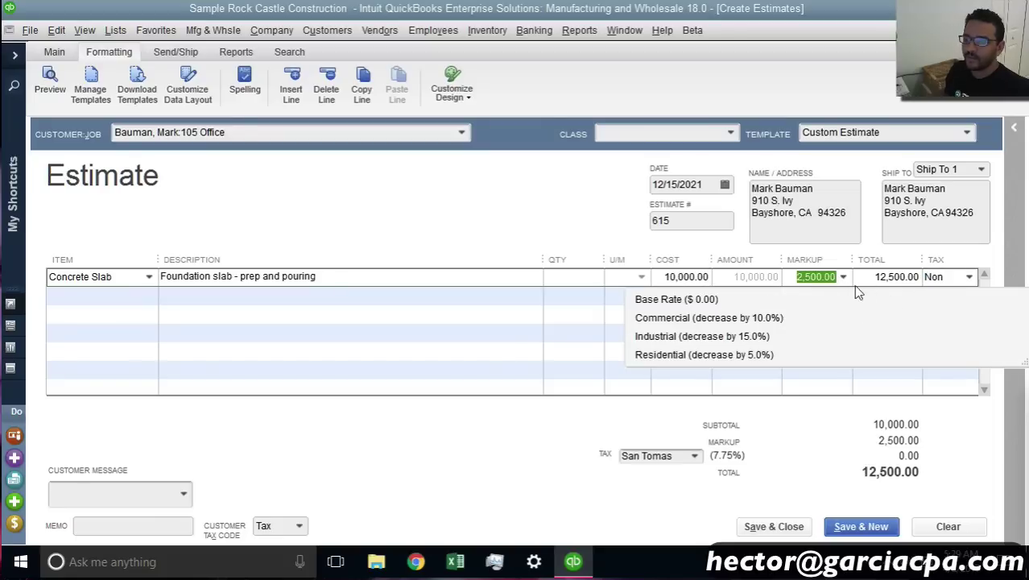
Add an Installation line to the estimate, leaving a blank row below the Concrete Slab line, and set its quantity to 100
left_click(452, 321)
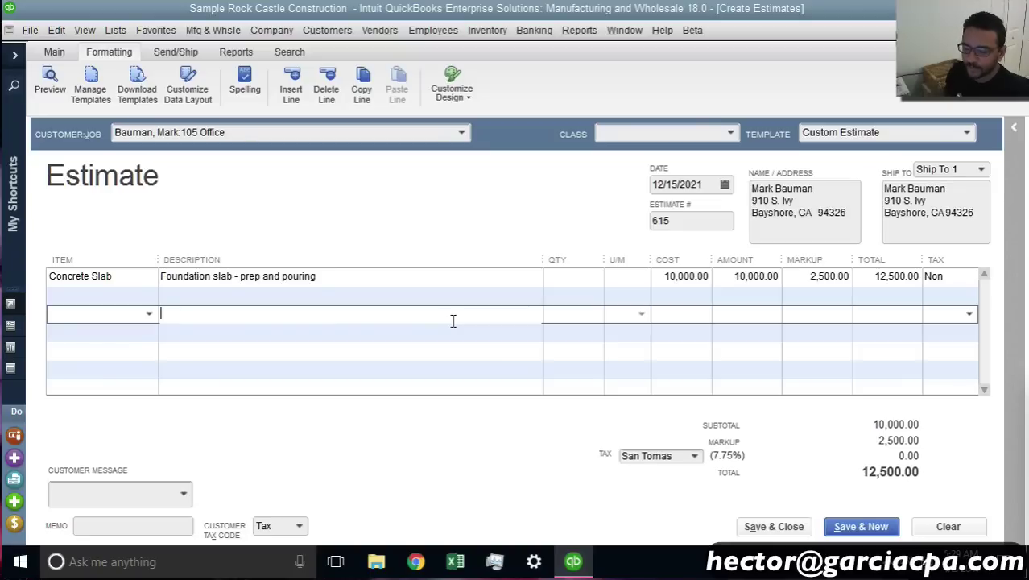
left_click(141, 320)
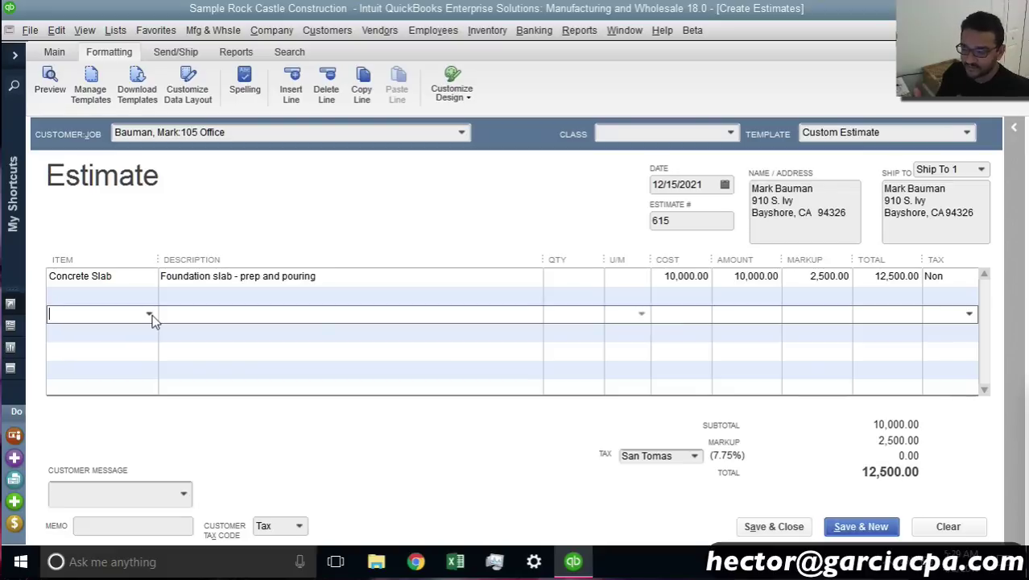
left_click(150, 315)
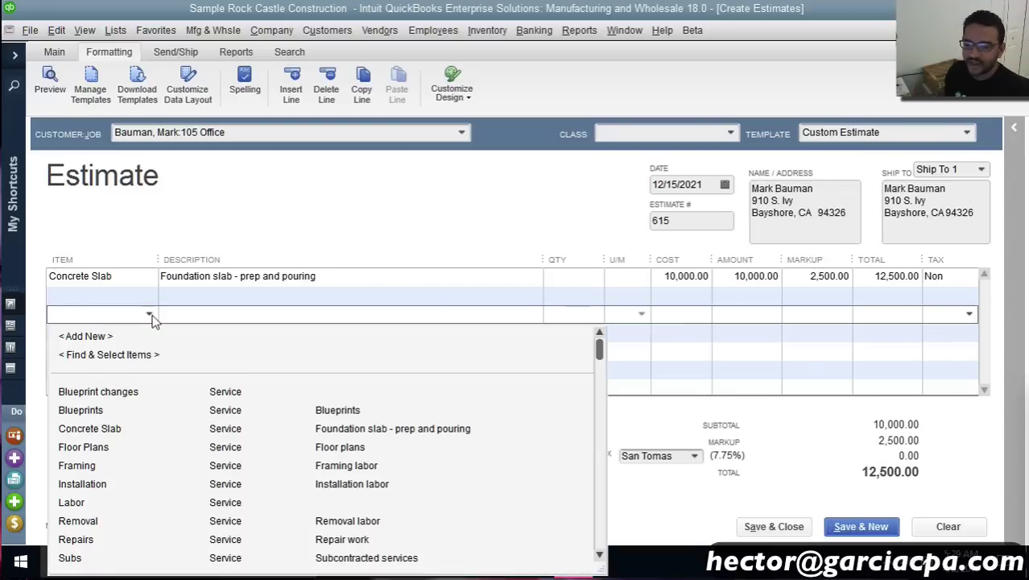
left_click(105, 487)
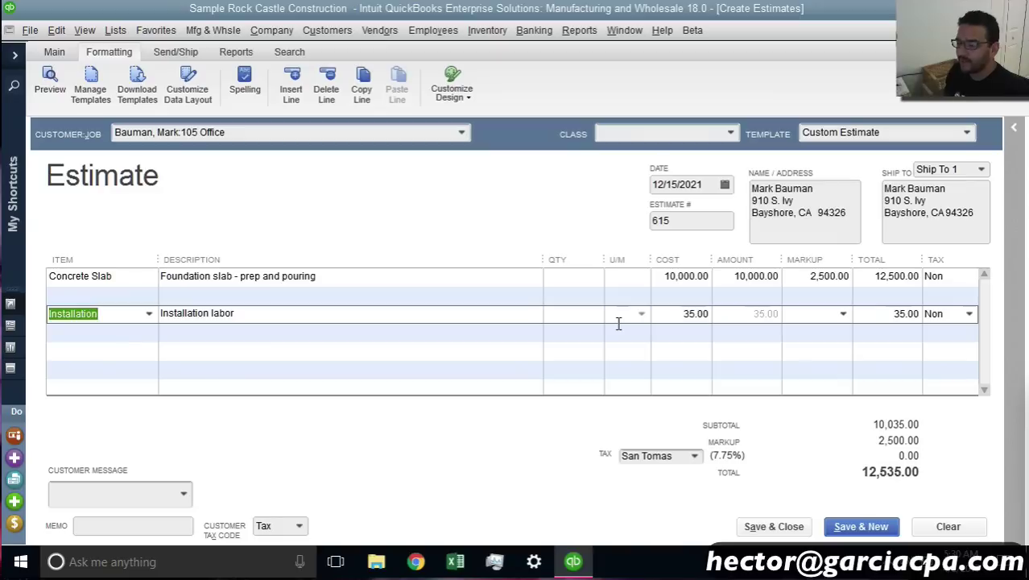
left_click(684, 314)
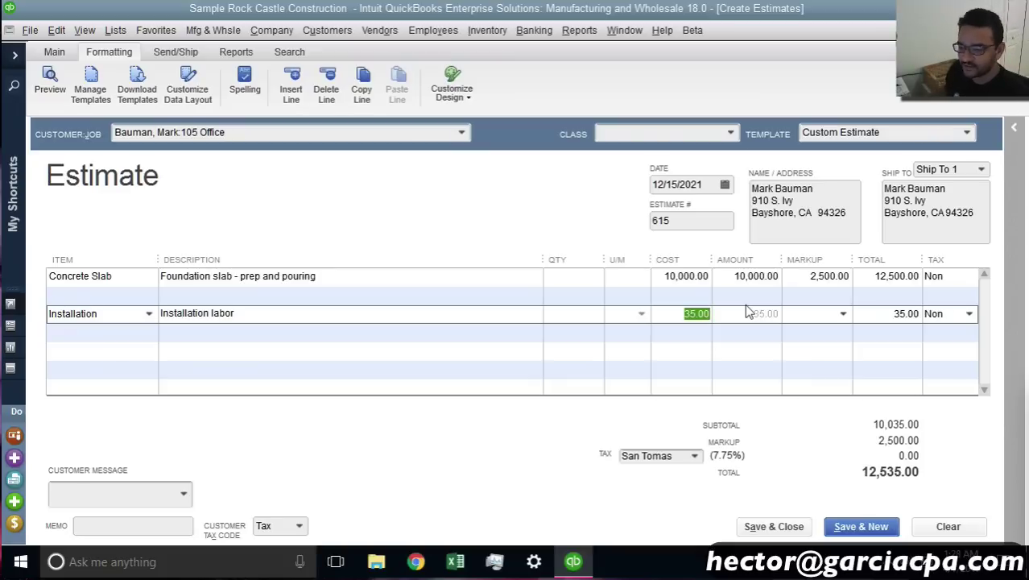
left_click(584, 311)
type("100")
key("Tab")
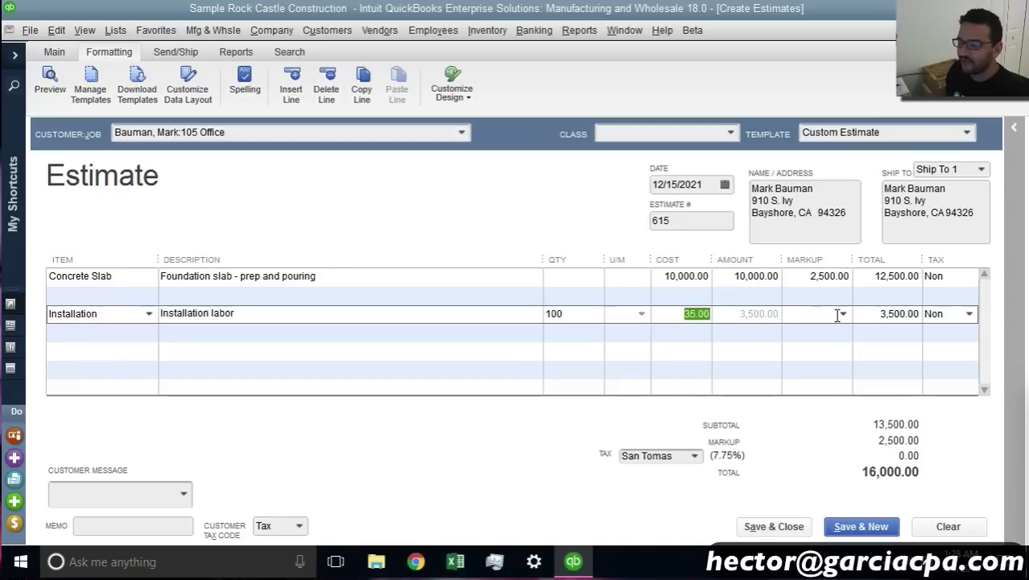
Apply a 100% markup to the Installation line
left_click(819, 314)
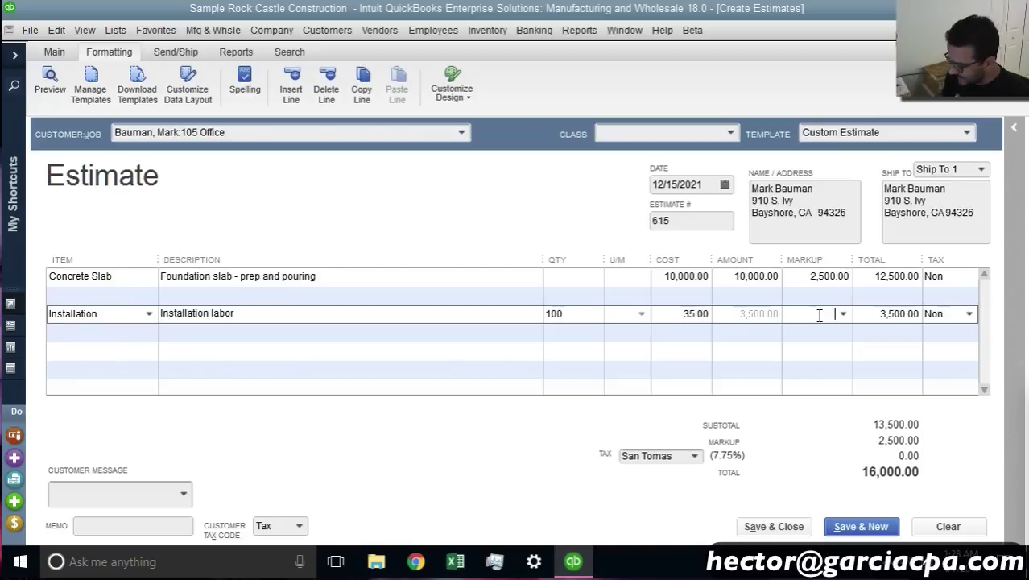
type("100")
type("%")
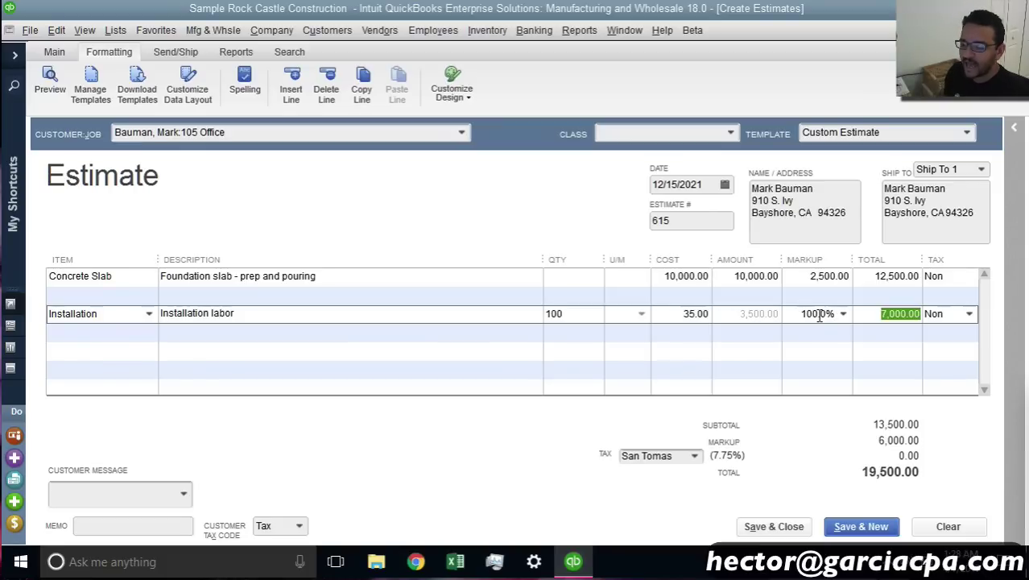
left_click_drag(877, 313, 917, 325)
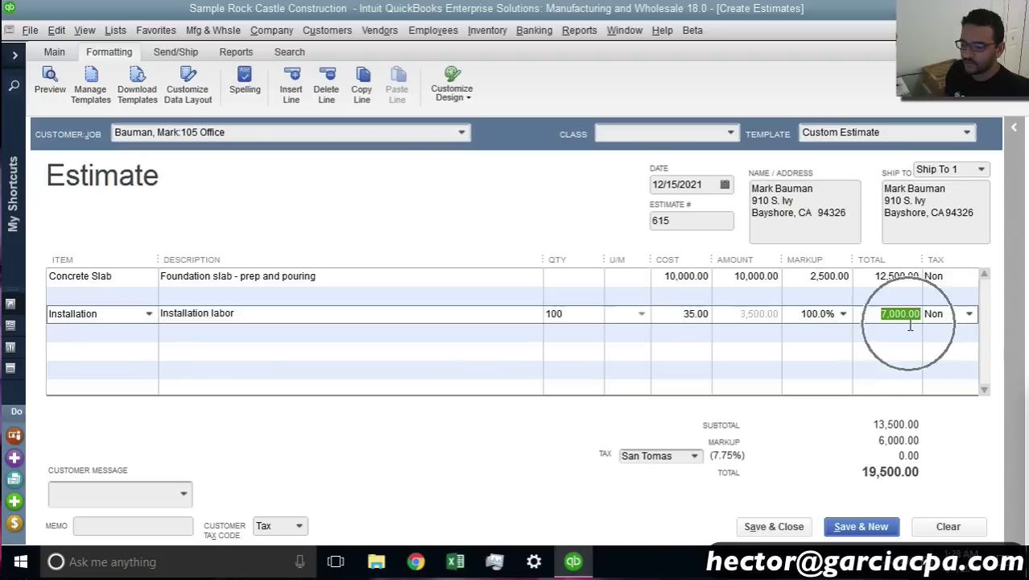
left_click(912, 331)
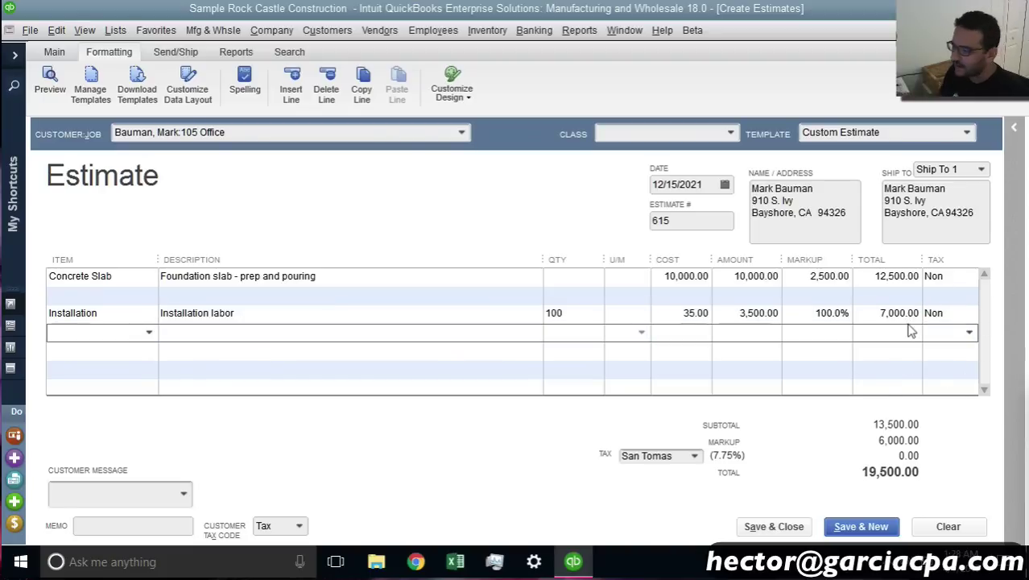
Preview the printed version of the estimate, zoom in on its line items, and close the preview
left_click(63, 85)
left_click(633, 393)
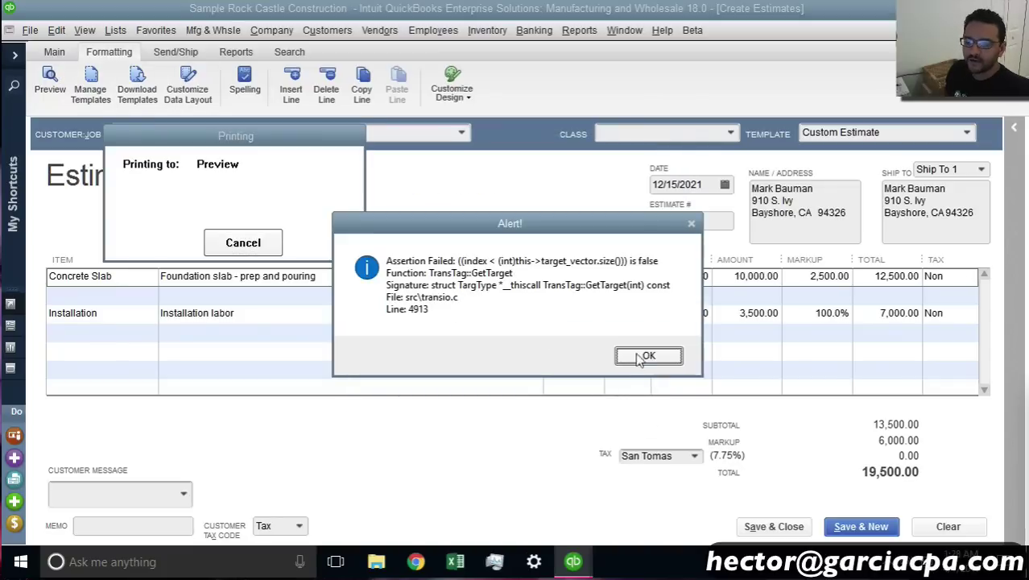
left_click(648, 357)
left_click(645, 361)
left_click(644, 359)
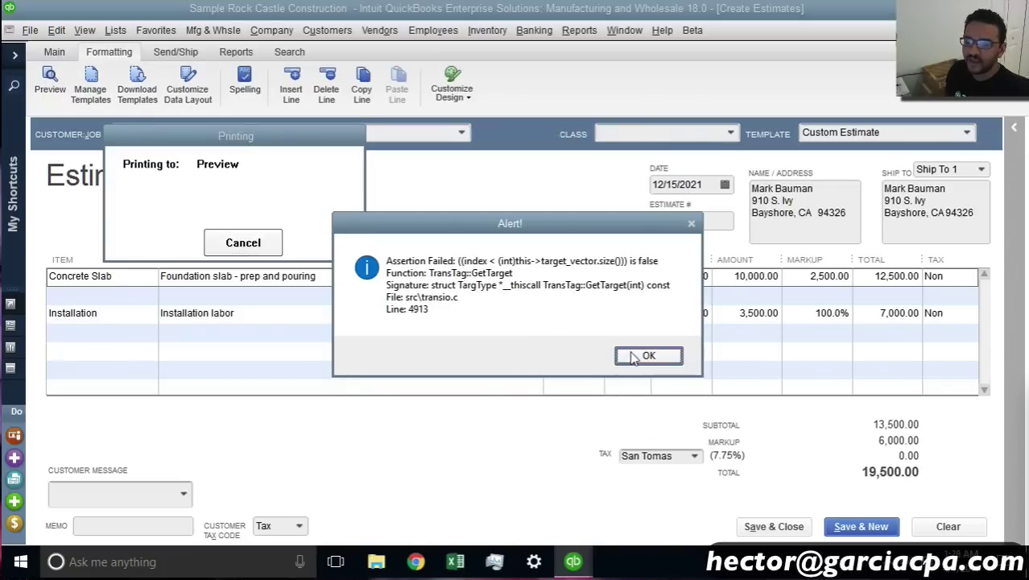
left_click(645, 359)
left_click(366, 303)
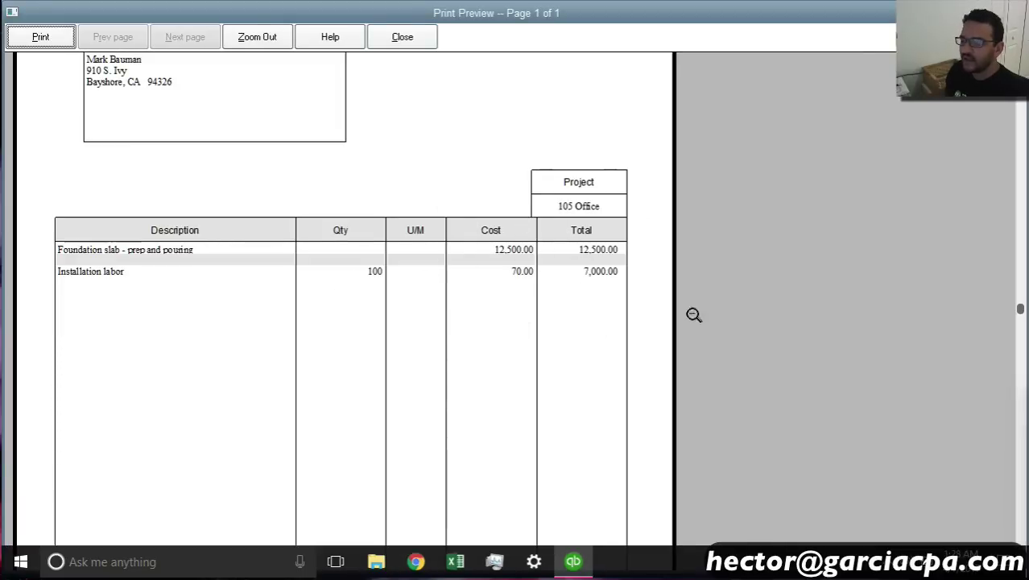
left_click(411, 40)
Add a Wood Door:Exterior line, leaving a blank row below the Installation line, and set its quantity to 1
left_click(421, 387)
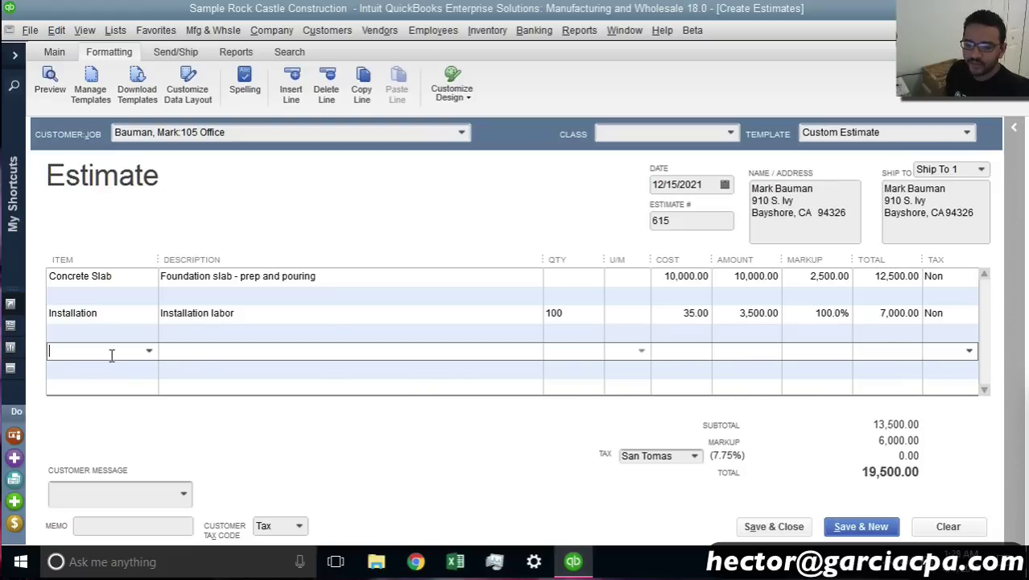
left_click(150, 351)
scroll(193, 417, "down", 10)
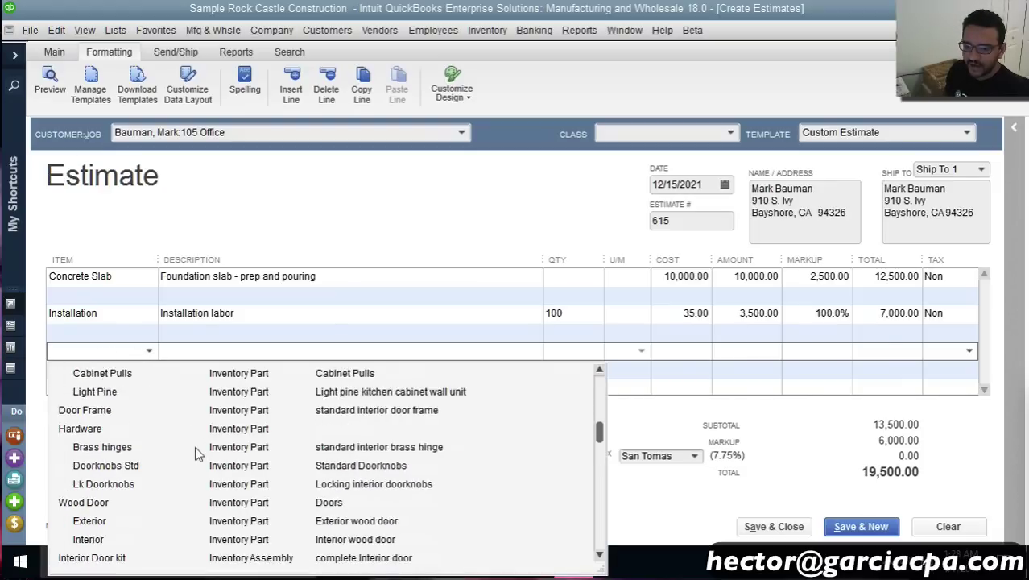
left_click(111, 465)
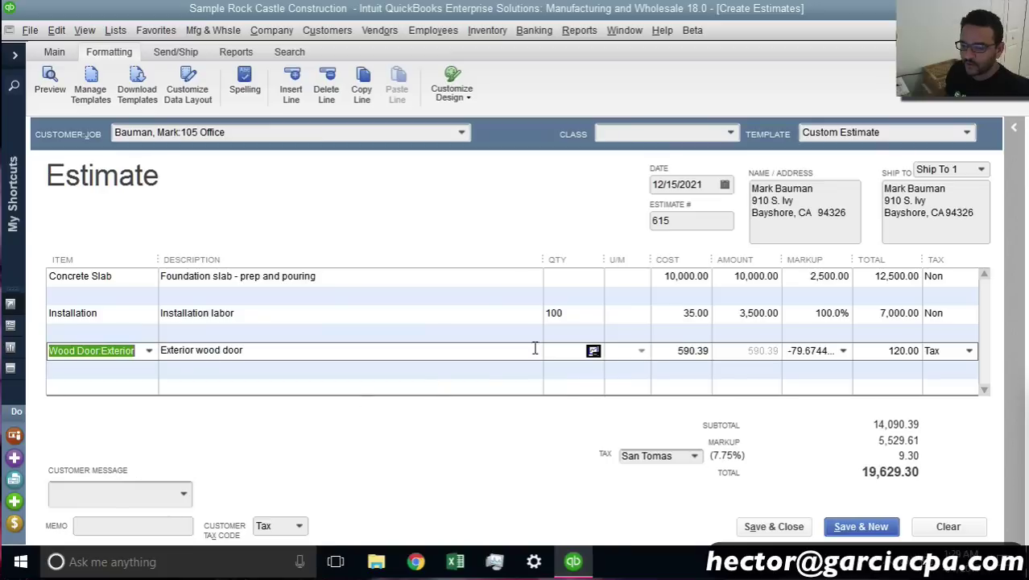
left_click(572, 355)
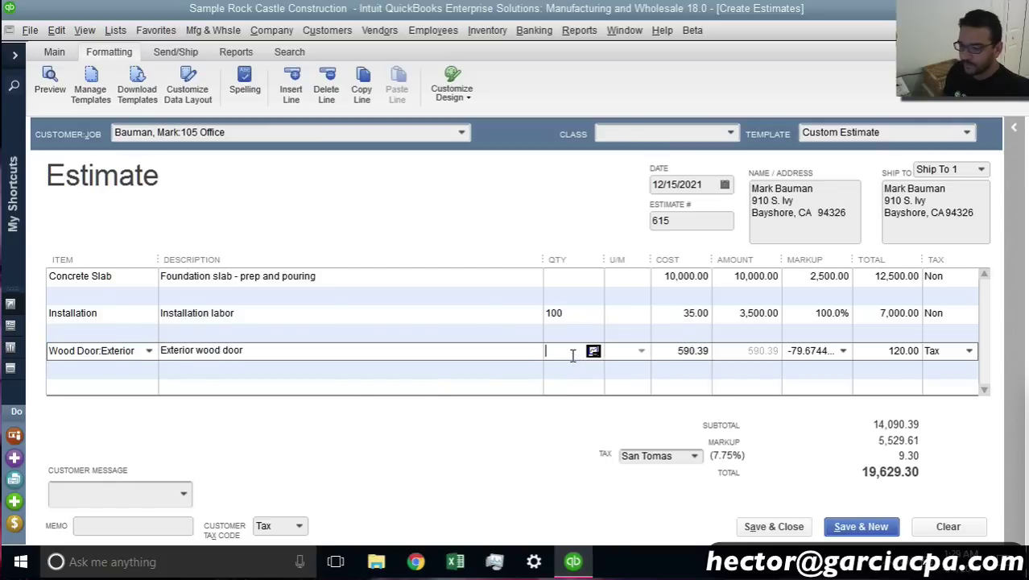
type("1")
key("Tab")
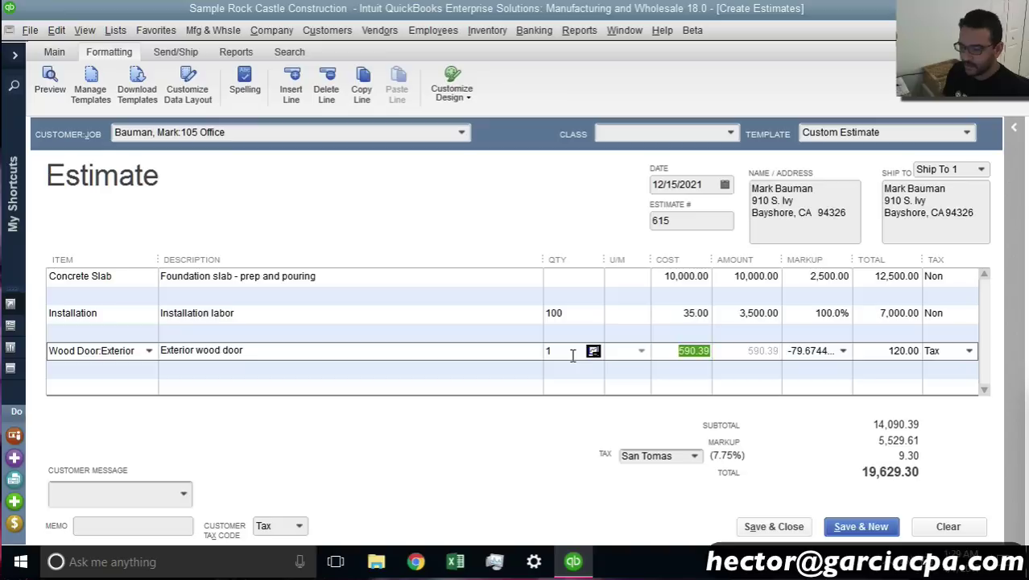
Set the cost of the exterior wood door line to 600 and its markup to a flat 400
type("600")
key("Tab")
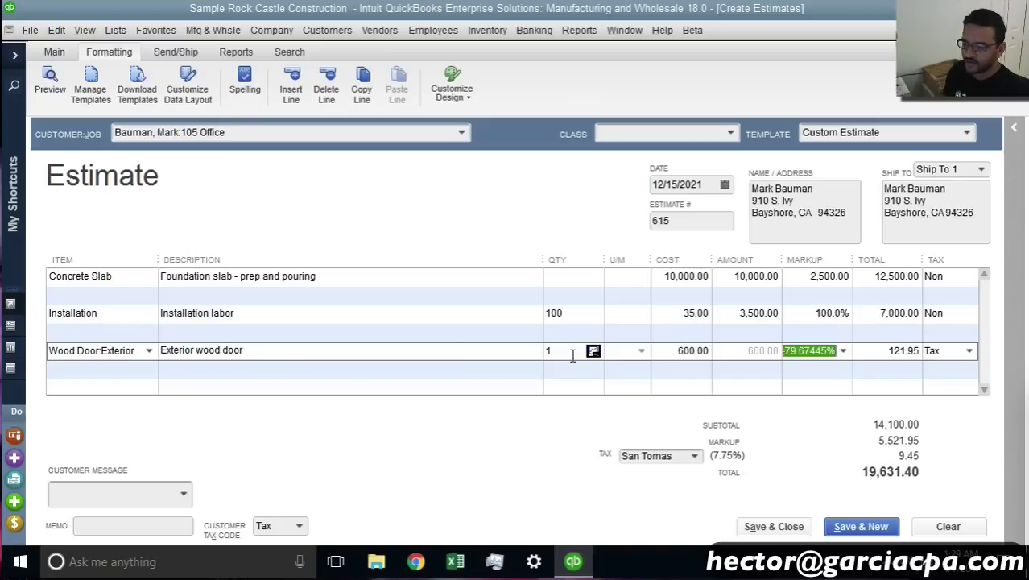
key("BackSpace")
type("400")
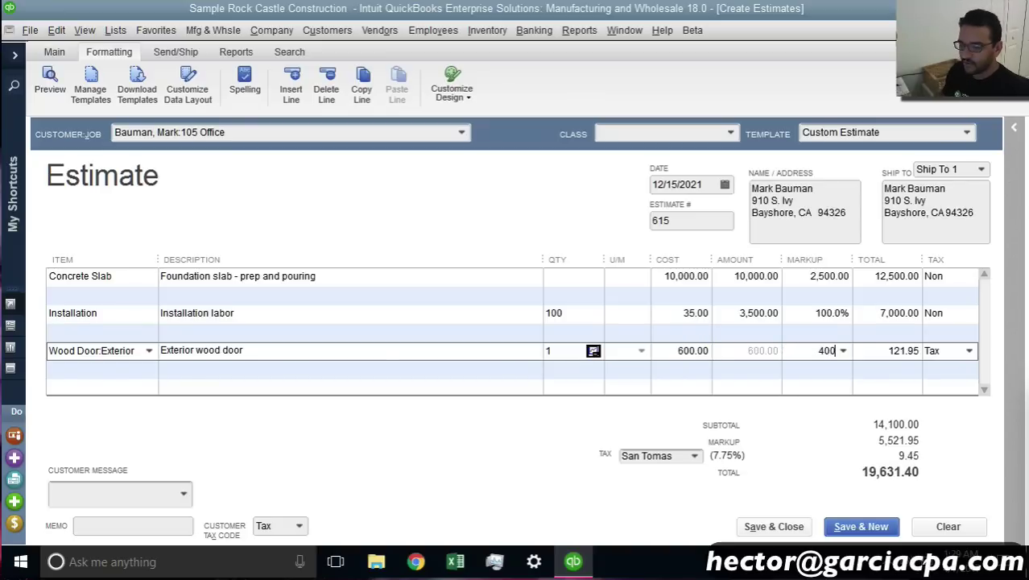
key("Tab")
left_click(897, 371)
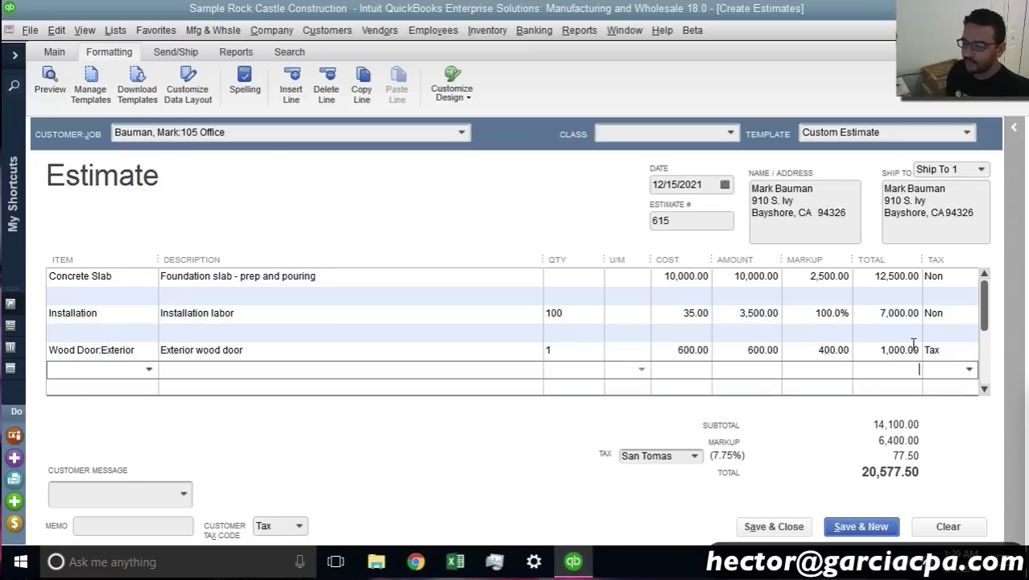
Change the tax code of the exterior wood door line to Non
left_click(912, 345)
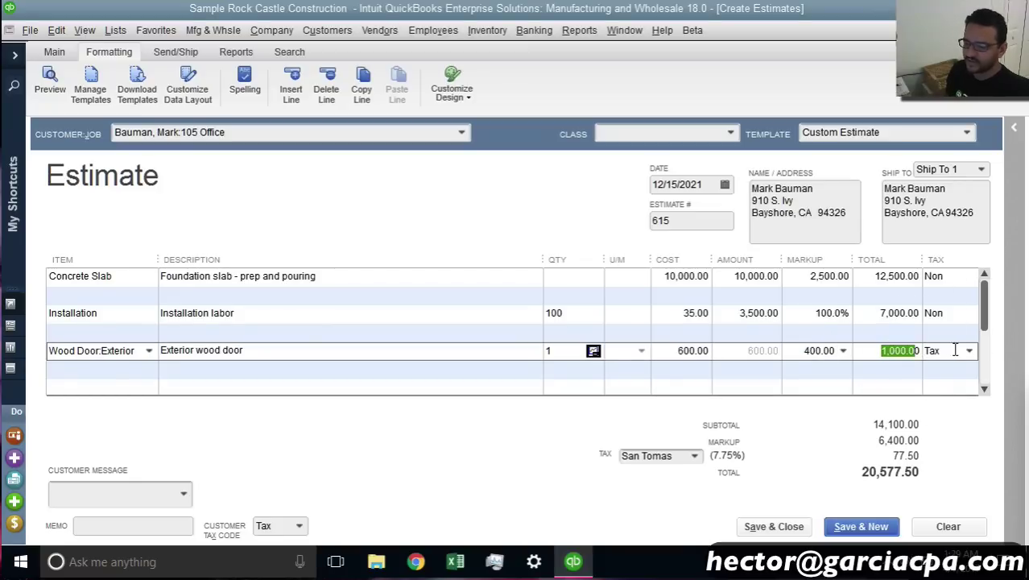
left_click(967, 351)
left_click(926, 427)
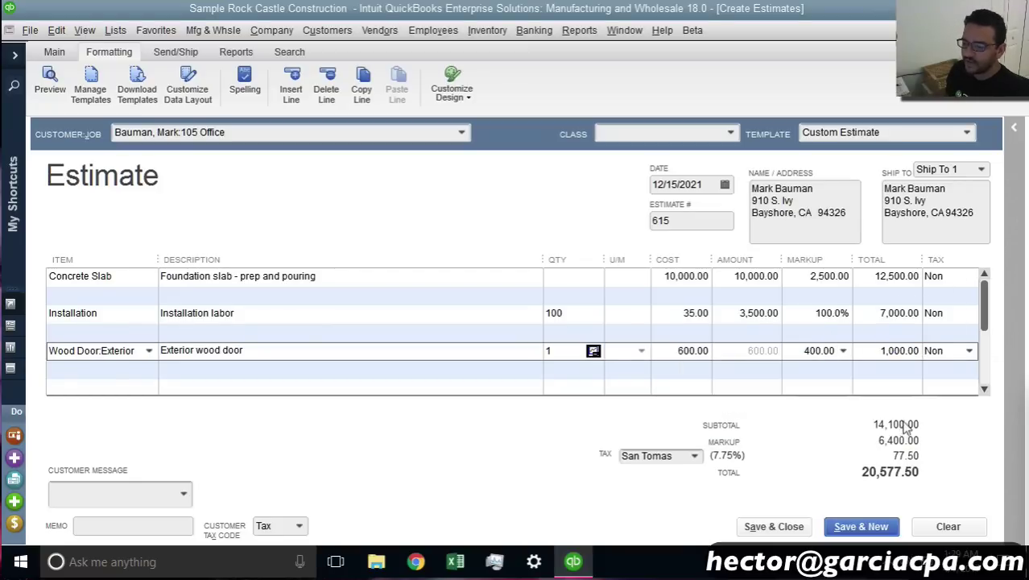
left_click(847, 370)
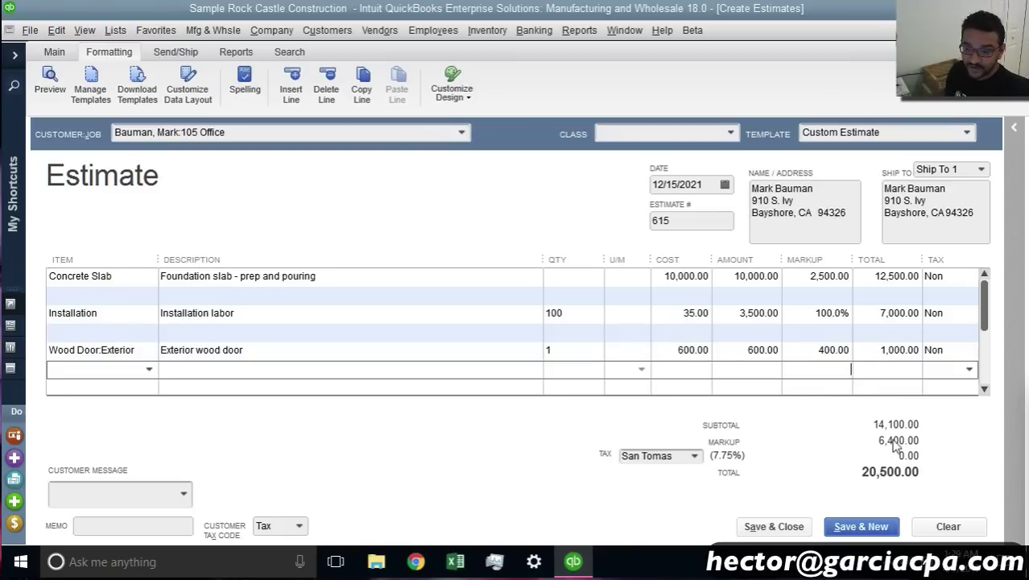
left_click(914, 425)
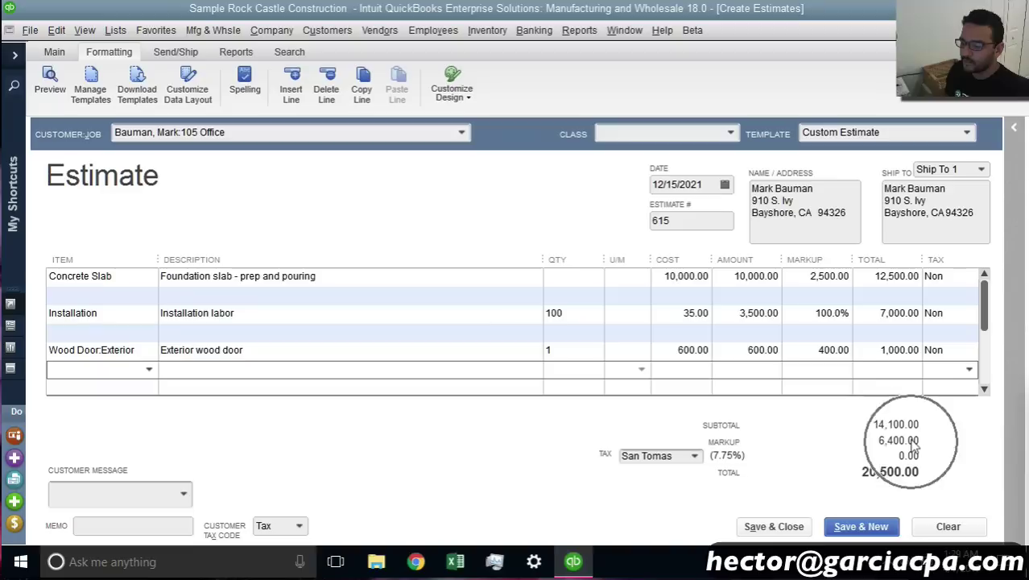
key("ctrl")
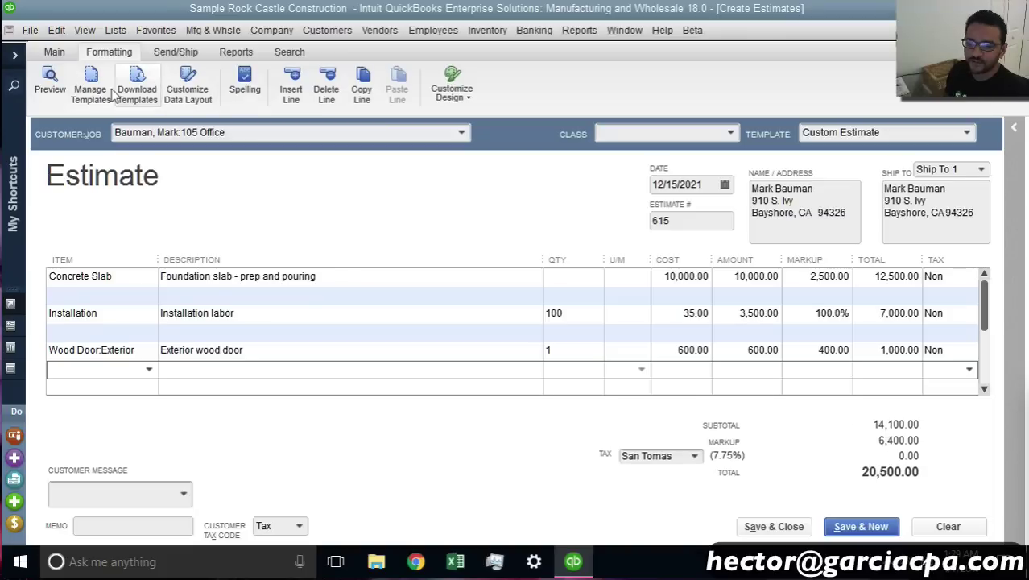
Save the estimate for the 105 Office job, keeping it open
left_click(55, 51)
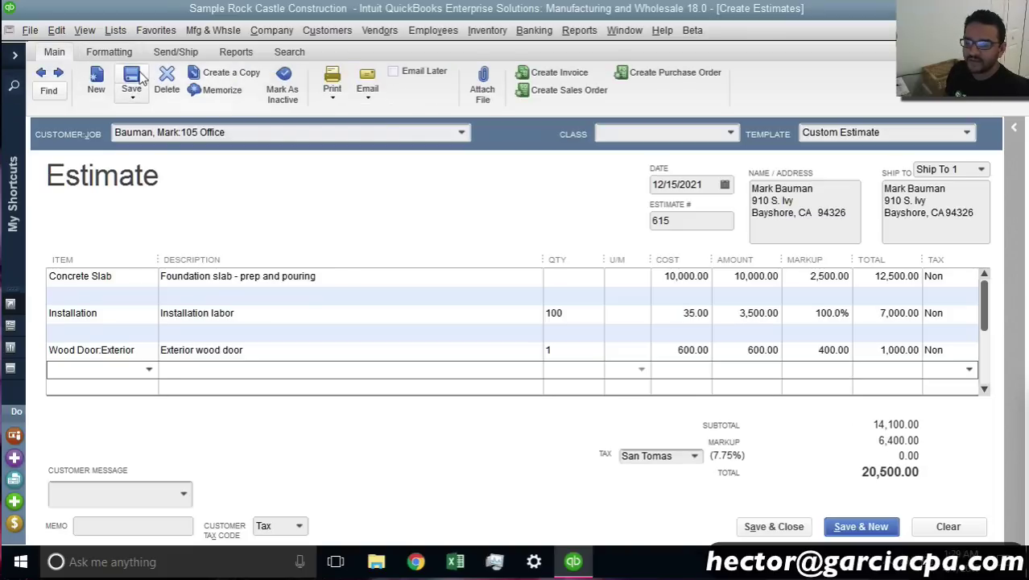
left_click(137, 76)
left_click(636, 393)
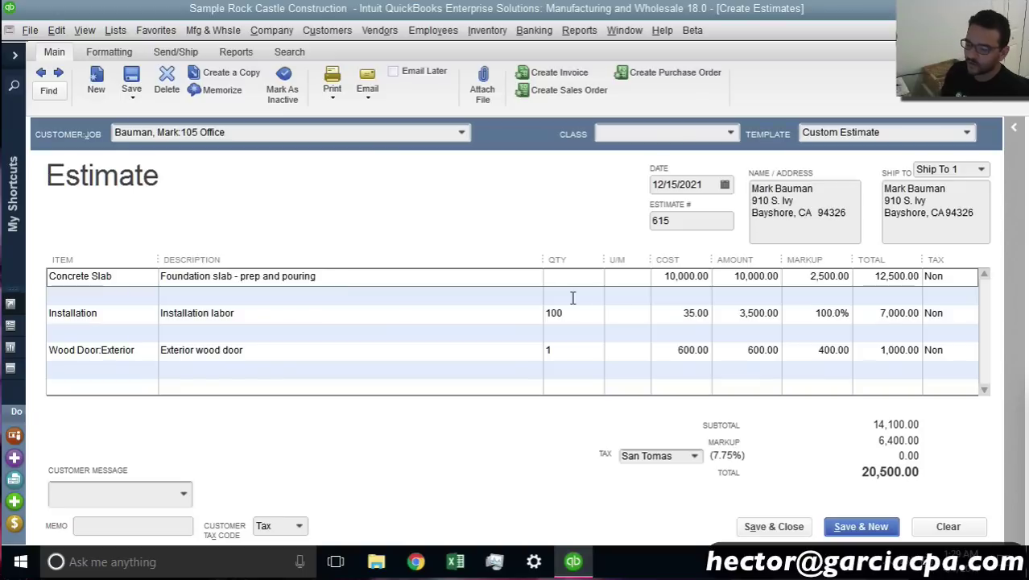
Open the progress invoice options from the saved estimate, cancel them, and close the estimate
left_click(575, 78)
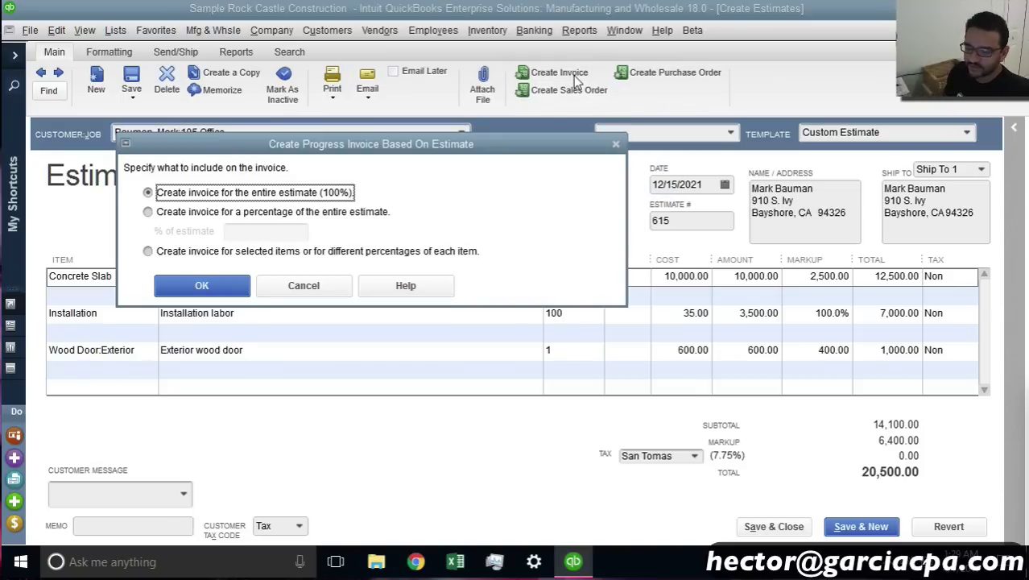
left_click(321, 283)
key("Escape")
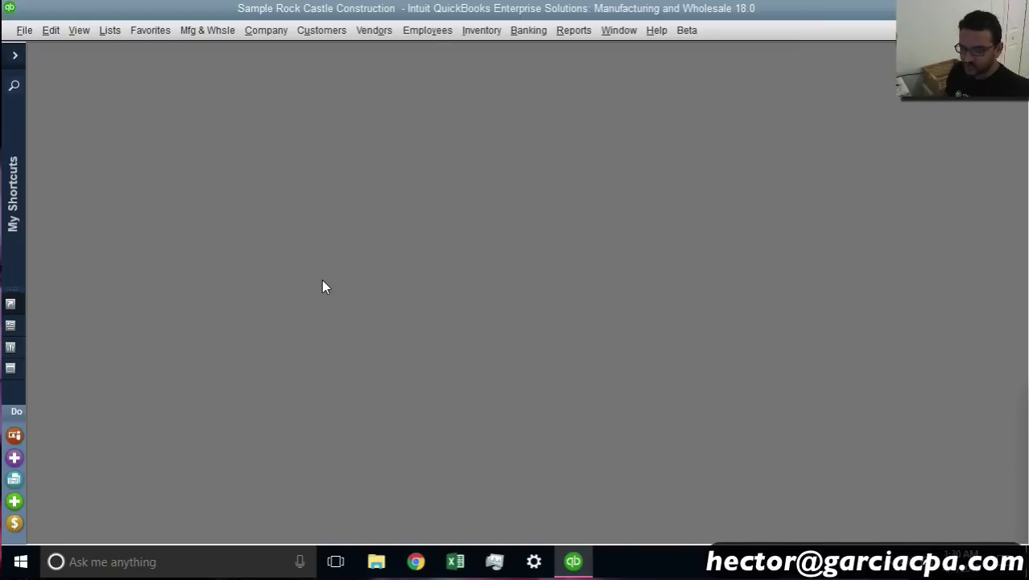
Start a new invoice in a maximized window for the 105 Office job
key("ctrl+i")
double_click(264, 56)
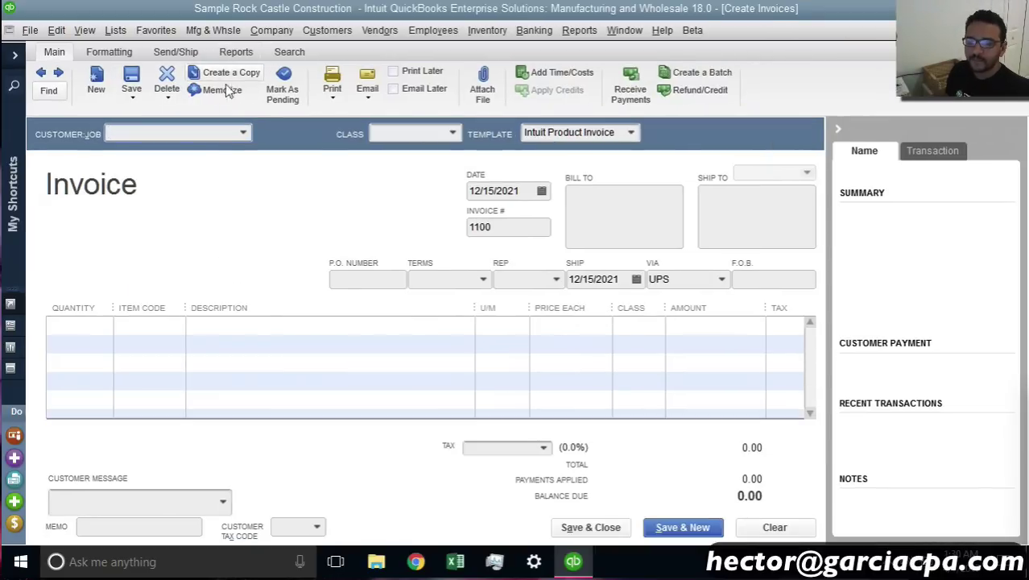
left_click(346, 32)
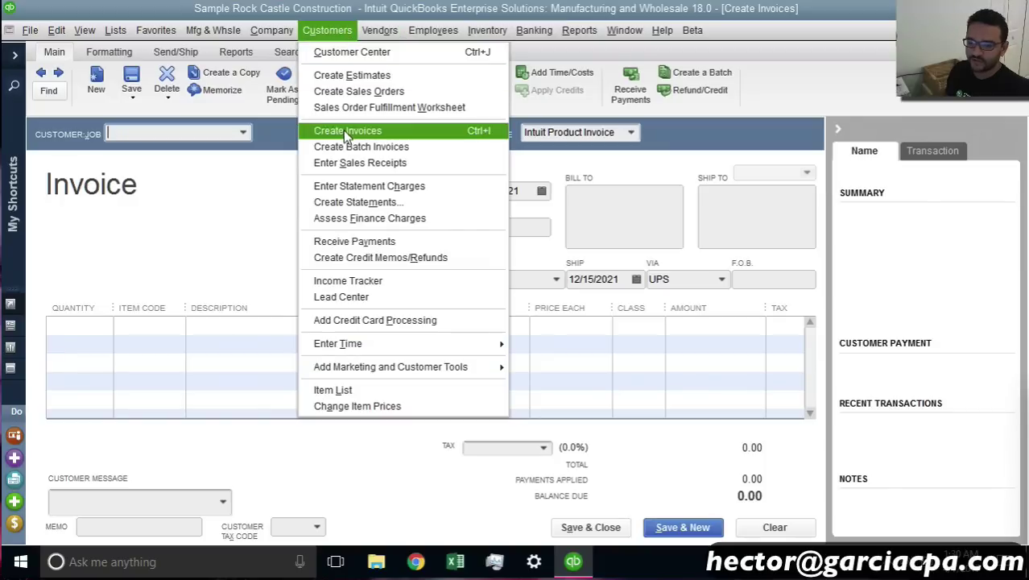
left_click(149, 181)
left_click(250, 134)
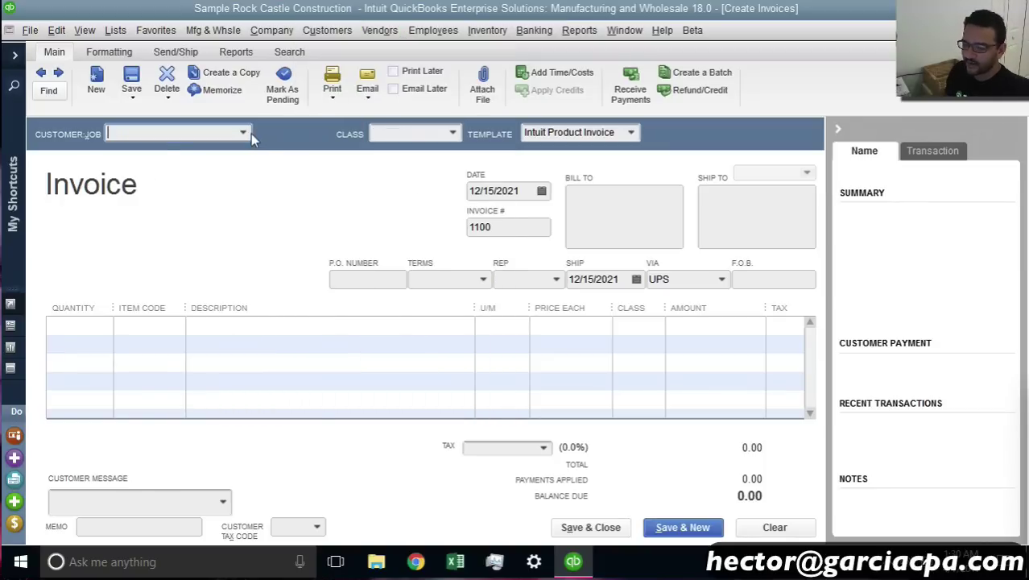
left_click(181, 486)
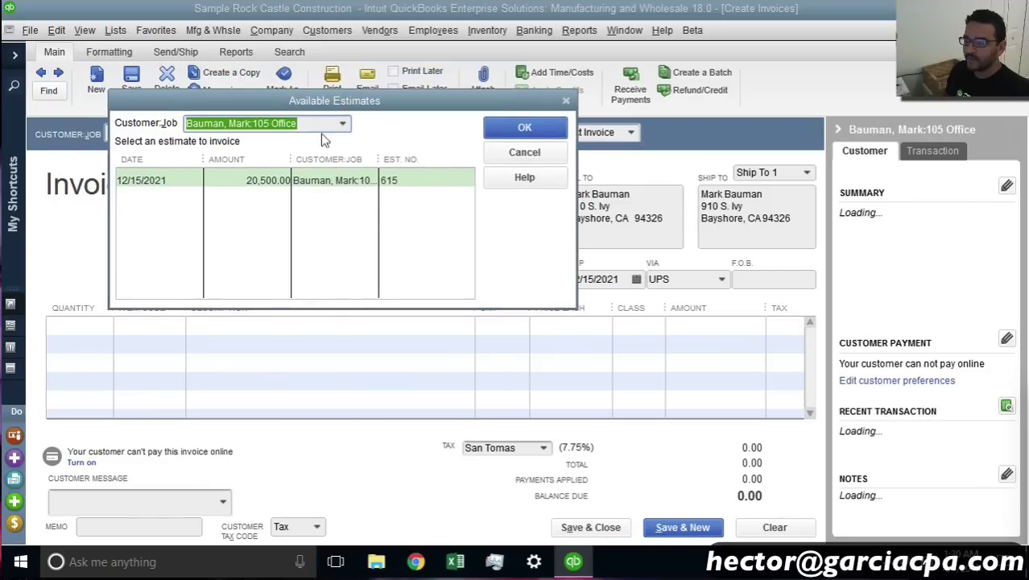
Select the job's available estimate to bring up the progress invoice options, cancel them, and close the invoice
left_click(250, 182)
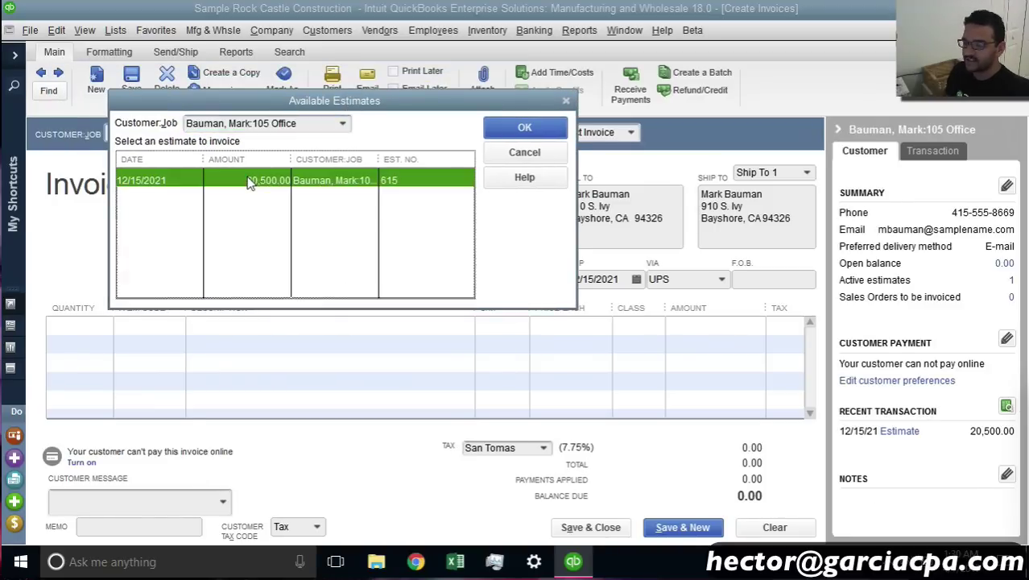
left_click(507, 130)
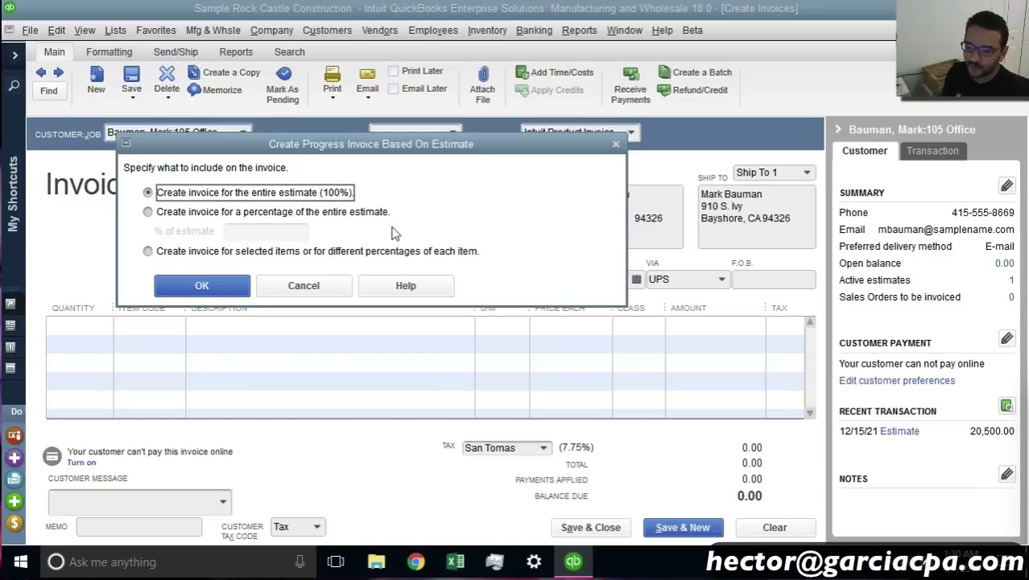
key("Escape")
key("Escape")
left_click(517, 190)
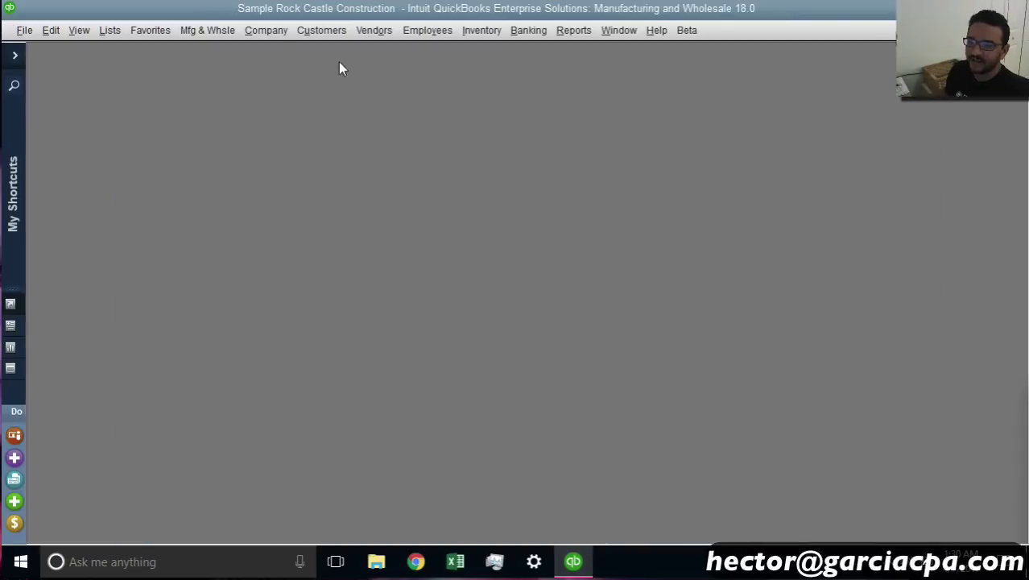
Reopen the saved estimate for the 105 Office job and maximize its window
left_click(339, 30)
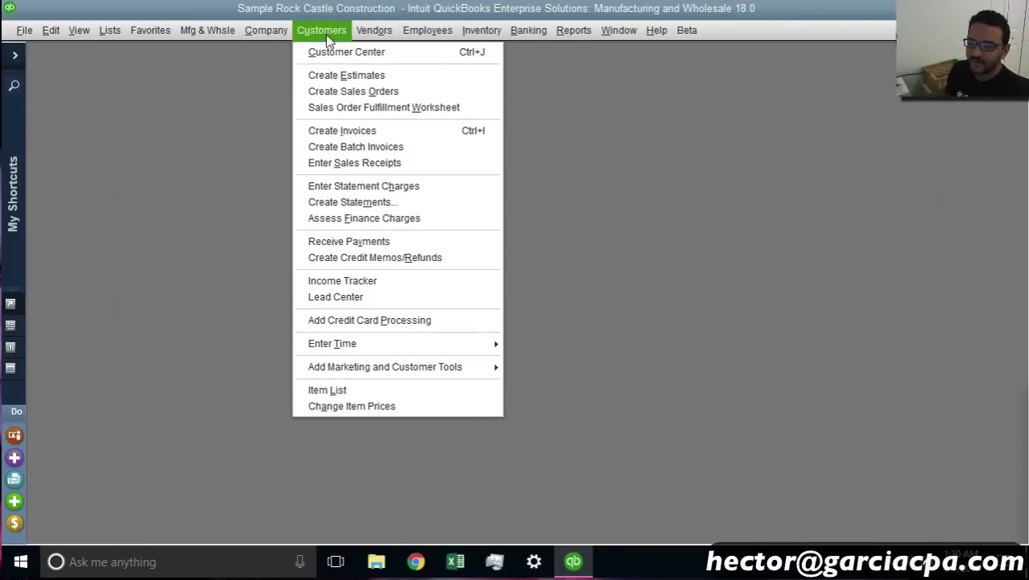
left_click(332, 75)
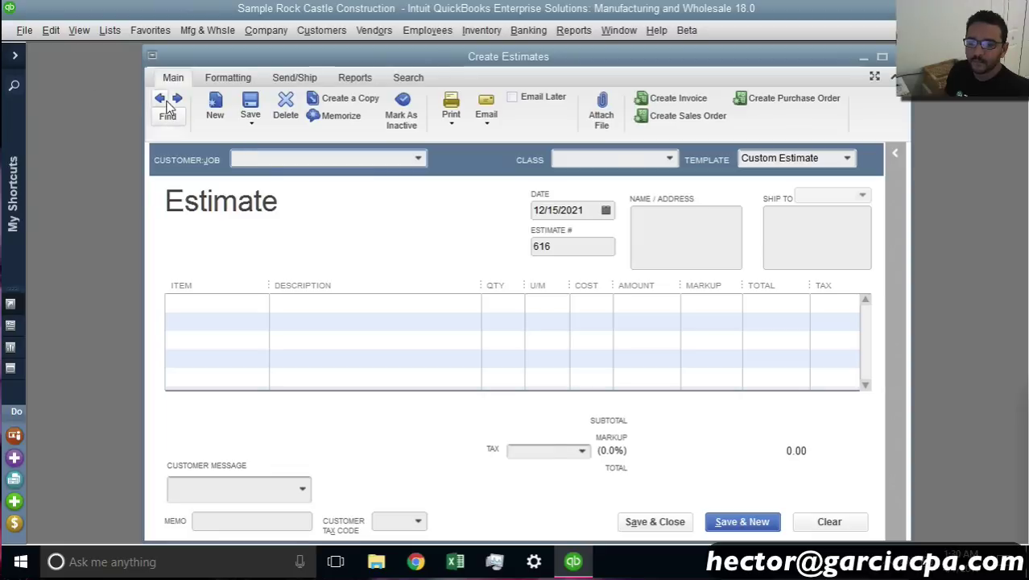
left_click(161, 98)
left_click(273, 30)
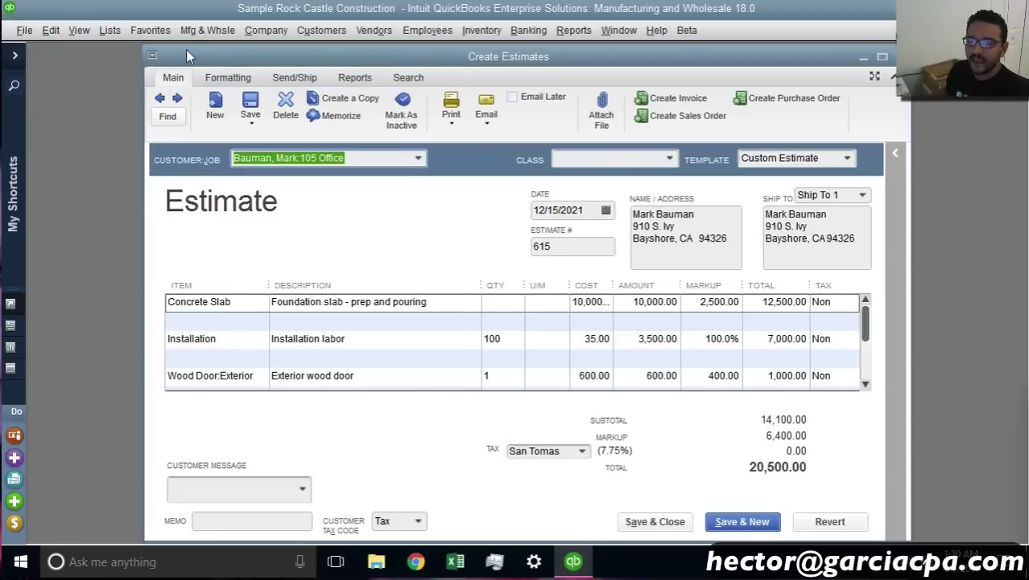
double_click(210, 53)
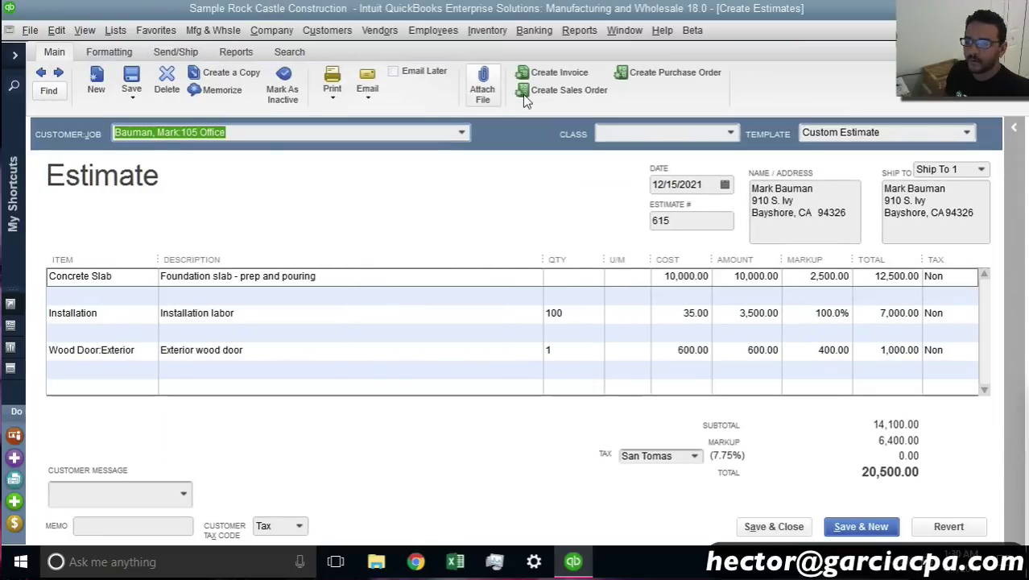
Start a progress invoice from the estimate for selected items or for different percentages of each item
left_click(573, 74)
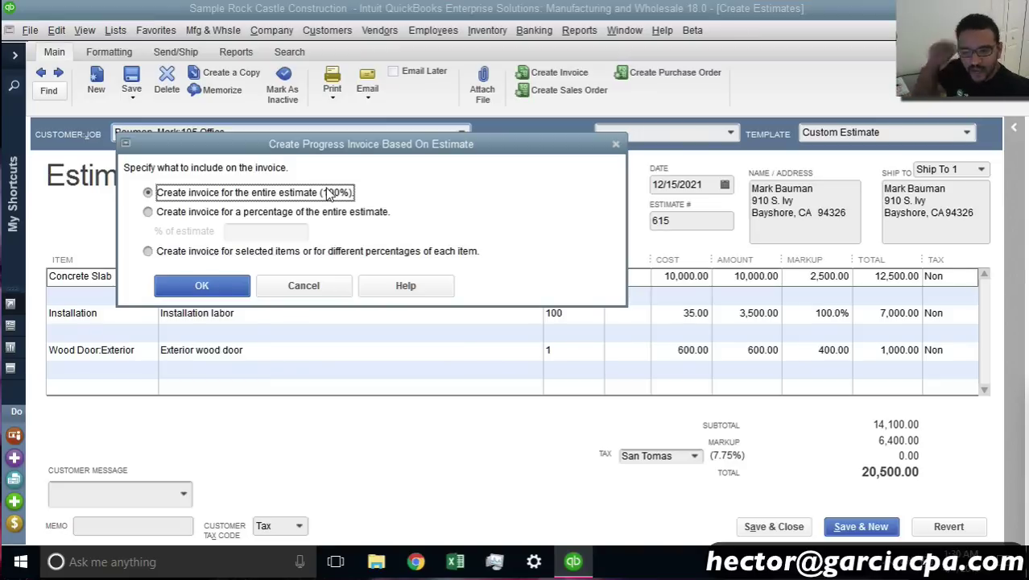
left_click(257, 215)
left_click(270, 232)
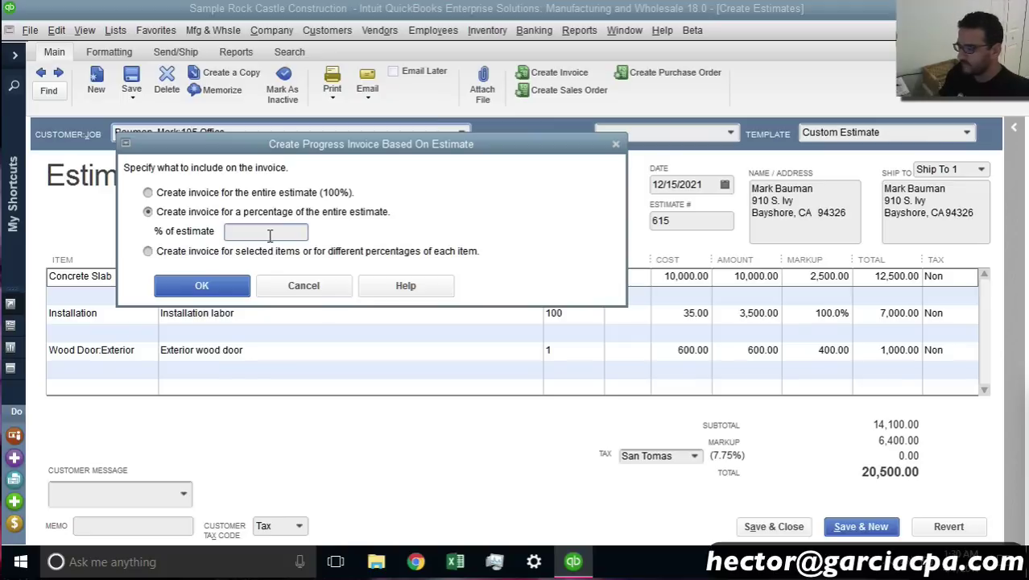
left_click(217, 251)
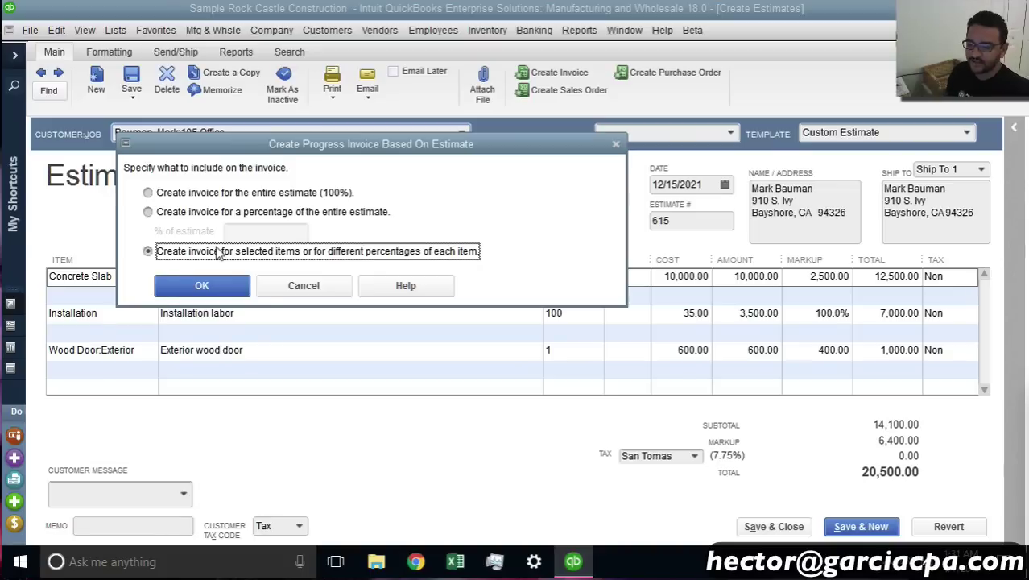
left_click(218, 286)
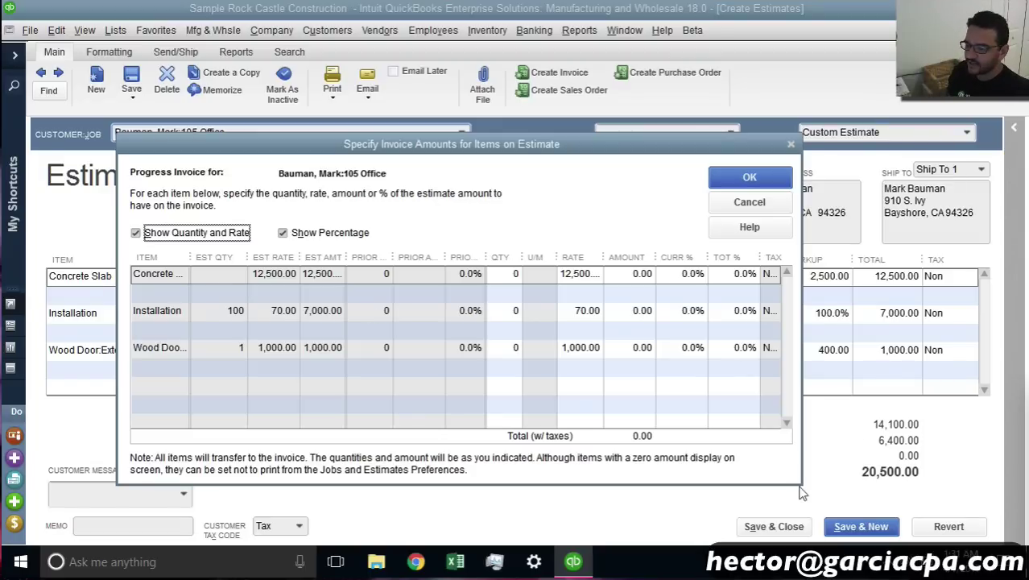
Hide the quantity, rate and percentage columns in the invoice amounts list and widen the item column to show full names
left_click_drag(515, 148, 551, 109)
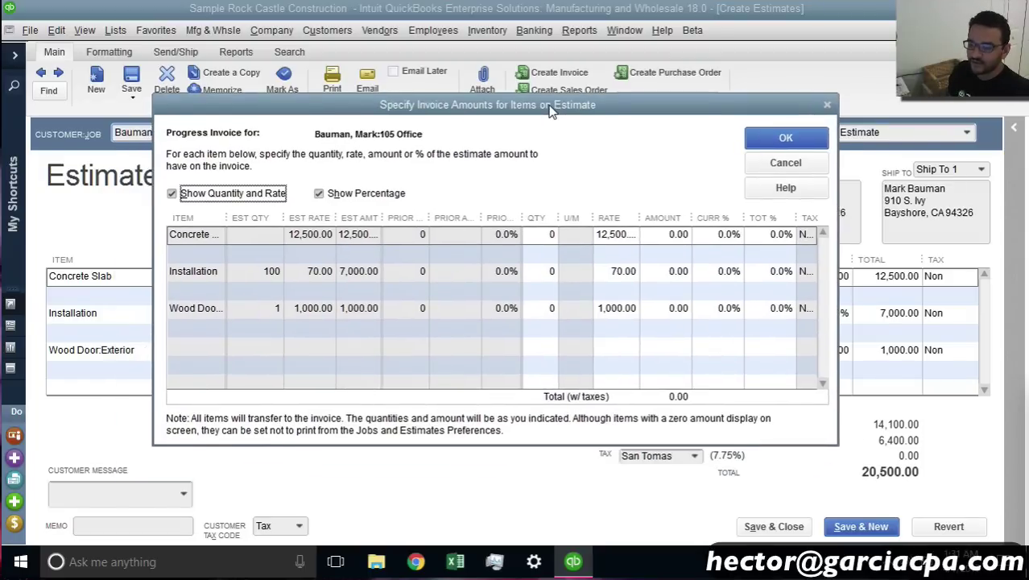
left_click(227, 199)
left_click(339, 197)
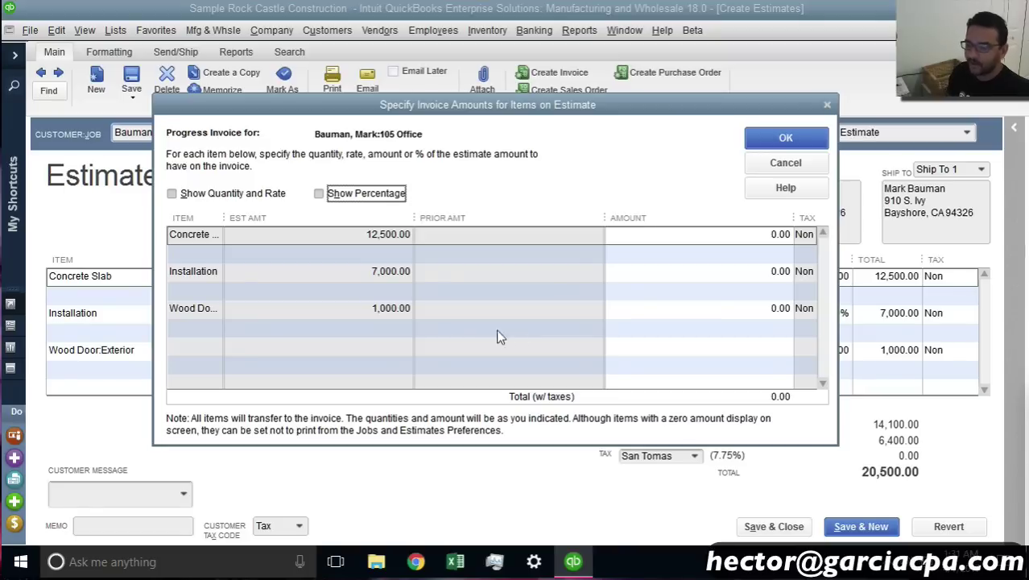
left_click_drag(225, 217, 299, 215)
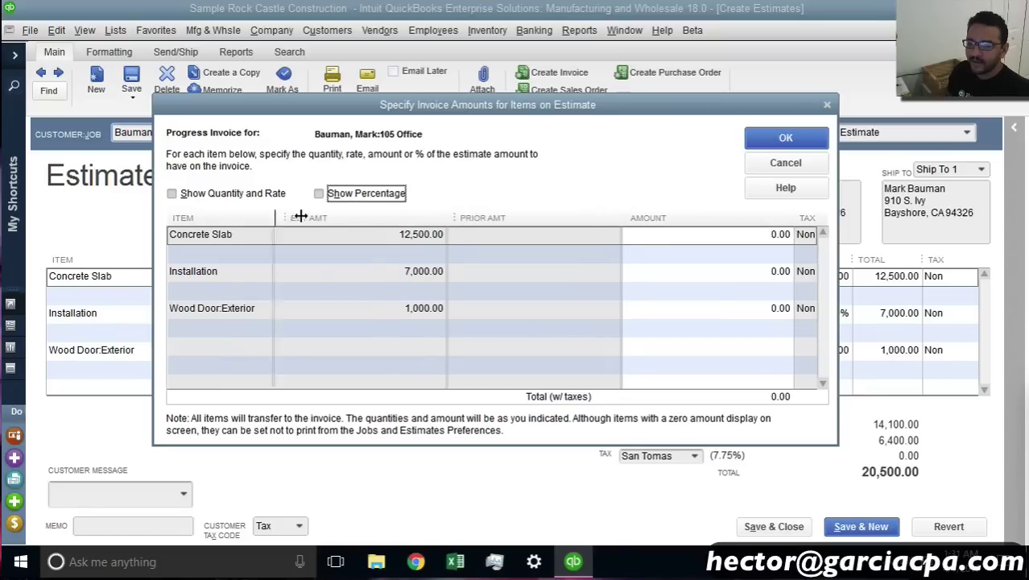
Set the invoice amounts to 5,000 for Concrete Slab and 5,000 for Installation, leaving the exterior wood door at zero
left_click(739, 234)
type("5000")
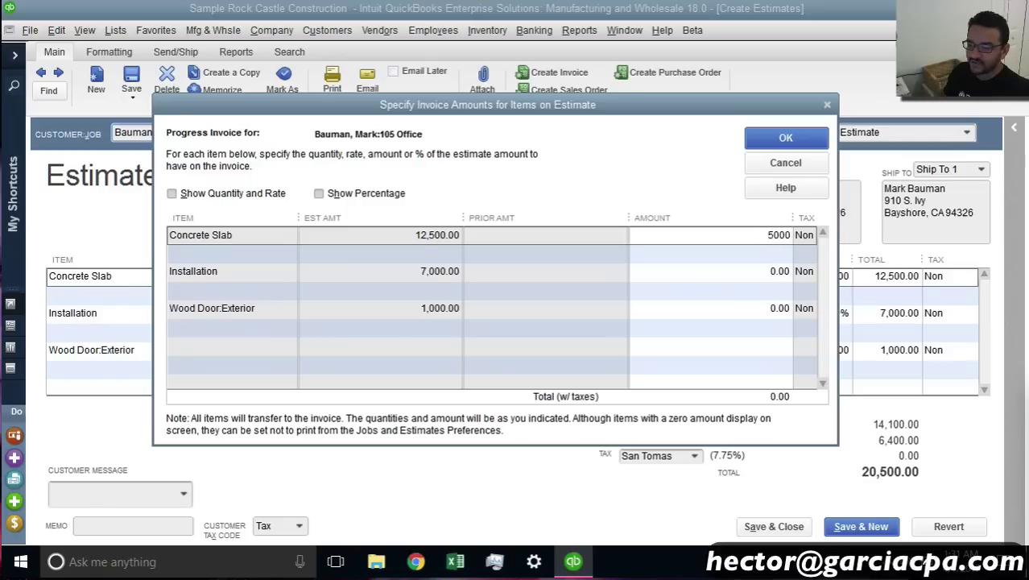
key("Tab")
type("7")
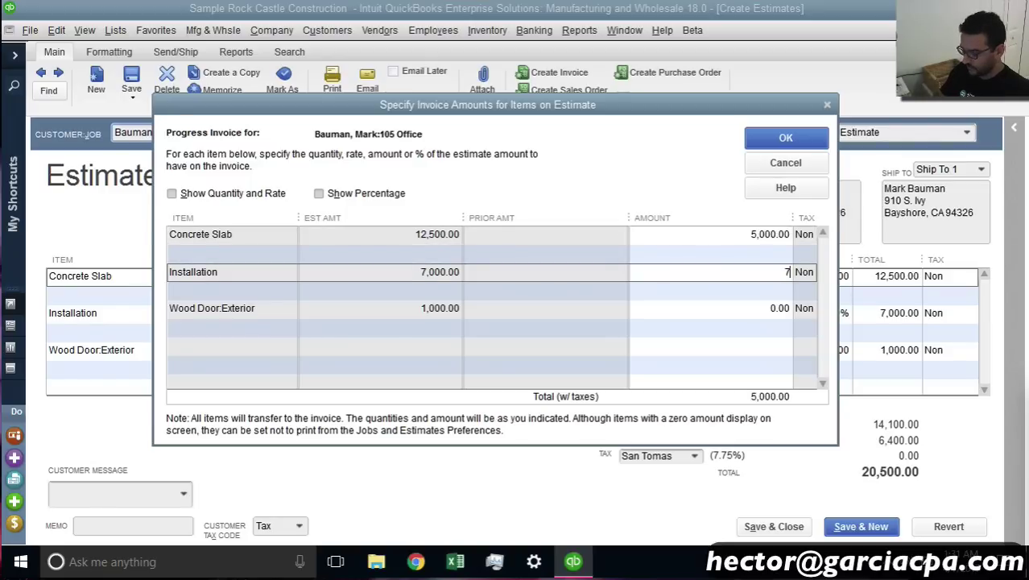
type("5000")
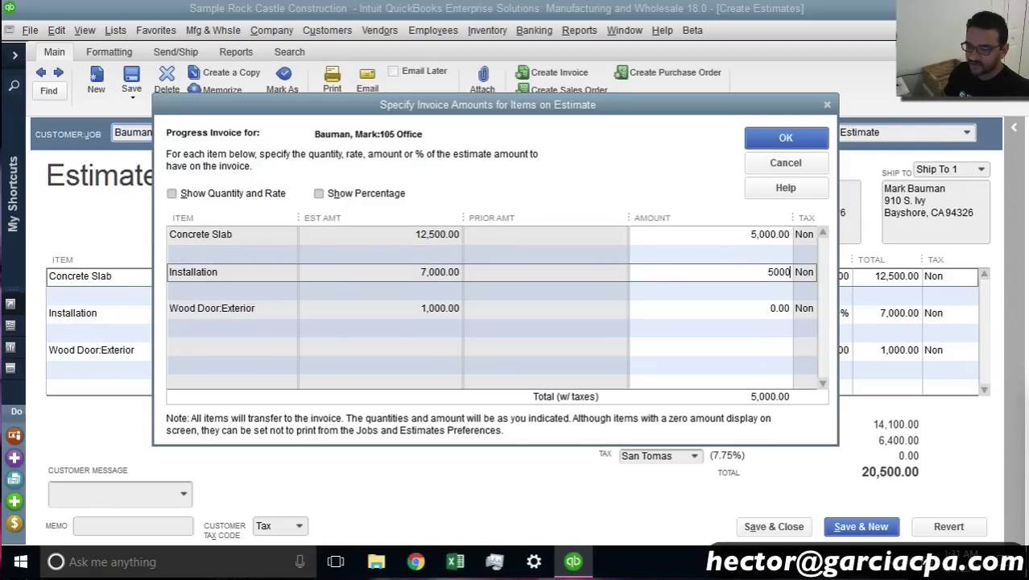
key("Tab")
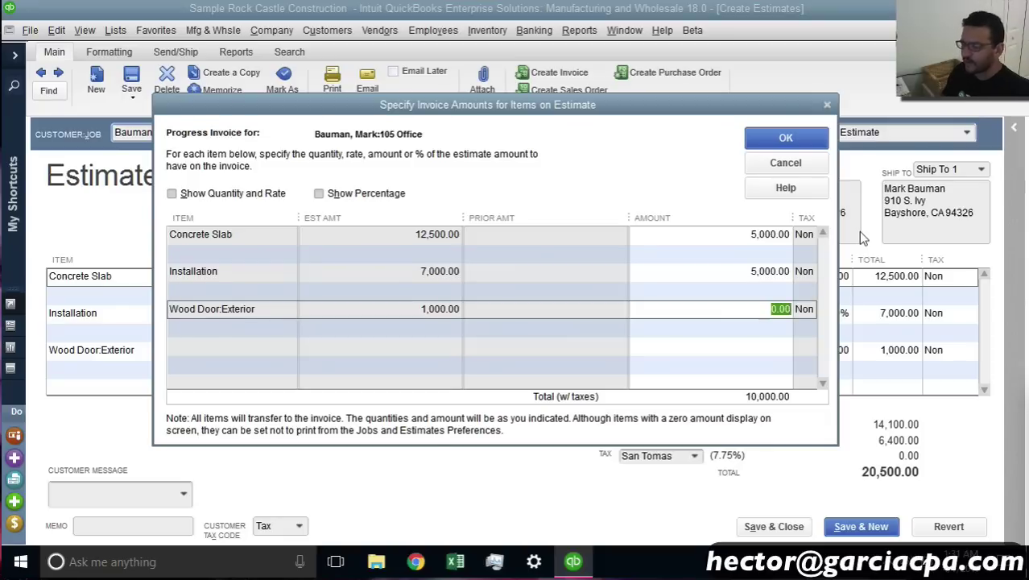
Generate the progress invoice from these amounts, clear it without saving, and close the invoice window
left_click(785, 138)
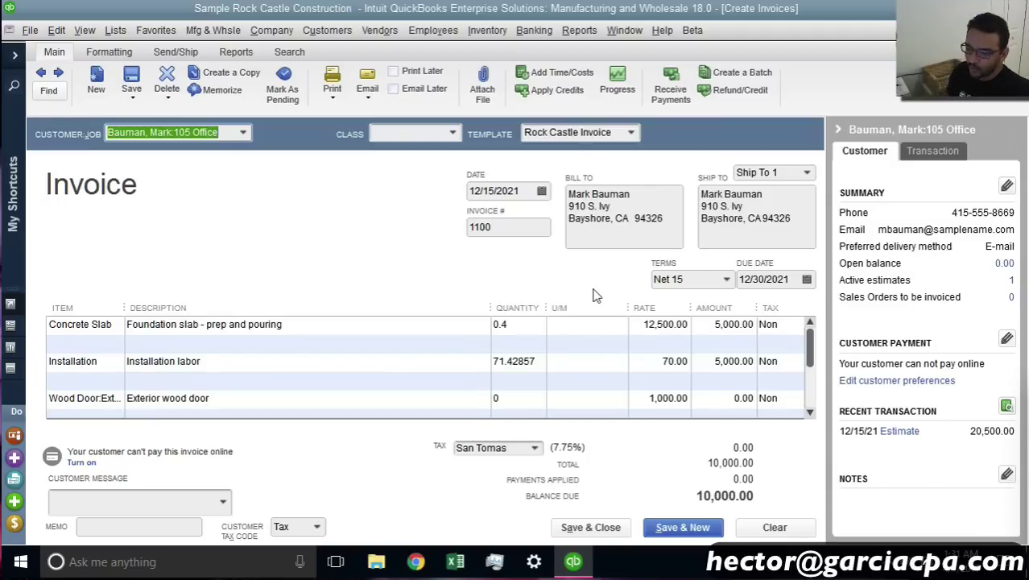
left_click(774, 527)
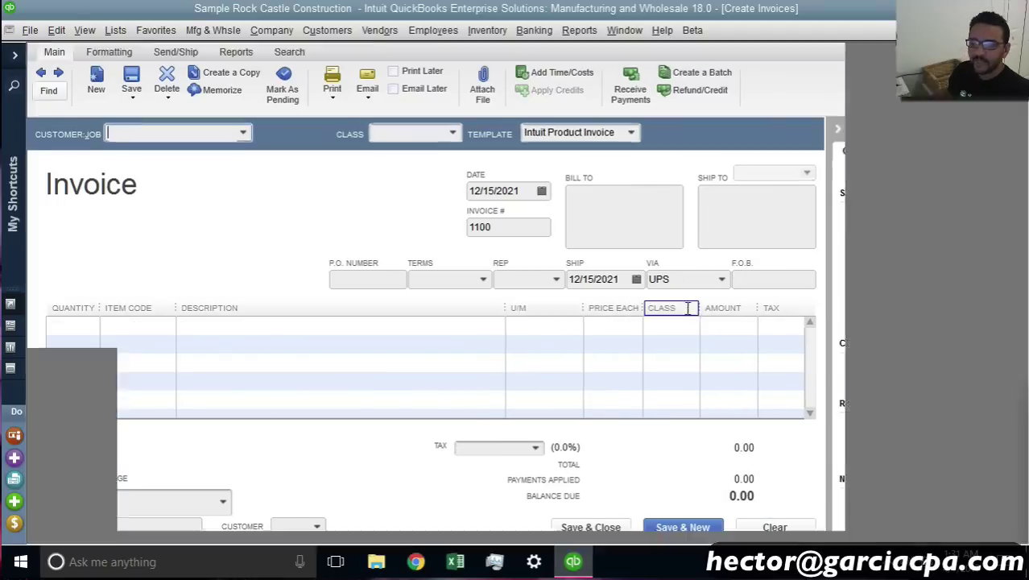
key("Escape")
Reopen the 105 Office estimate and start a progress invoice for selected items or different percentages of each item
left_click(332, 31)
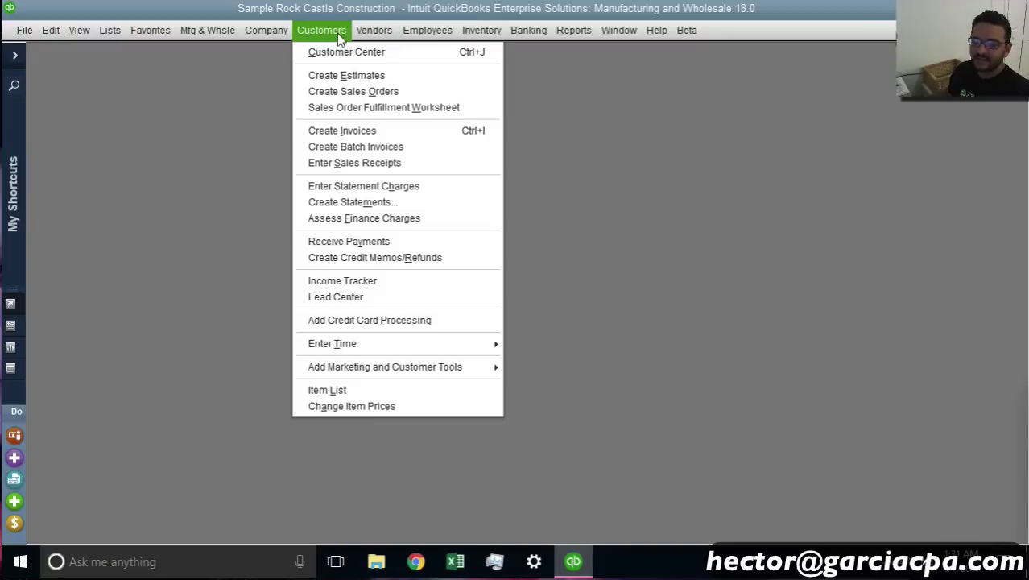
left_click(349, 75)
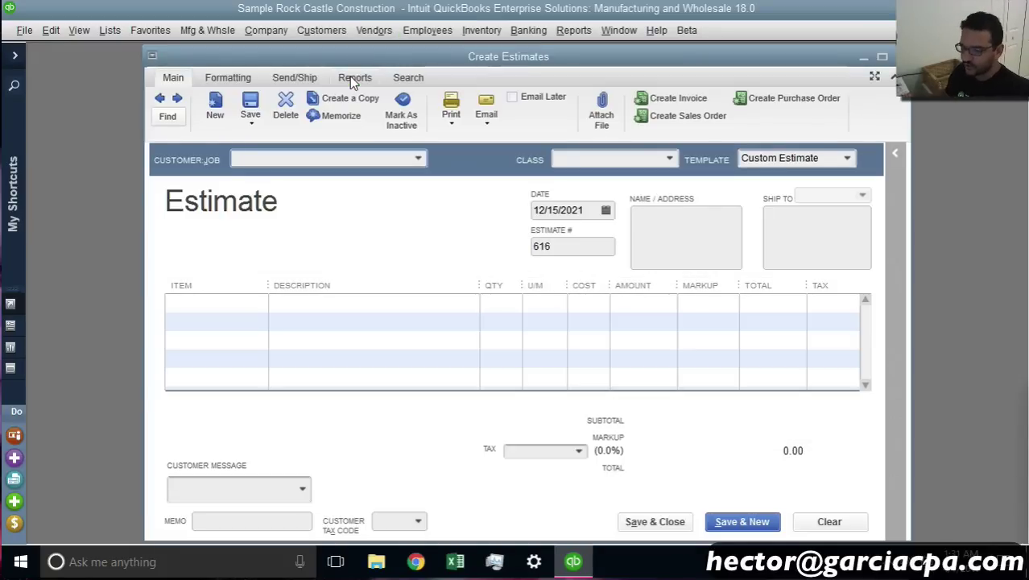
left_click(160, 98)
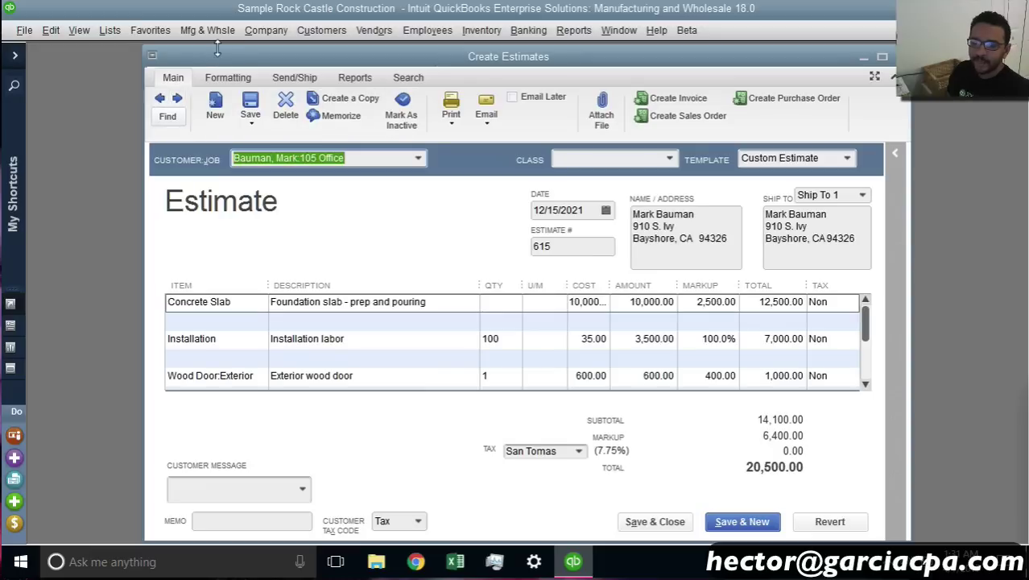
double_click(216, 50)
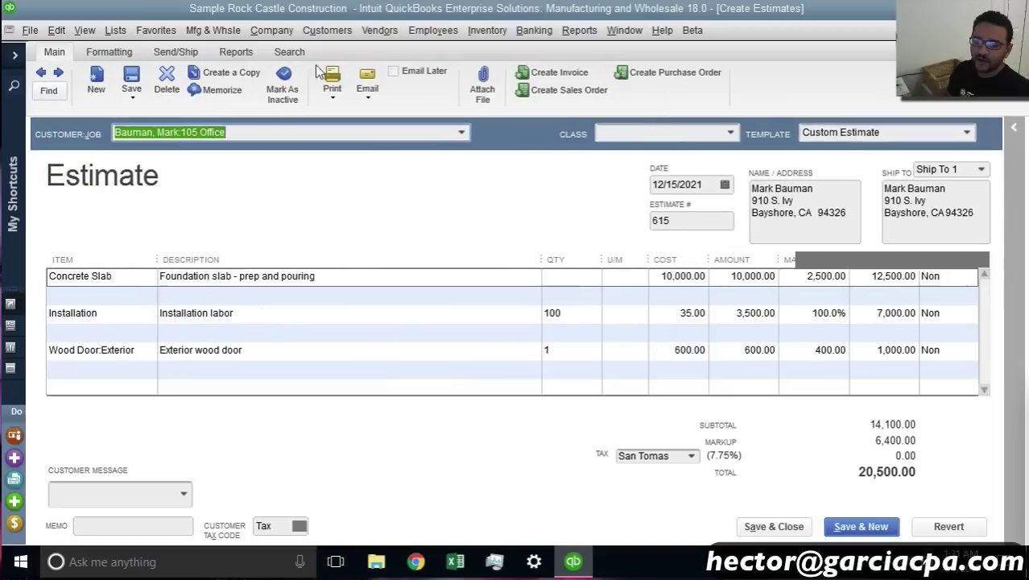
left_click(556, 72)
left_click(194, 251)
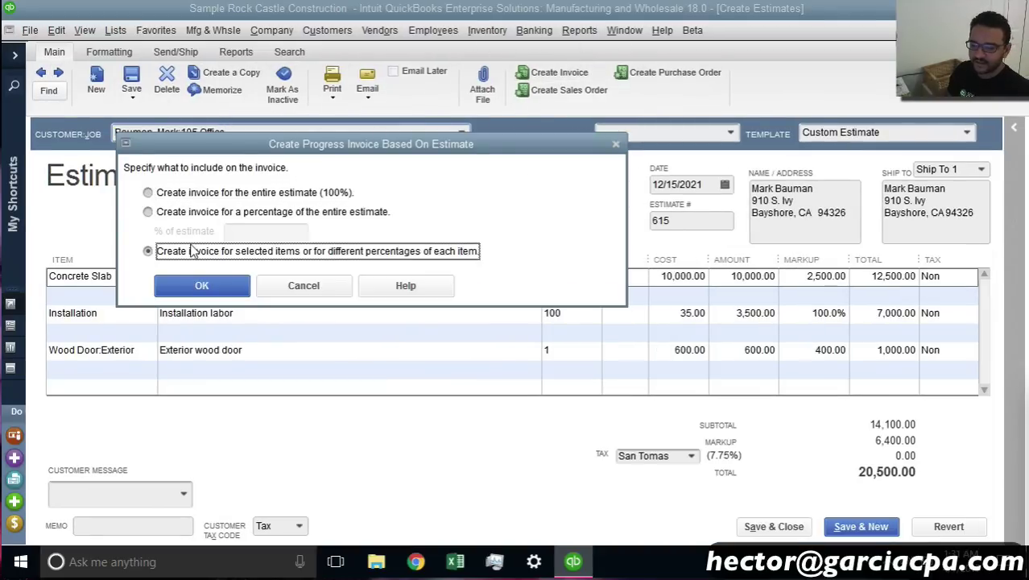
left_click(205, 286)
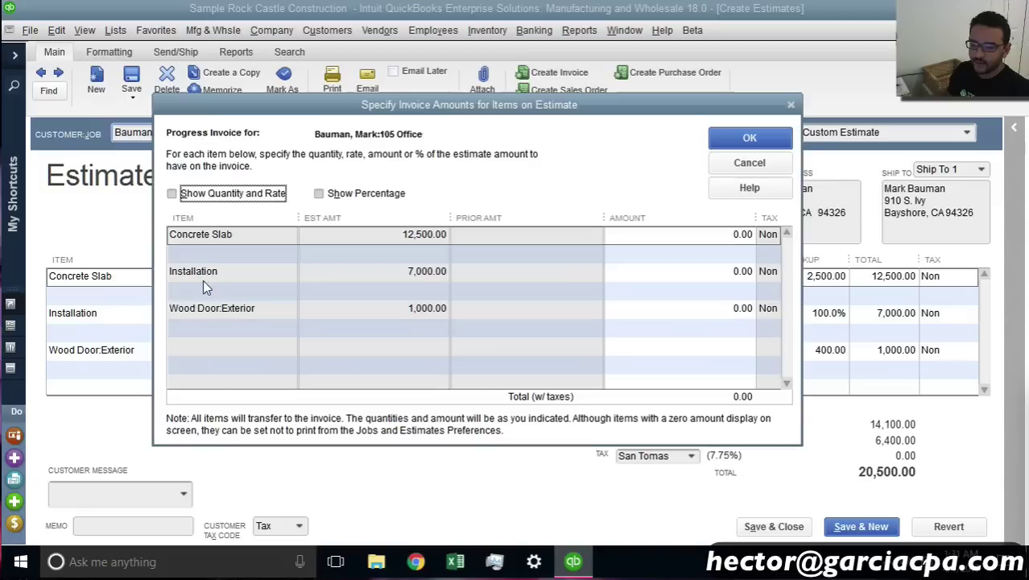
Show the quantity, rate and percentage columns in the invoice amounts list and adjust the column widths to make them readable
left_click(231, 194)
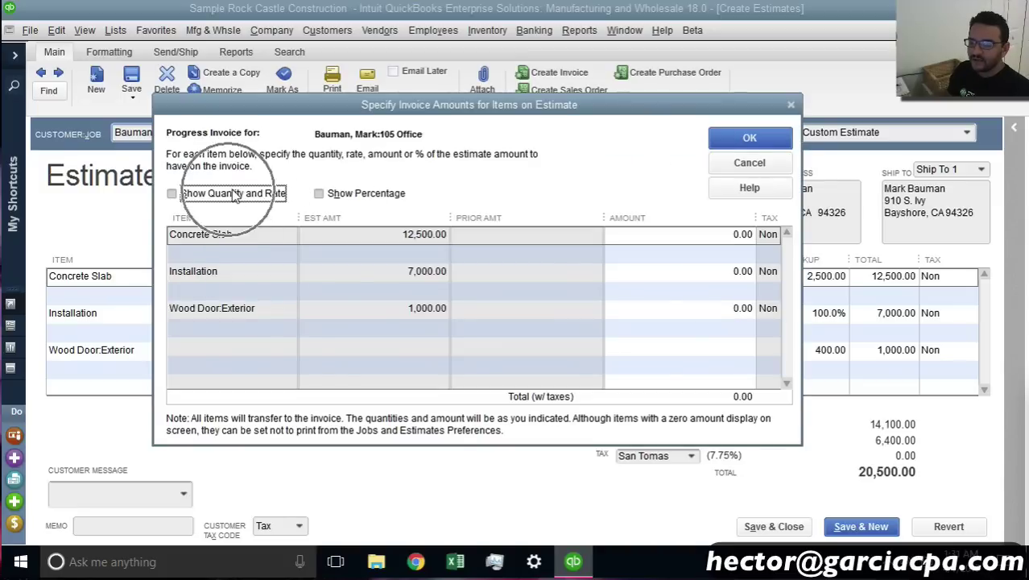
left_click(364, 194)
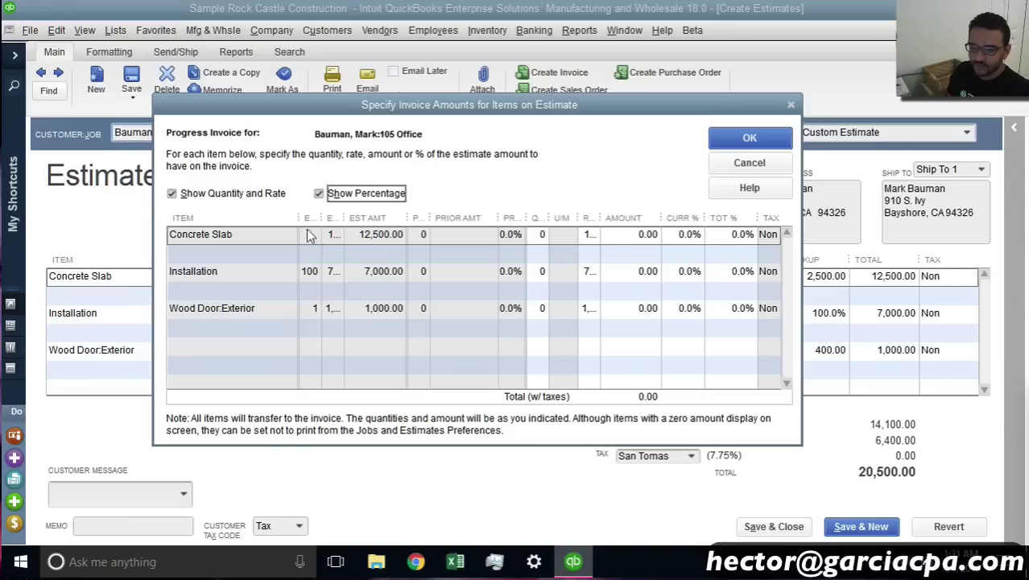
left_click_drag(298, 219, 433, 218)
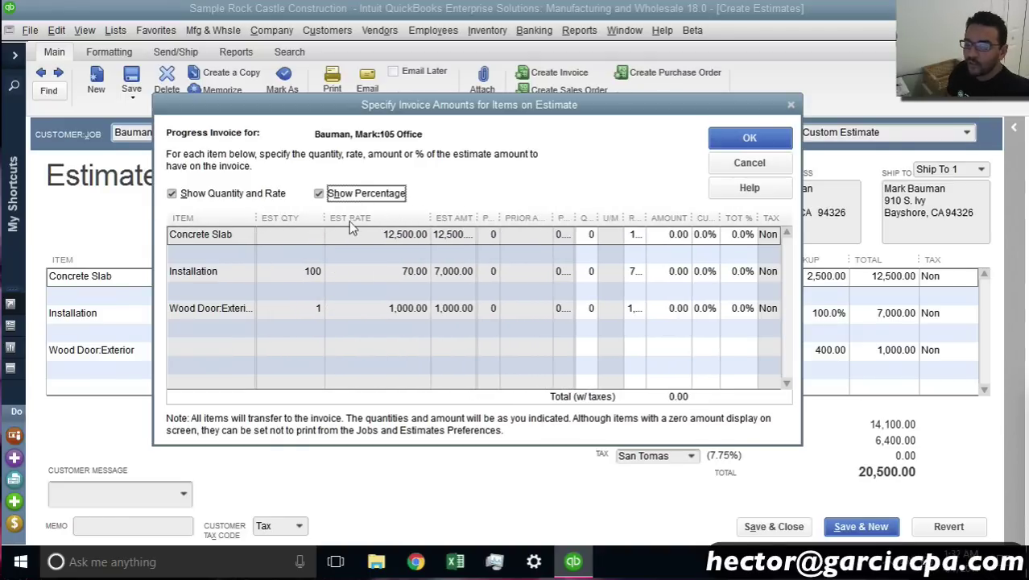
left_click_drag(326, 220, 290, 221)
left_click_drag(396, 226, 359, 219)
left_click_drag(447, 217, 512, 218)
left_click(544, 234)
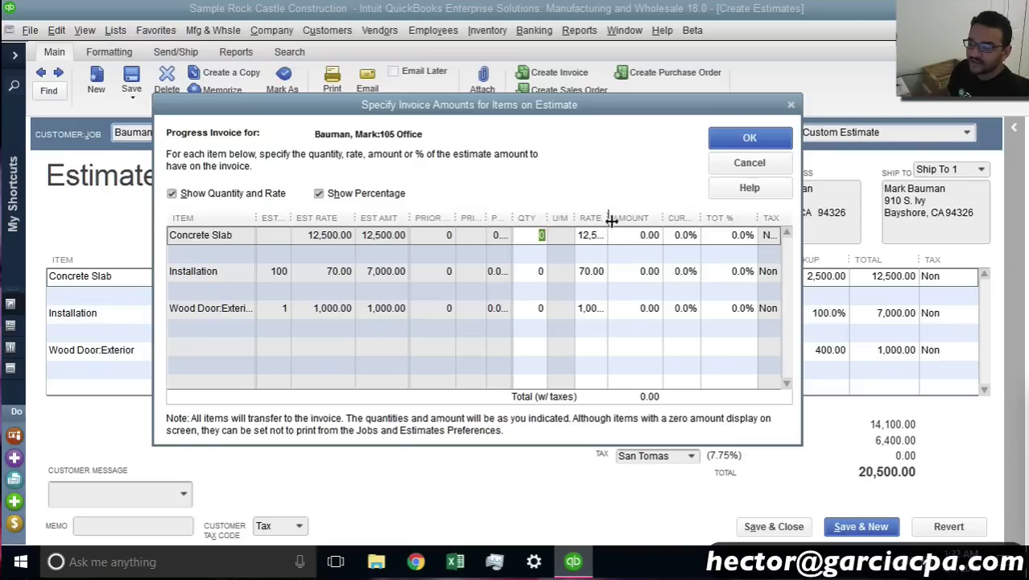
left_click_drag(611, 219, 622, 222)
left_click_drag(697, 218, 701, 217)
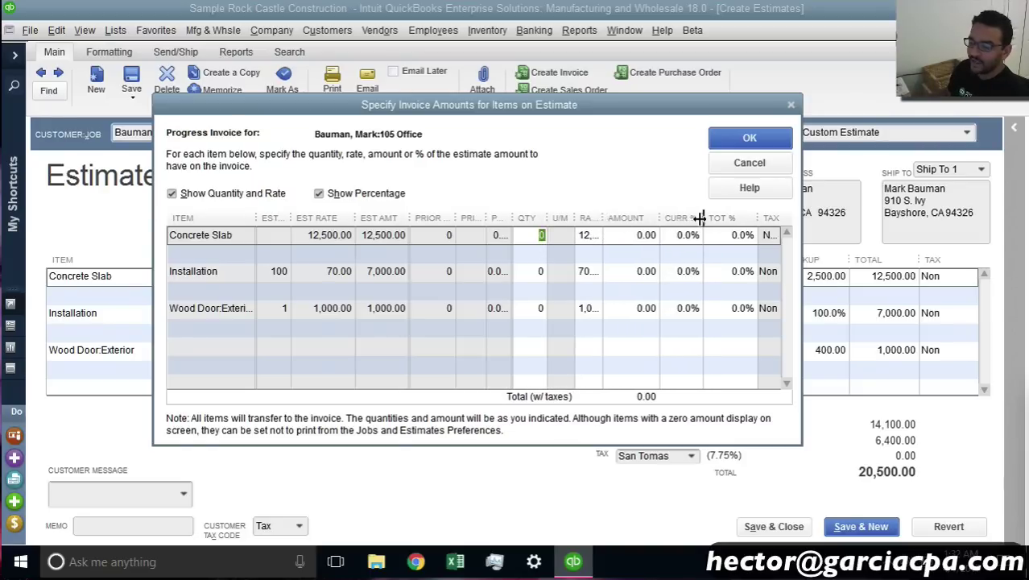
Set the Concrete Slab invoice quantity to 0.25, check the calculated amount, and clear the quantity again
left_click(528, 235)
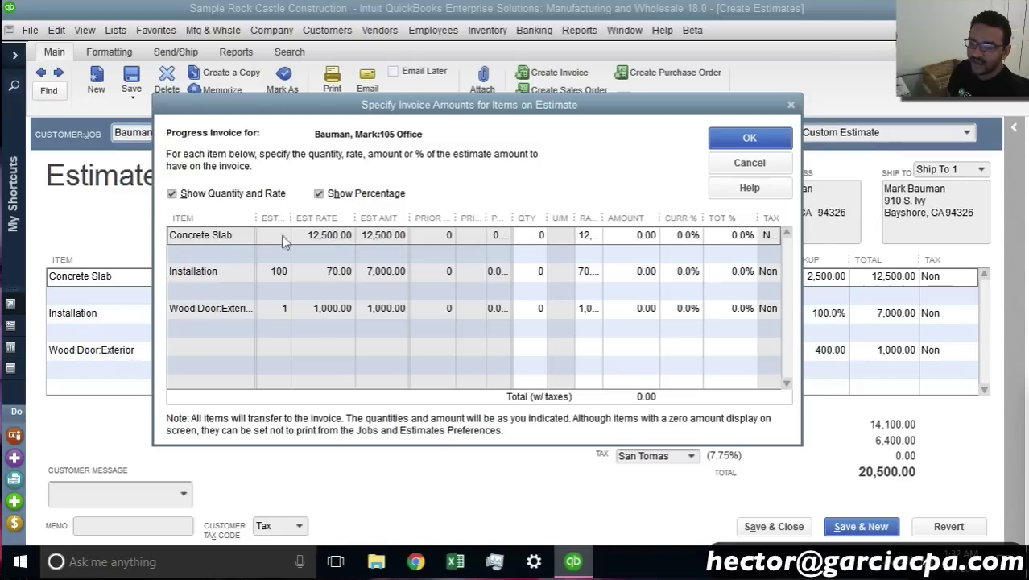
double_click(536, 234)
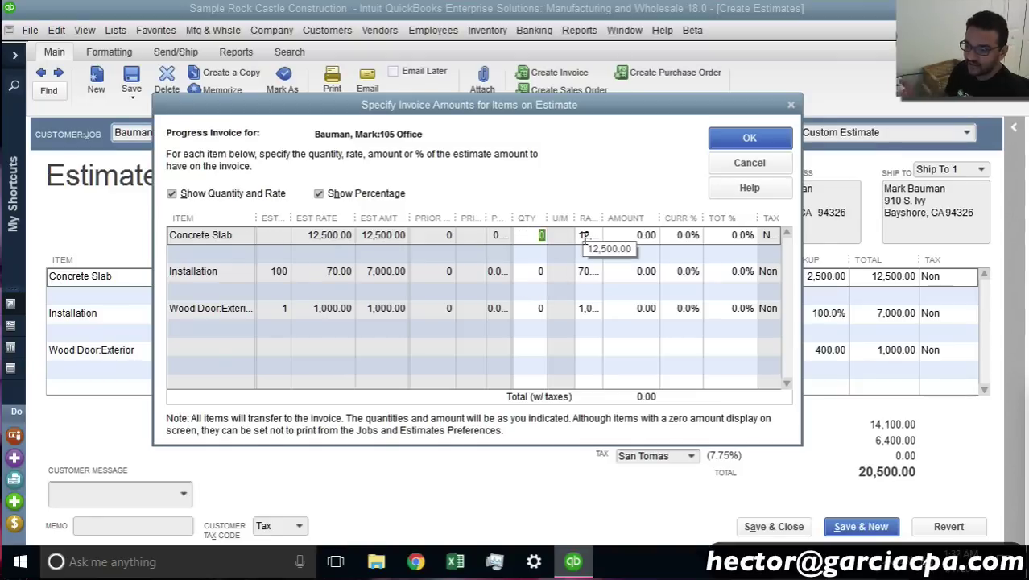
type(".25")
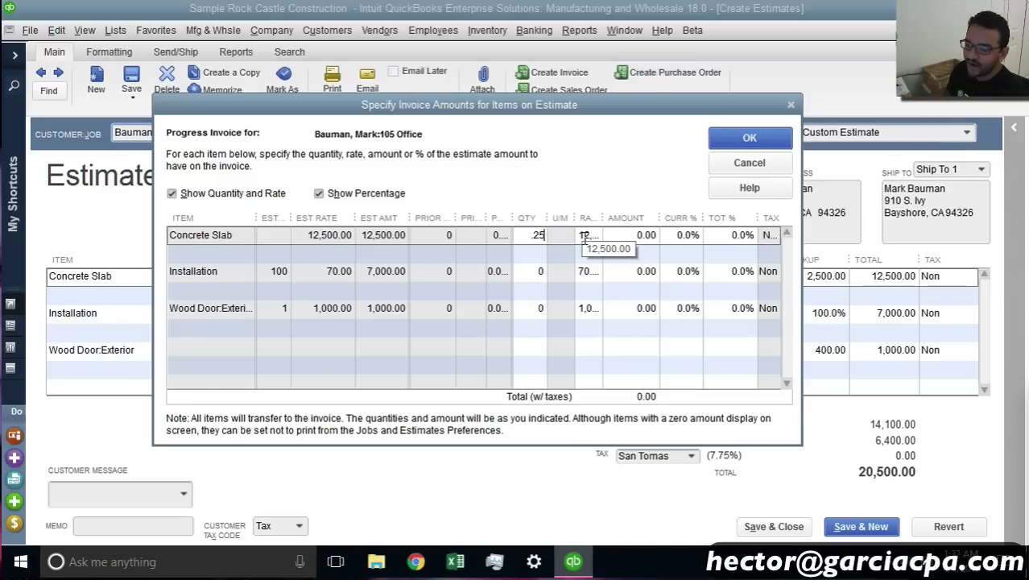
left_click(525, 272)
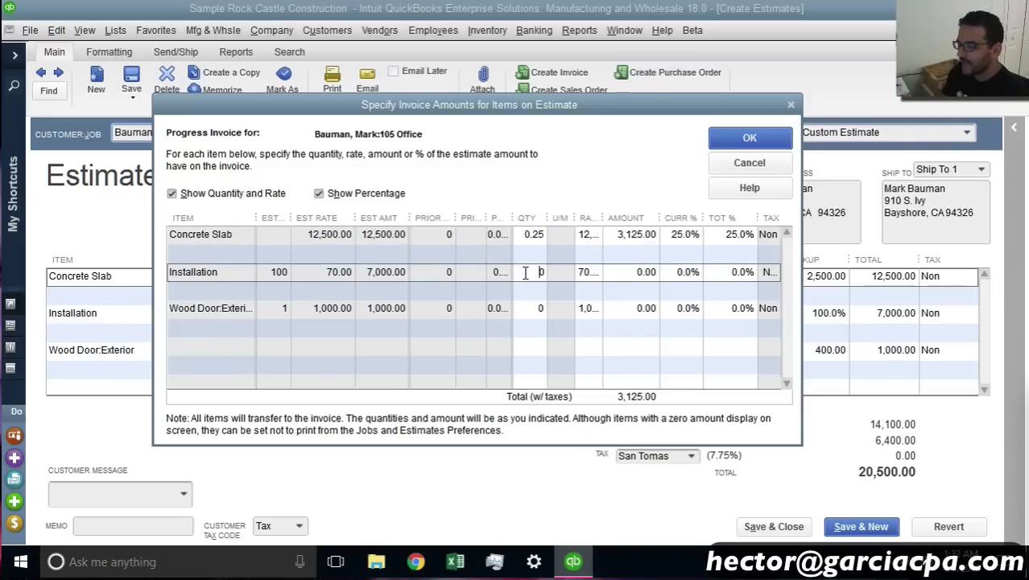
left_click(522, 235)
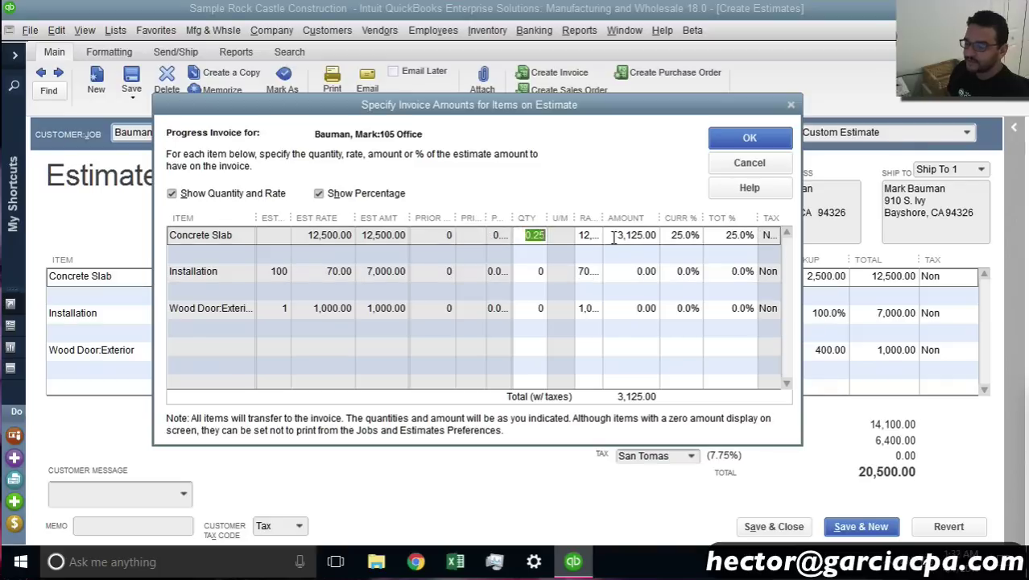
key("BackSpace")
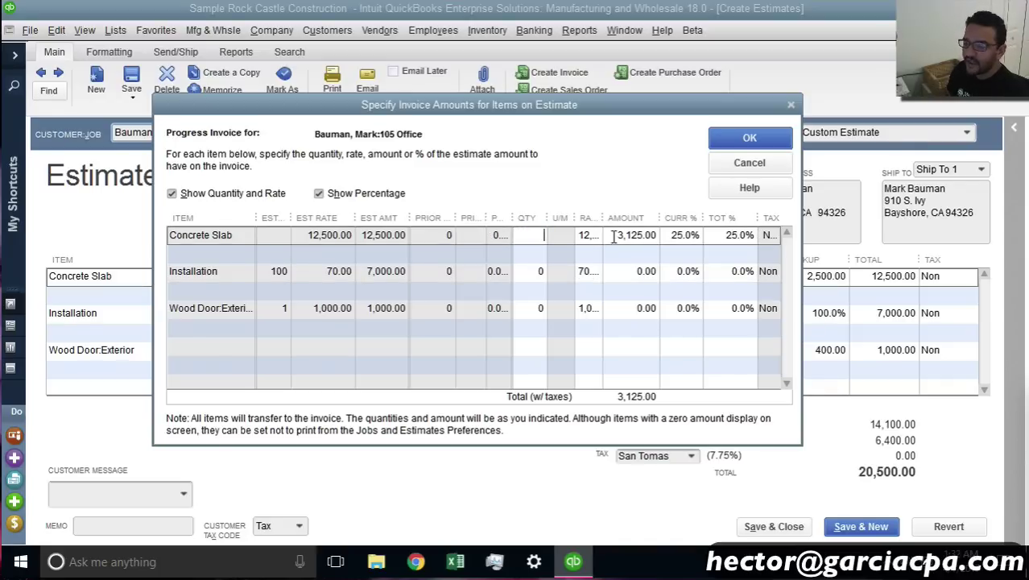
Narrow the quantity column, widen the current percentage column, and set the Concrete Slab current percentage to 40%
left_click_drag(548, 218, 534, 218)
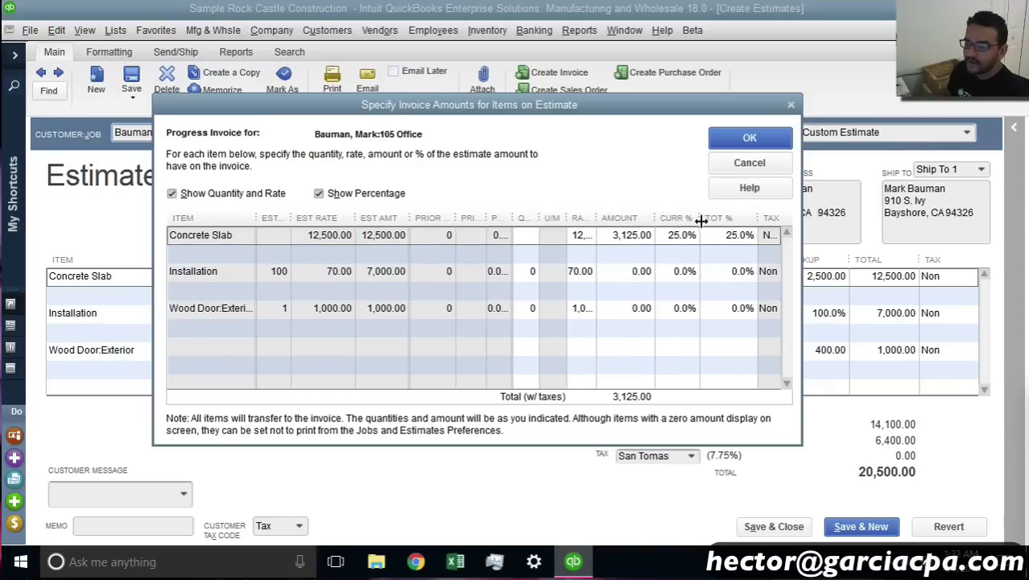
mouse_move(701, 218)
left_mouse_down()
mouse_move(740, 215)
mouse_move(706, 218)
left_mouse_up()
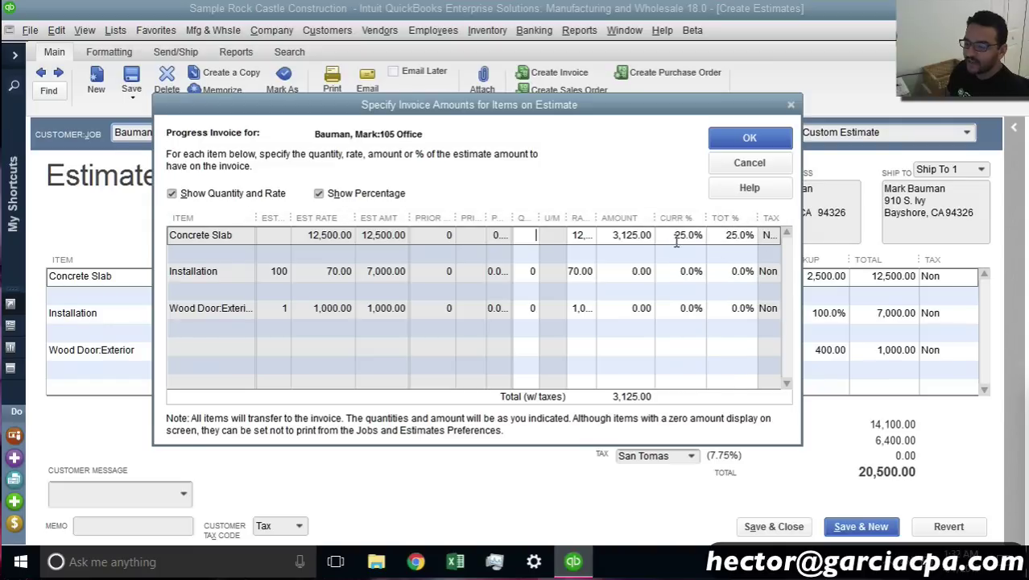
left_click(677, 239)
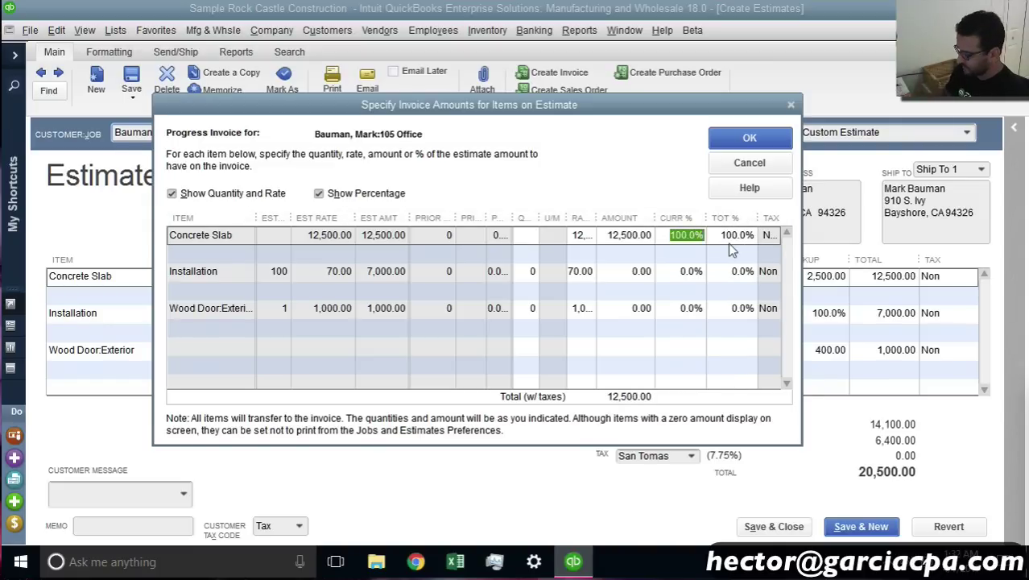
type("40")
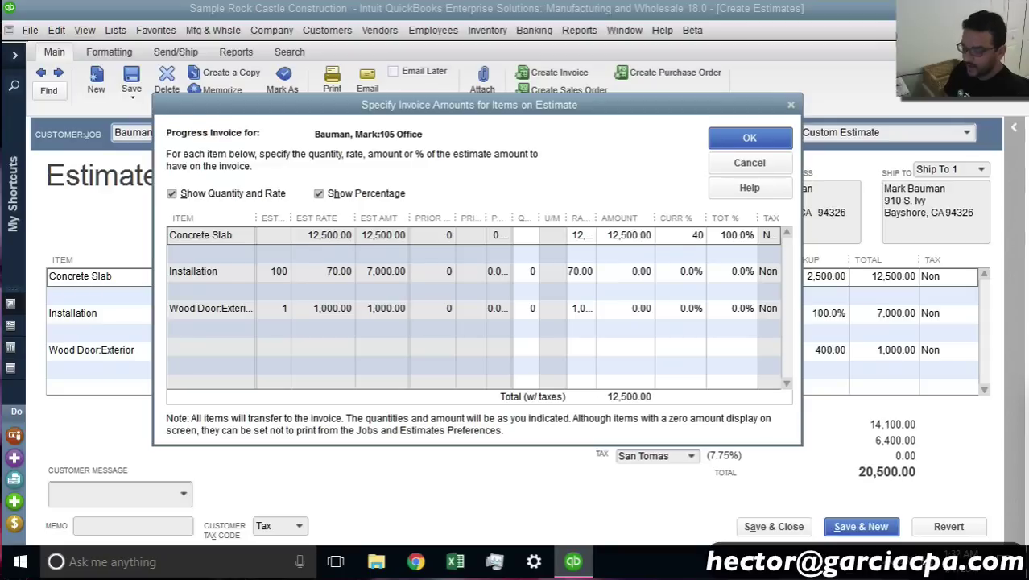
left_click(730, 251)
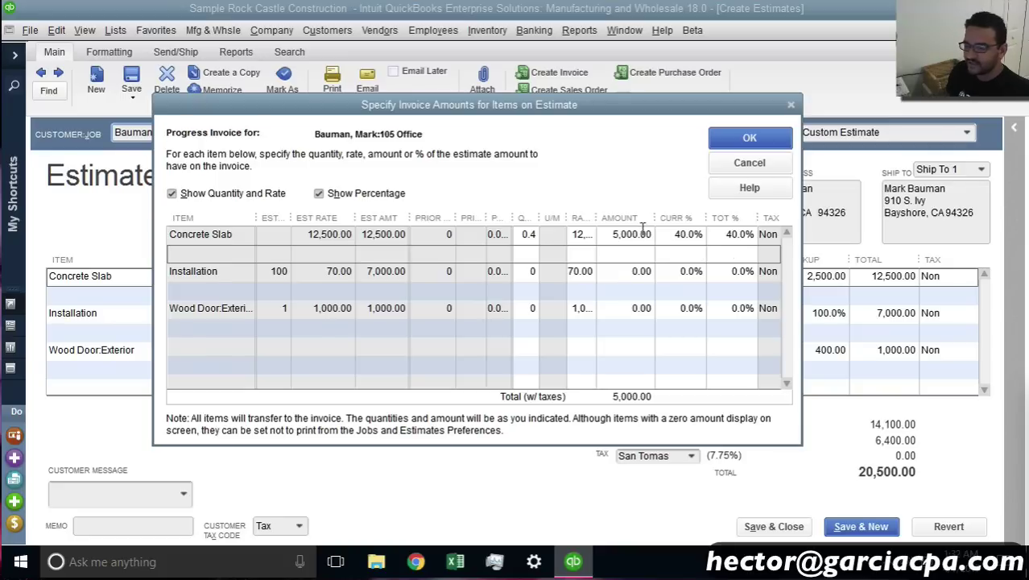
left_click(519, 234)
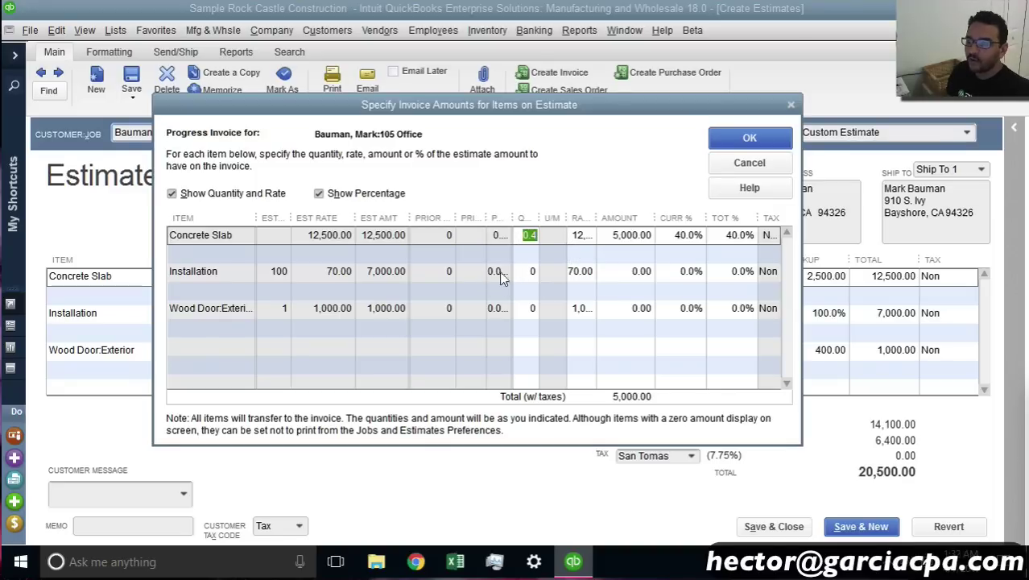
Set the Installation invoice amount to 3,500, leave the exterior wood door at zero, and cancel the progress invoice amounts
left_click(532, 271)
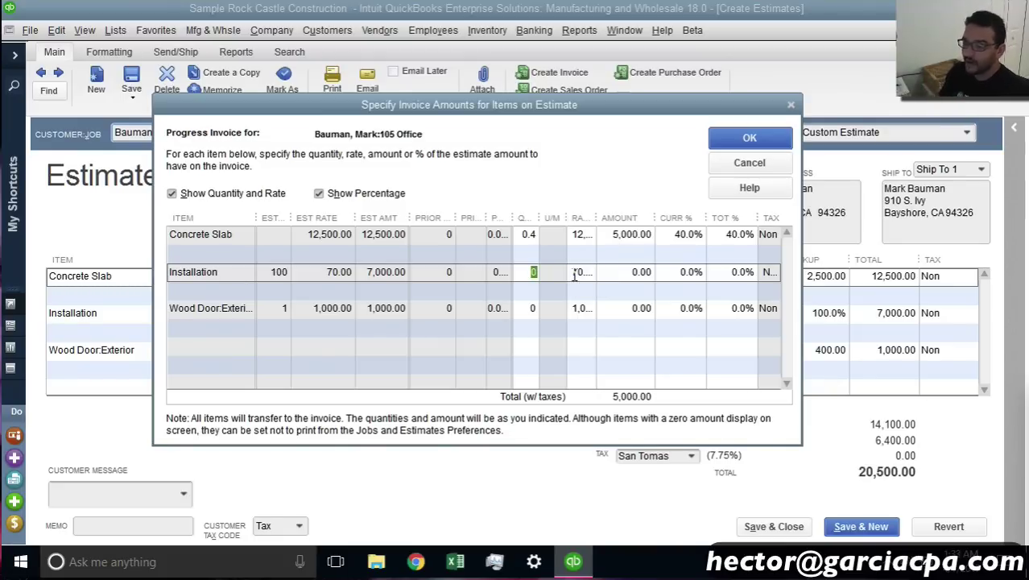
left_click(641, 272)
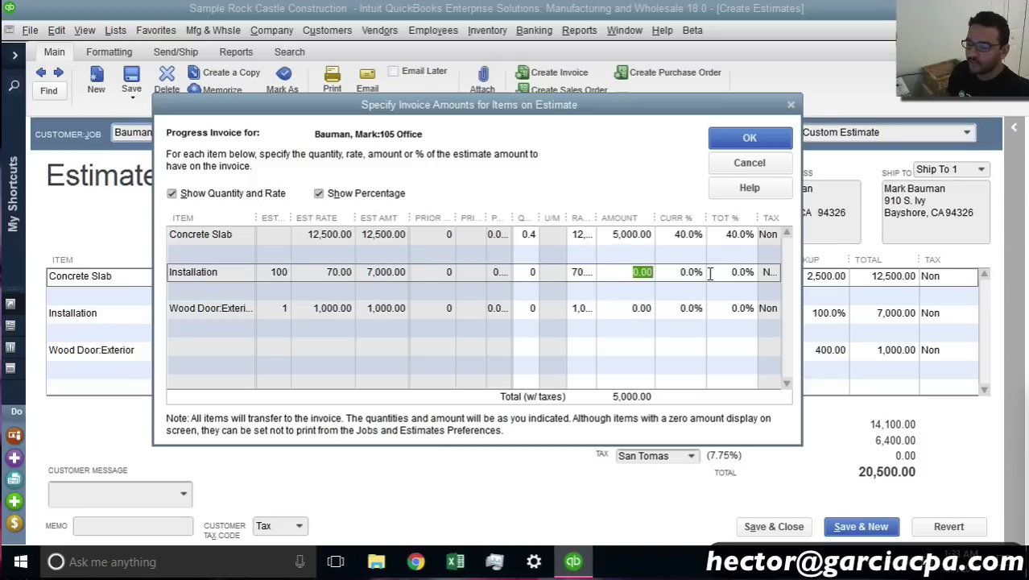
type("3,500")
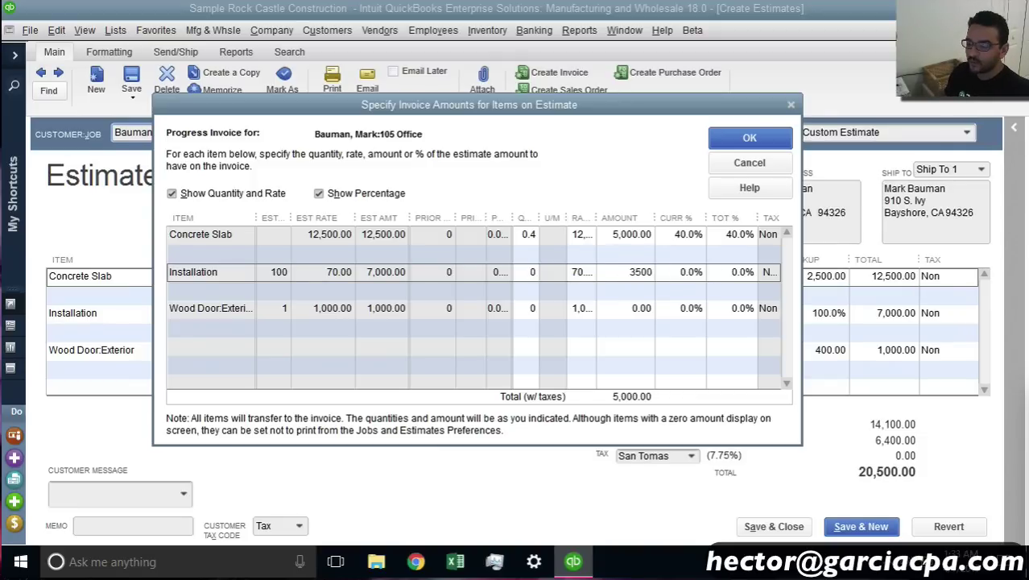
key("Tab")
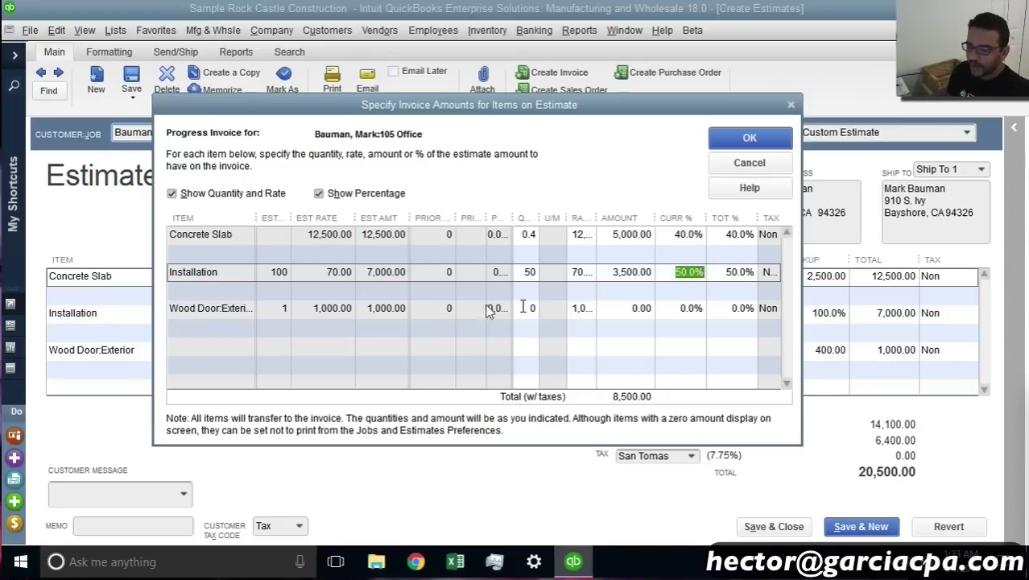
key("Tab")
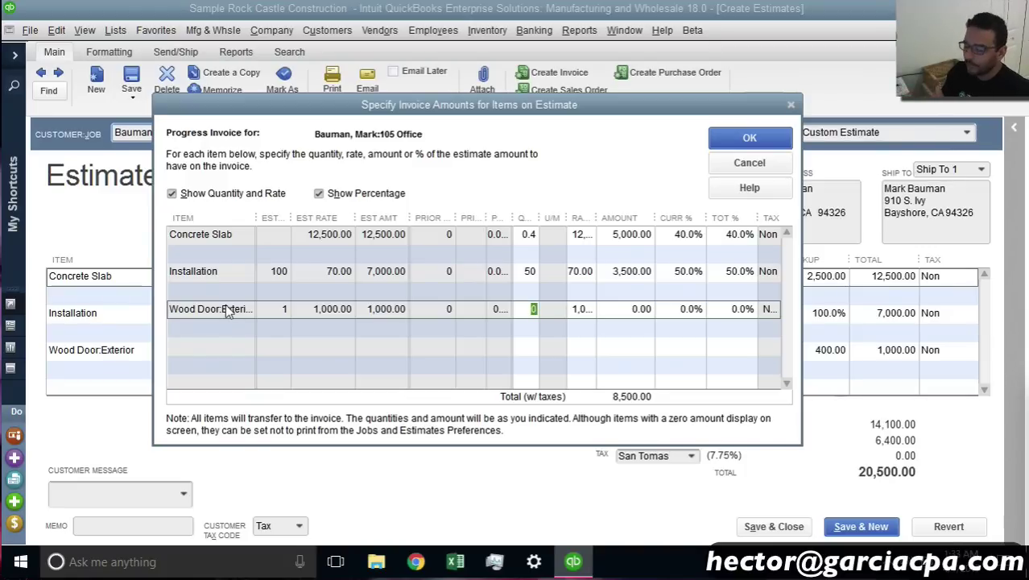
left_click(735, 164)
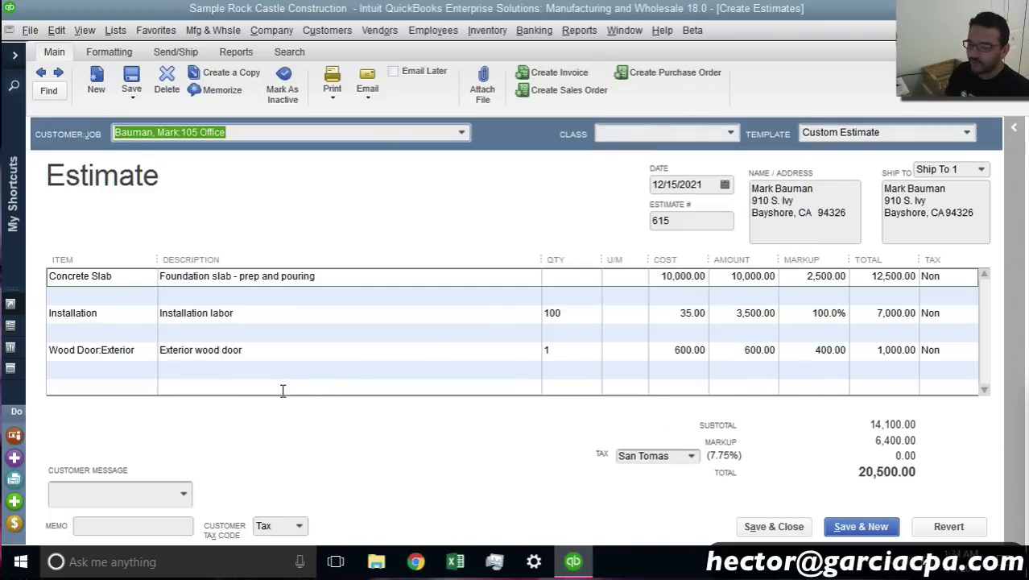
Set the markup of the exterior wood door line on the estimate to -100%
left_click(545, 351)
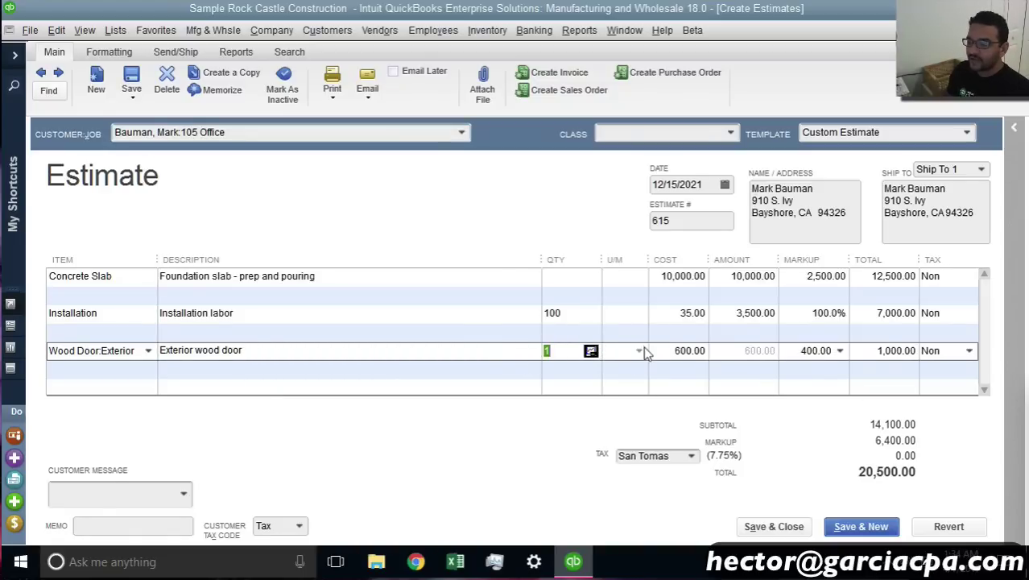
left_click(669, 351)
left_click(670, 351)
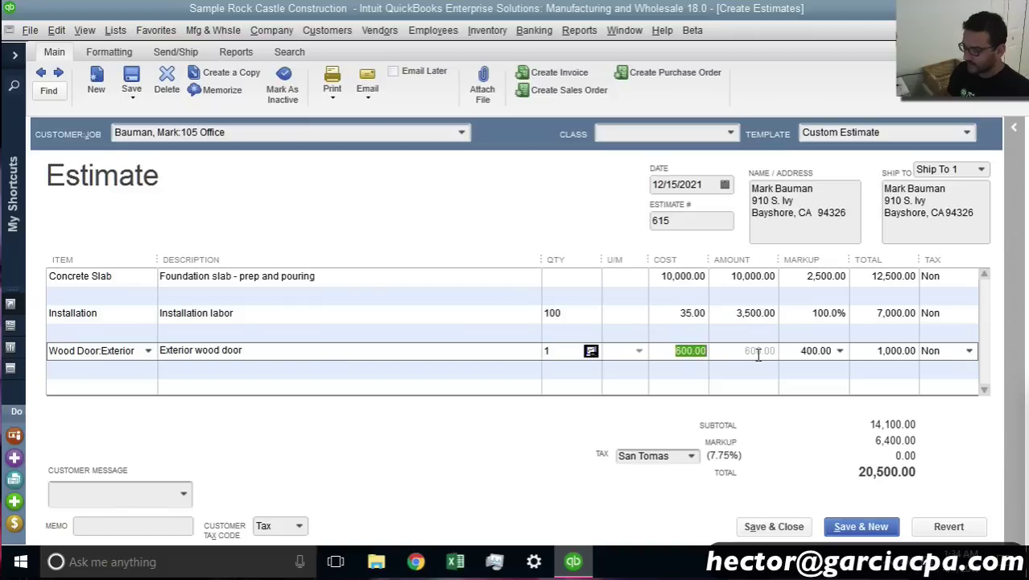
left_click(797, 352)
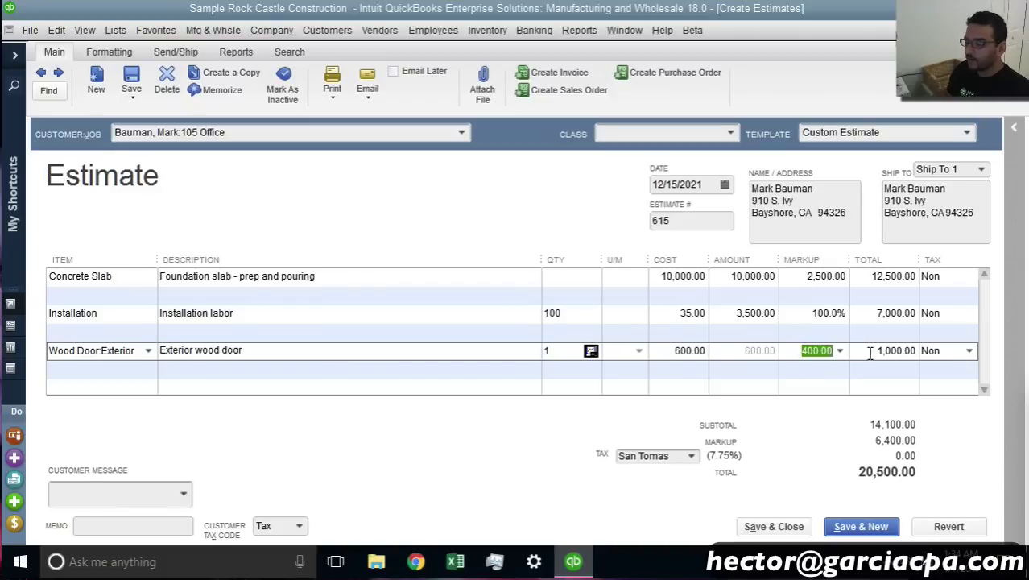
type("-100%")
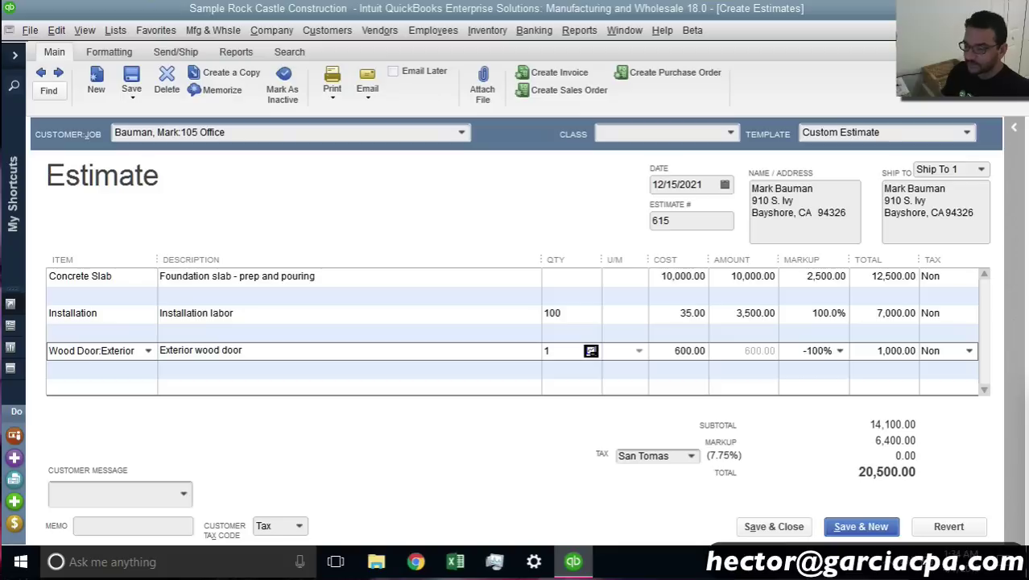
left_click(879, 355)
left_click_drag(890, 353, 940, 352)
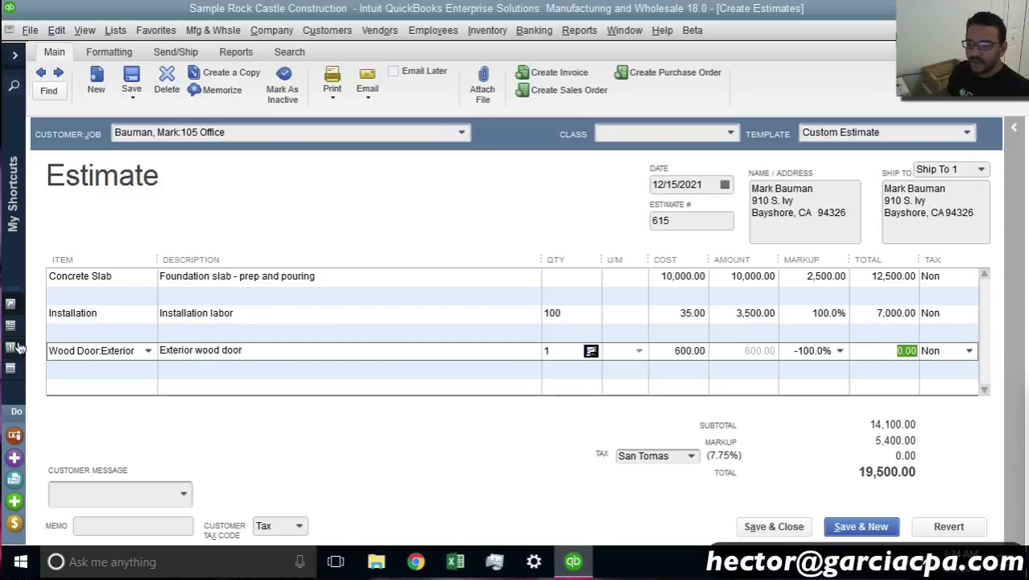
Add the Framing service item on the estimate line below the exterior wood door
left_click(96, 350)
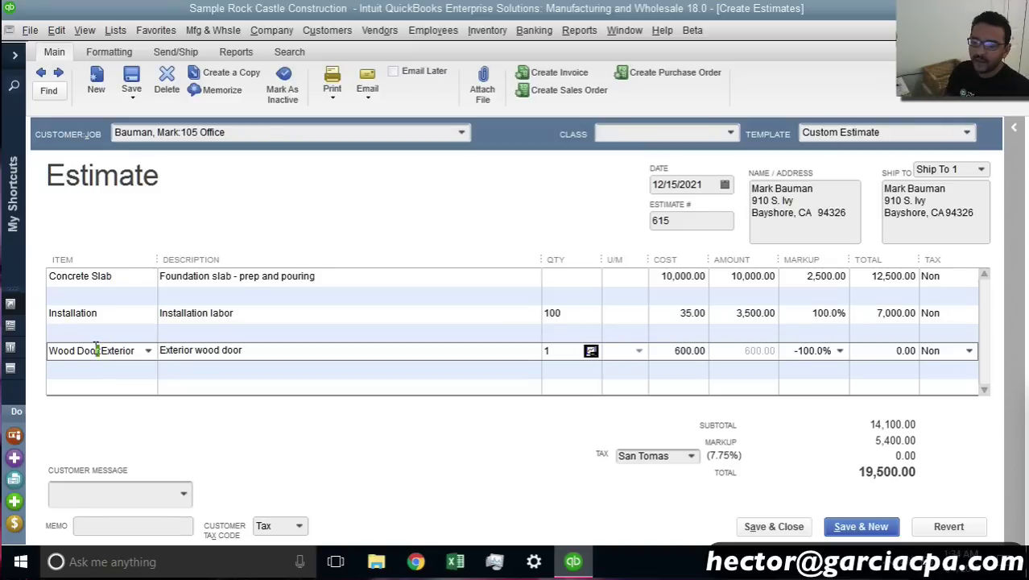
left_click(83, 368)
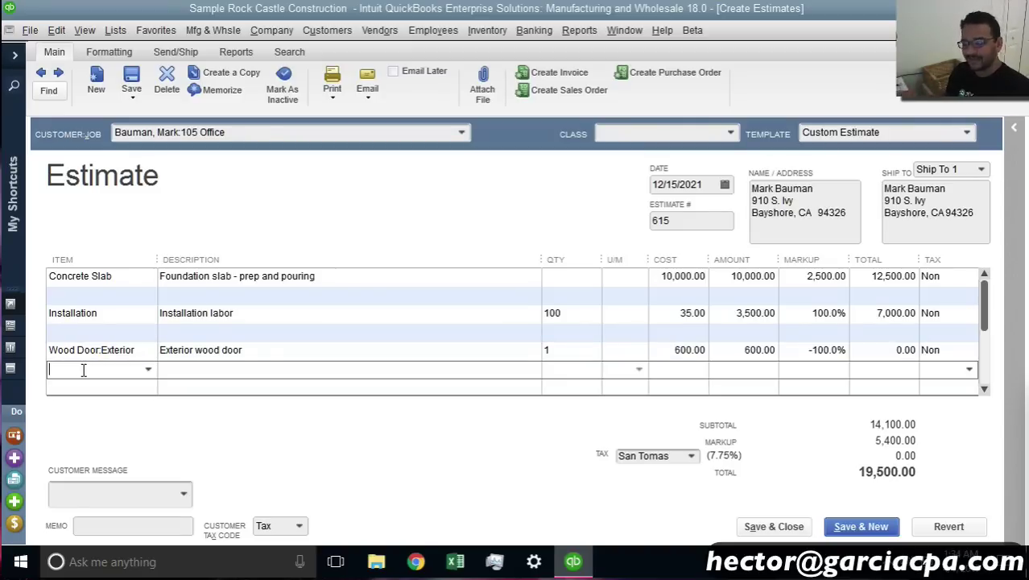
left_click(153, 370)
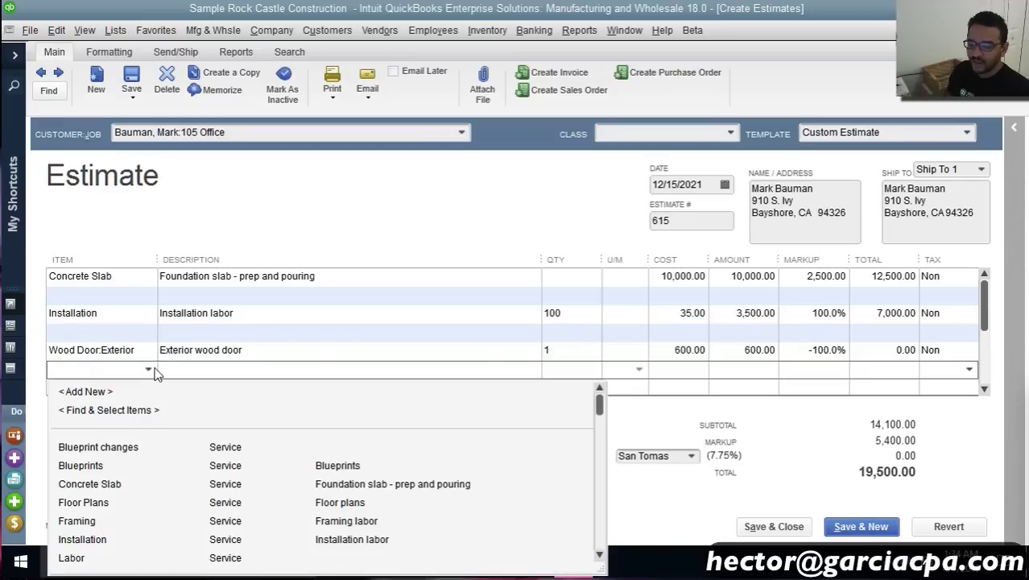
scroll(157, 468, "down", 1)
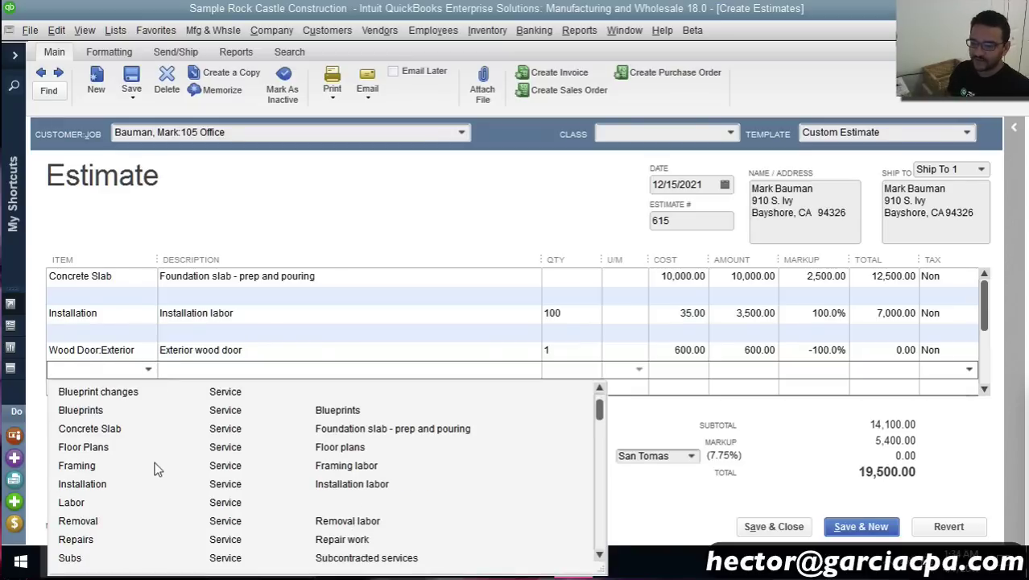
scroll(113, 515, "down", 1)
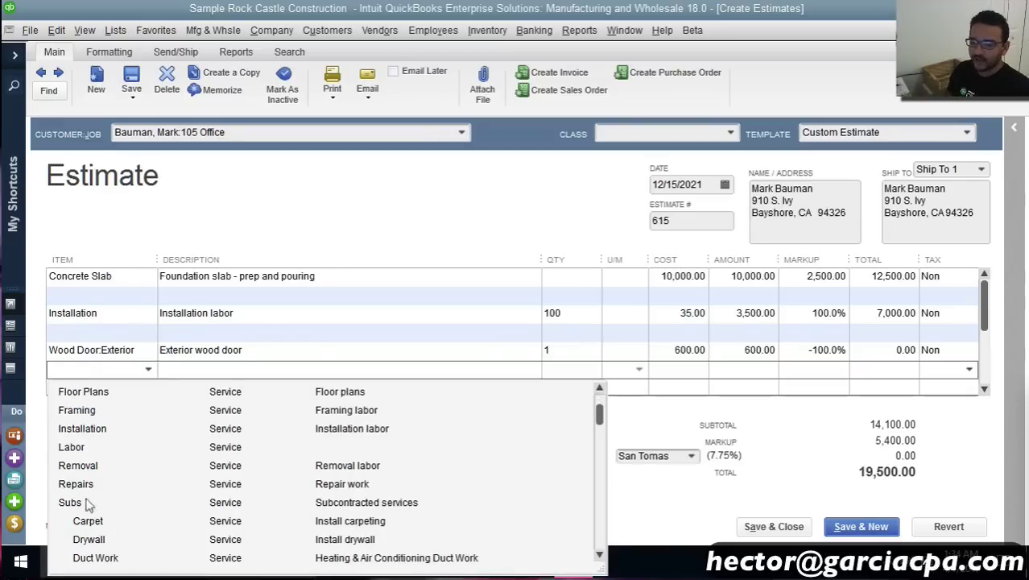
left_click(87, 410)
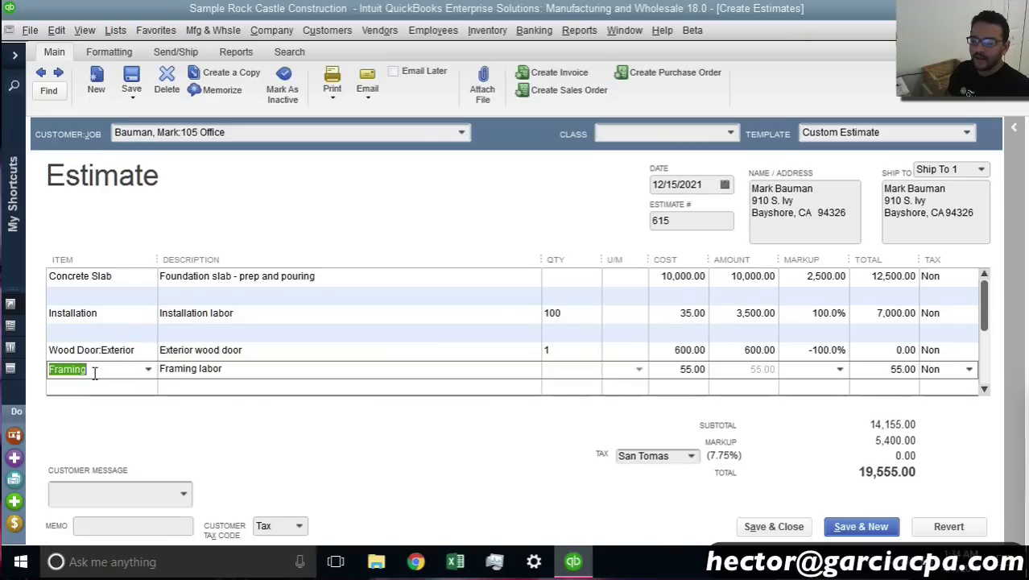
Replace the Framing line's description with DOOR INSTALLED
left_click(250, 368)
left_click_drag(238, 365, 139, 358)
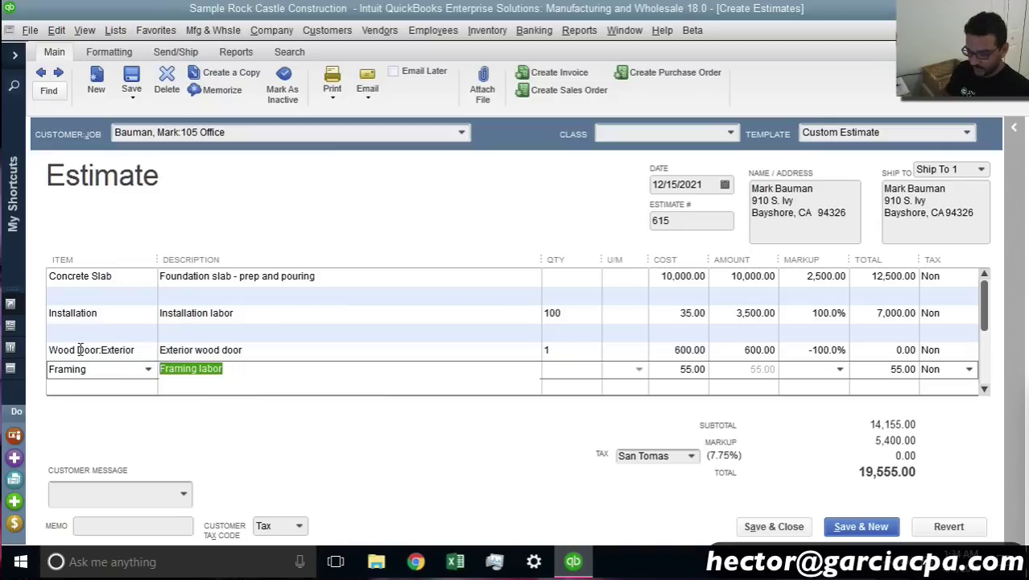
type("dOOR iN")
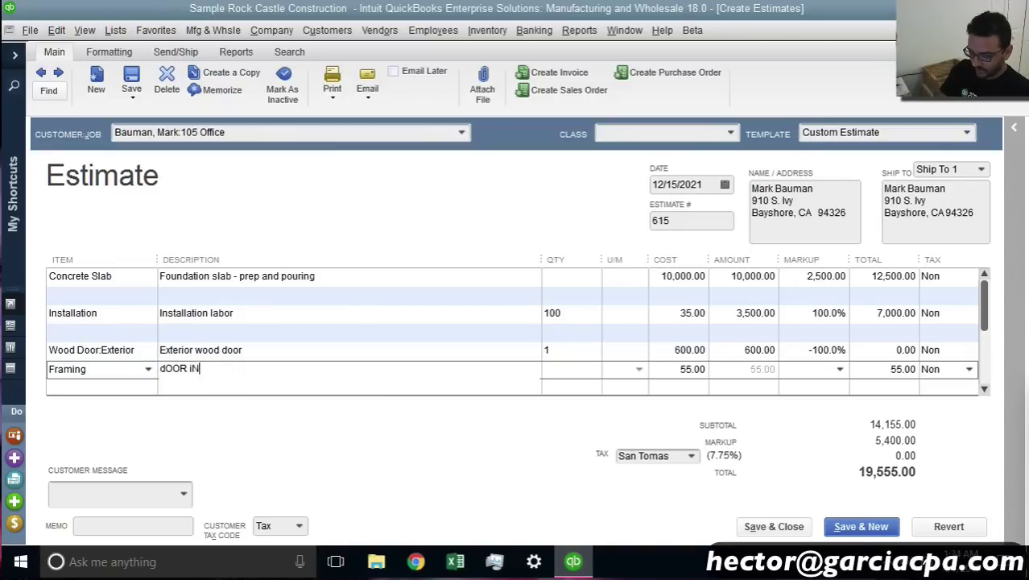
type("STALLED")
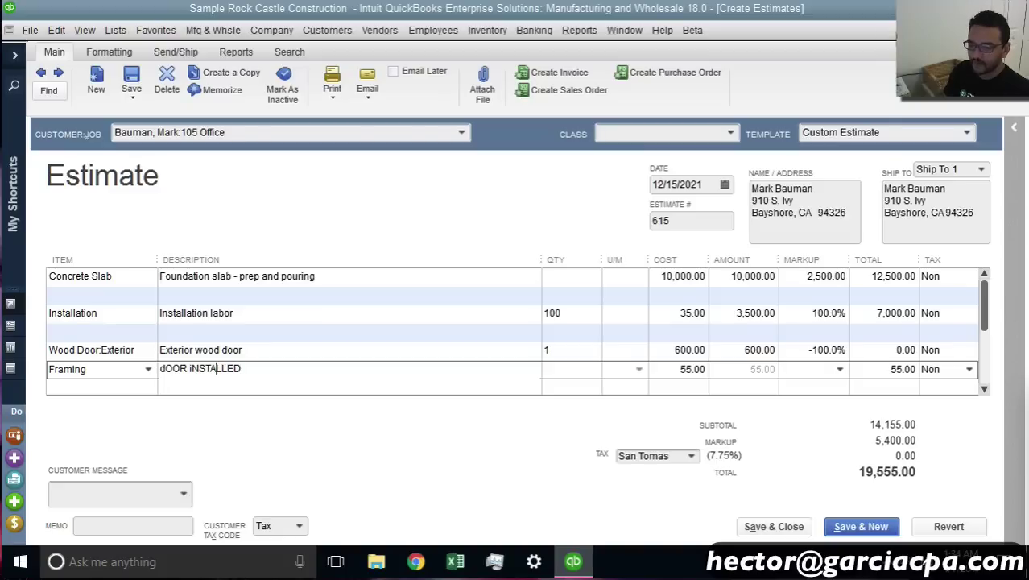
key("Left")
key("Left")
key("Left")
key("Left")
key("BackSpace")
type("I")
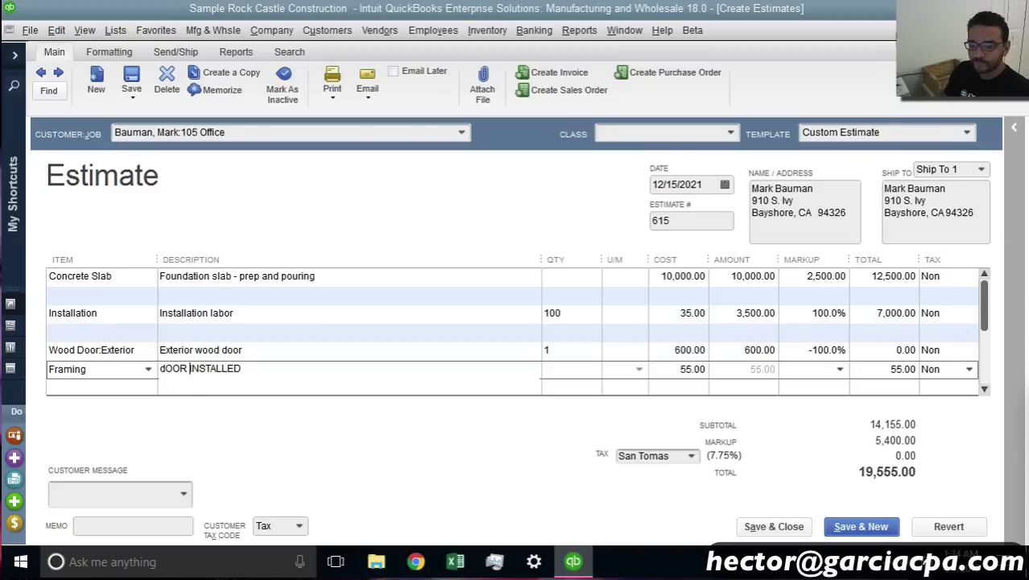
key("Delete")
type("D")
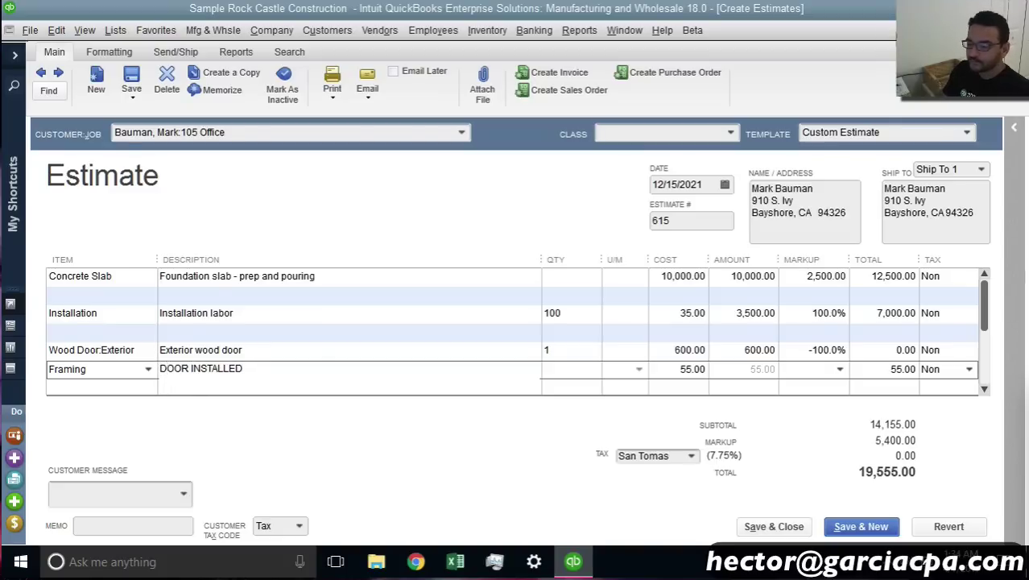
key("Tab")
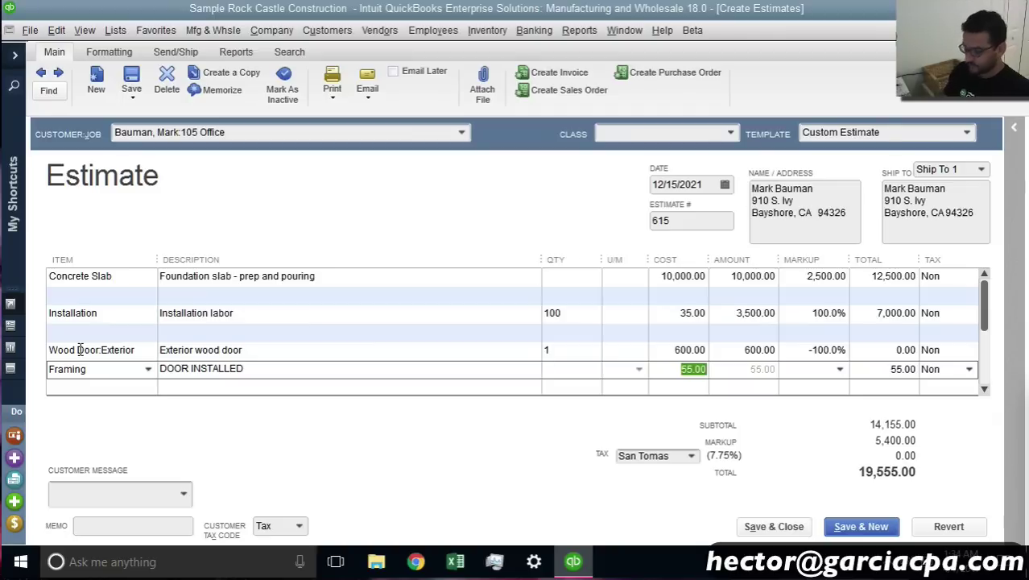
Set the cost of the DOOR INSTALLED Framing line to 0 and its markup to 1,000
type("0")
key("Tab")
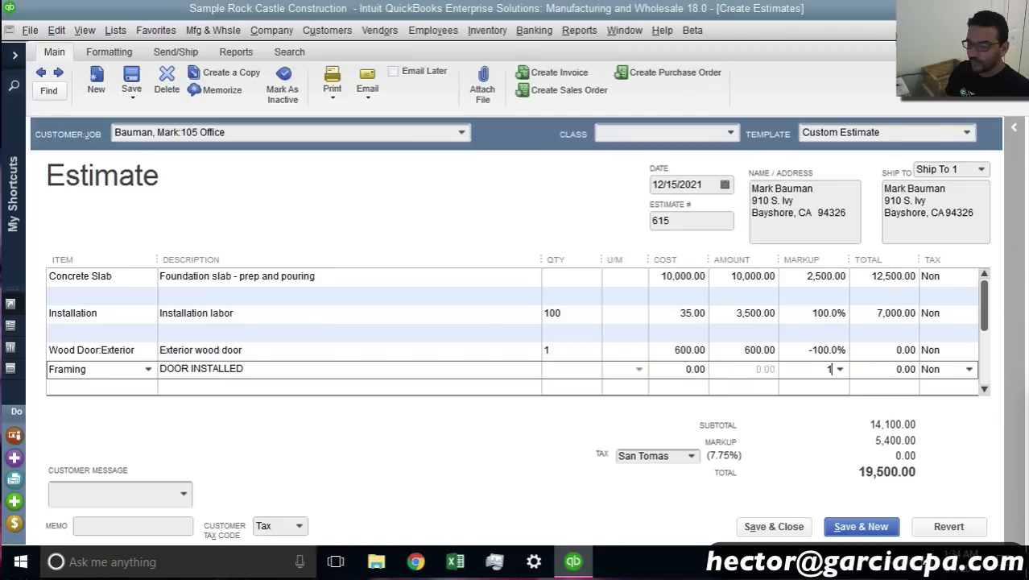
type("1,000")
key("Tab")
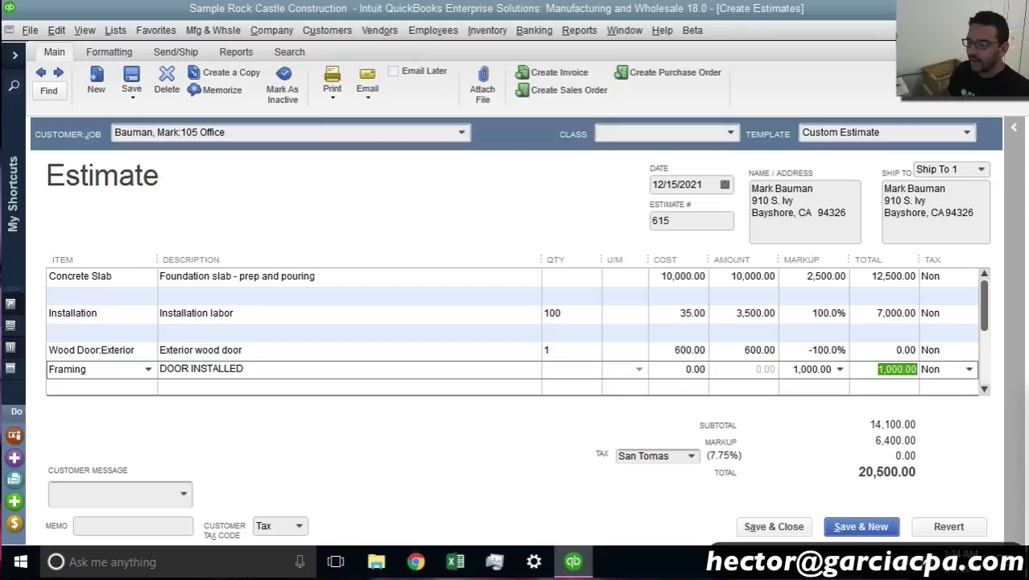
Preview the printed estimate without correcting the spelling, examine its line items up close, and close the preview
left_click(466, 347)
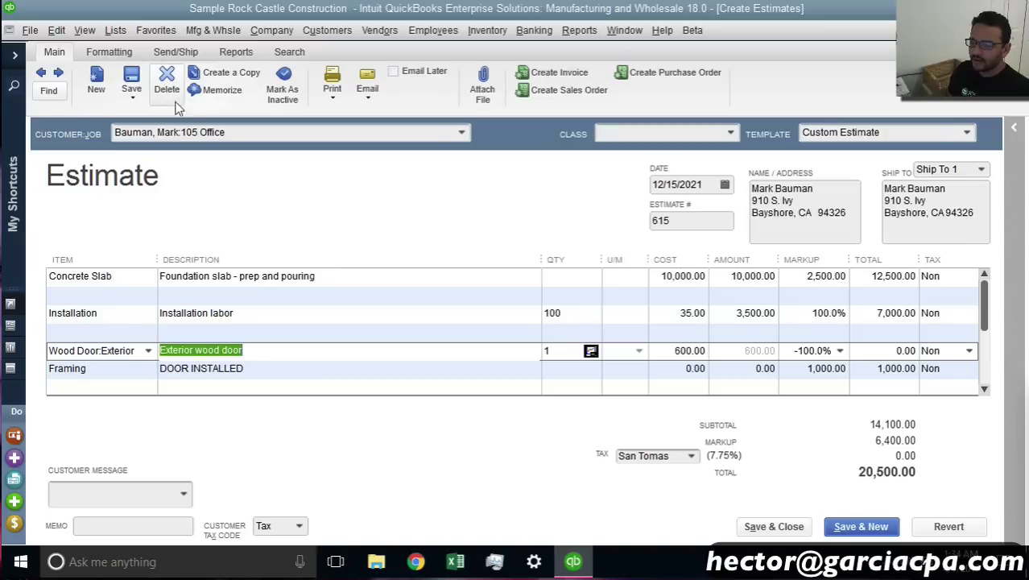
left_click(341, 96)
left_click(344, 110)
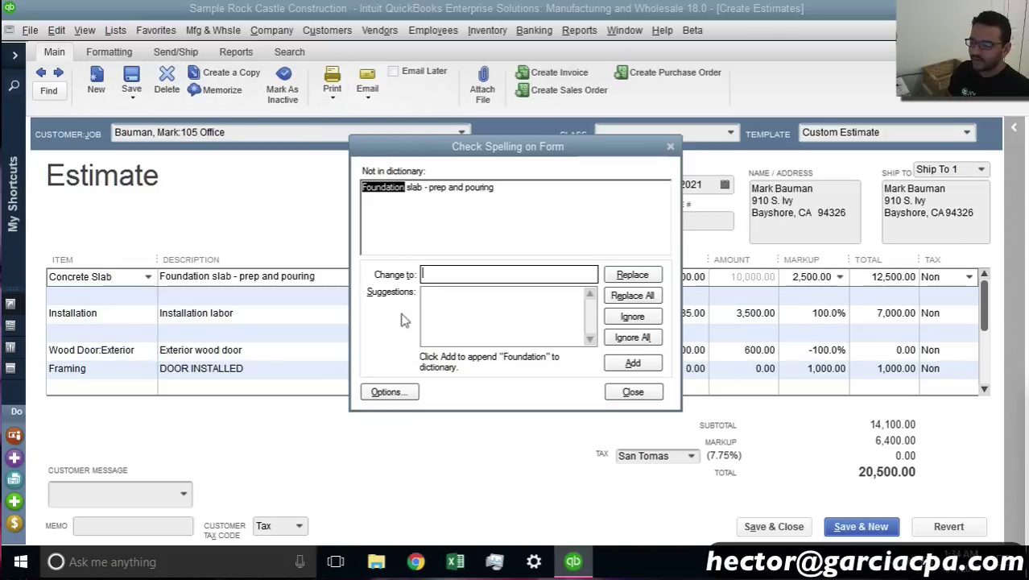
left_click(630, 394)
left_click(261, 260)
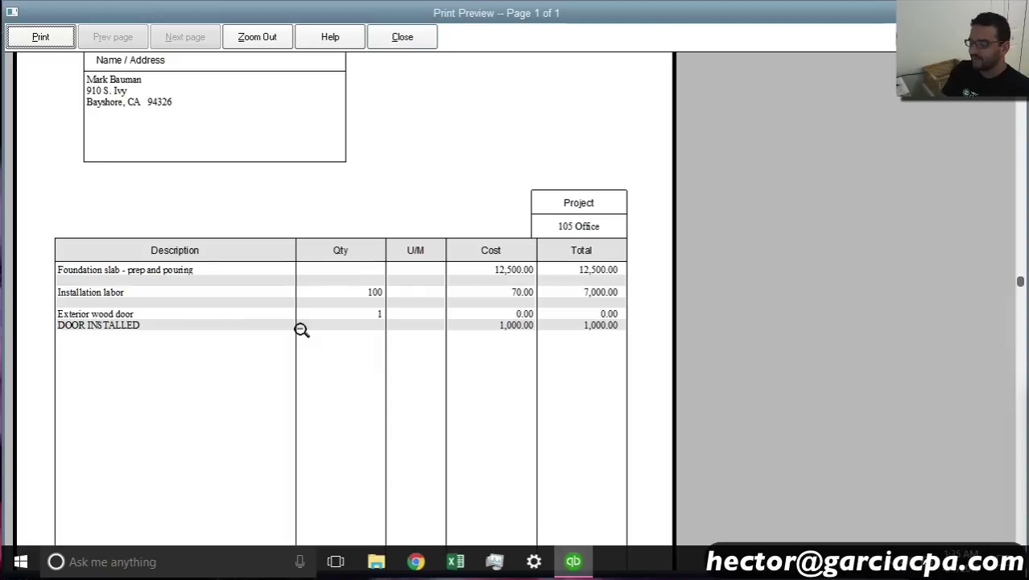
left_click(407, 42)
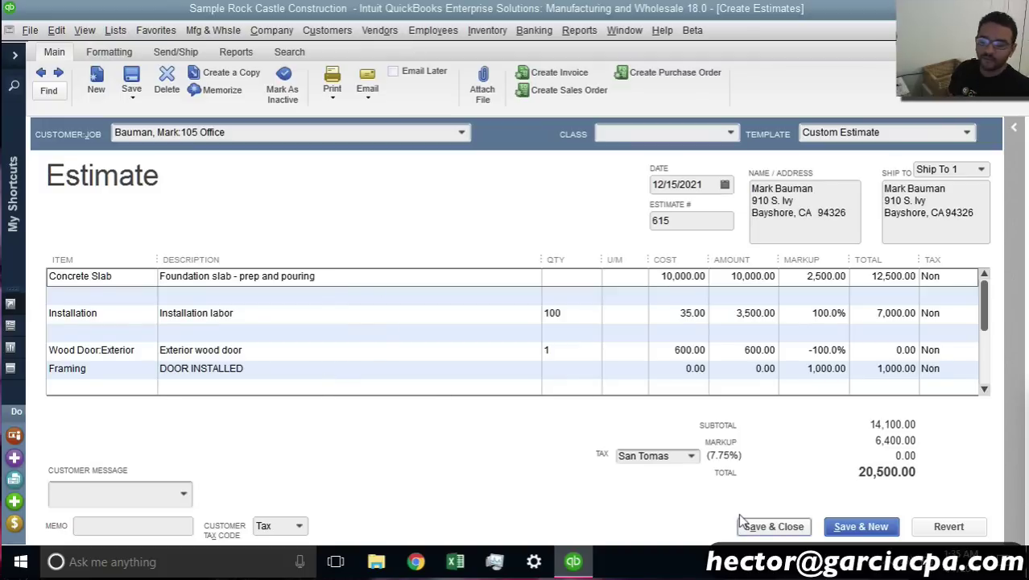
Start a new Group item from a blank estimate line below the Framing line and name it exterior door
left_click(133, 340)
left_click(133, 348)
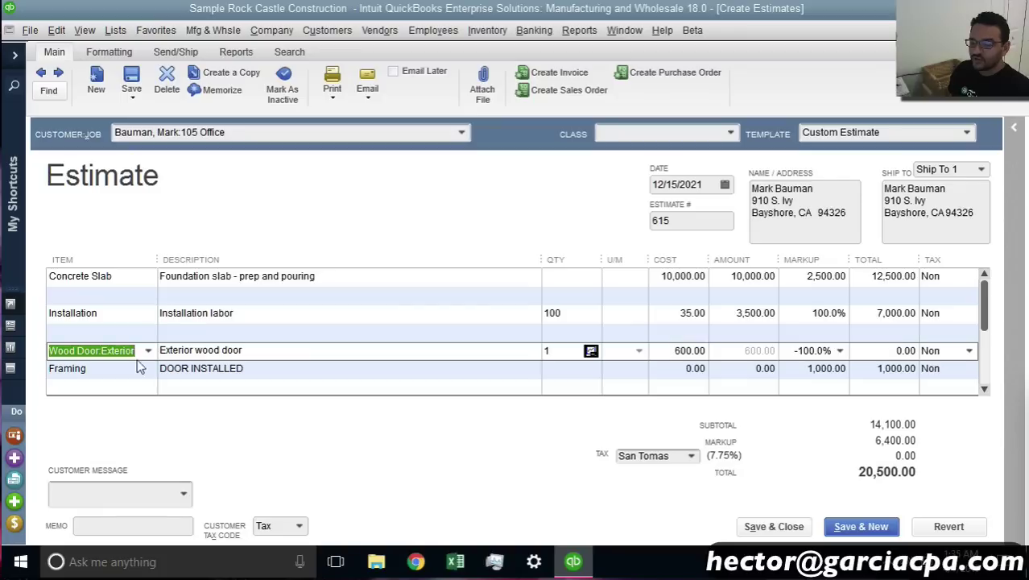
left_click(133, 368)
left_click(984, 391)
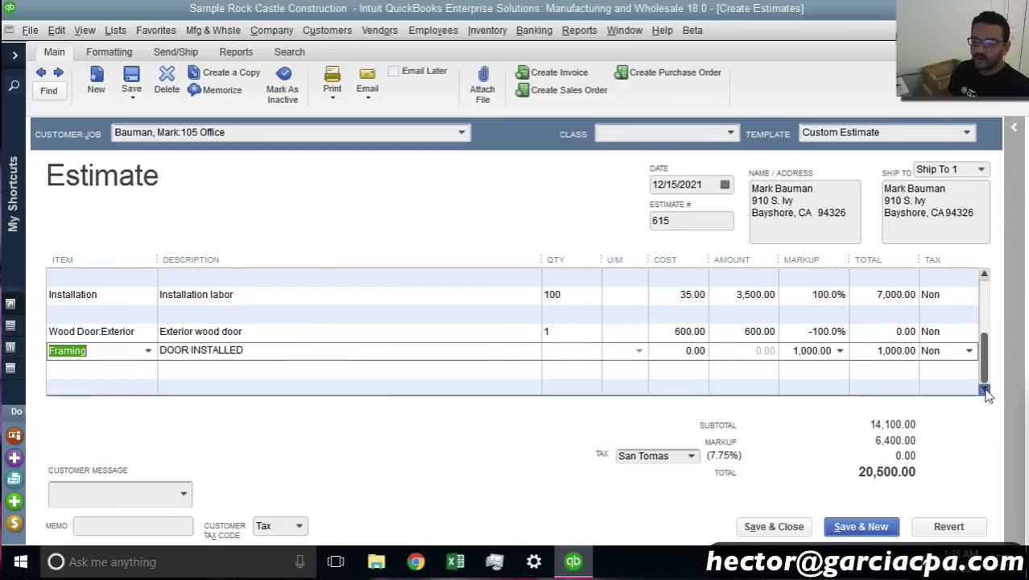
left_click(119, 388)
left_click(141, 385)
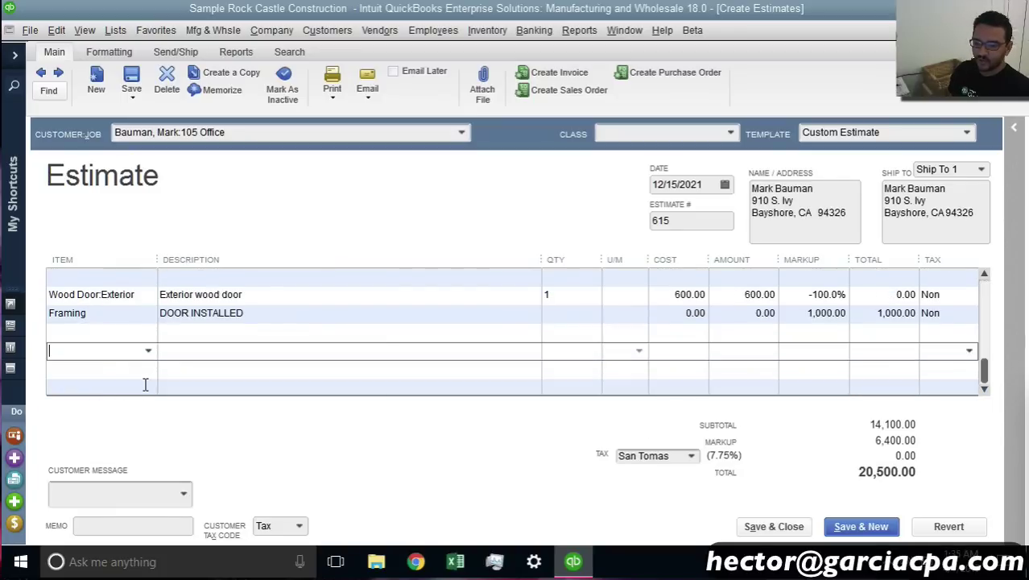
left_click(151, 351)
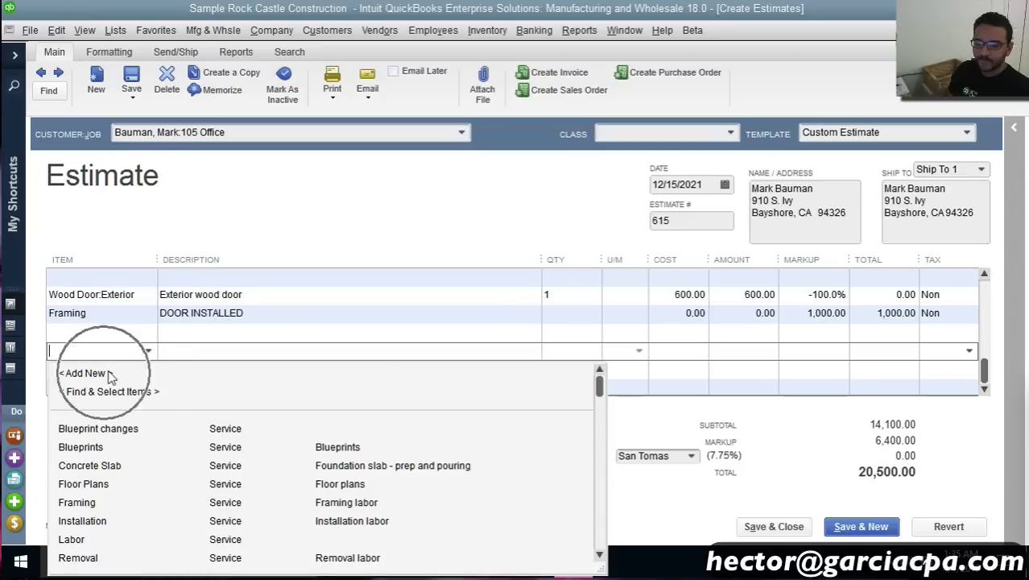
left_click(80, 373)
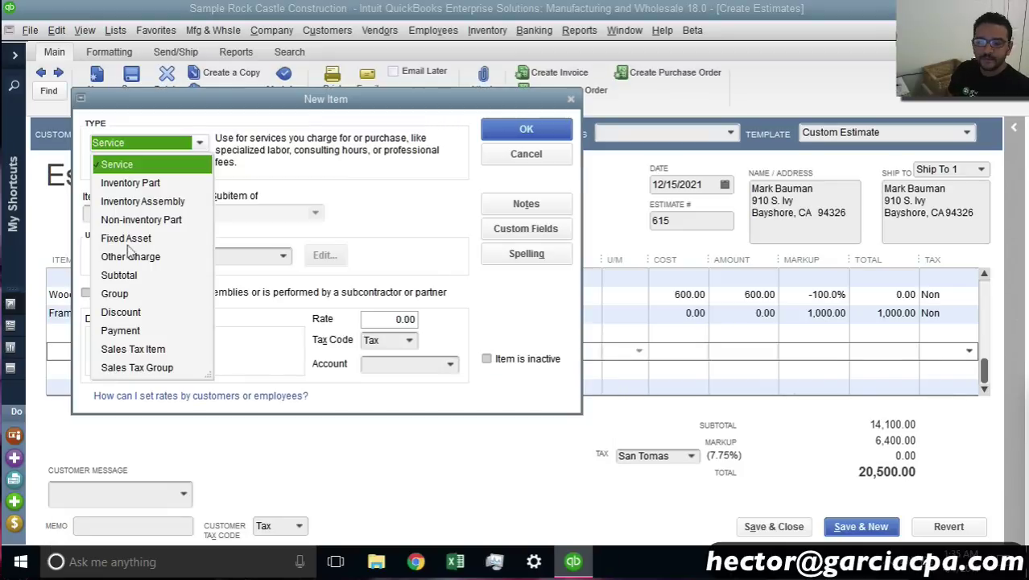
left_click(138, 293)
left_click(127, 209)
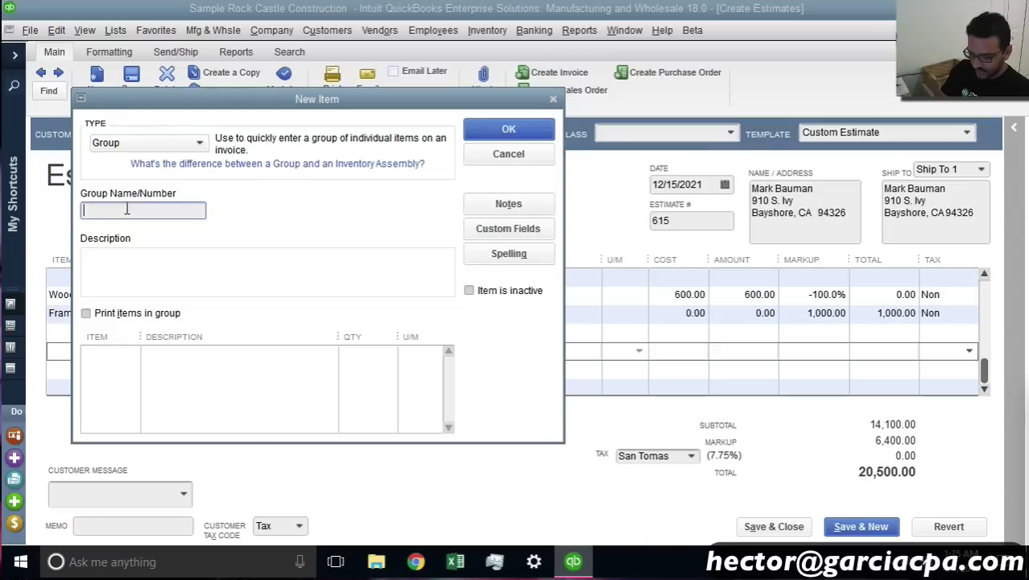
type("exterior door")
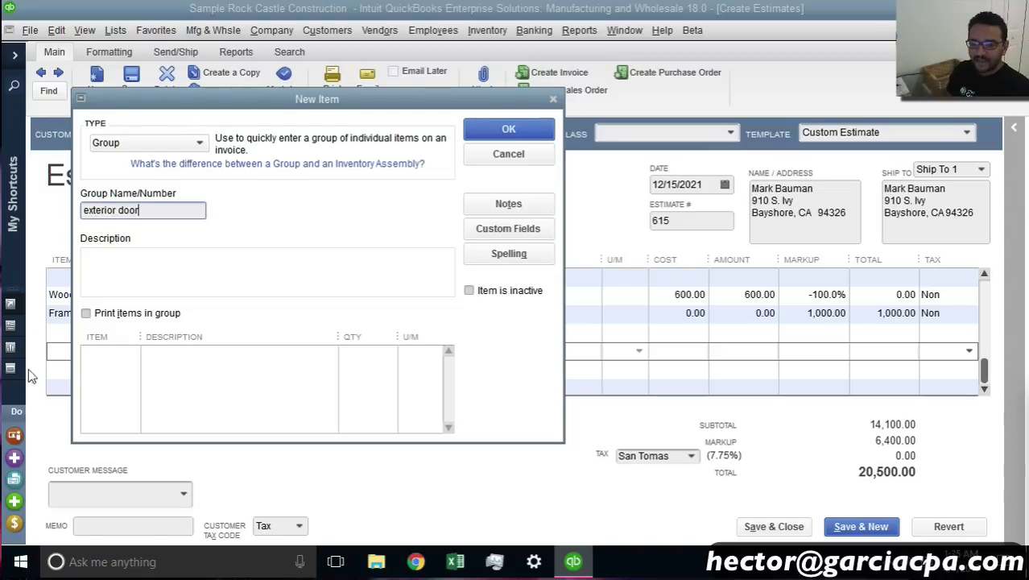
Add Wood Door:Exterior and Framing as the component items of the exterior door group
left_click(113, 355)
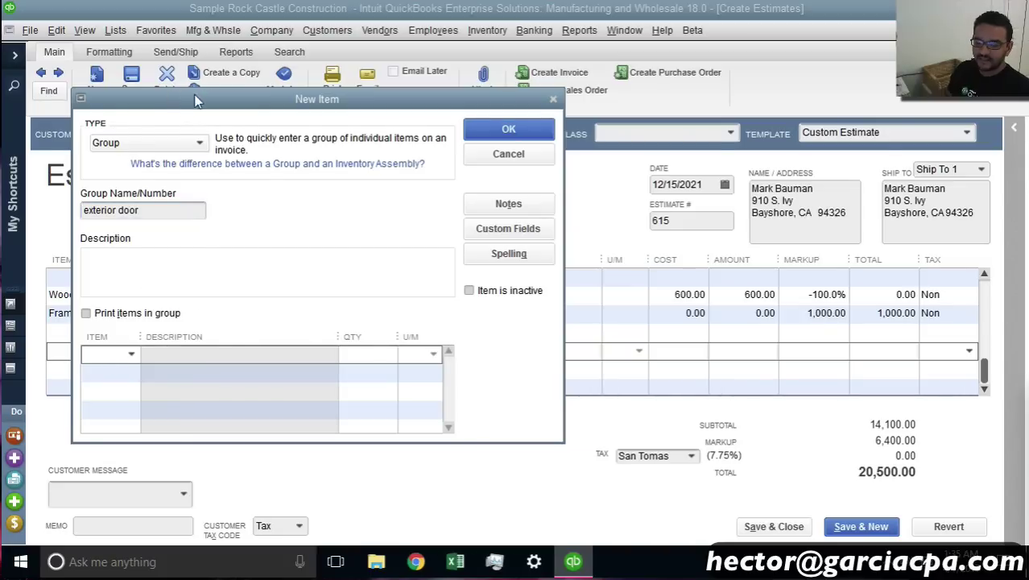
left_click_drag(198, 98, 595, 105)
type("w")
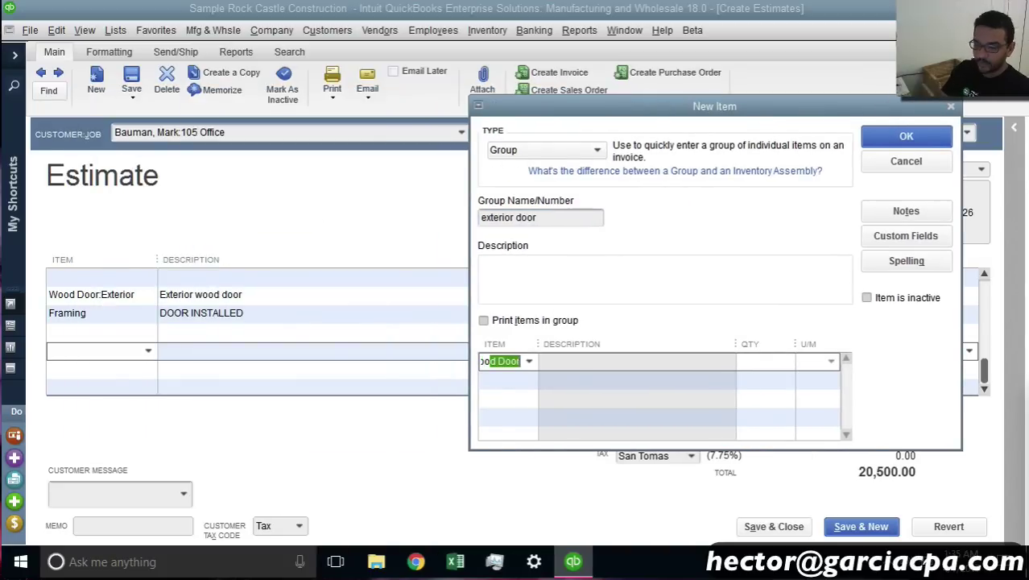
left_click_drag(538, 344, 649, 345)
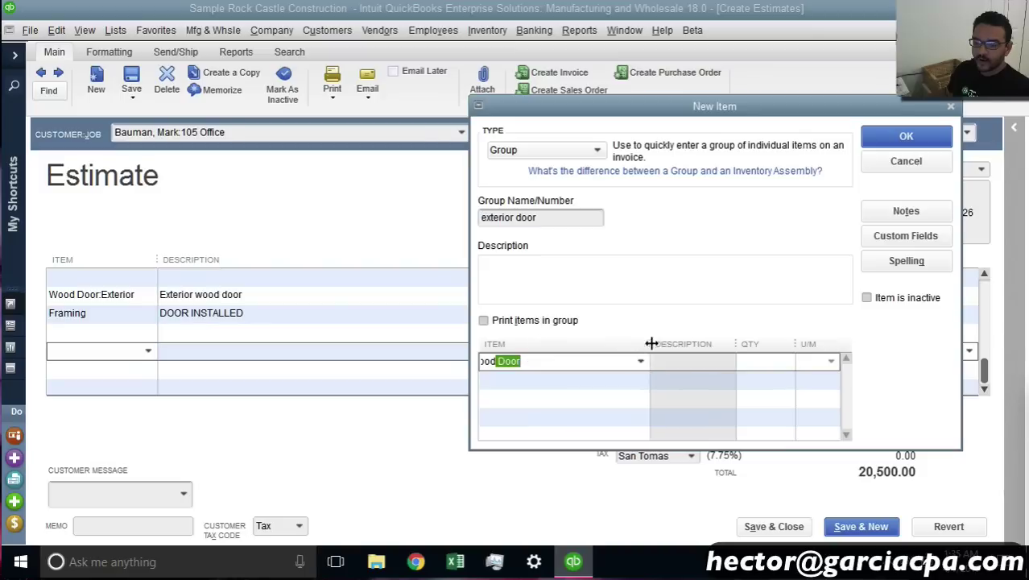
left_click(622, 369)
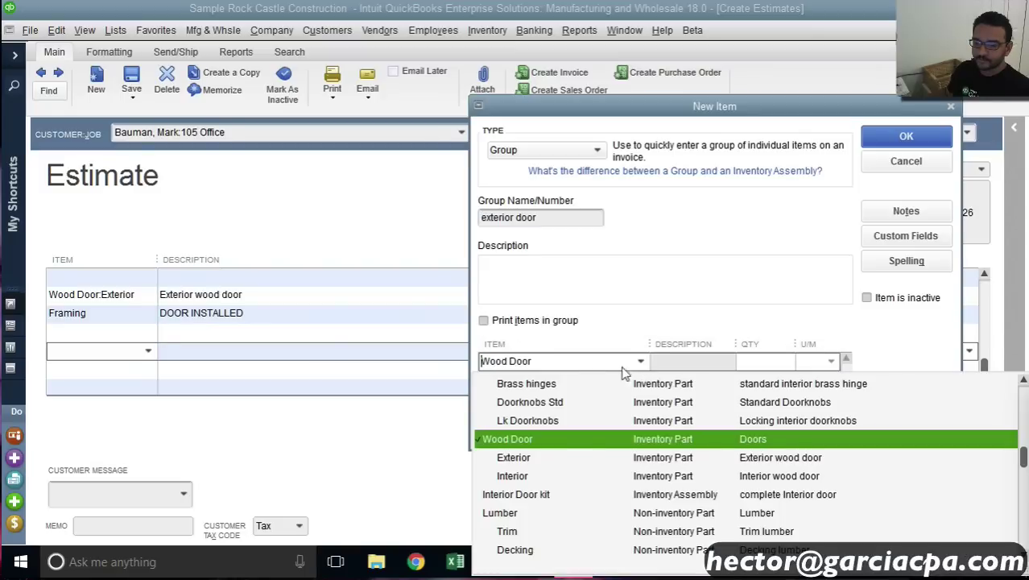
left_click(516, 457)
left_click(536, 388)
type("Fr")
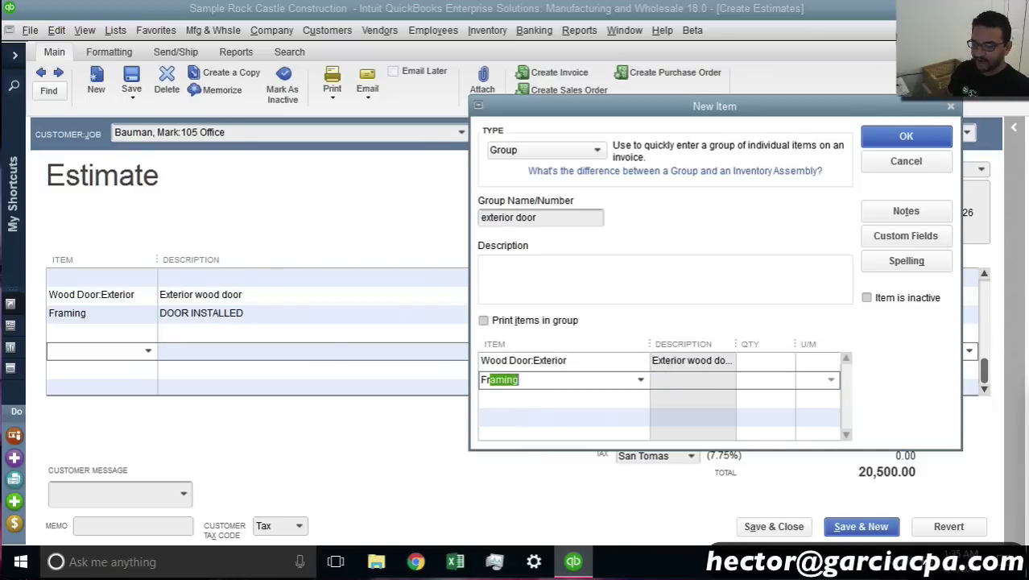
type("a")
key("Tab")
left_click_drag(649, 344, 610, 344)
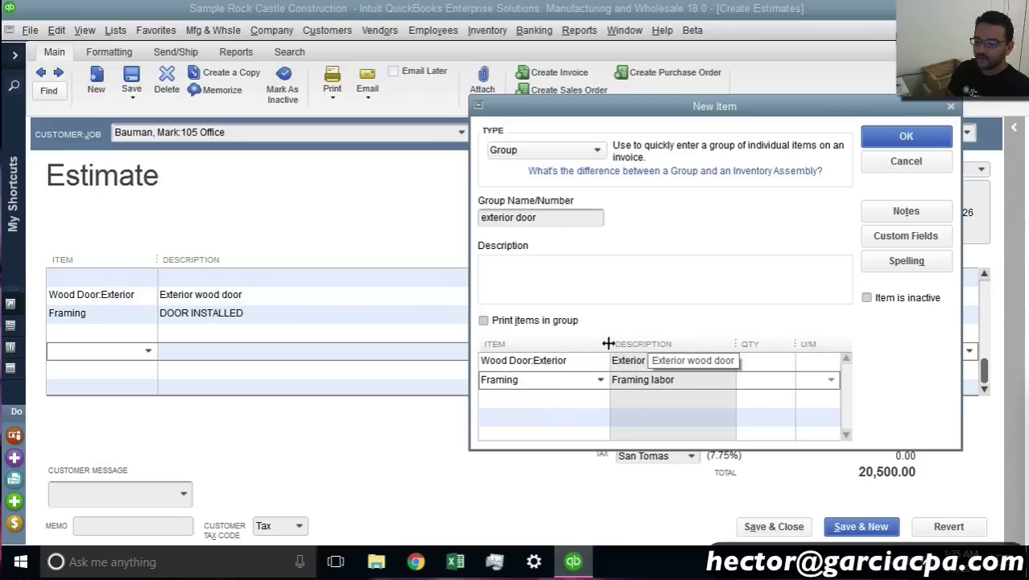
Set the quantity of both group components to 1, leaving the printing of items in the group off
left_click(756, 359)
type("1")
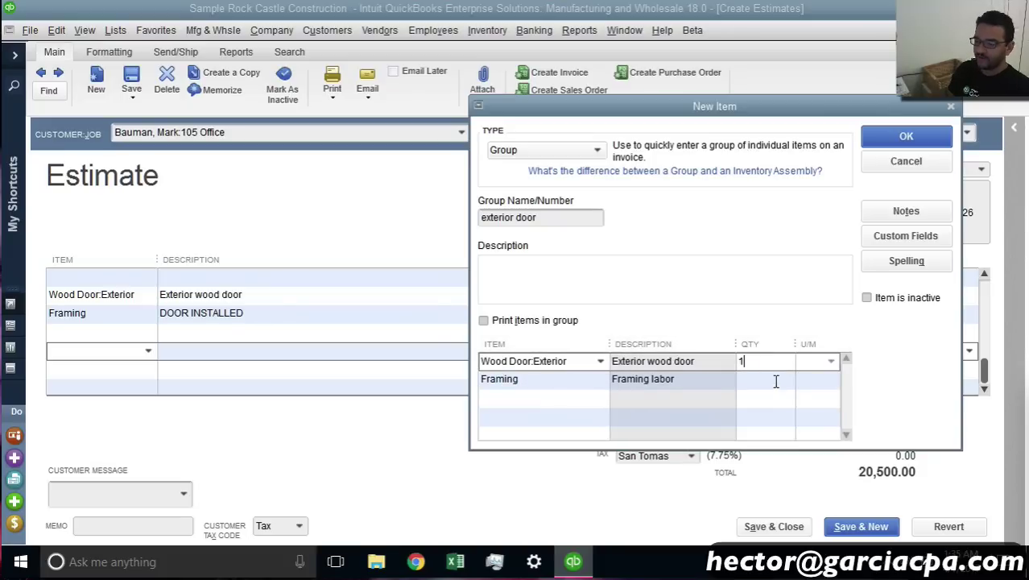
left_click(775, 381)
left_click(525, 320)
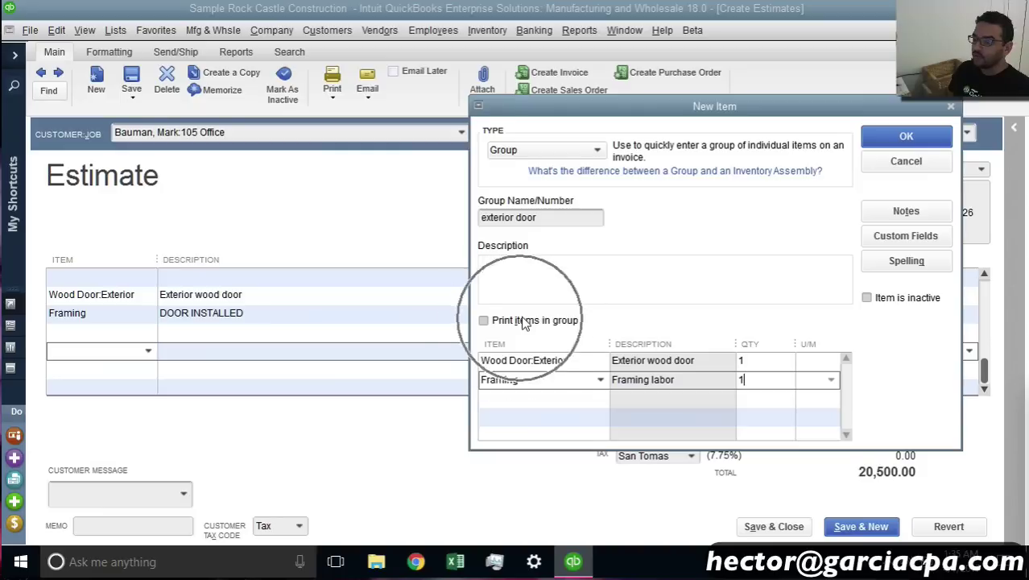
left_click(525, 321)
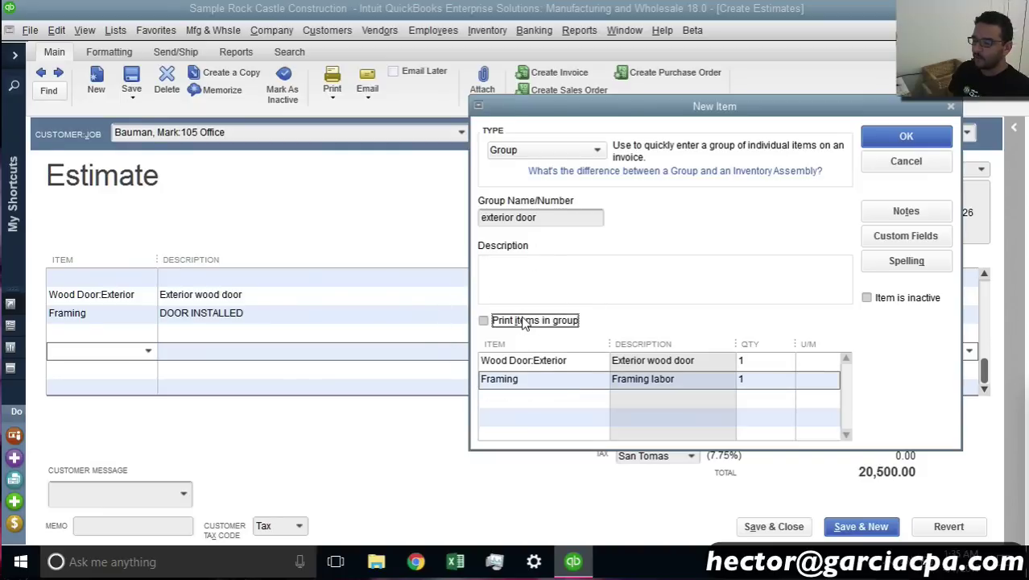
Copy the group name exterior door into the group's description and save the item without correcting the spelling
left_click_drag(557, 216, 375, 222)
key("ctrl+c")
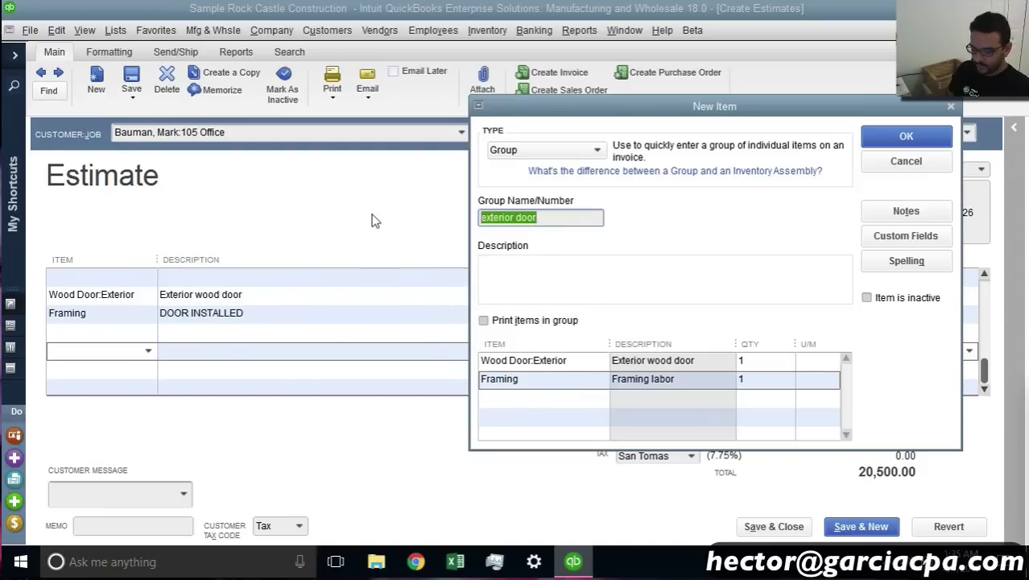
left_click(506, 281)
key("ctrl+v")
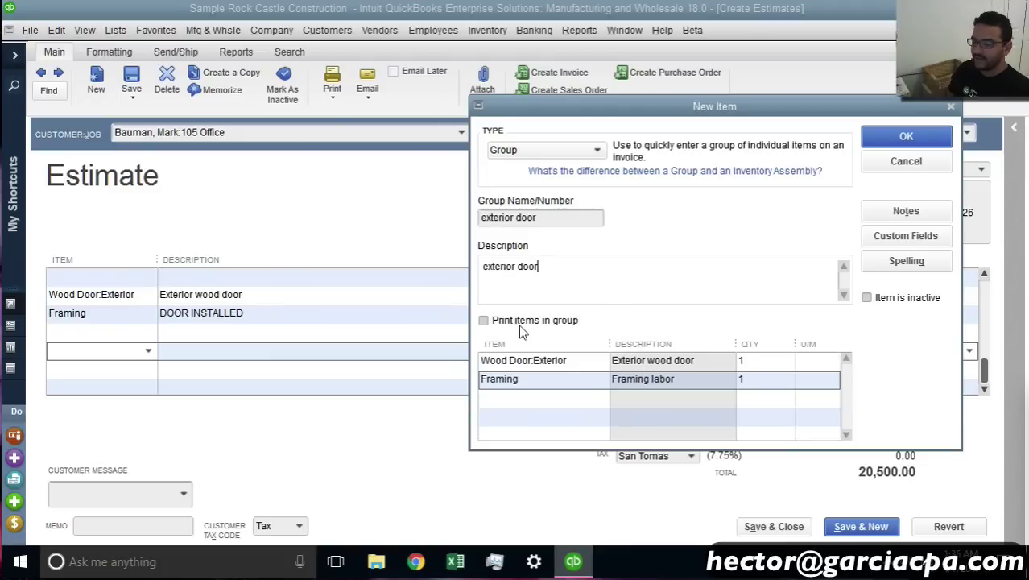
left_click(910, 137)
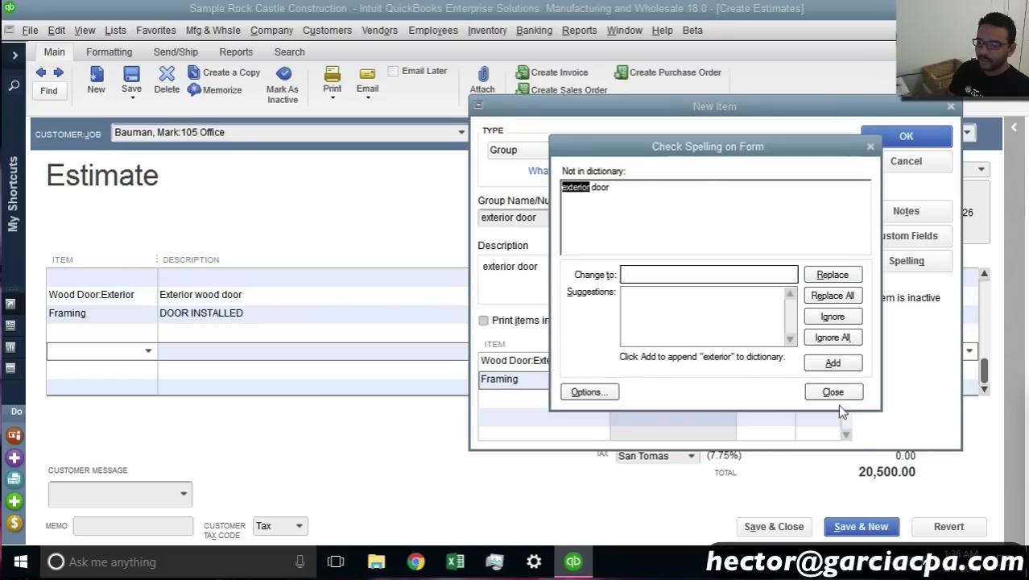
left_click(834, 394)
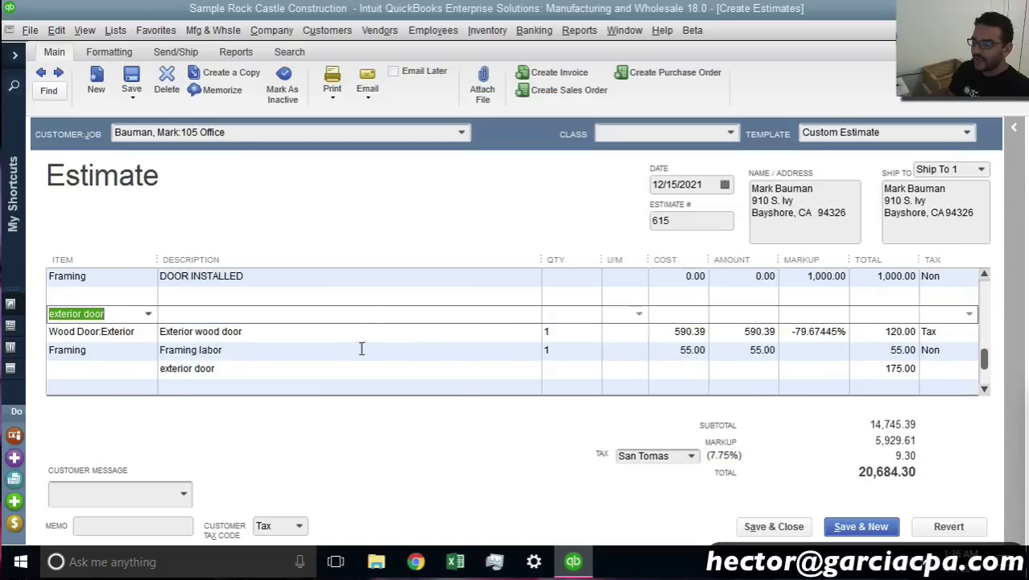
Delete the separate Wood Door:Exterior line and the DOOR INSTALLED Framing line above the exterior door group
left_click(984, 275)
left_click(984, 275)
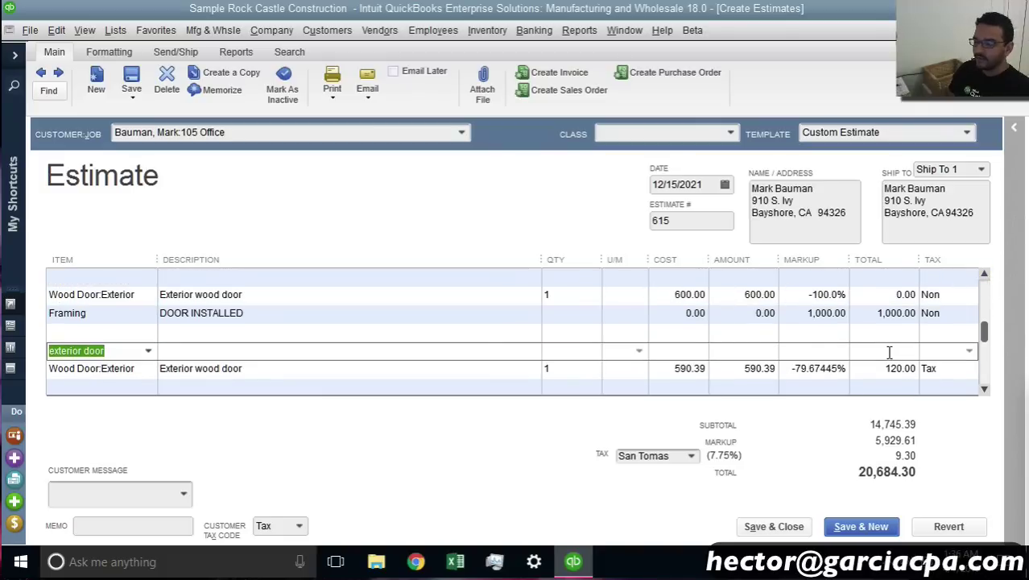
left_click(120, 298)
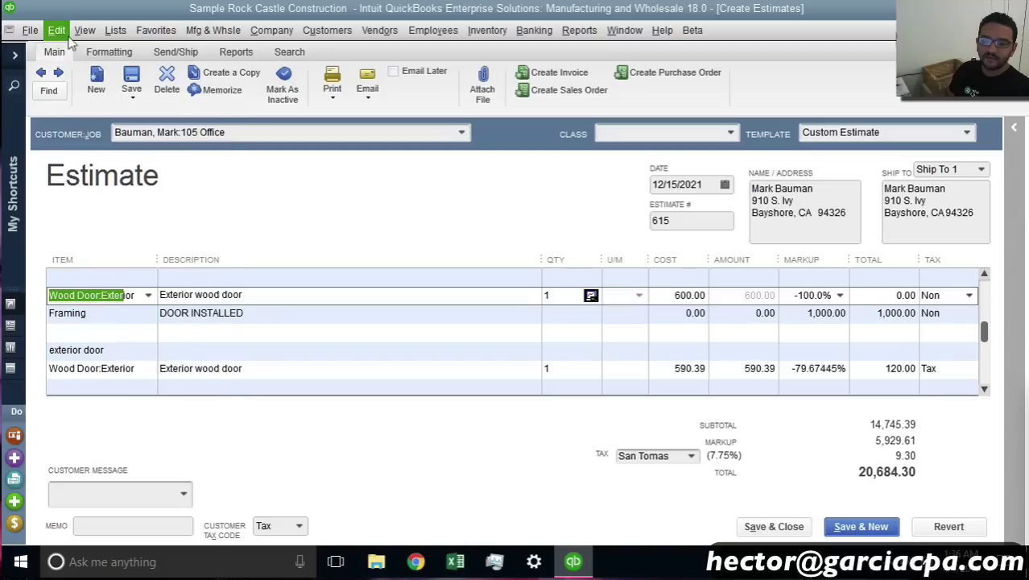
left_click(56, 29)
left_click(84, 194)
left_click(57, 30)
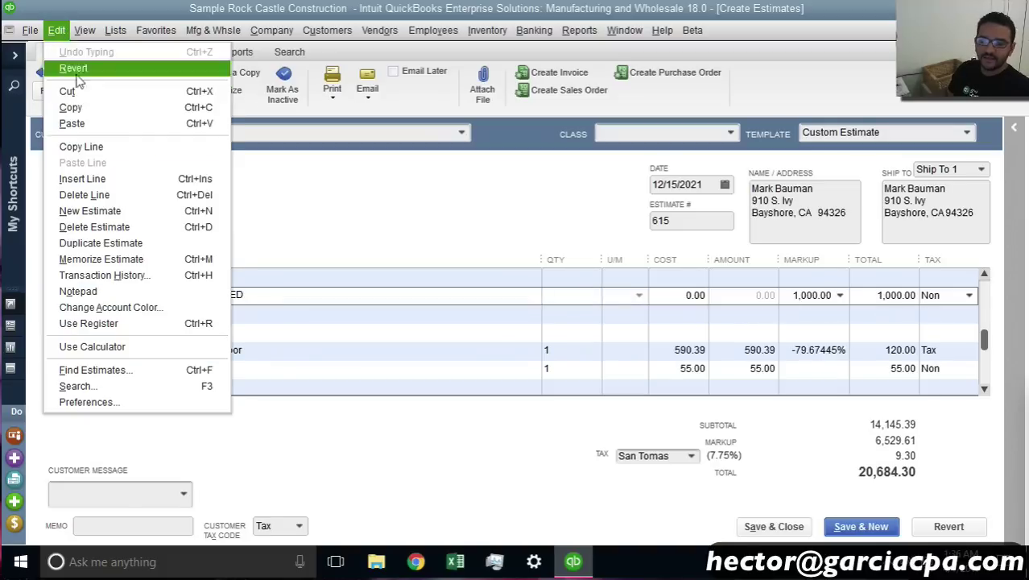
left_click(95, 195)
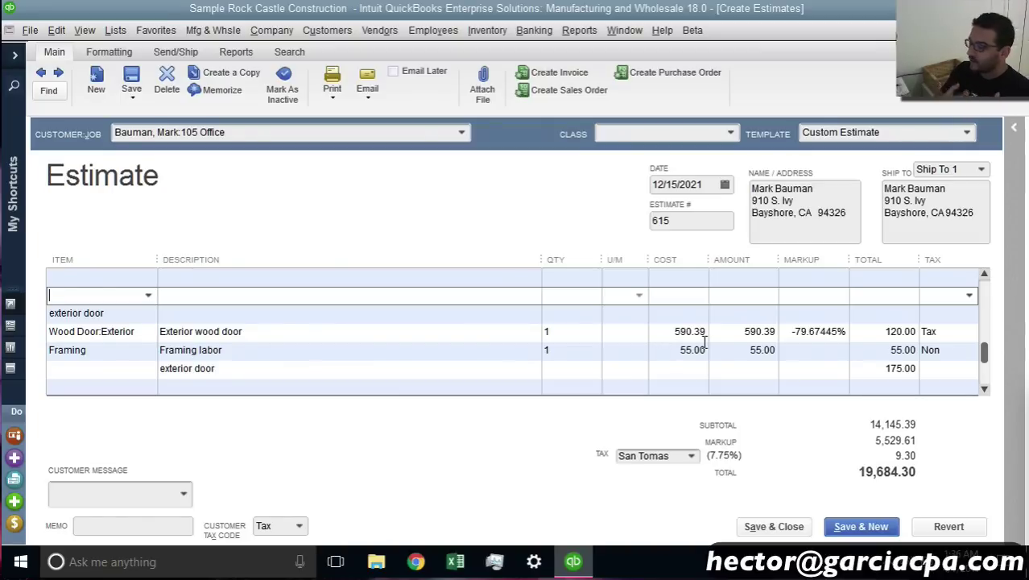
Set the cost of the exterior wood door line in the group to 600 and its markup to 0
left_click(672, 331)
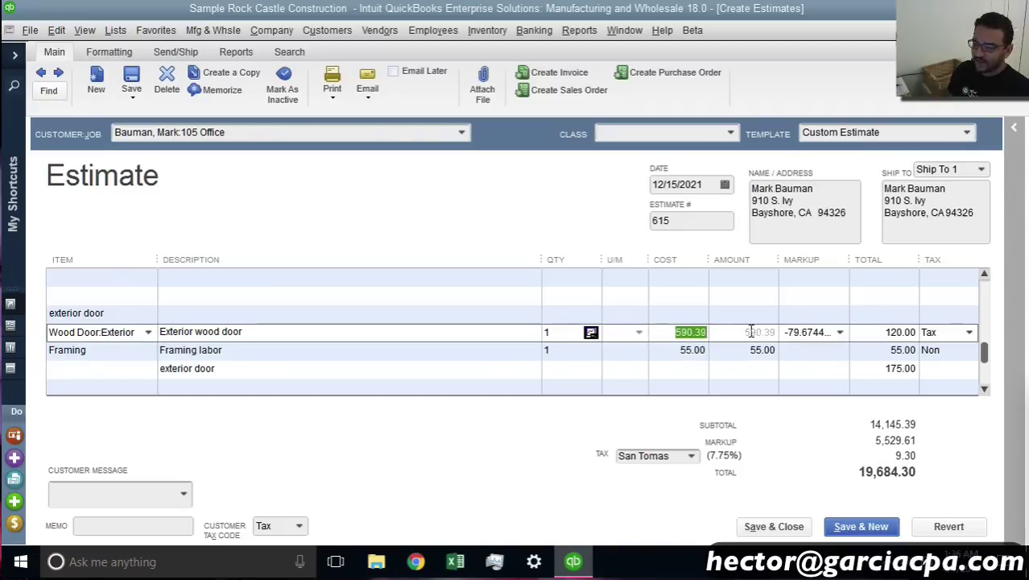
type("600")
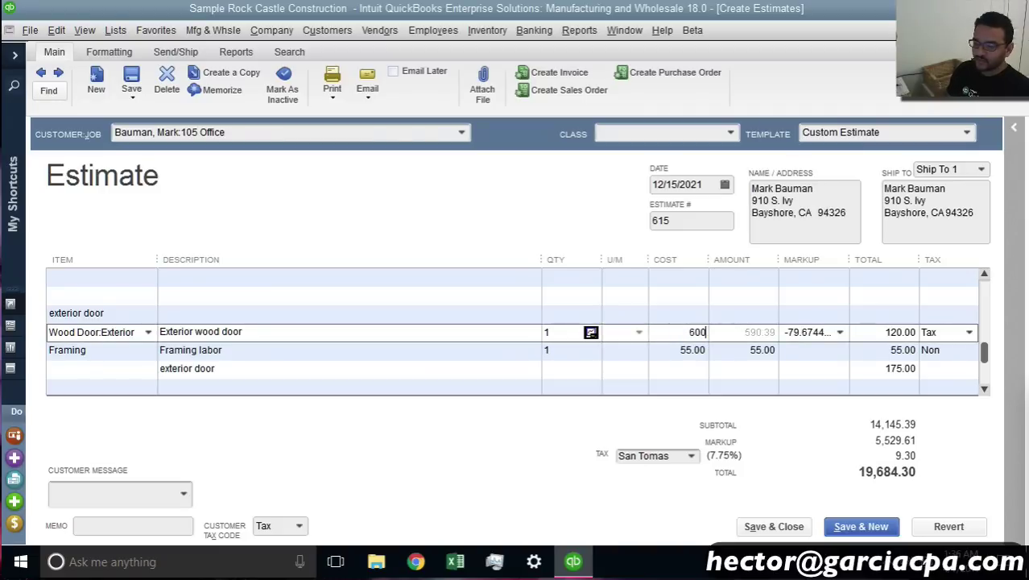
key("Tab")
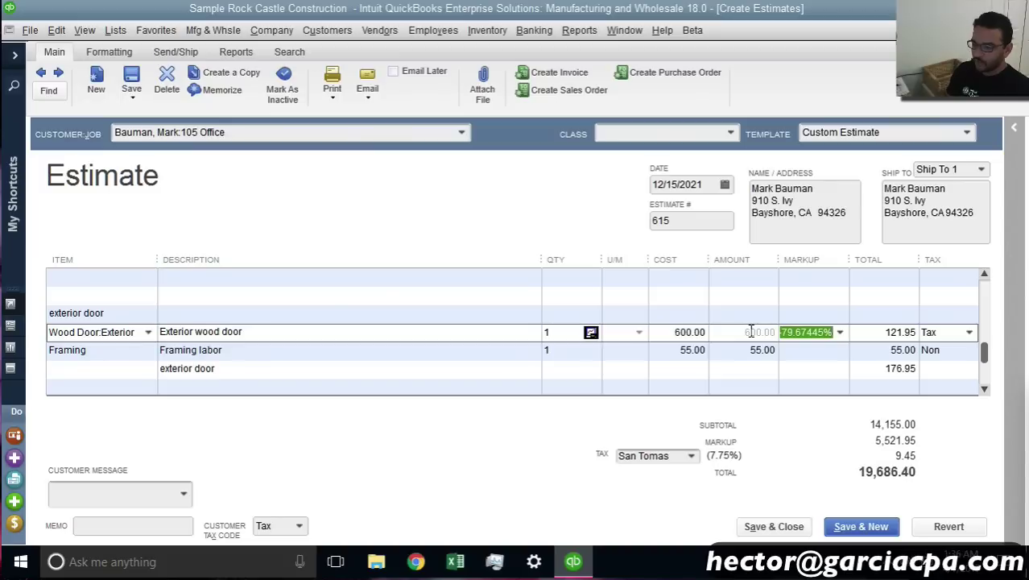
type("0")
key("Tab")
key("Tab")
key("Tab")
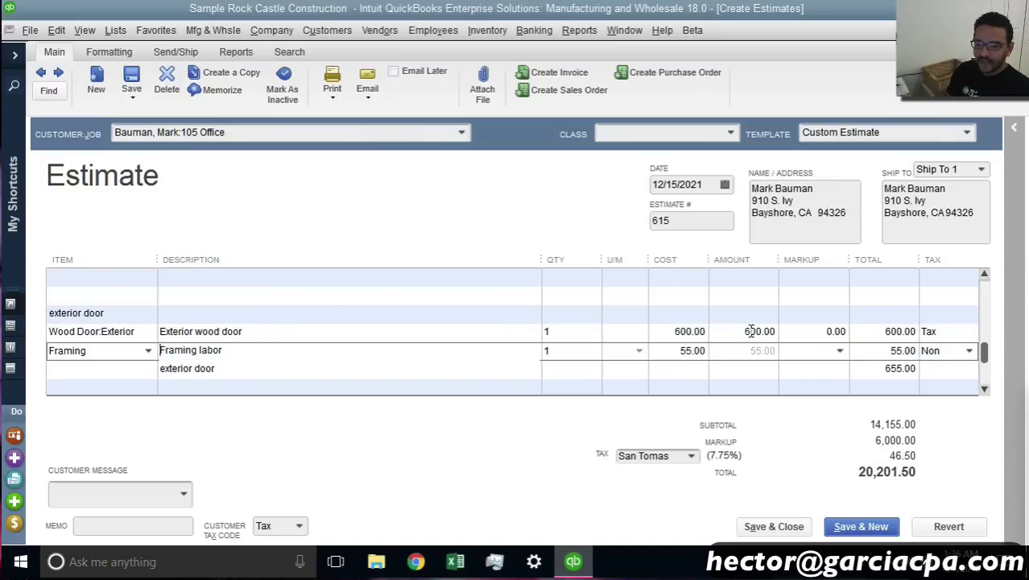
Set the cost of the group's Framing labor line to 0 and its markup to 1,000
key("Tab")
key("Tab")
type("0")
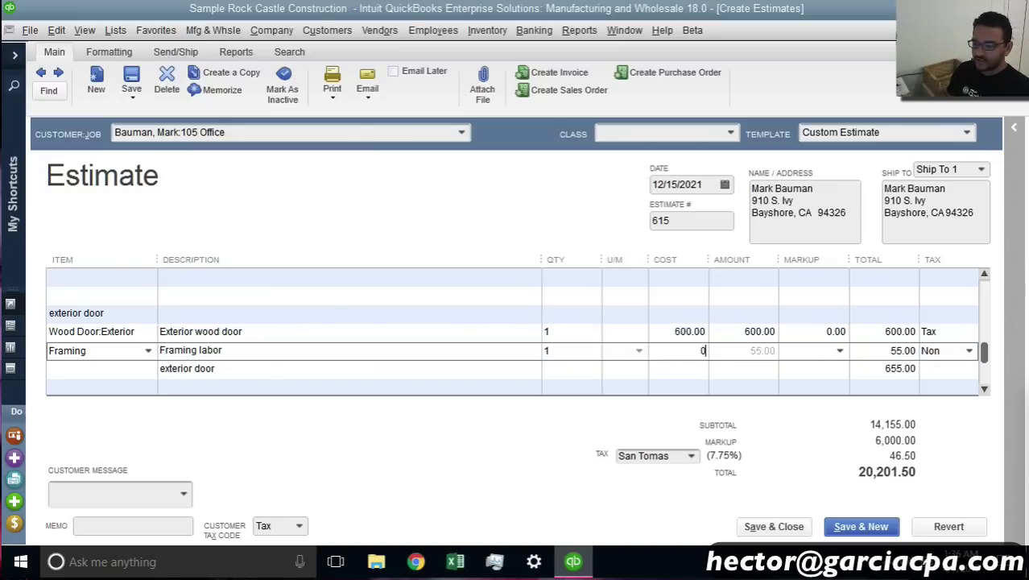
key("Tab")
key("Tab")
key("shift+Tab")
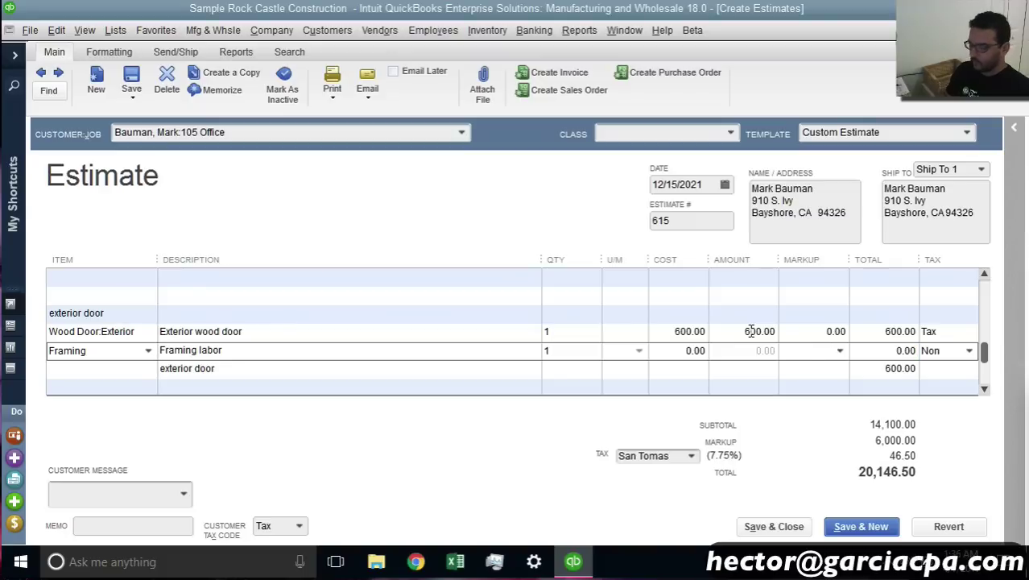
type("1000")
key("Tab")
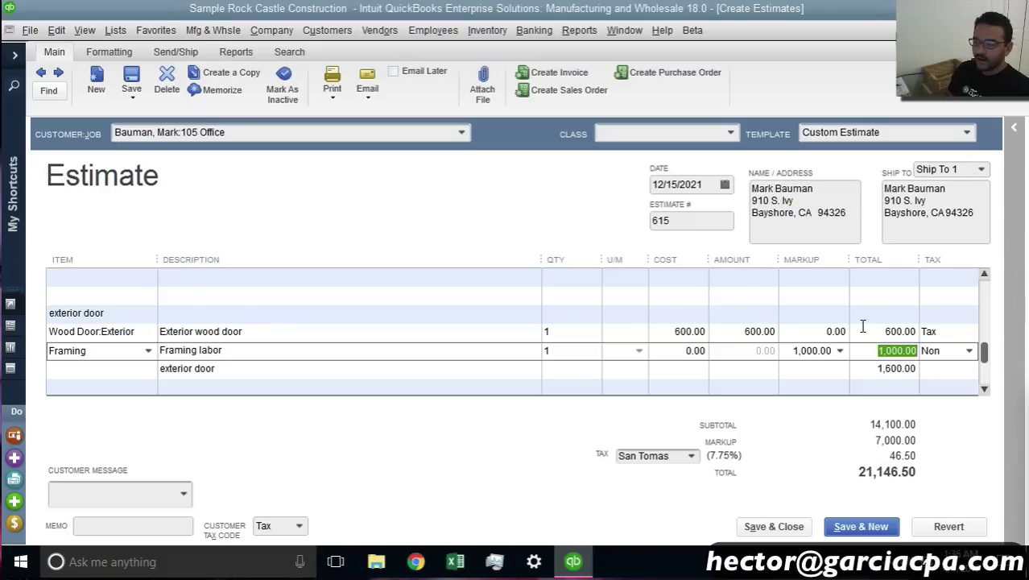
Open the markup of the group's exterior wood door line for editing
left_click(824, 332)
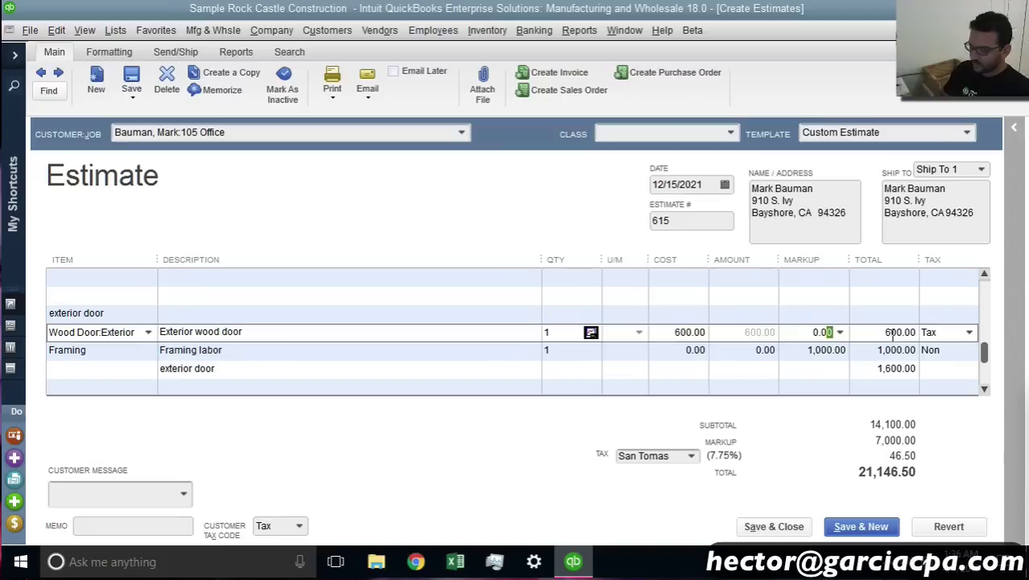
Set the Exterior wood door line's markup to -600.00 and preview the printed estimate, zooming in on its item lines
key("BackSpace")
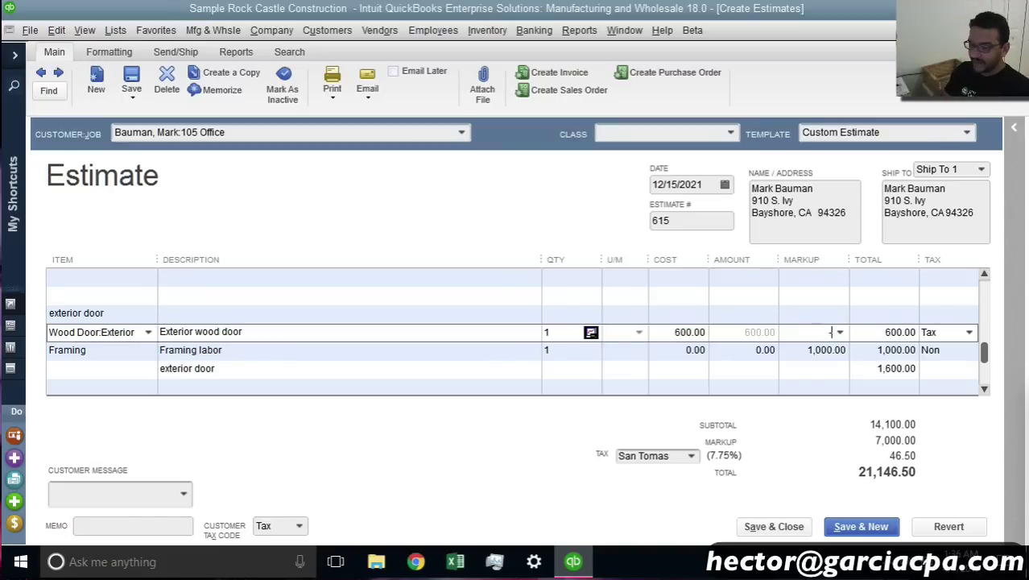
key("Tab")
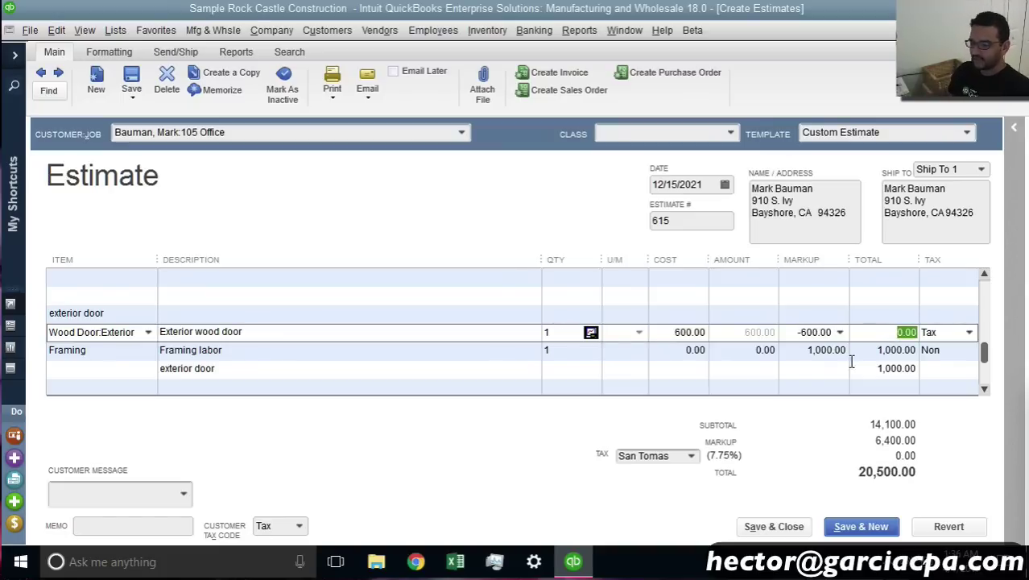
left_click(332, 103)
left_click(338, 108)
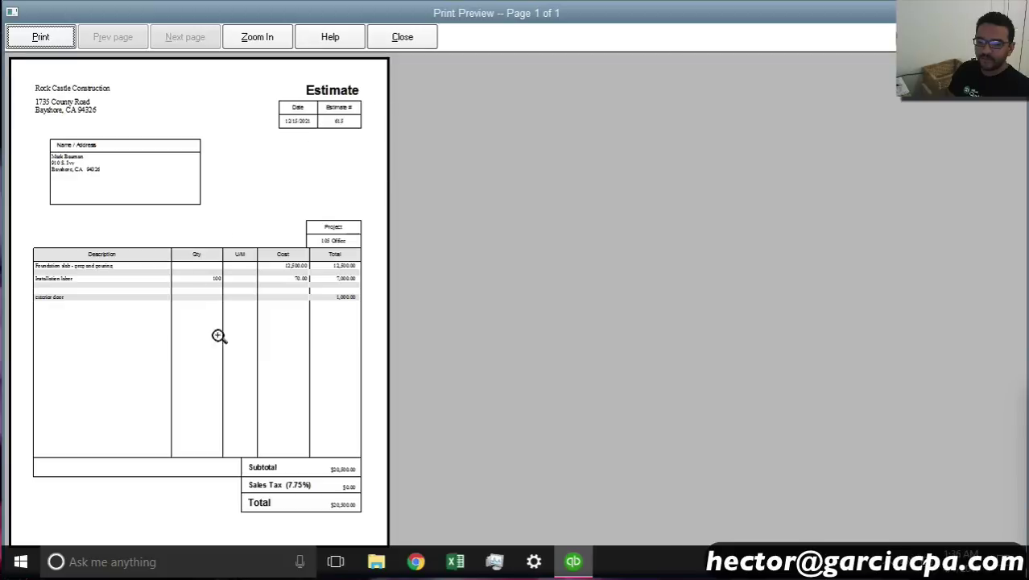
left_click(219, 335)
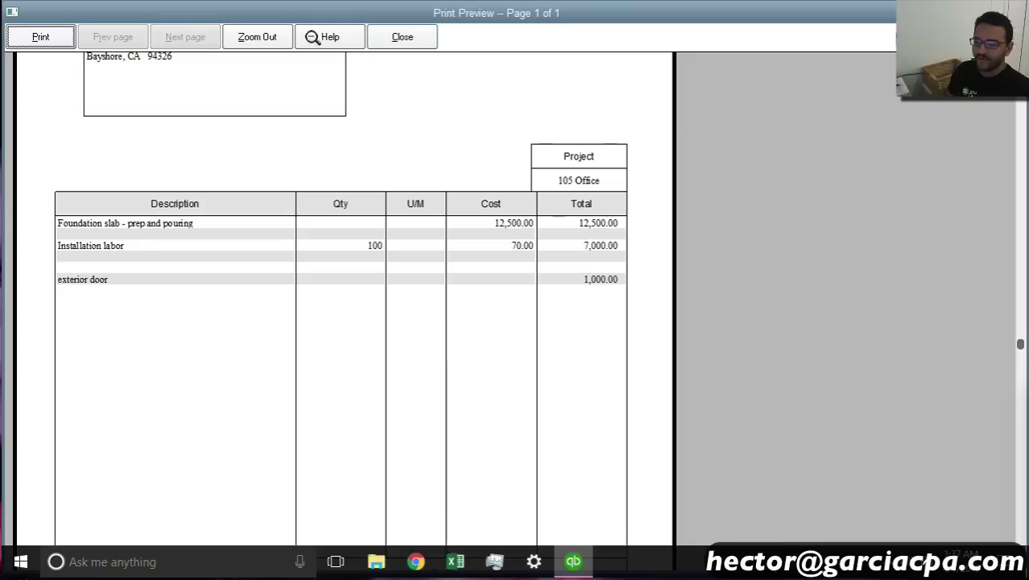
left_click(394, 45)
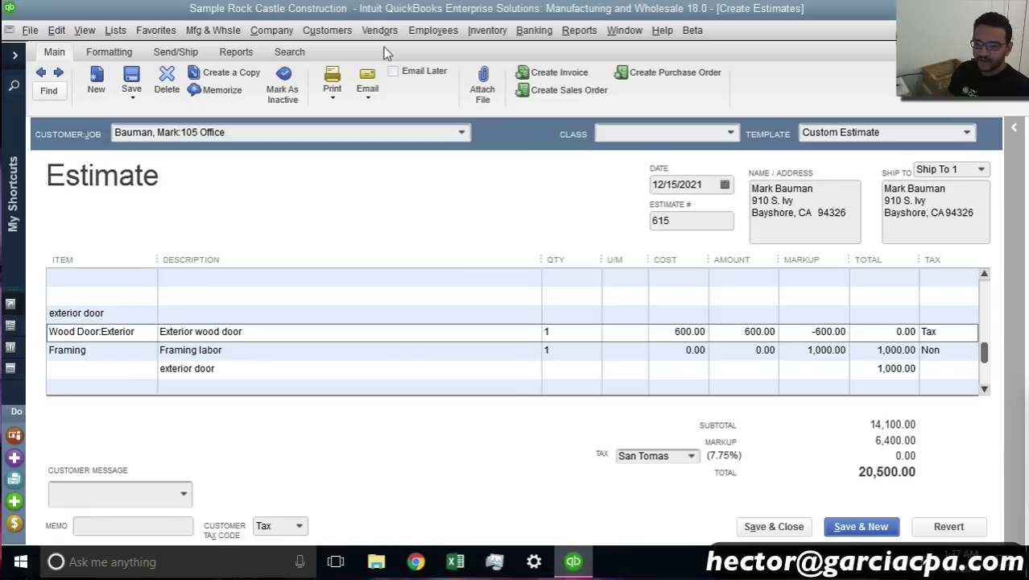
Save the estimate, recording the changes and skipping the spelling check
left_click(789, 523)
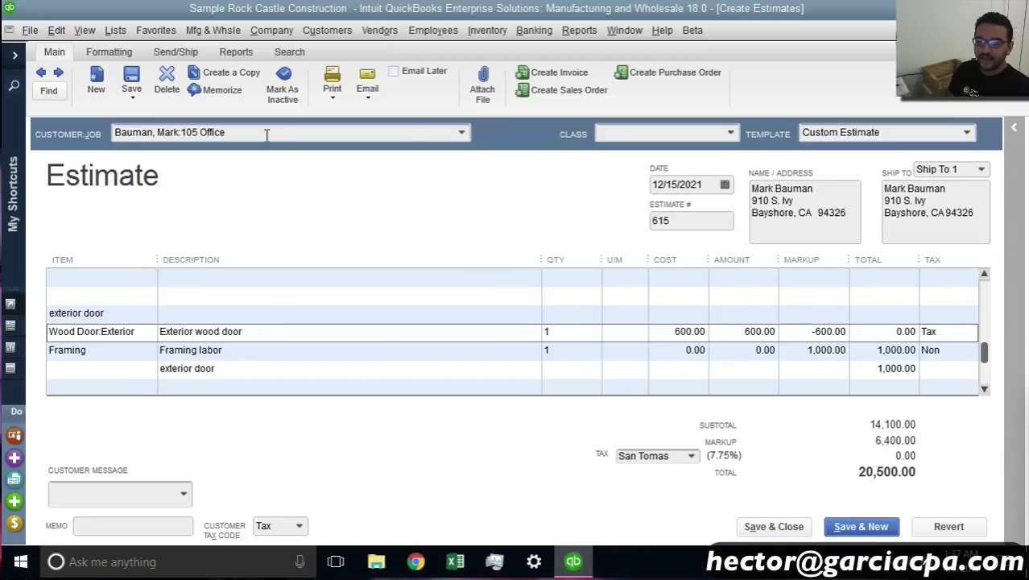
left_click(142, 75)
left_click(458, 190)
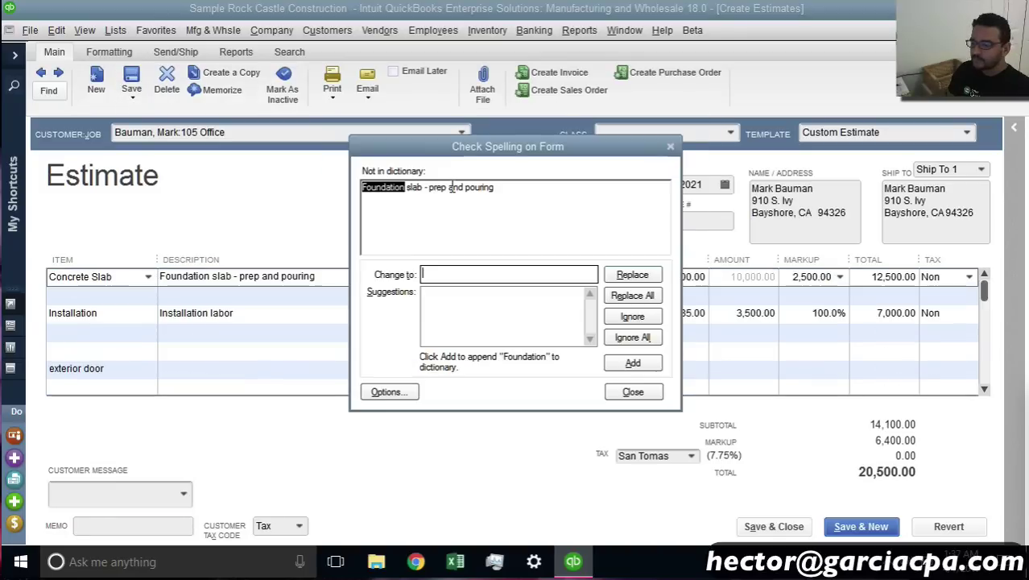
left_click(630, 389)
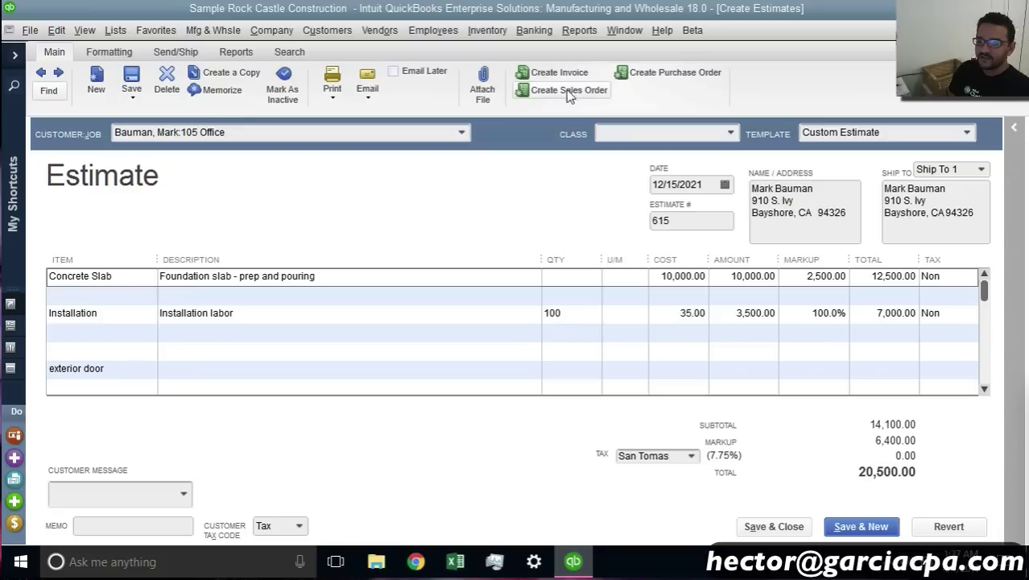
Delete the three blank lines between the Concrete Slab, Installation and exterior door lines of the estimate
right_click(71, 294)
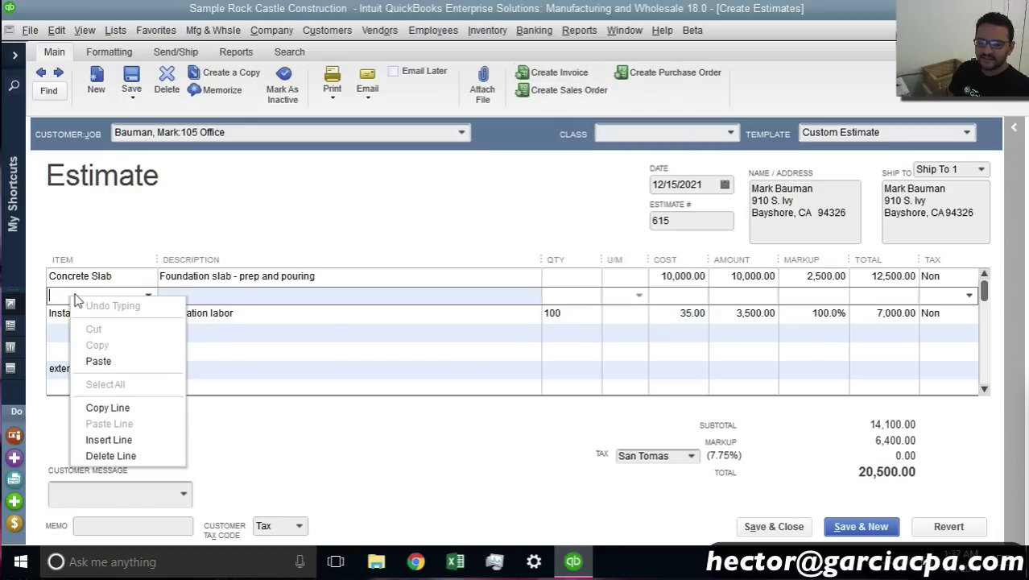
left_click(121, 456)
left_click(78, 311)
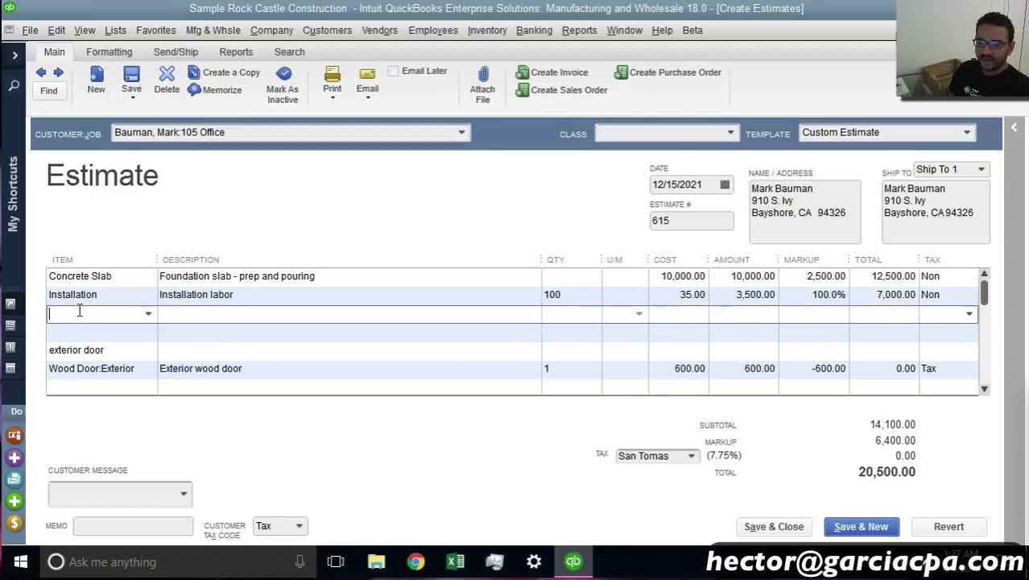
right_click(78, 311)
left_click(135, 468)
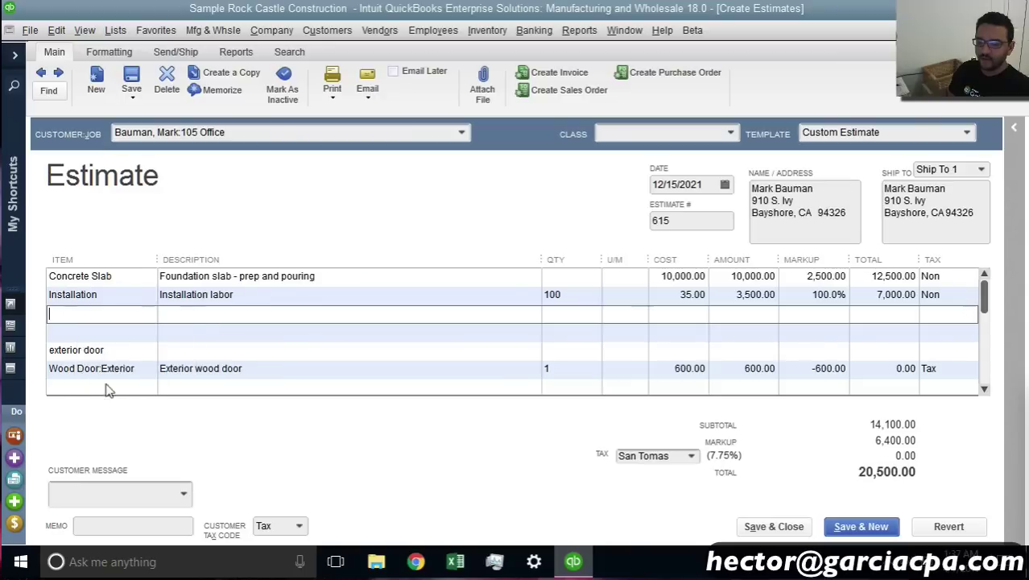
right_click(77, 314)
left_click(150, 473)
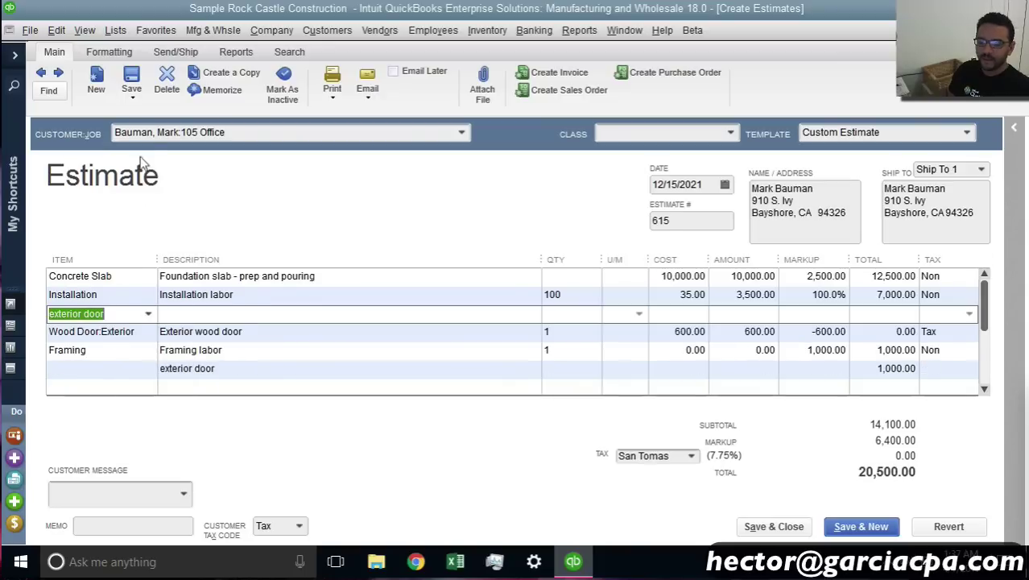
Save the estimate again with the blank lines removed, recording the changes and closing the spelling check
left_click(141, 81)
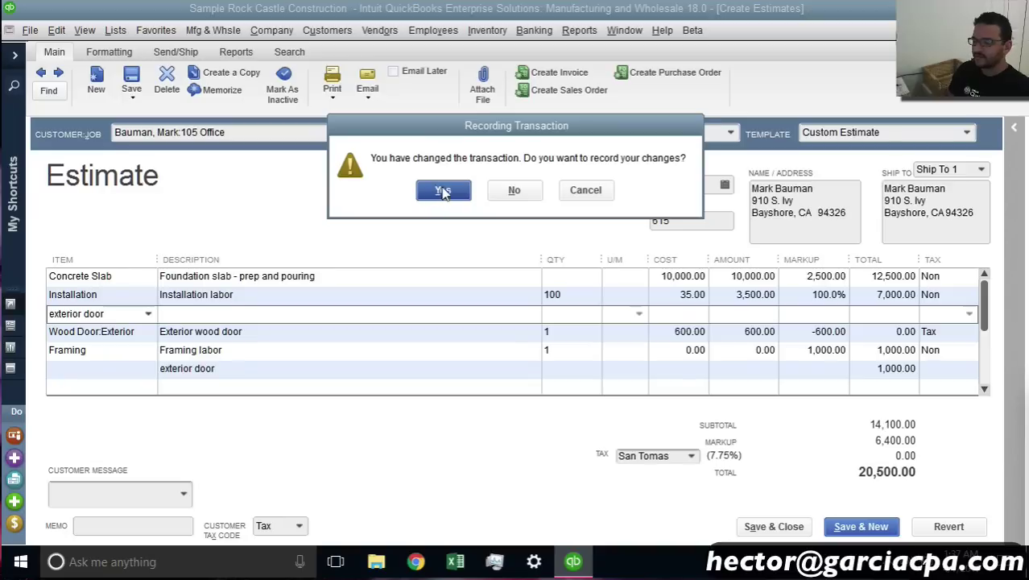
left_click(442, 189)
left_click(635, 392)
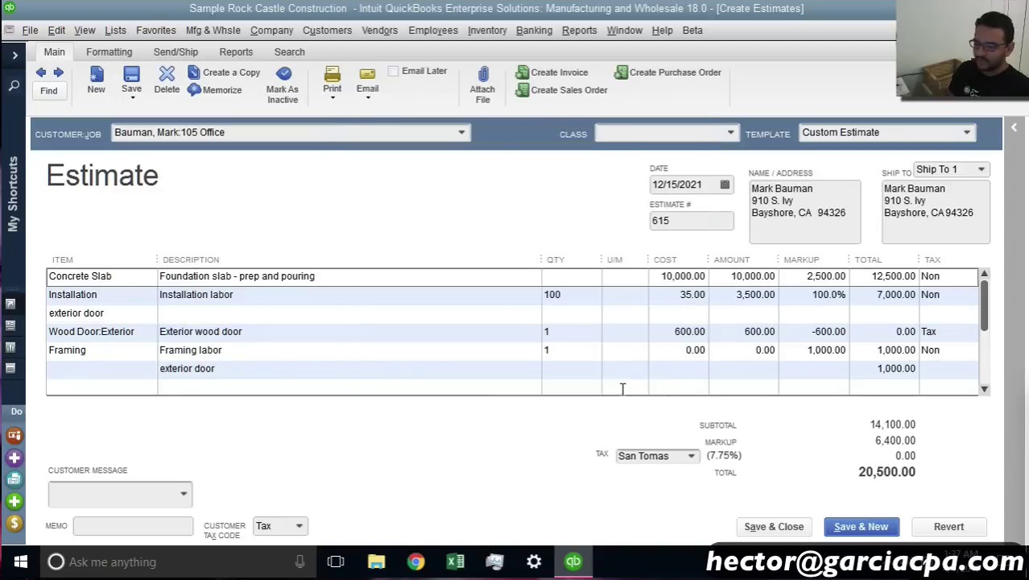
Start a progress invoice from the estimate for selected items or different percentages, showing quantity, rate and percentage for each item
left_click(554, 76)
left_click(232, 254)
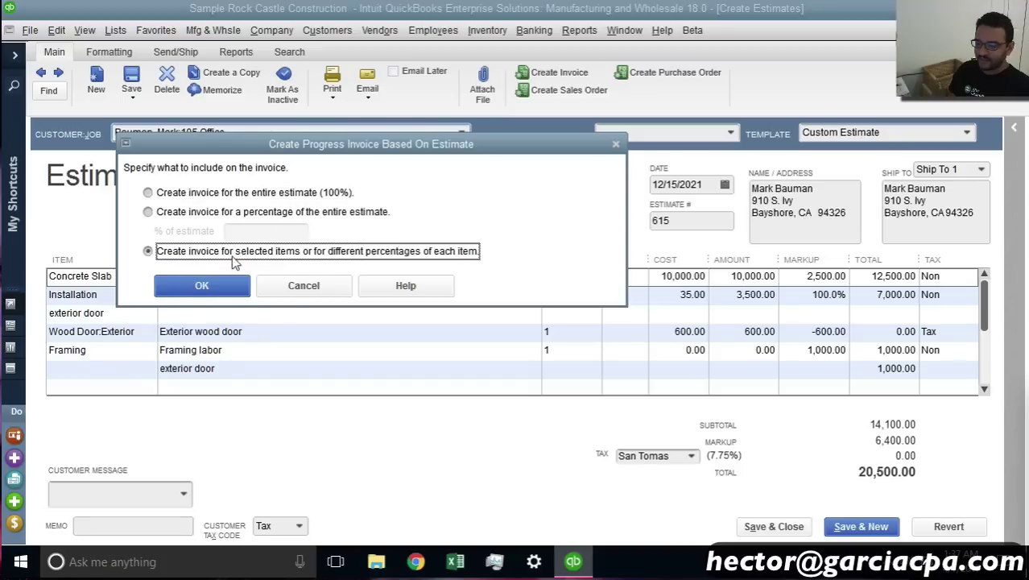
left_click(226, 287)
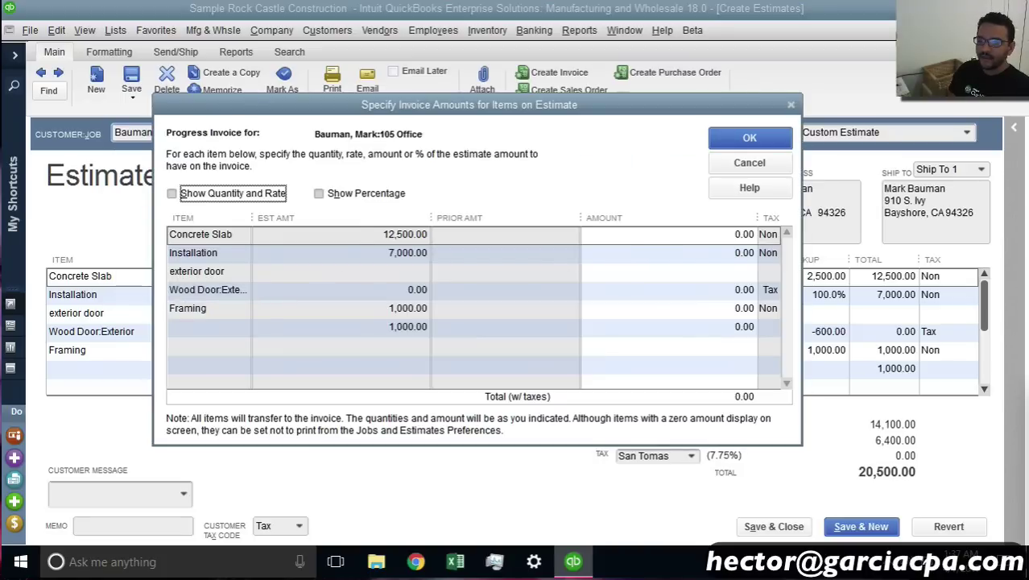
left_click(259, 195)
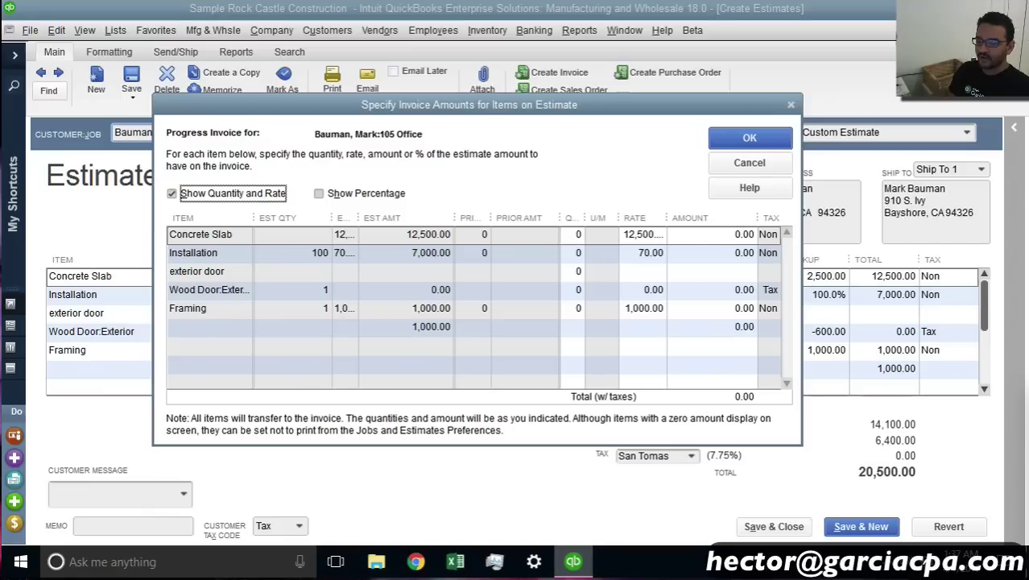
left_click(364, 194)
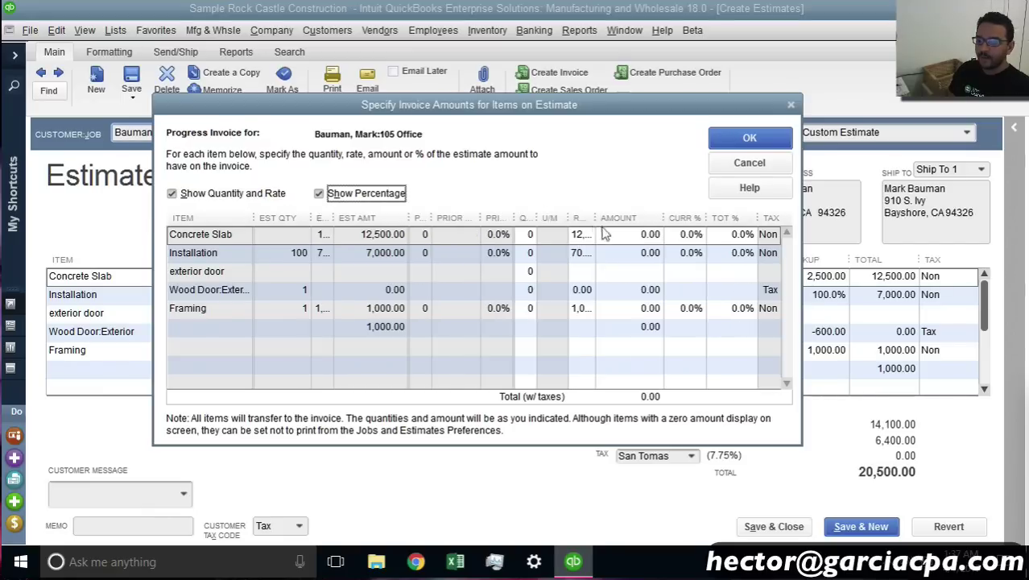
Set the current invoice percentage to 40% for Concrete Slab and 50% for Installation
left_click(689, 234)
type("40")
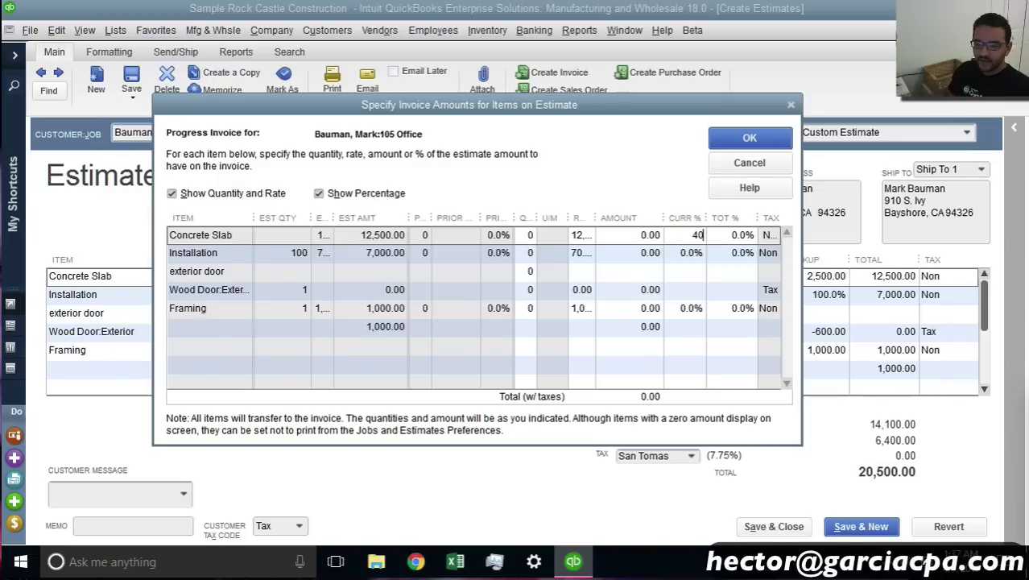
left_click(680, 252)
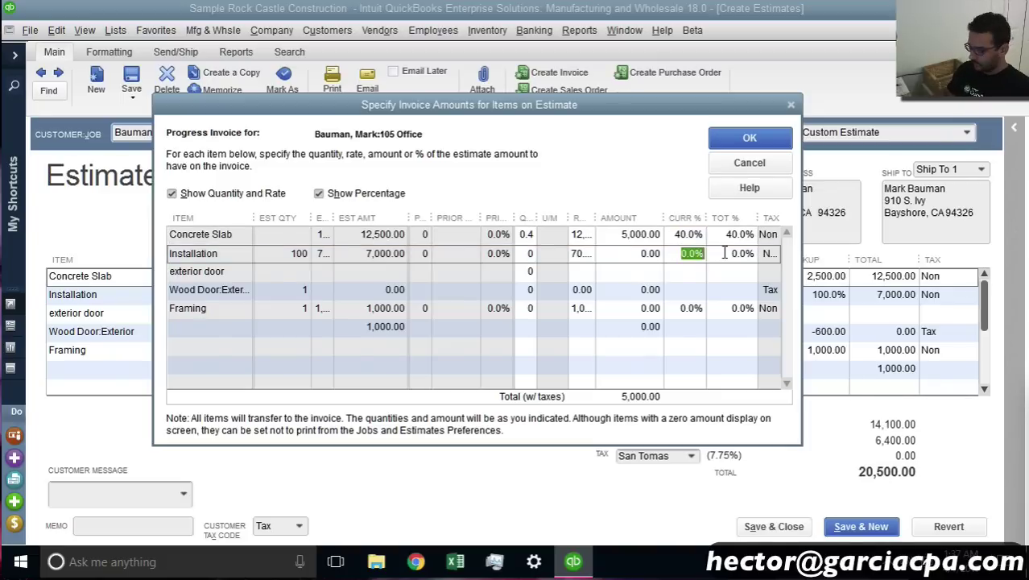
type("50")
key("Tab")
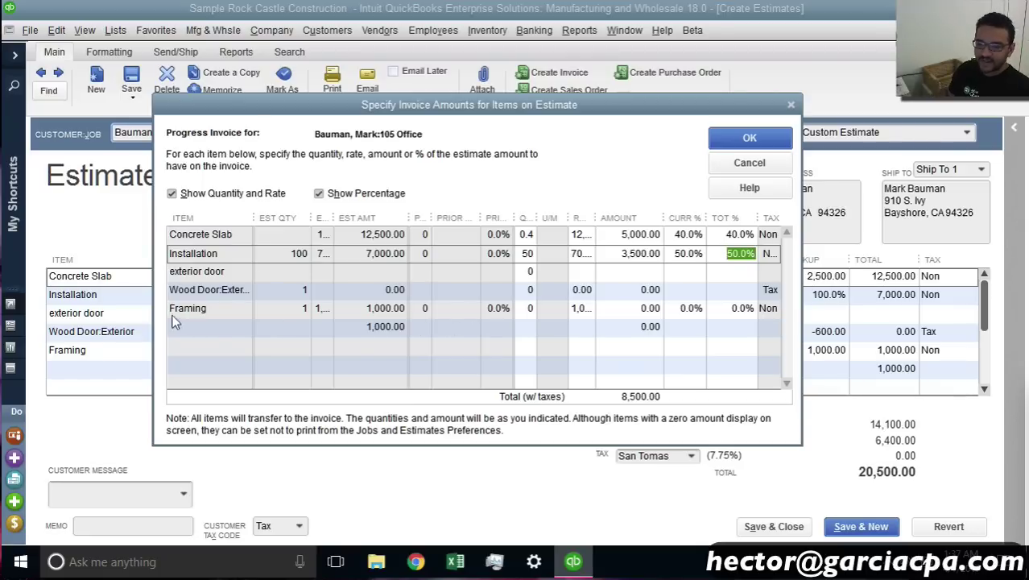
Set the wood door's invoice quantity to 1 at a 0.00 rate and generate the progress invoice
left_click(225, 293)
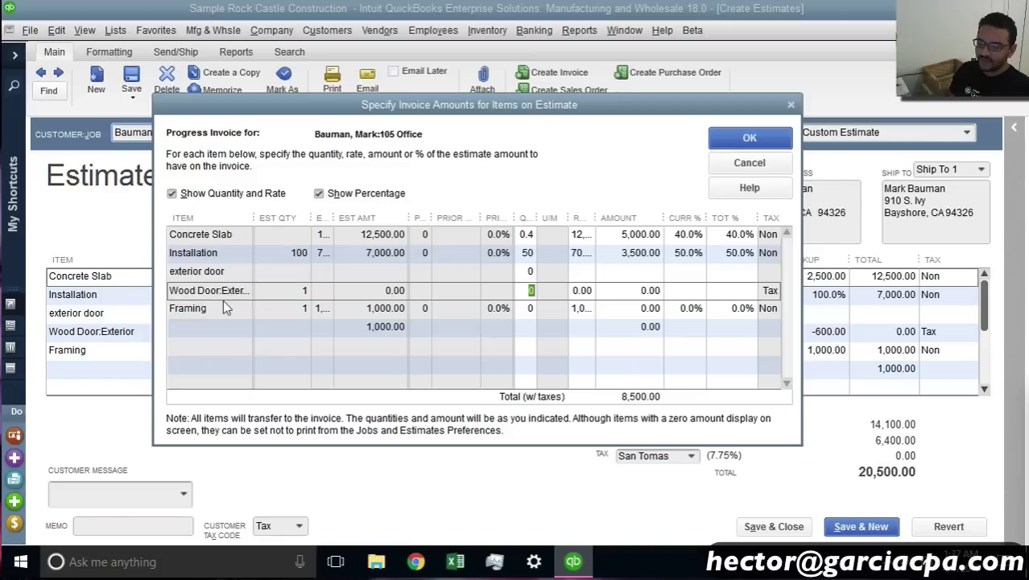
key("Down")
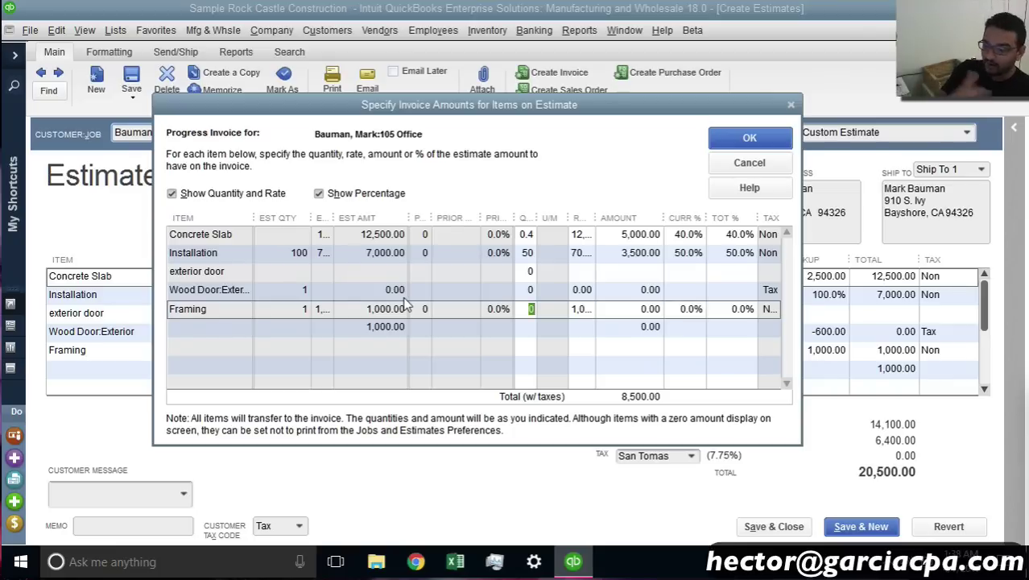
left_click(529, 290)
left_click(575, 291)
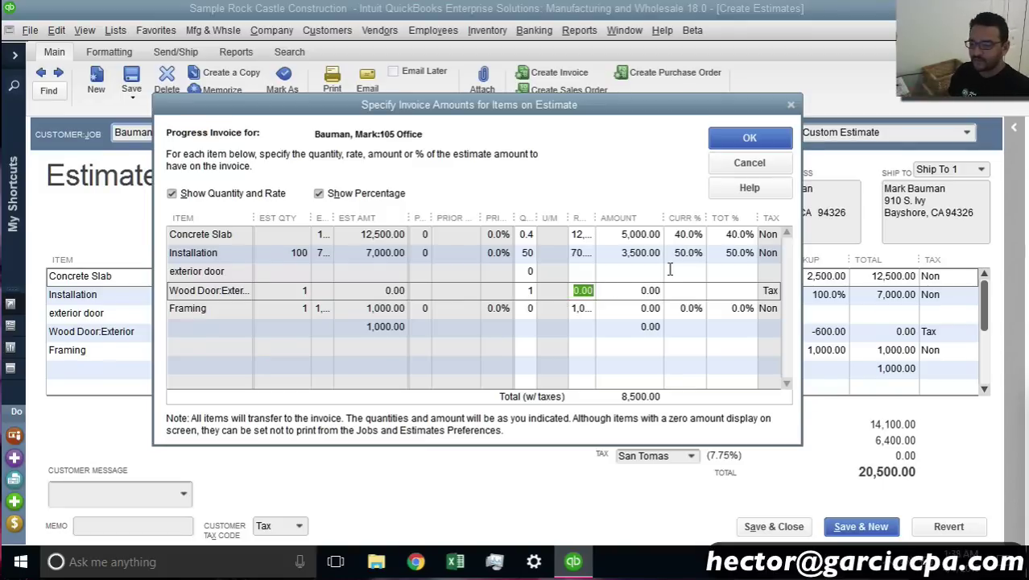
left_click(748, 137)
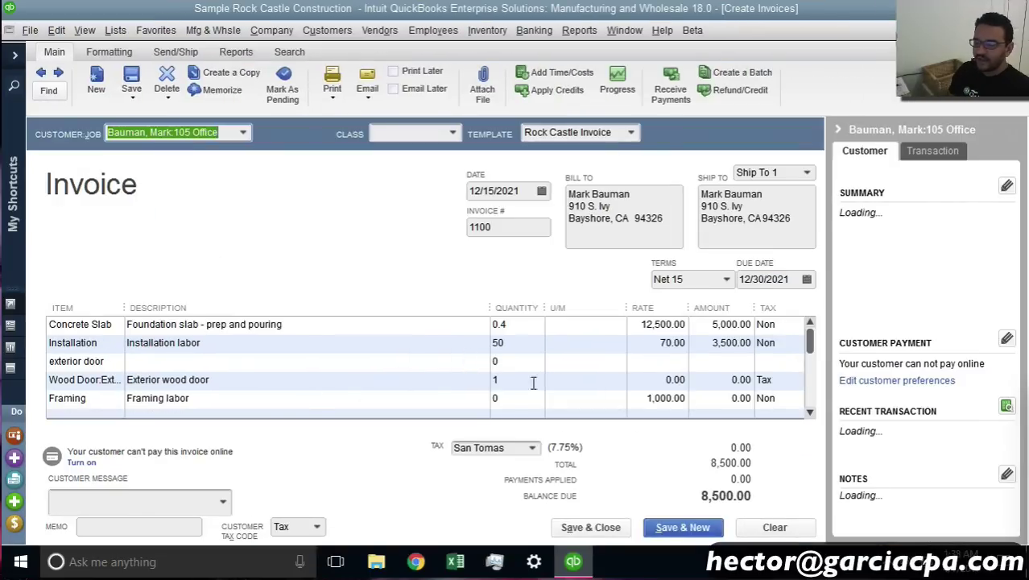
Examine the quantities and rates on the invoice's wood door, framing, installation and concrete slab lines
left_click(502, 381)
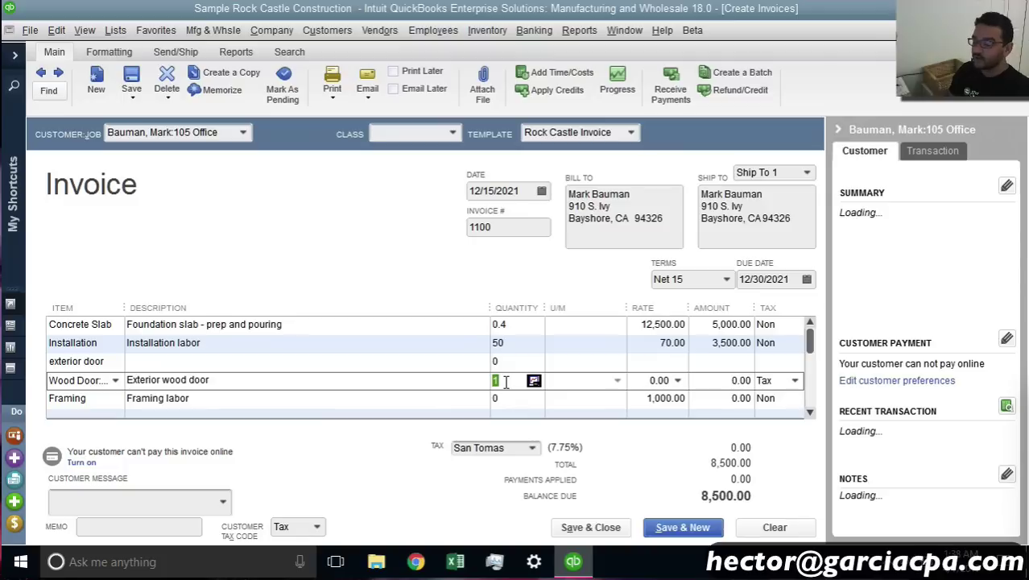
left_click(644, 381)
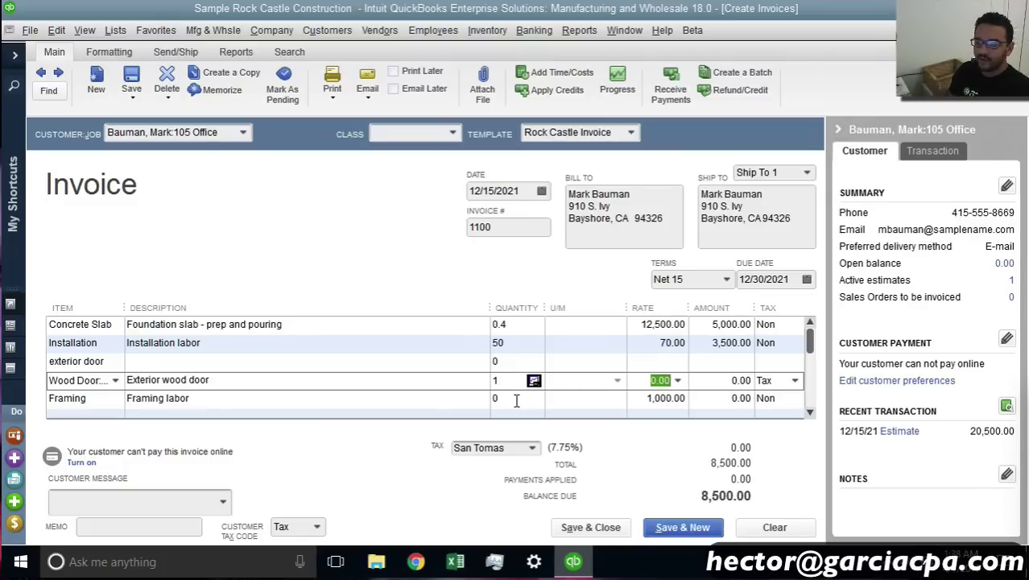
left_click(404, 392)
left_click(524, 300)
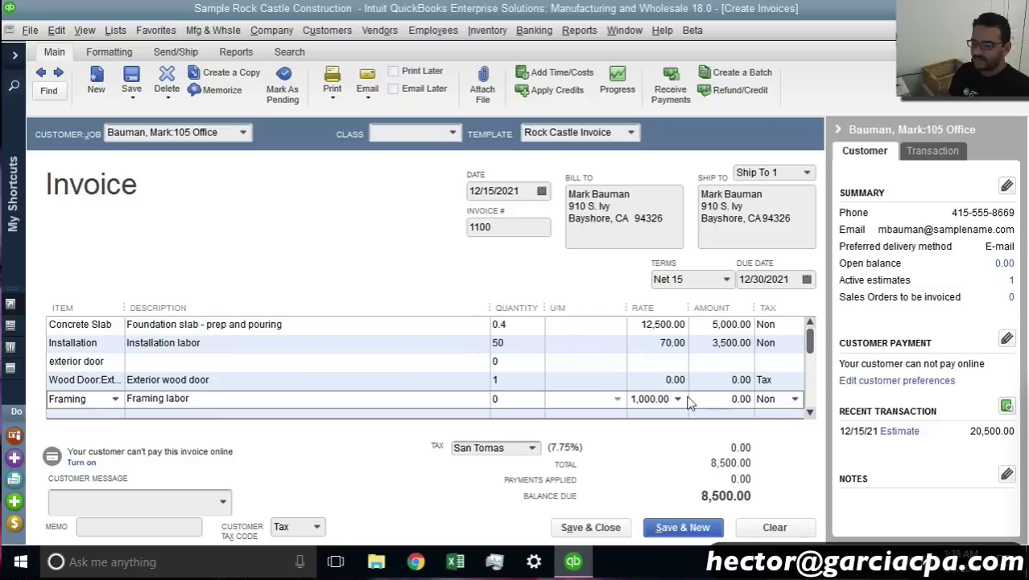
left_click(510, 342)
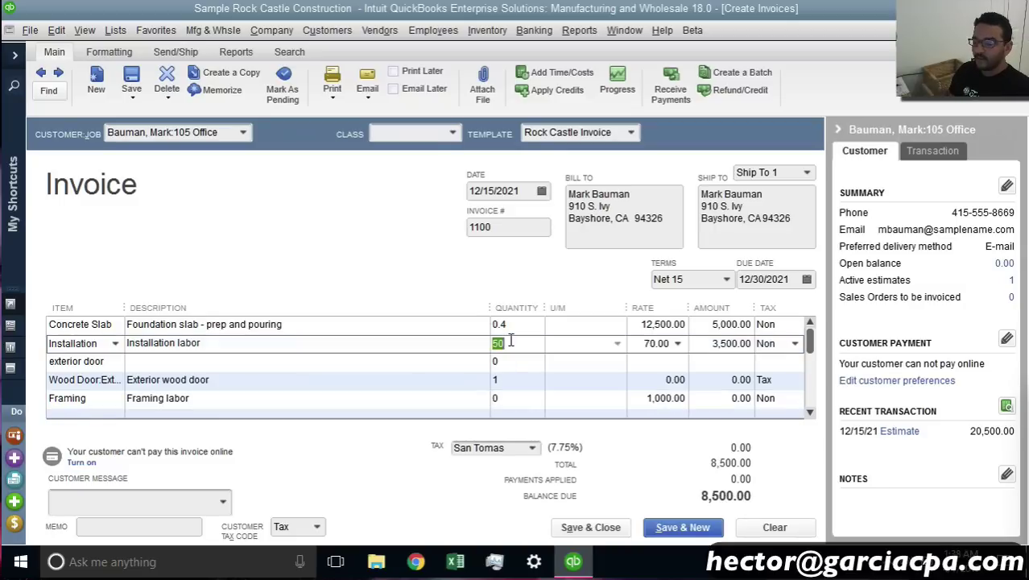
left_click(502, 343)
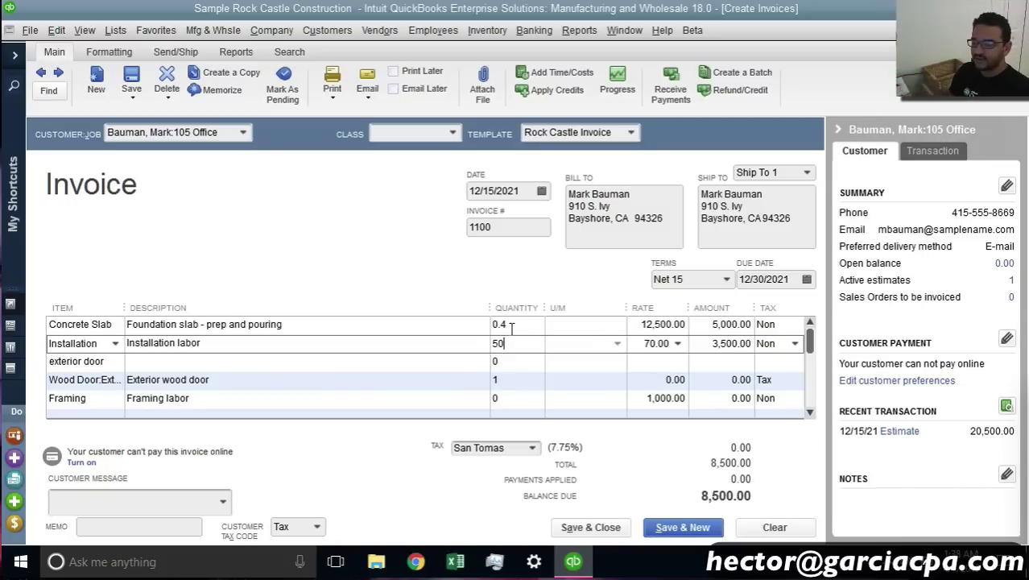
key("Up")
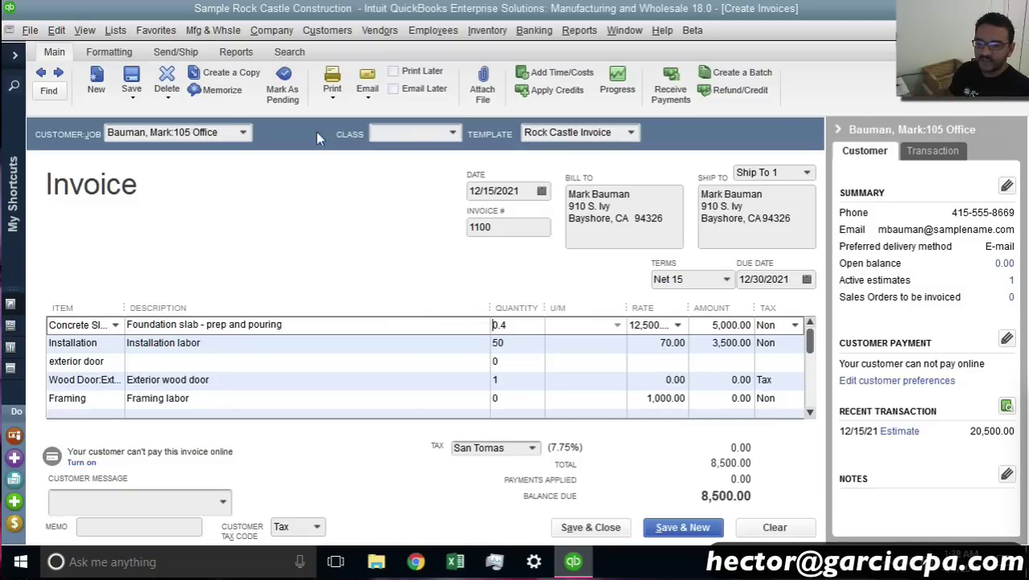
Preview the printed invoice, skipping the spelling check, and examine which item lines print before closing the preview
left_click(330, 98)
left_click(333, 108)
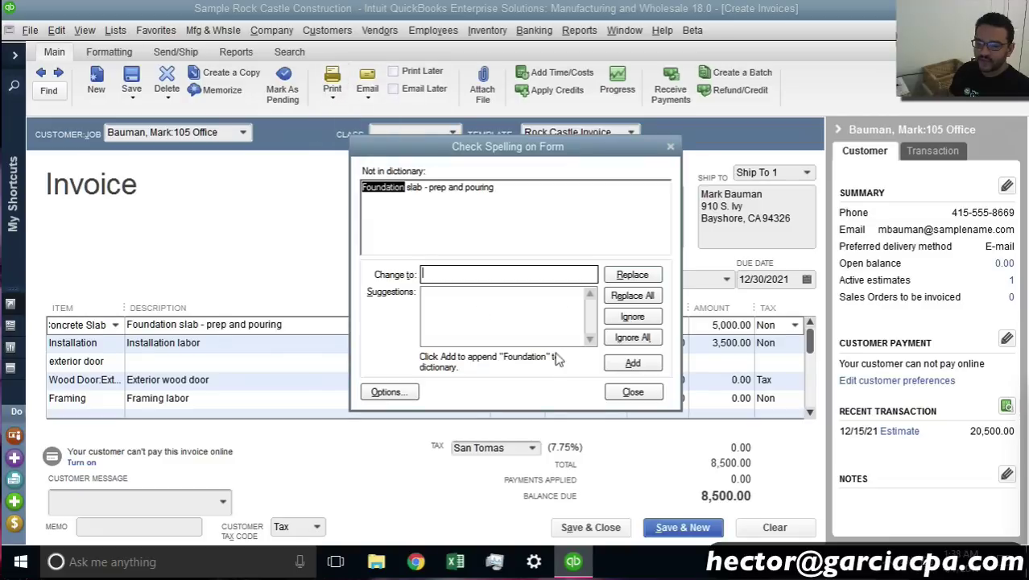
left_click(614, 390)
left_click(323, 274)
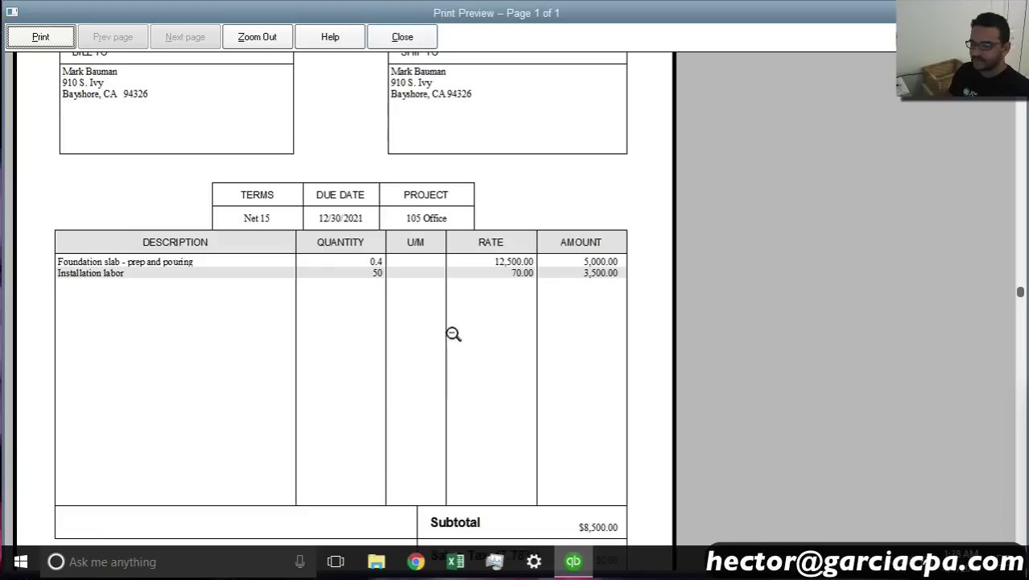
left_click(404, 37)
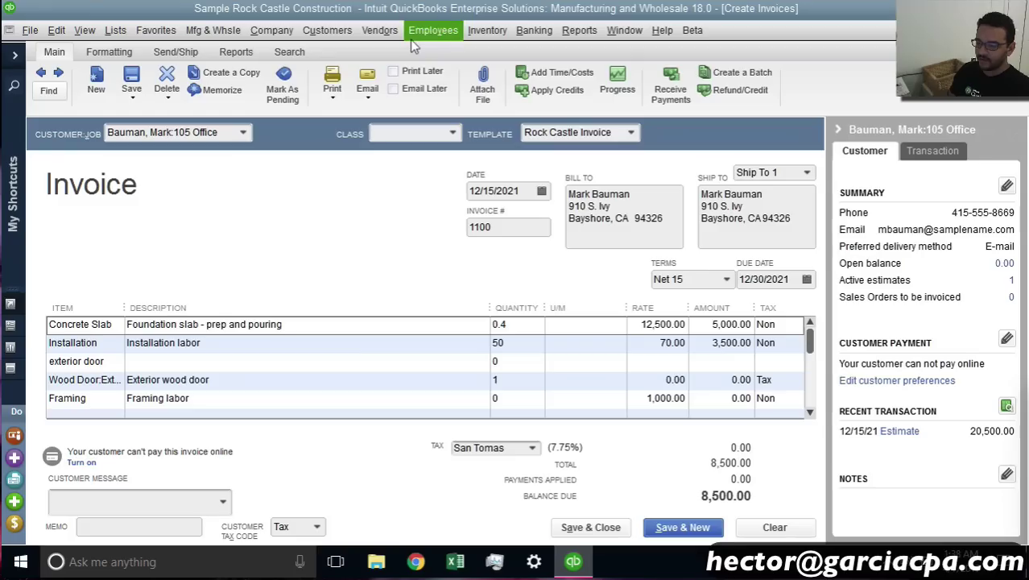
Save and close the 105 Office progress invoice, skipping the spelling check
left_click(588, 528)
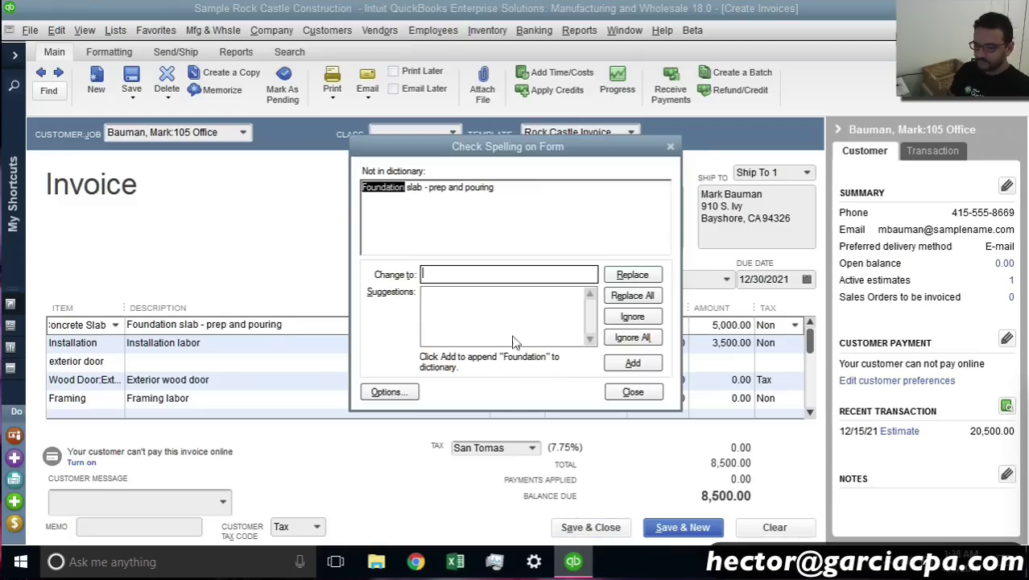
left_click(628, 395)
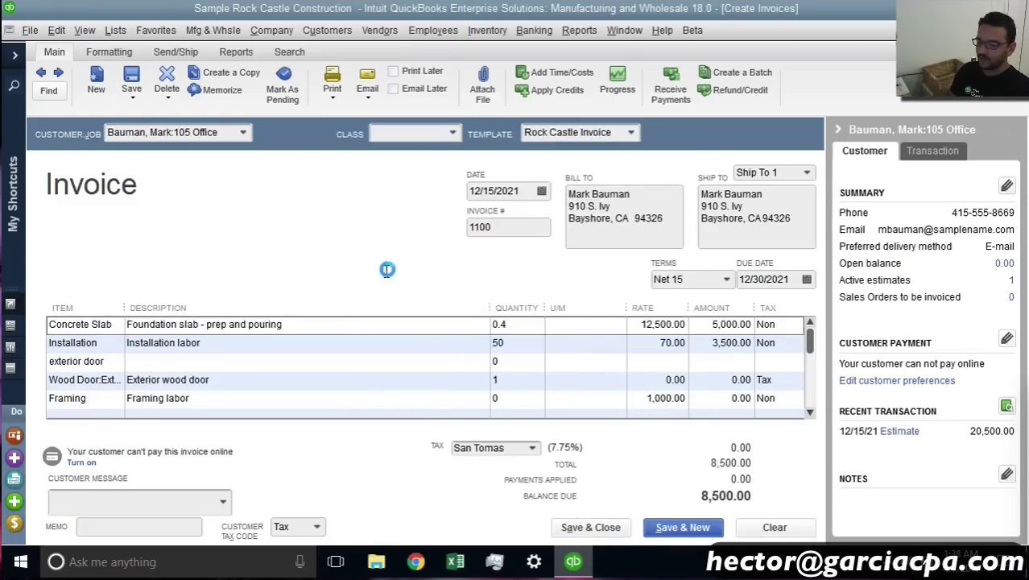
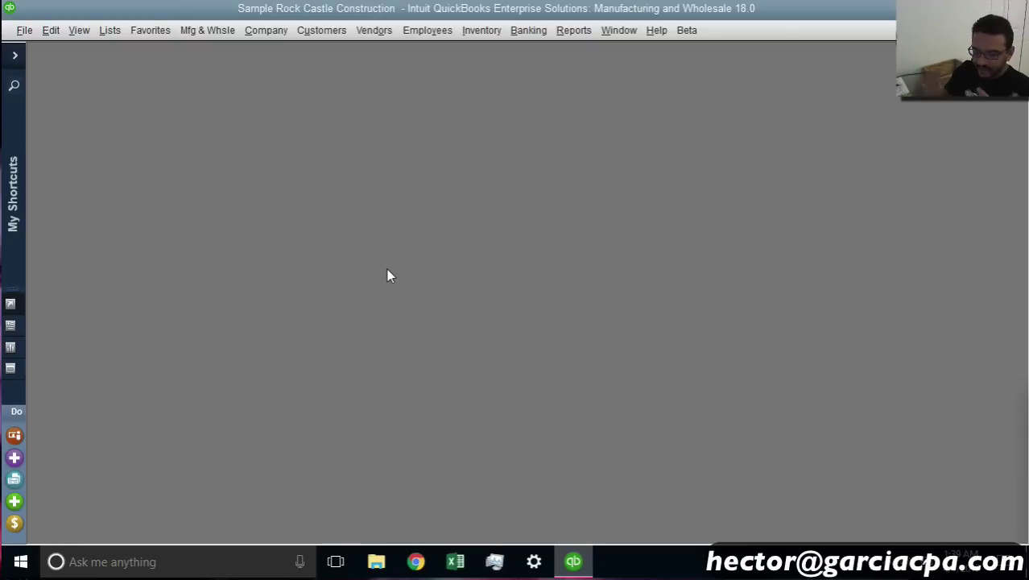
Open the Job Progress Invoices vs. Estimates report, maximize it, and examine the 105 Office job's estimate total, invoiced amount and progress percentage
left_click(582, 33)
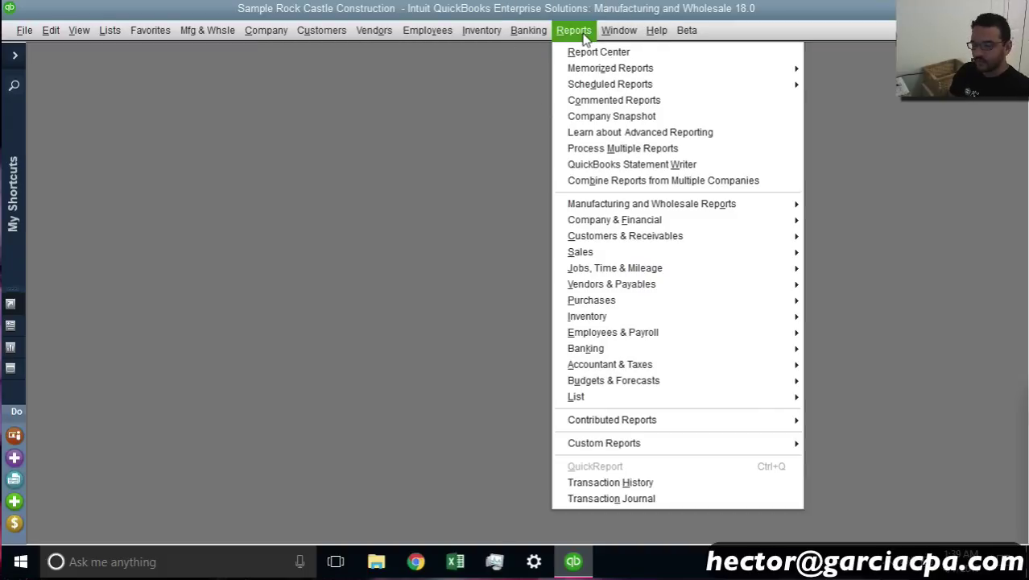
left_click(676, 268)
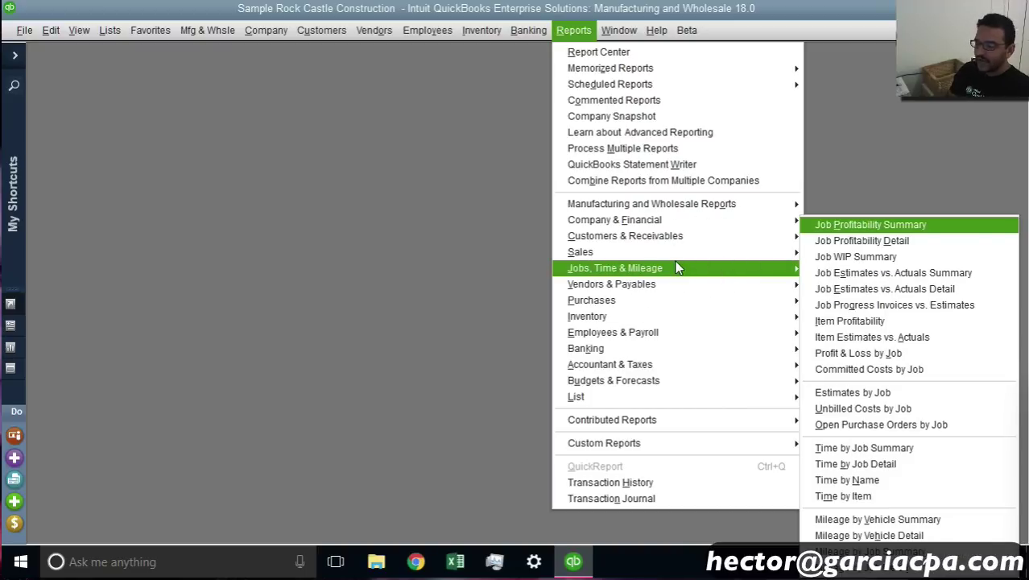
left_click(952, 314)
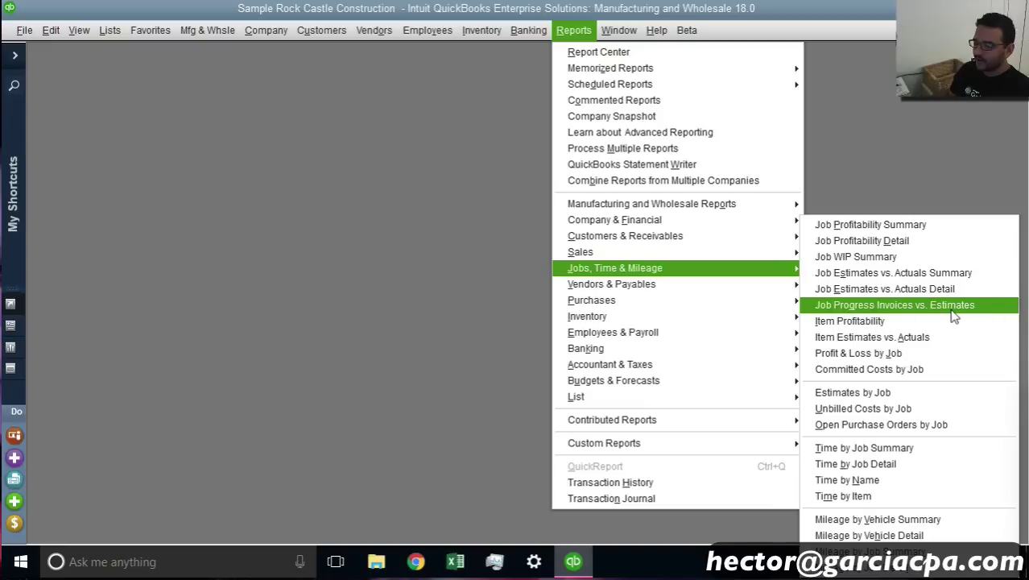
left_click(953, 314)
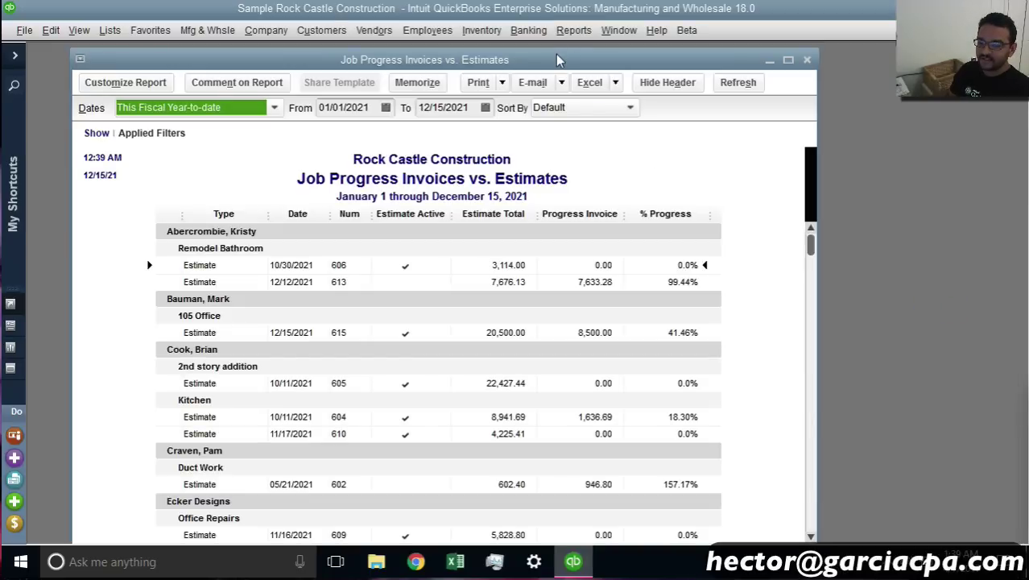
double_click(557, 58)
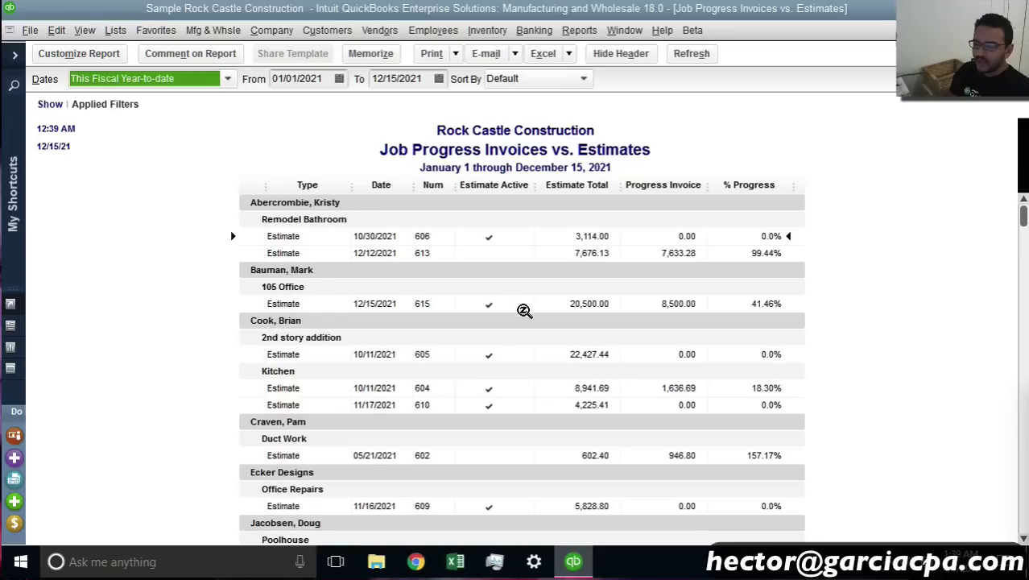
left_click(605, 309)
key("ctrl")
key("ctrl")
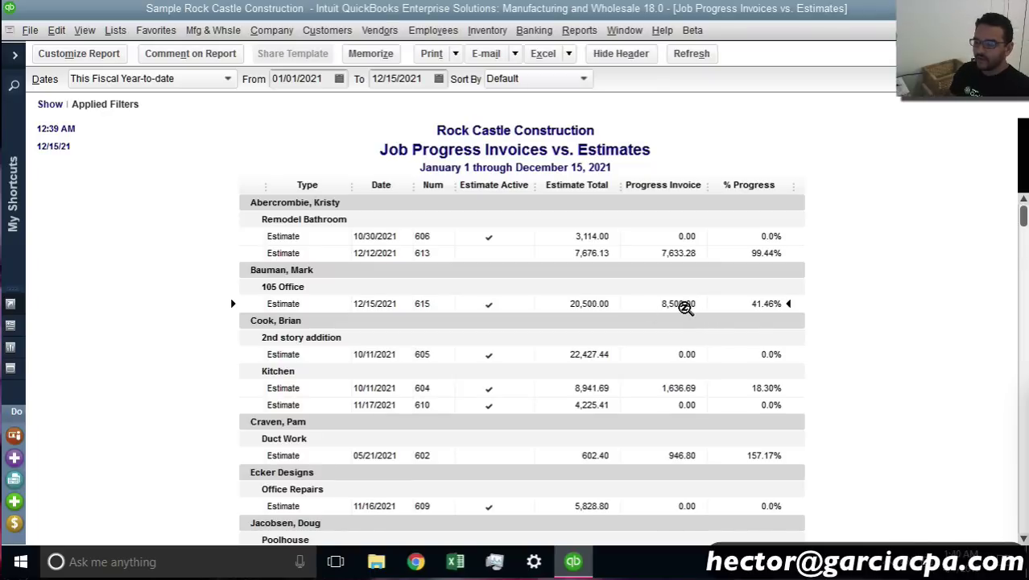
key("ctrl")
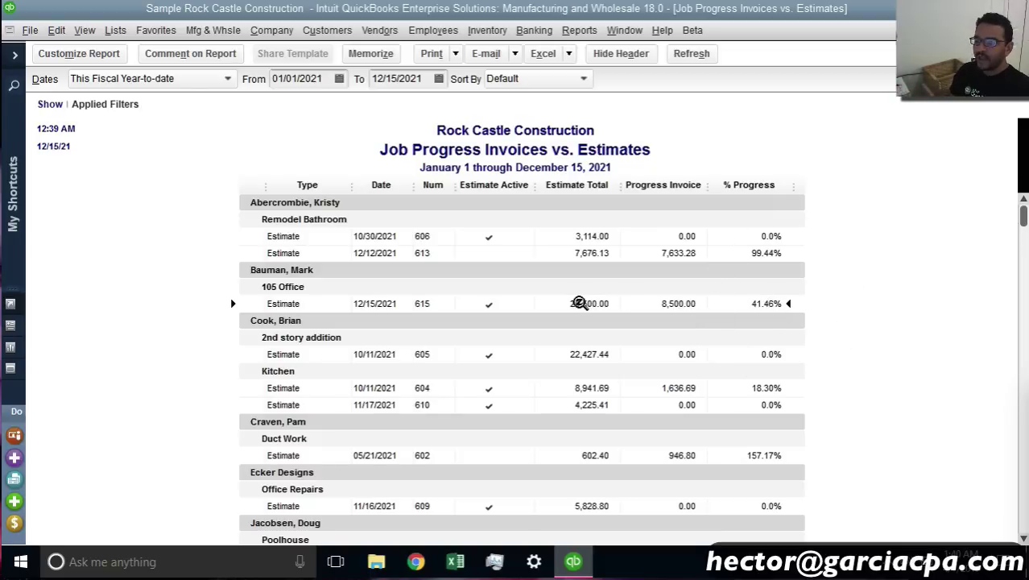
Open the 105 Office estimate from the report and examine its transaction history and related transactions
double_click(768, 300)
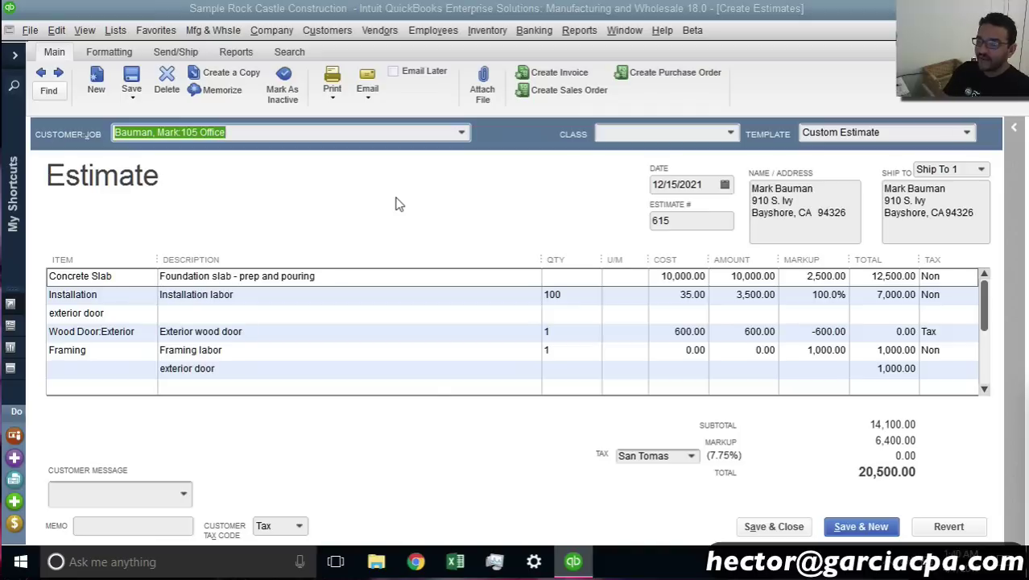
key("ctrl+h")
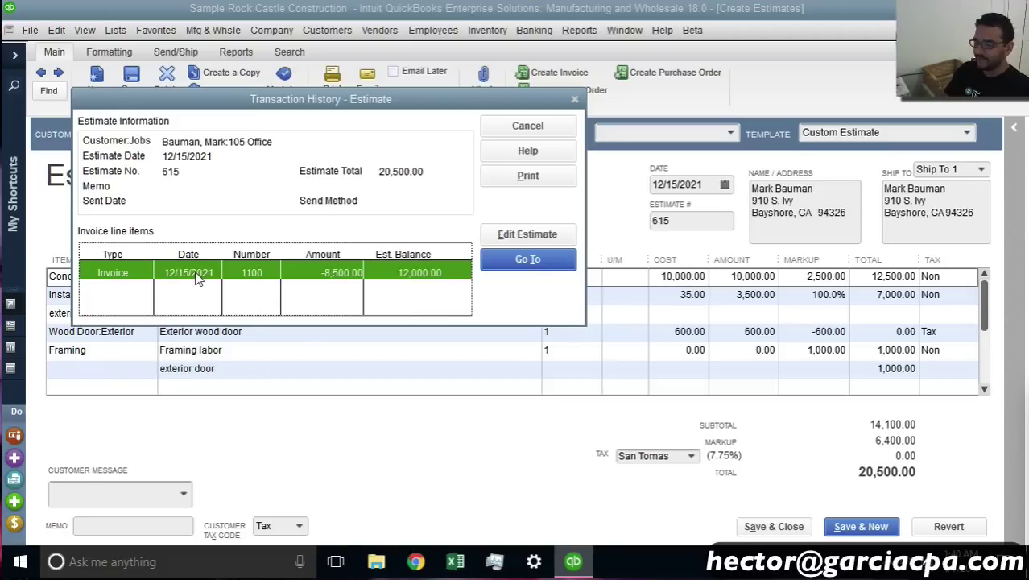
left_click(576, 99)
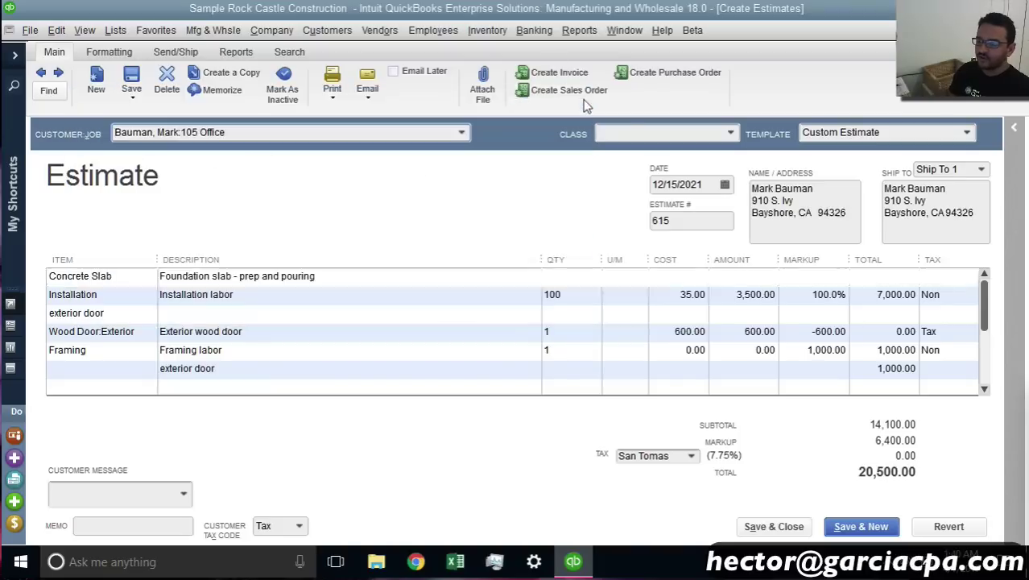
left_click(1012, 130)
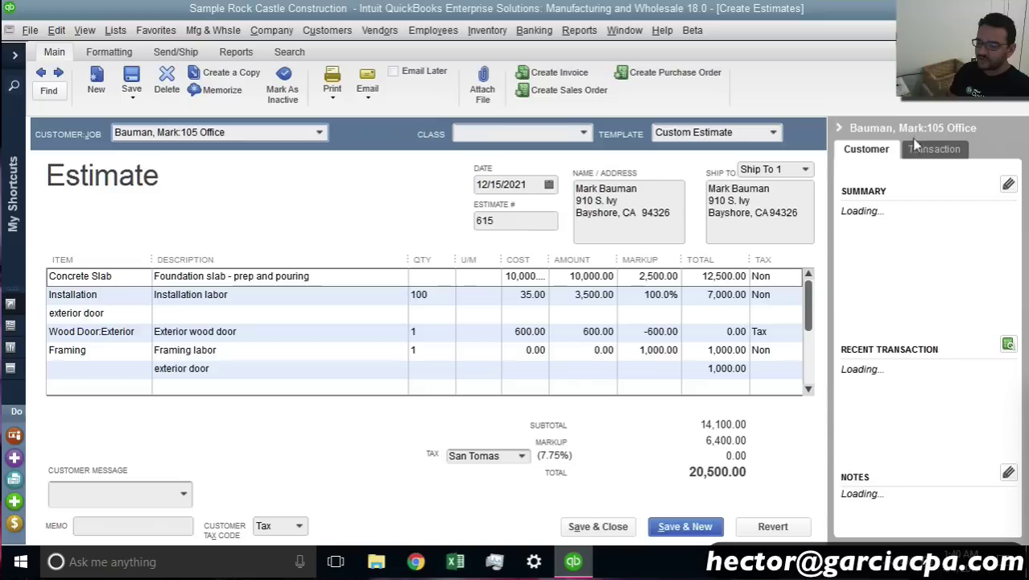
left_click(932, 152)
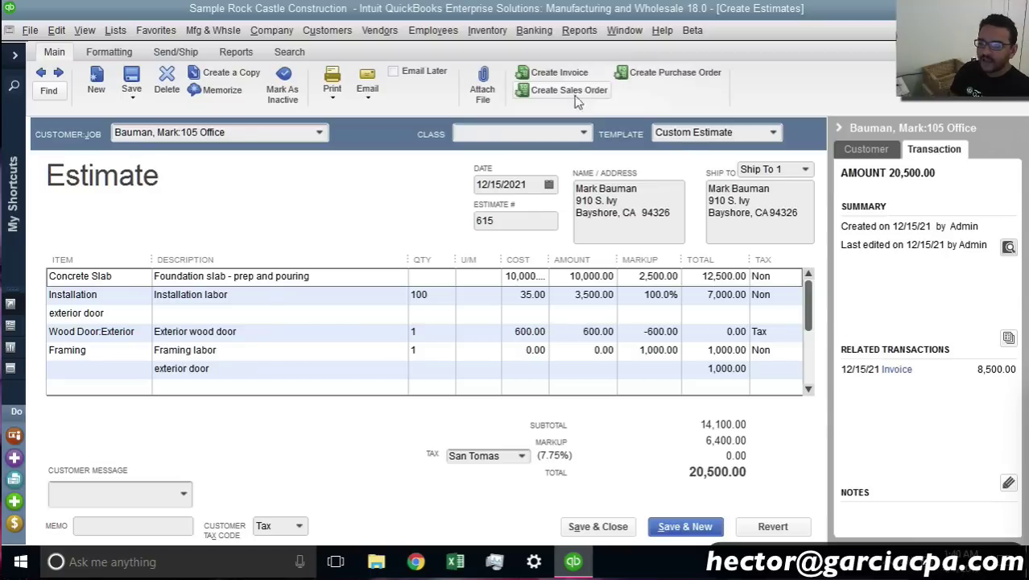
Start another progress invoice from the estimate for selected items or for different percentages of each item
left_click(563, 73)
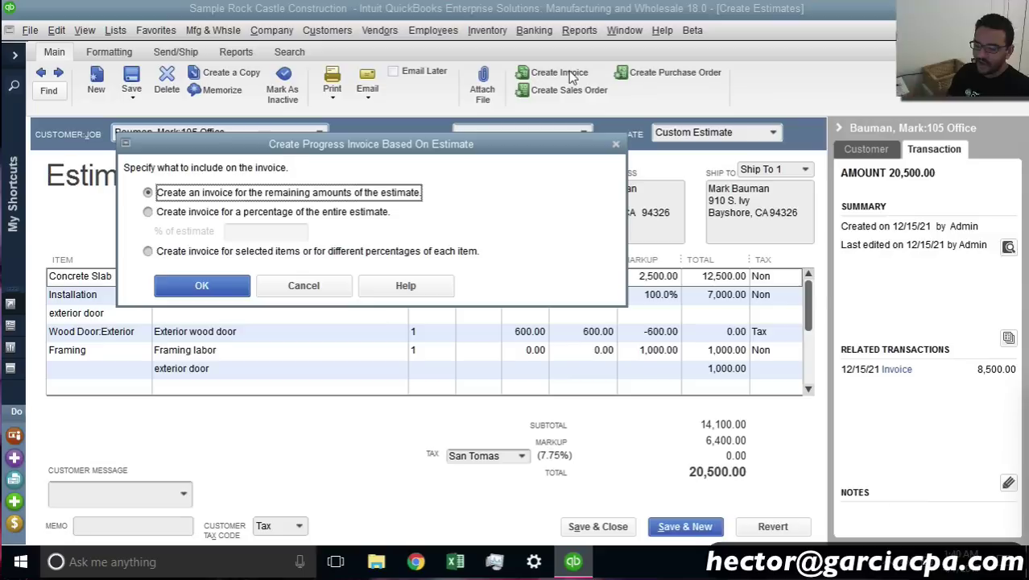
left_click(198, 254)
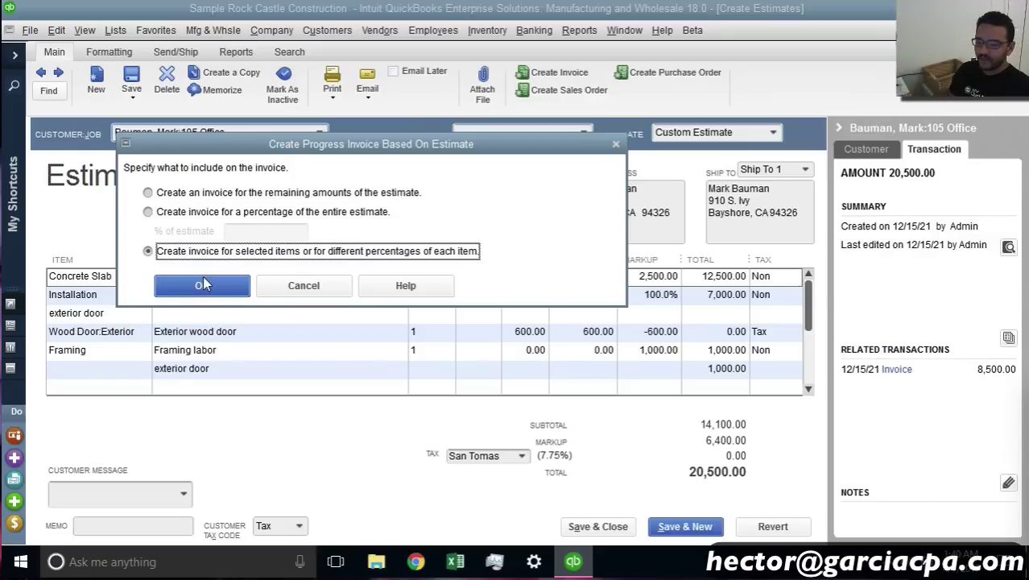
left_click(203, 284)
Reposition the invoice amounts dialog and resize its columns to make the estimate rate, prior quantity and prior percentage easier to read
left_click_drag(542, 112, 477, 116)
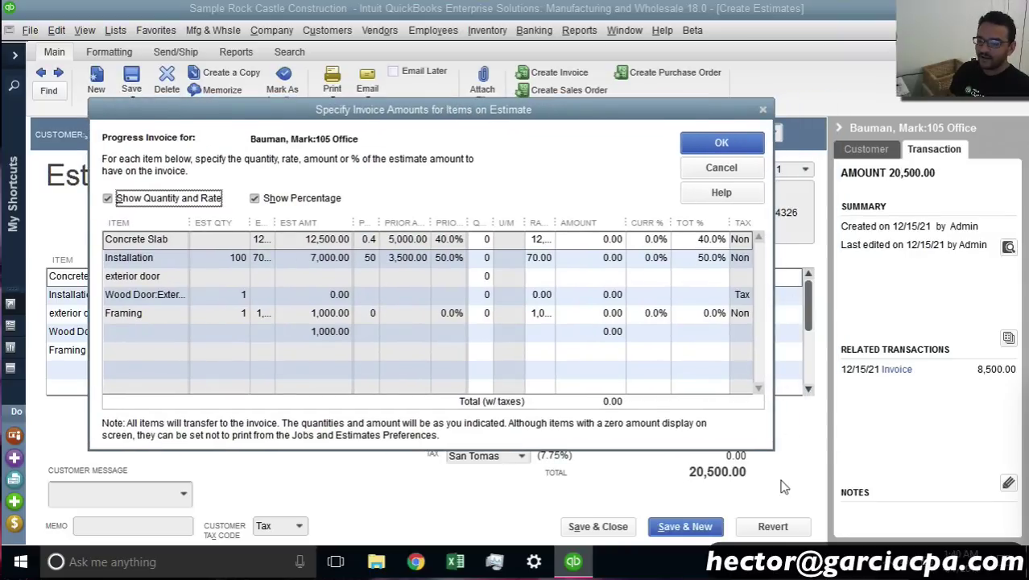
mouse_move(277, 117)
left_mouse_down()
mouse_move(257, 119)
mouse_move(294, 123)
left_mouse_up()
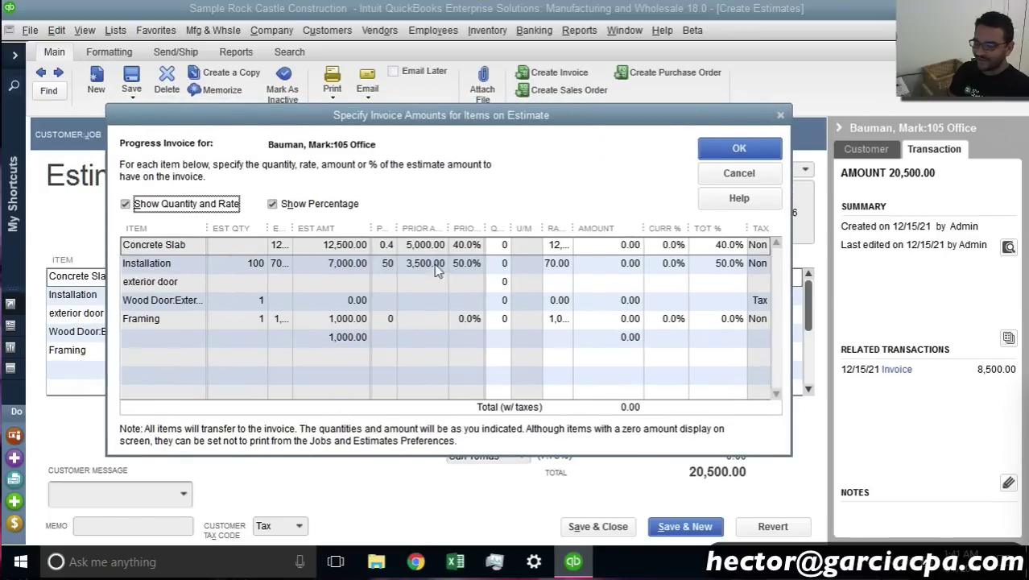
mouse_move(274, 227)
left_mouse_down()
mouse_move(240, 229)
mouse_move(282, 229)
left_mouse_up()
left_click_drag(385, 229, 326, 226)
left_click_drag(471, 229, 532, 229)
left_click_drag(424, 229, 415, 229)
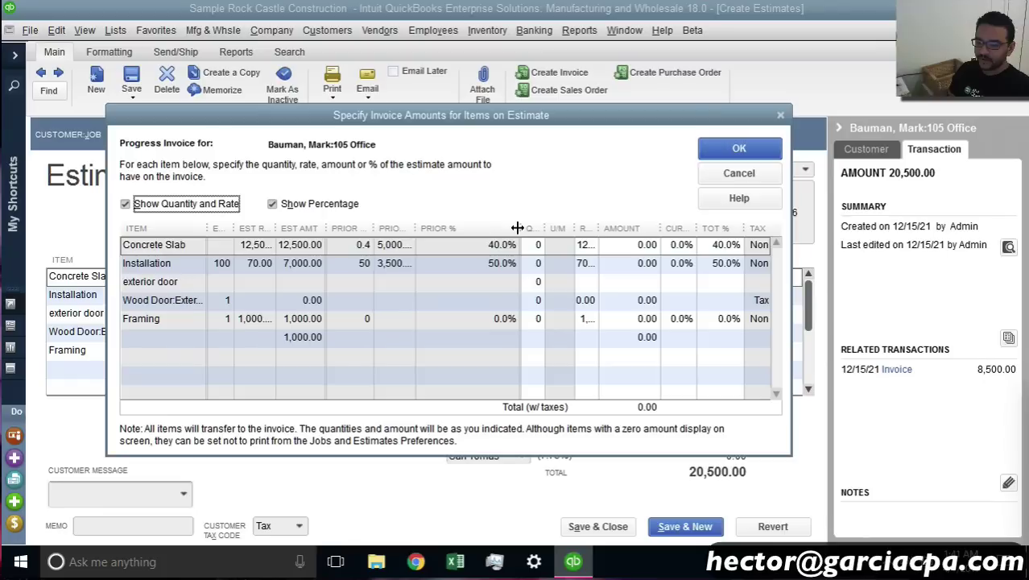
left_click_drag(522, 228, 479, 229)
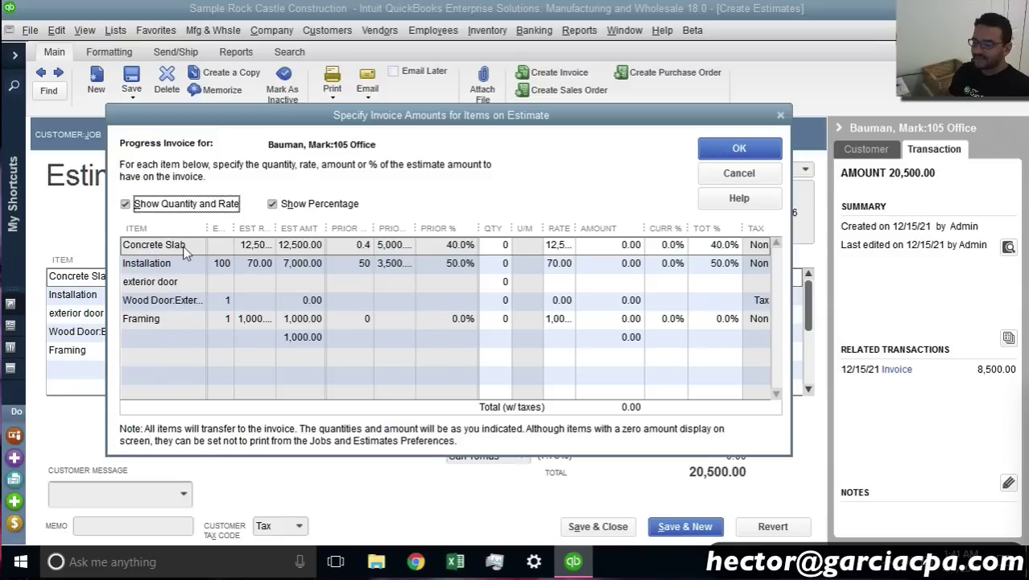
Set the current invoice percentage to 60% for Concrete Slab and 25% for Installation
left_click(671, 246)
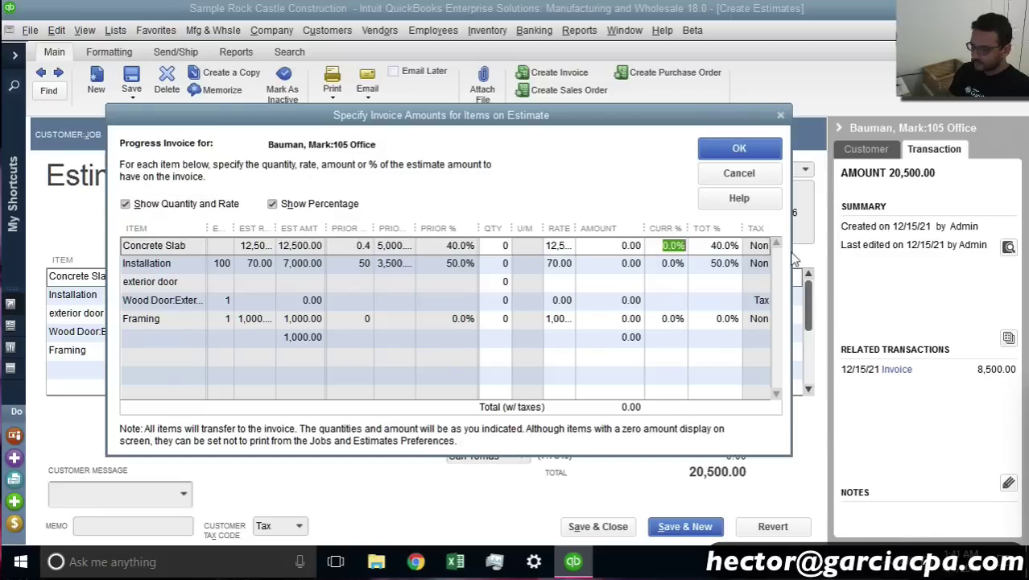
type("60")
key("Tab")
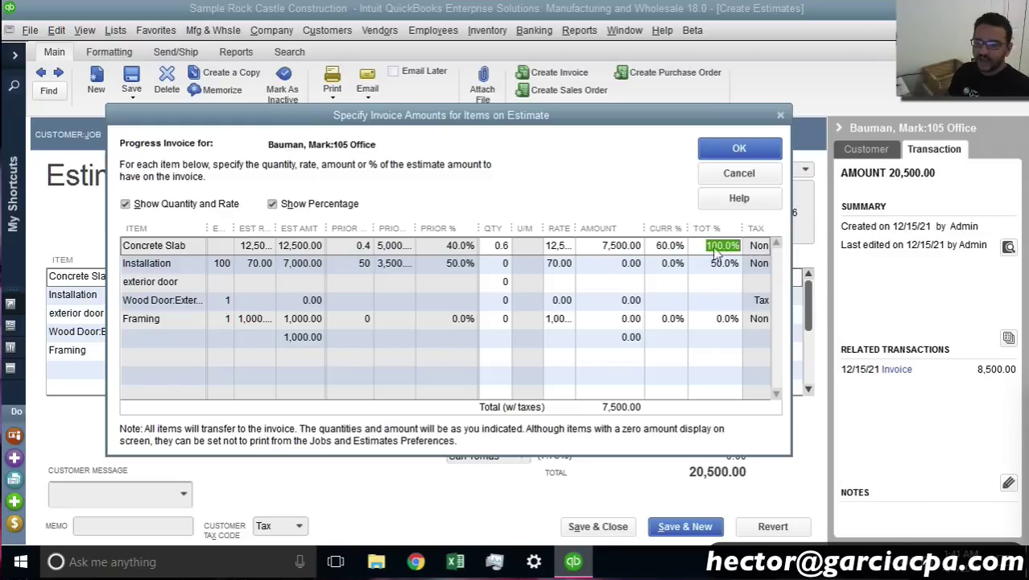
left_click(656, 266)
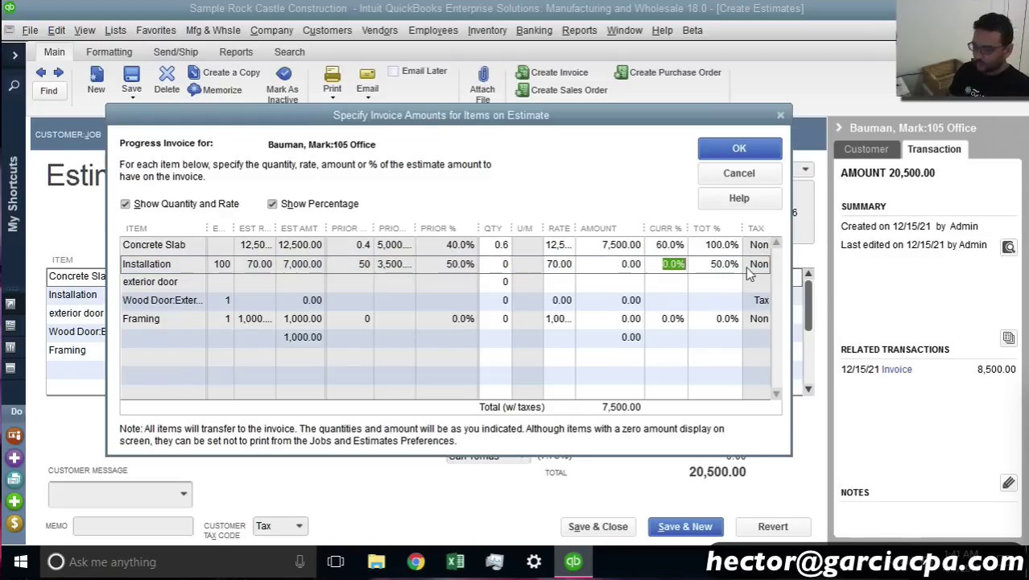
type("25")
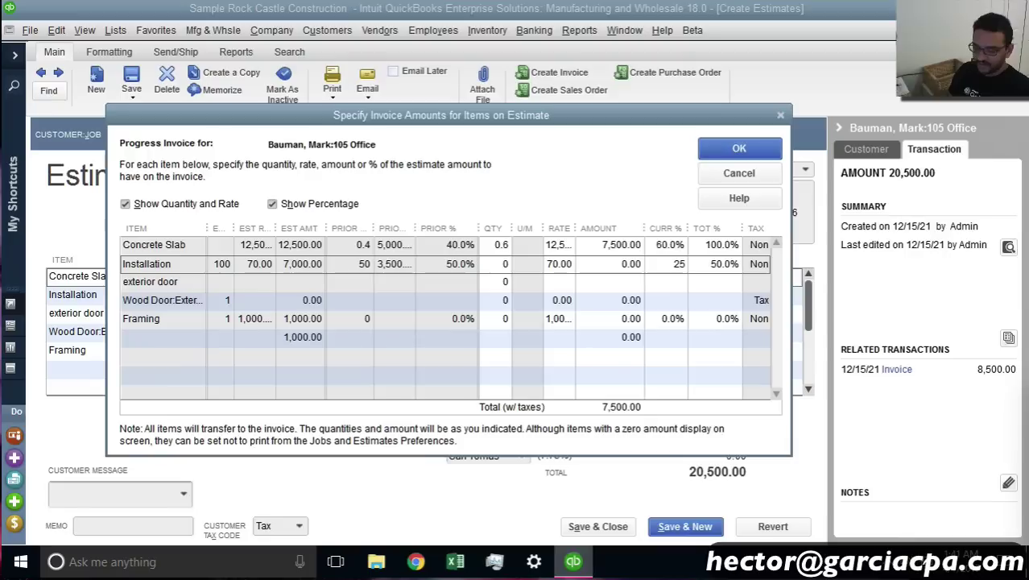
key("Tab")
left_click(708, 264)
left_click_drag(708, 264, 777, 268)
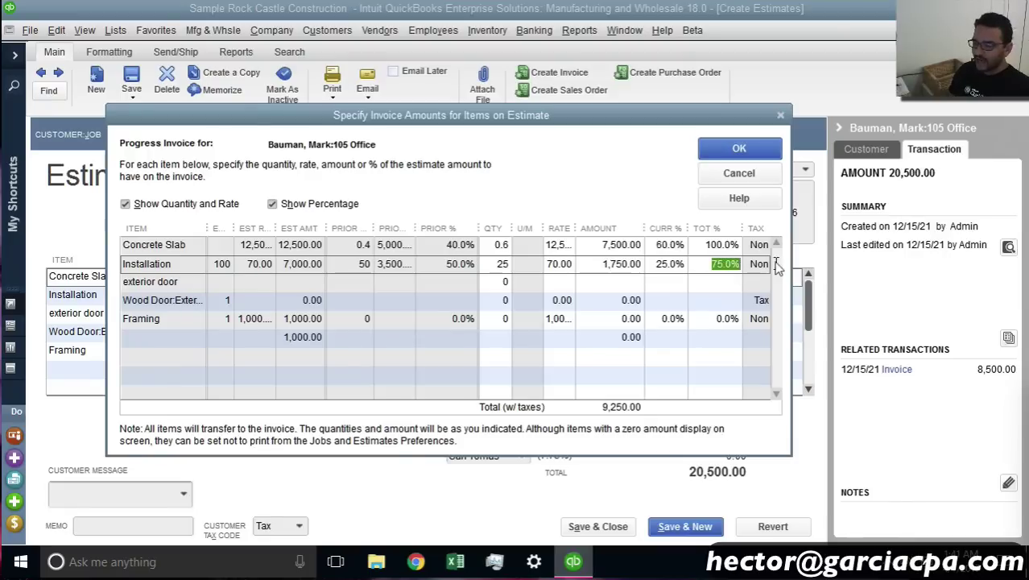
Set the current invoice percentage to 50% for Framing and generate the progress invoice
left_click(178, 321)
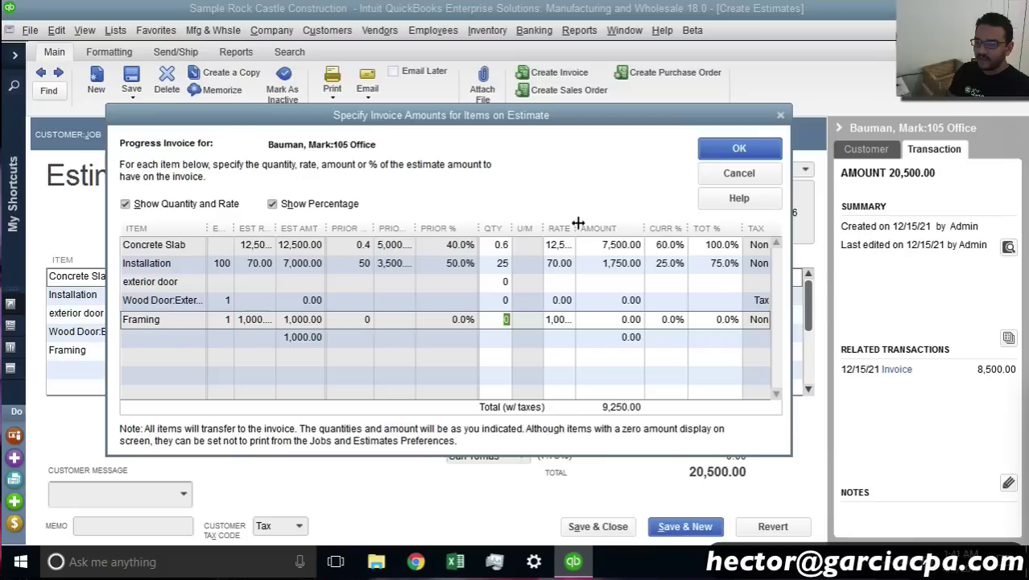
type("50")
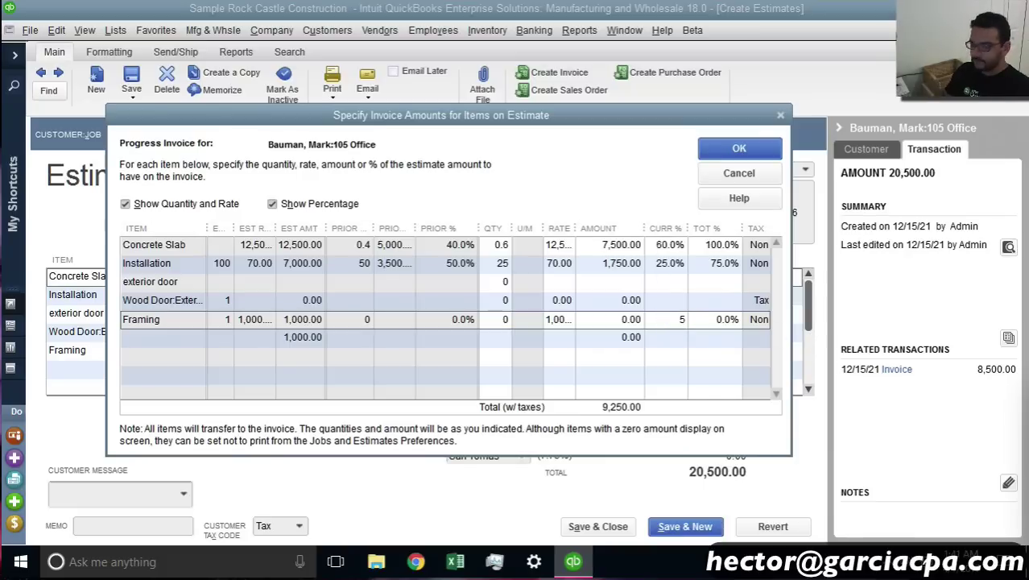
key("Tab")
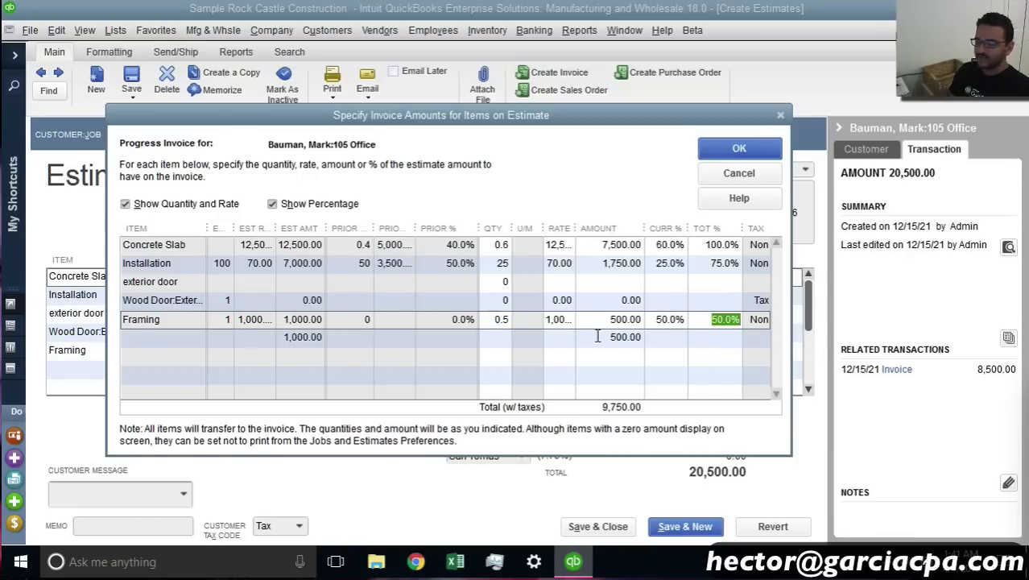
left_click(728, 153)
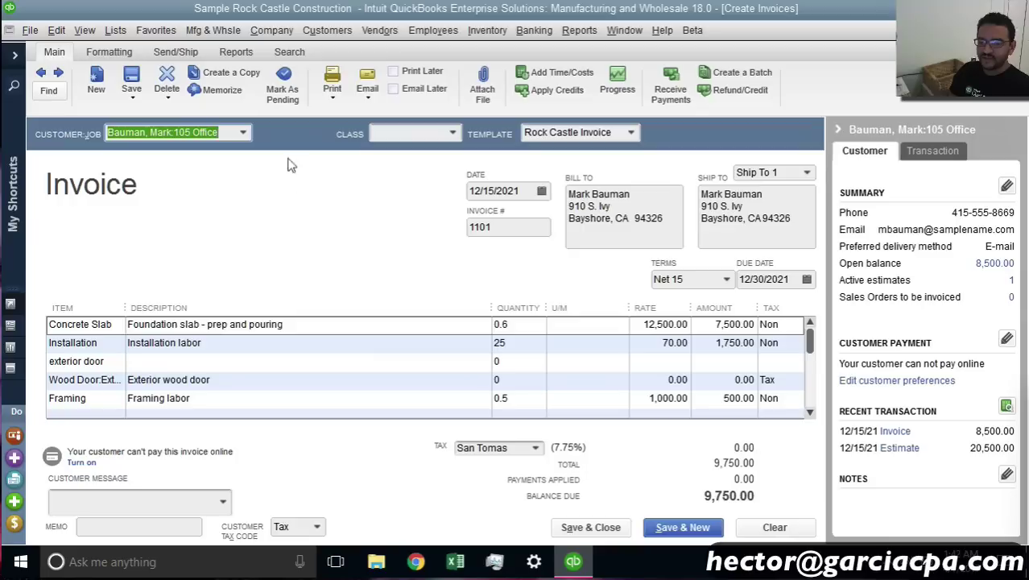
Preview the second progress invoice as printed, zoom in on its item lines to examine them, and close the preview
left_click(334, 98)
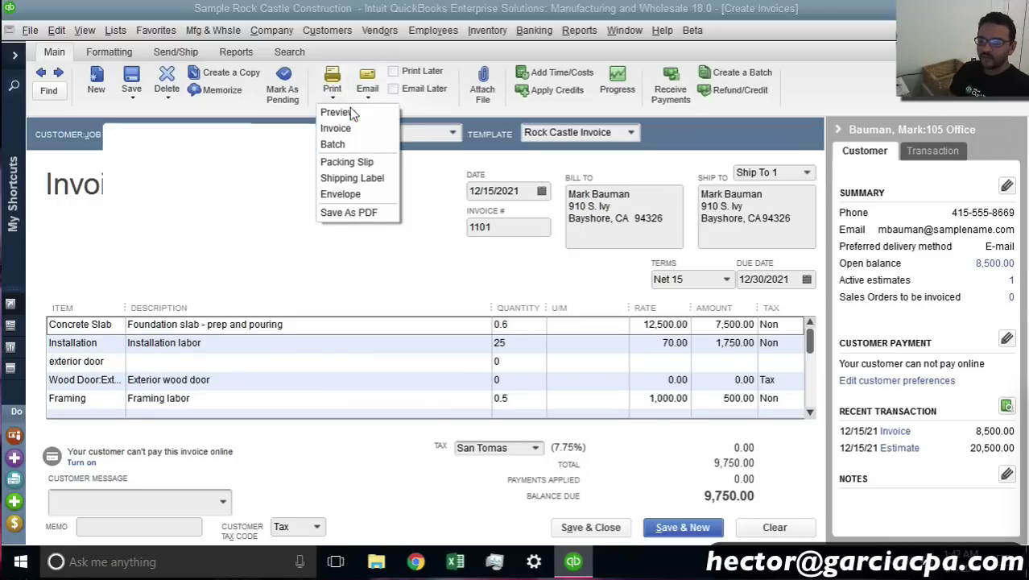
left_click(337, 110)
left_click(351, 315)
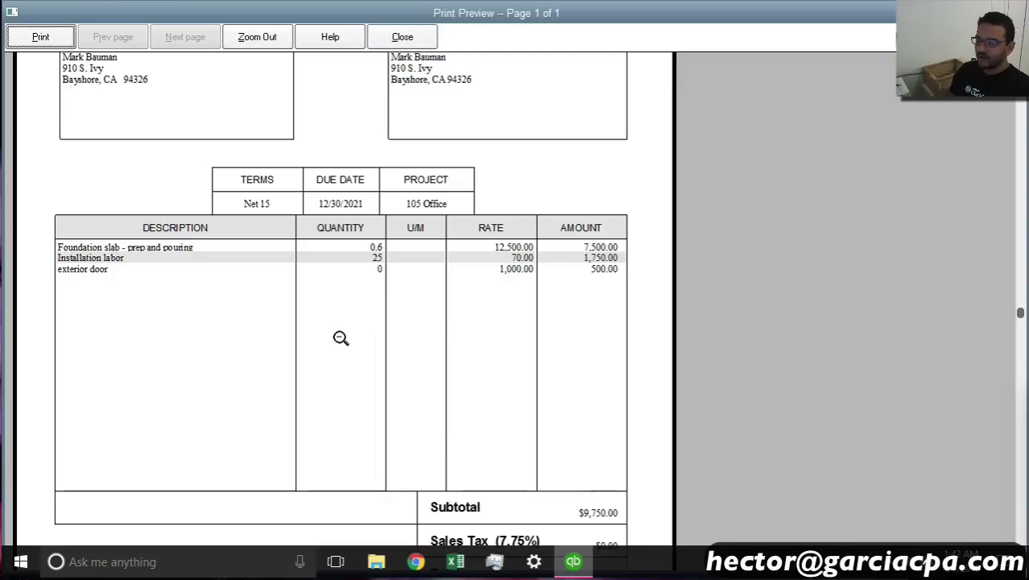
left_click(402, 37)
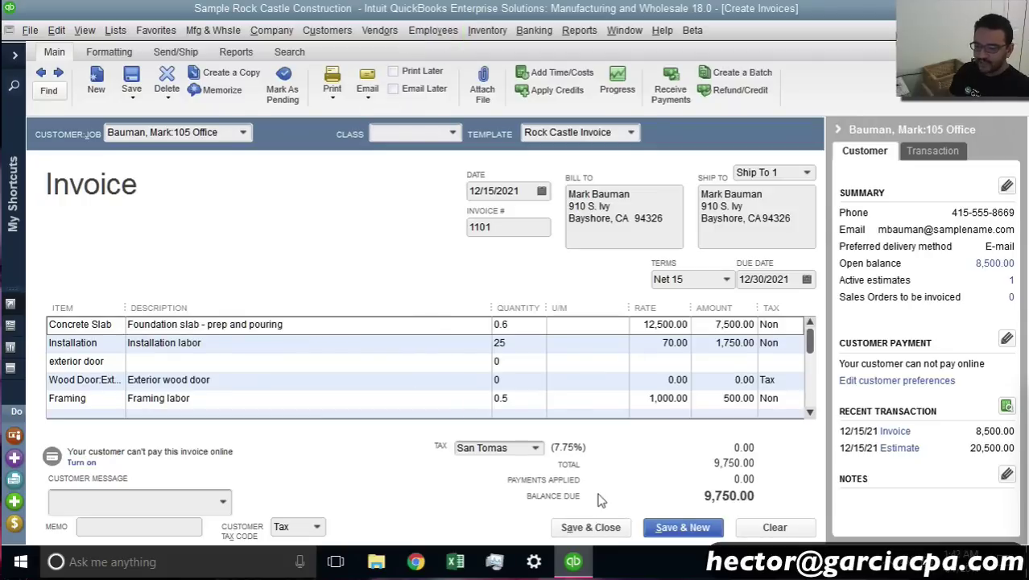
Save and close the second progress invoice without checking spelling, returning to the Job Progress Invoices vs. Estimates report
left_click(596, 527)
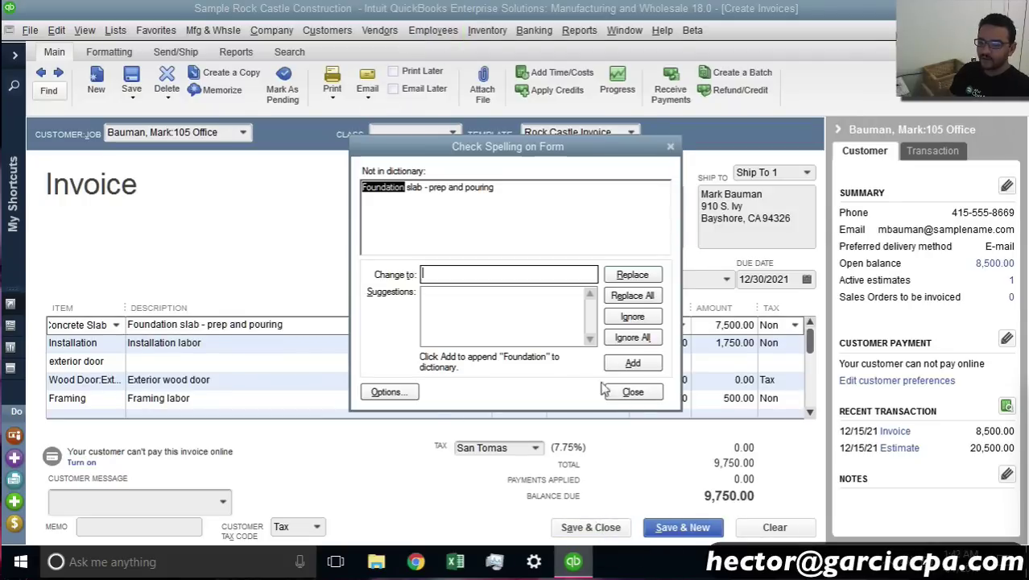
left_click(600, 395)
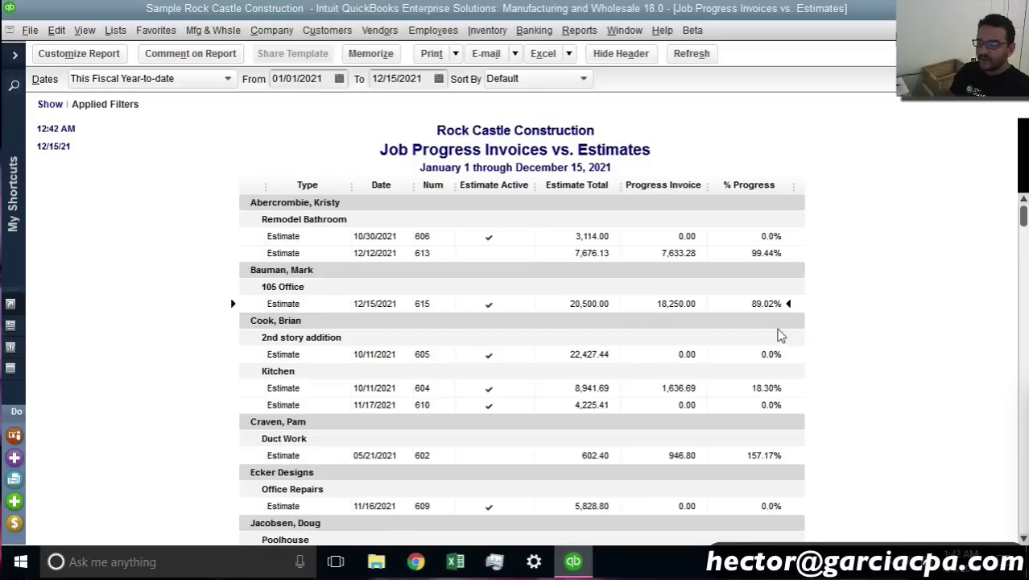
key("ctrl")
key("ctrl")
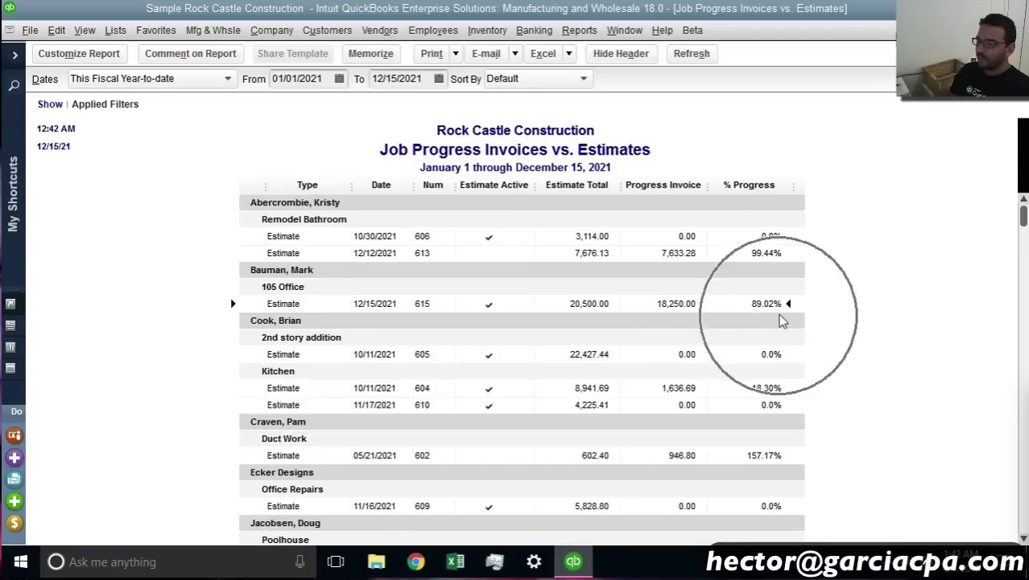
key("ctrl")
key("ctrl")
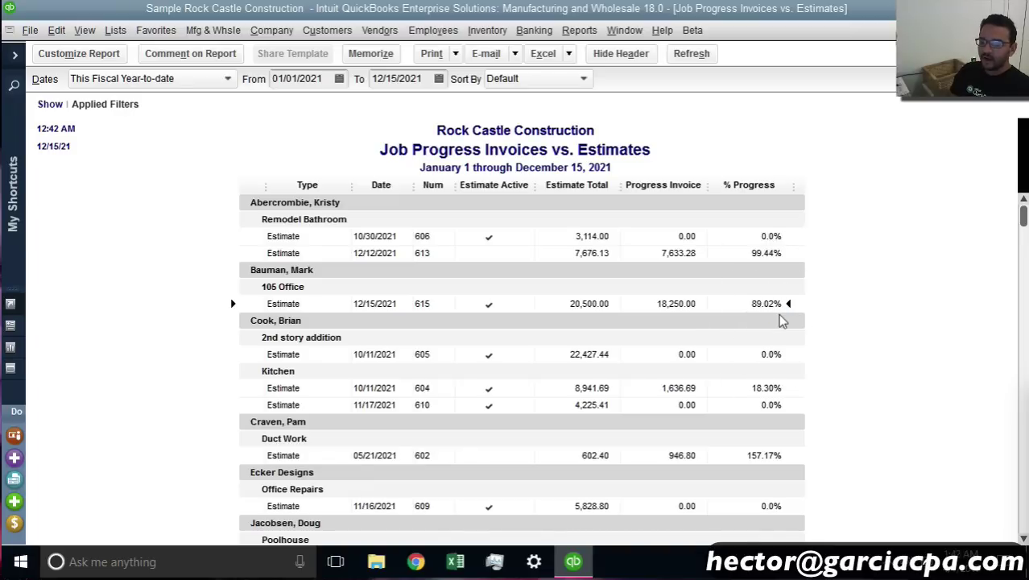
key("ctrl")
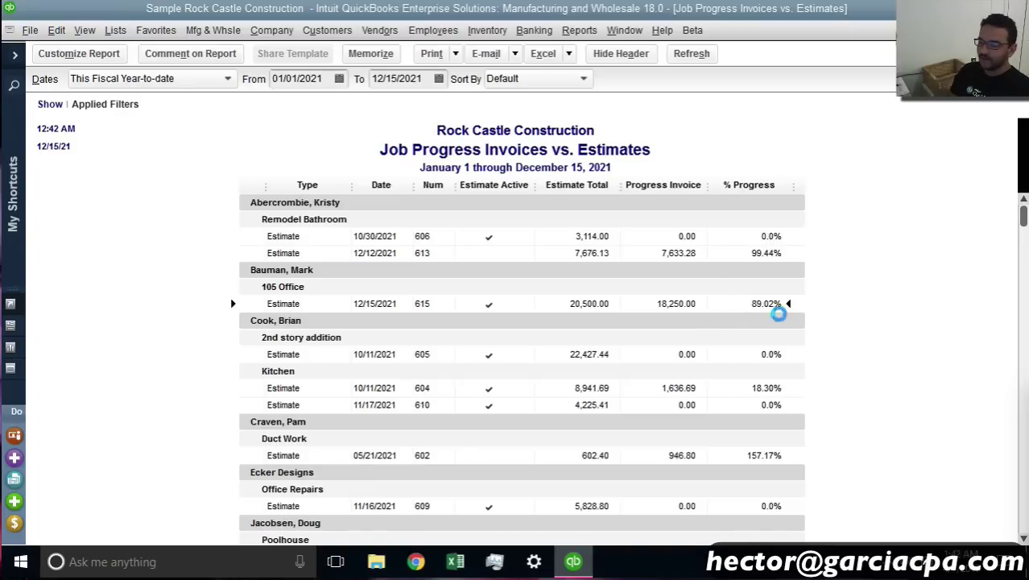
key("ctrl")
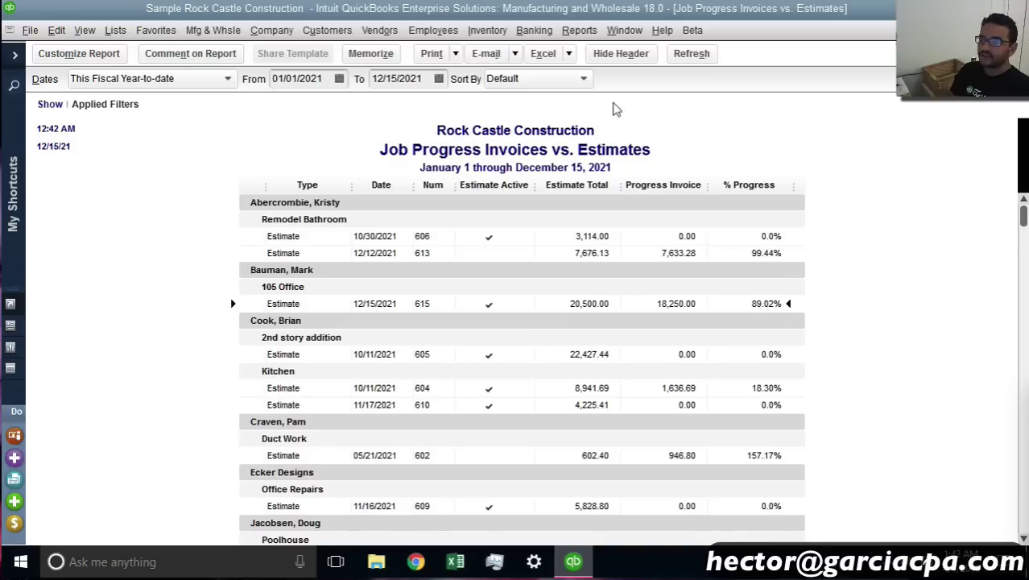
Close the progress report and open the Job Estimates vs. Actuals Detail report for the 105 Office job, maximized
key("Escape")
left_click(583, 33)
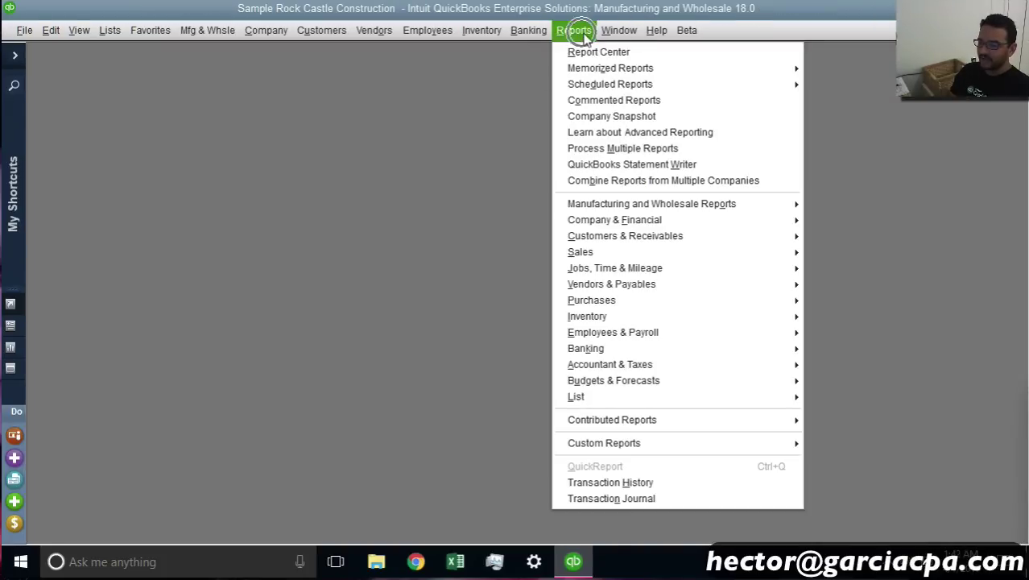
mouse_move(629, 272)
key("ctrl")
key("ctrl")
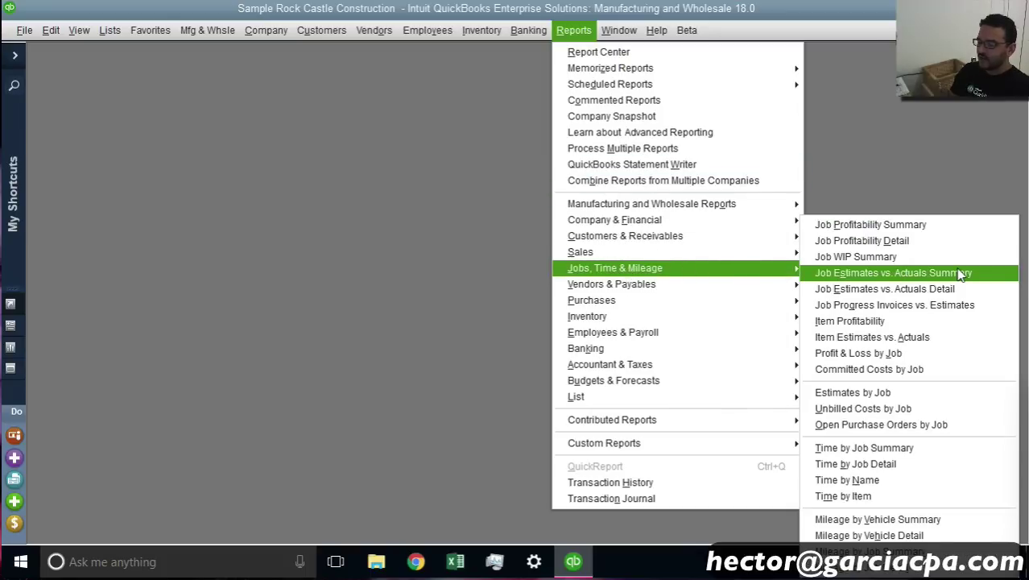
key("ctrl")
key("ctrl")
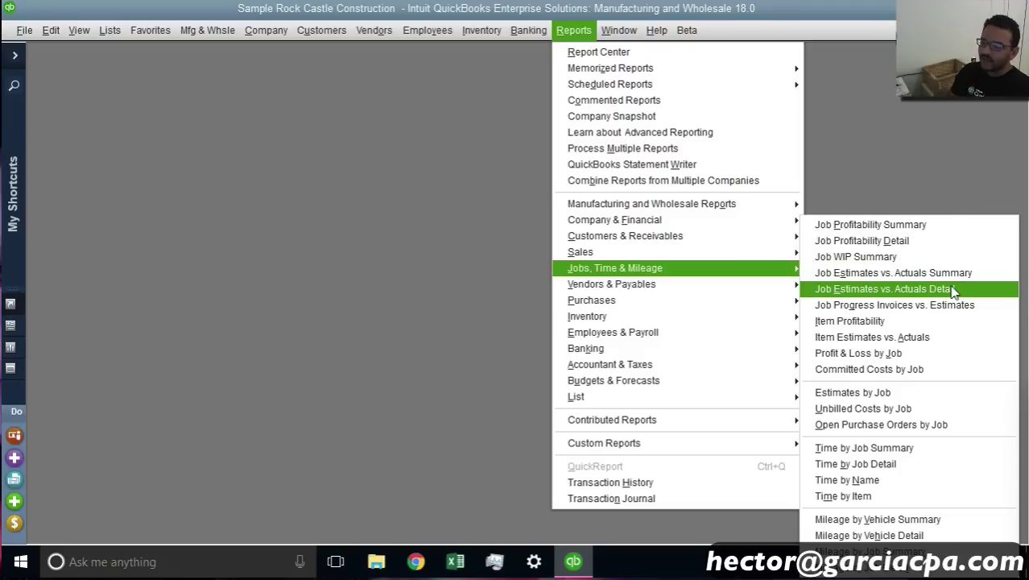
left_click(952, 290)
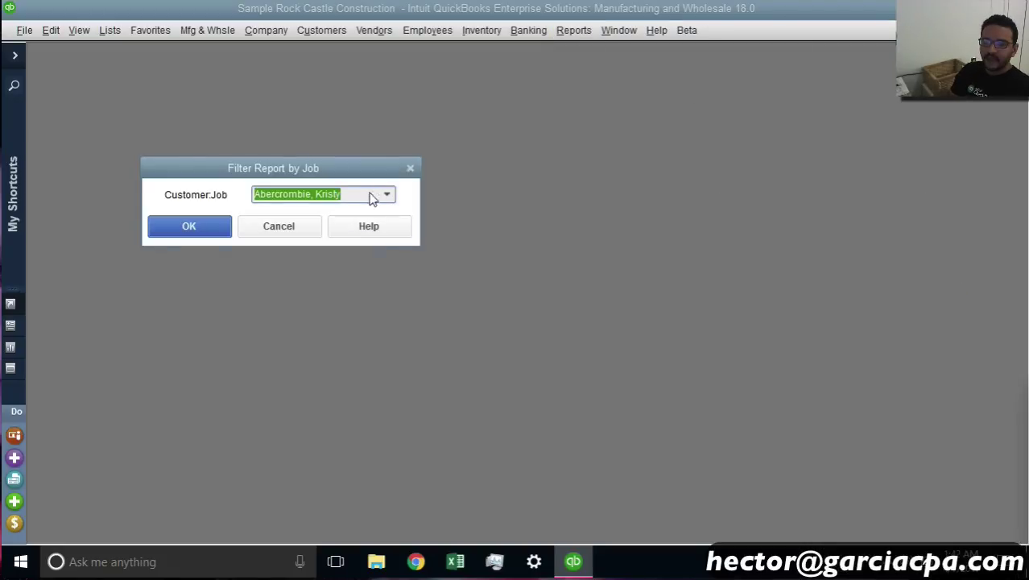
type("Bauman, Mark:105 Office")
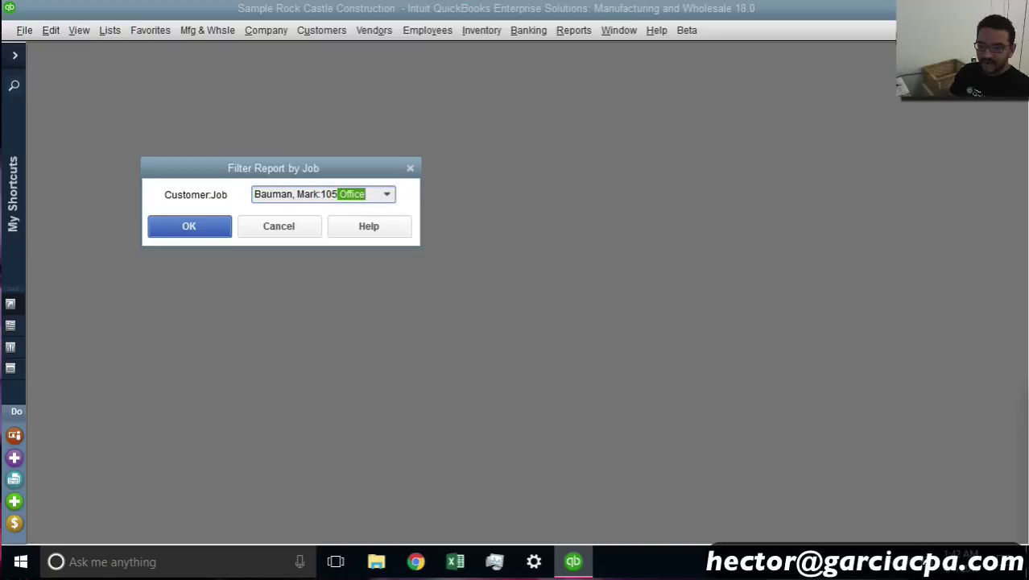
left_click(207, 234)
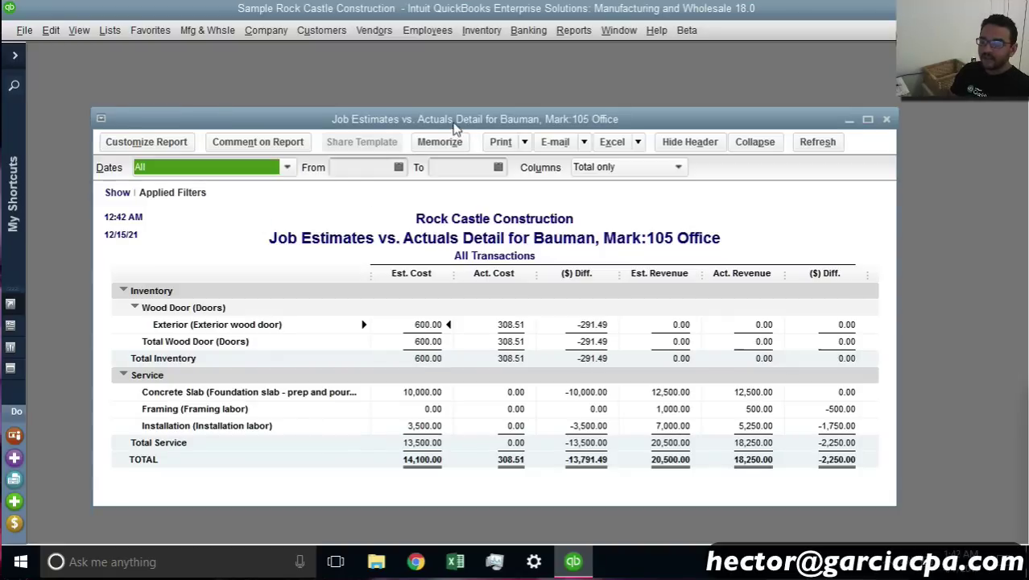
double_click(455, 114)
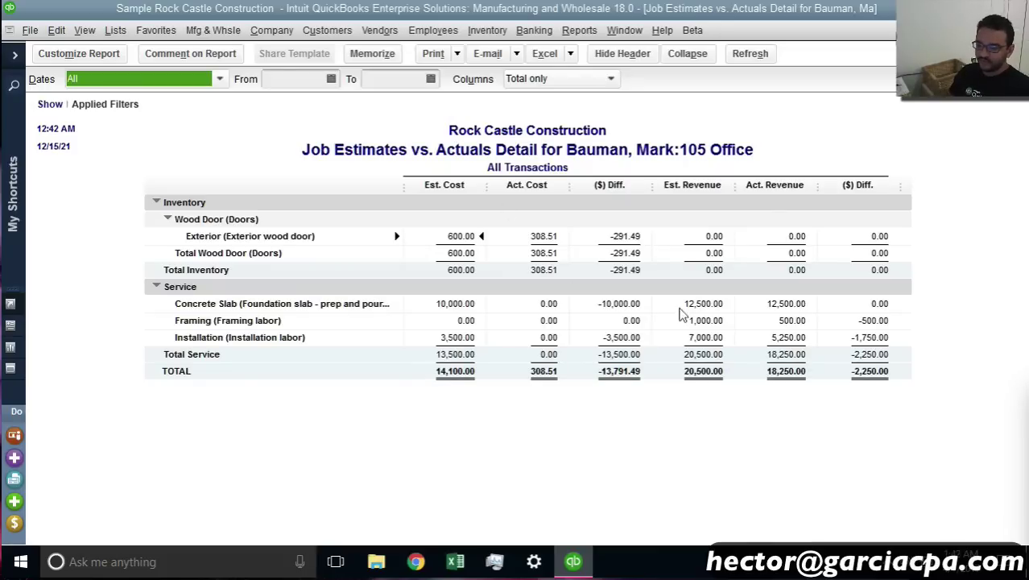
key("ctrl")
key("ctrl")
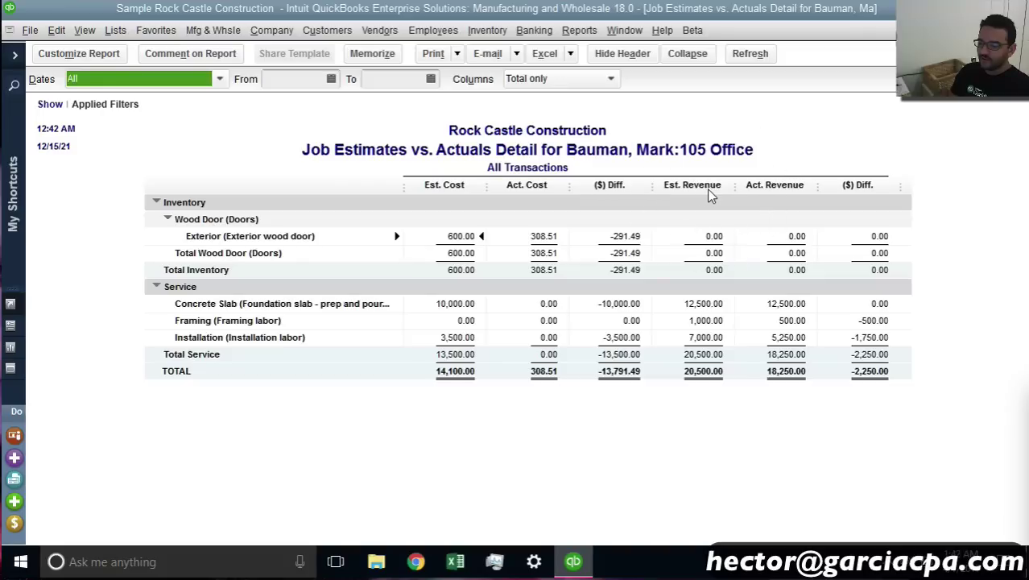
key("ctrl")
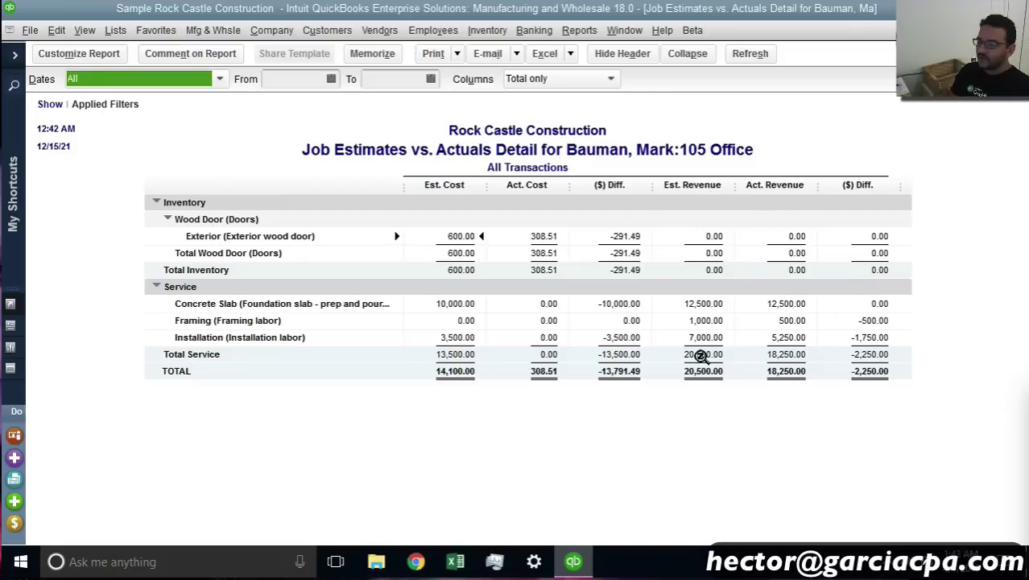
key("ctrl")
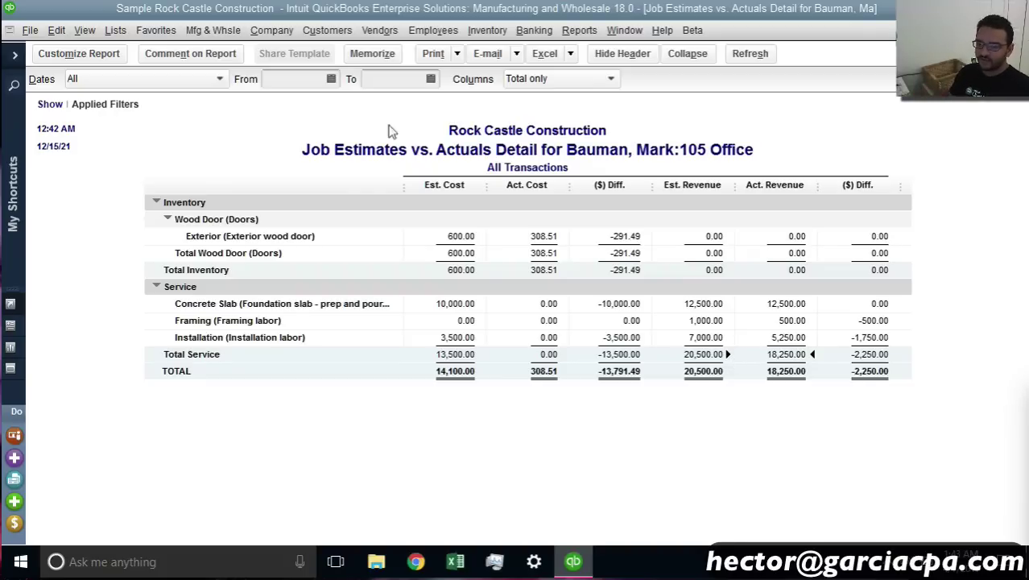
Customize the report to add the revenue % Difference column and remove the Est. Cost, Act. Cost and cost $ Difference columns
left_click(89, 57)
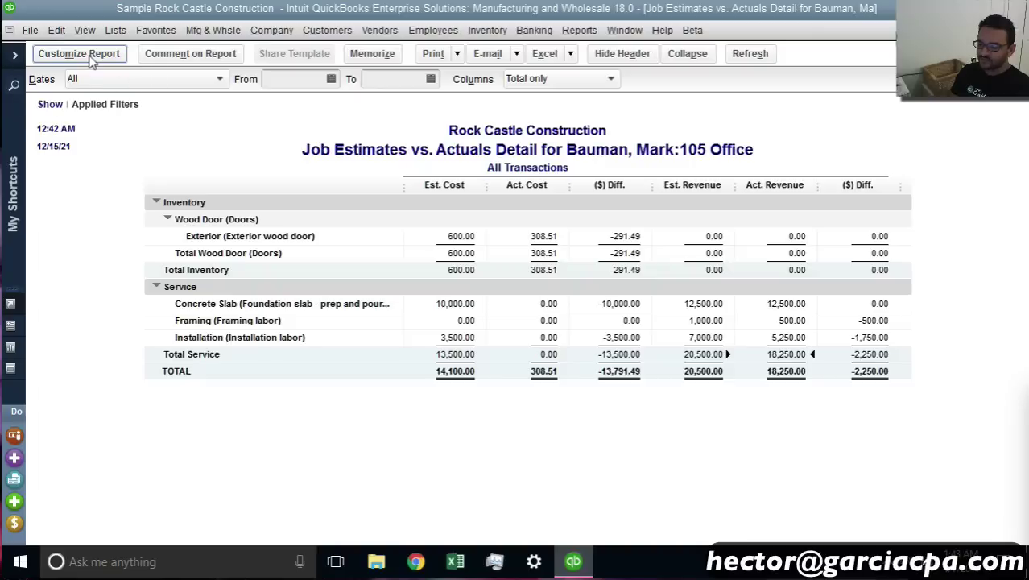
left_click(500, 324)
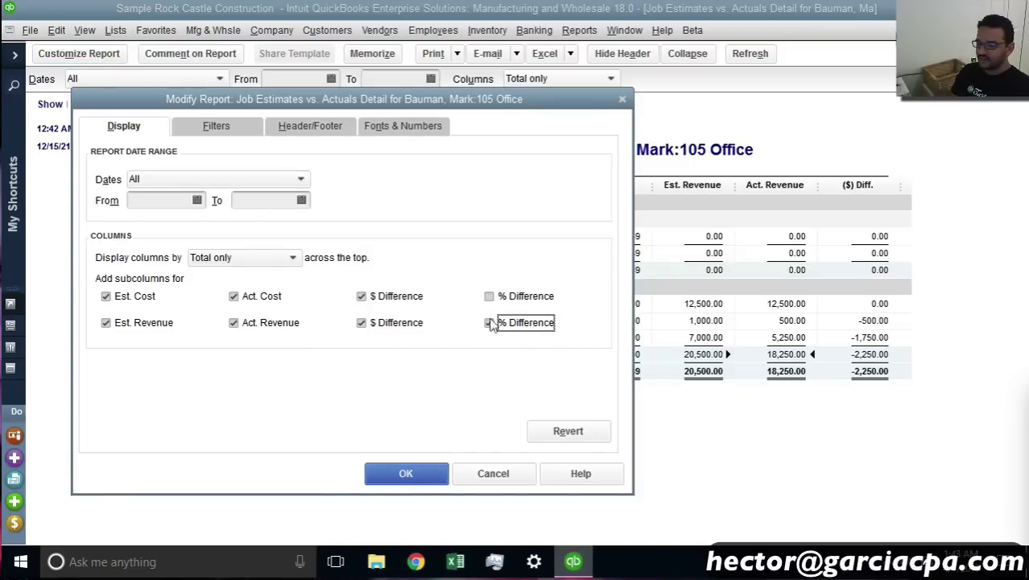
left_click(133, 296)
left_click(266, 297)
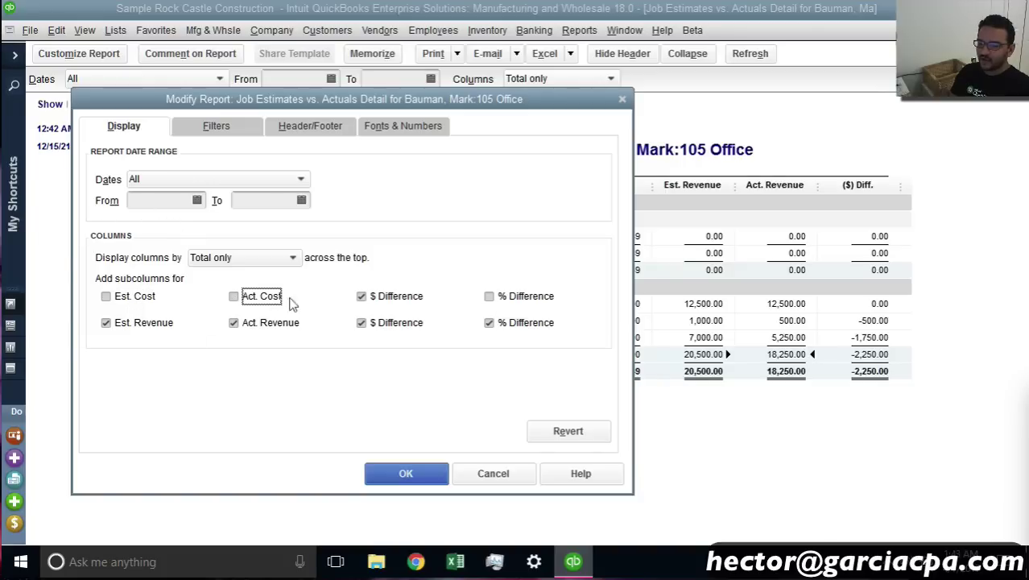
left_click(386, 297)
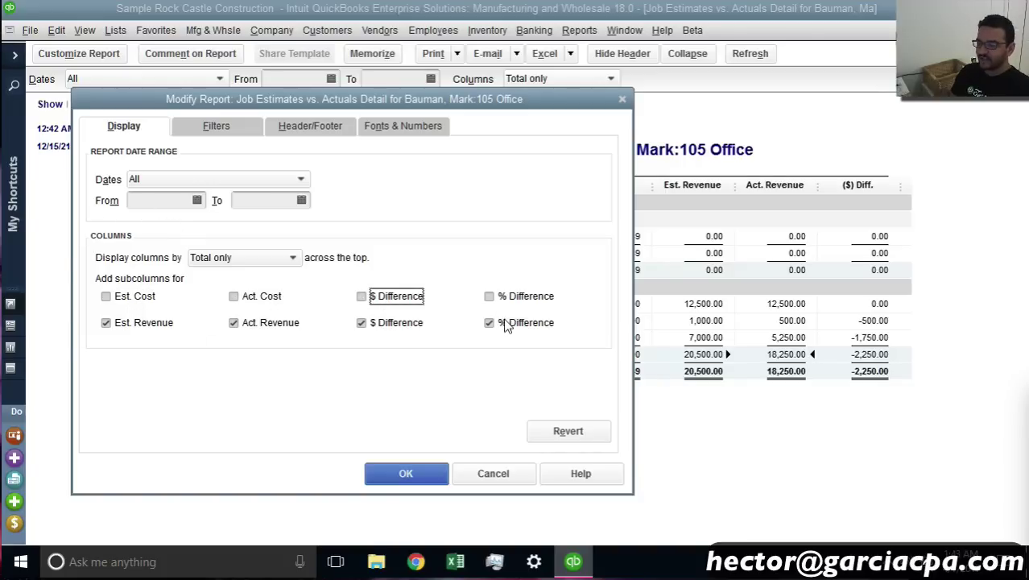
left_click(425, 471)
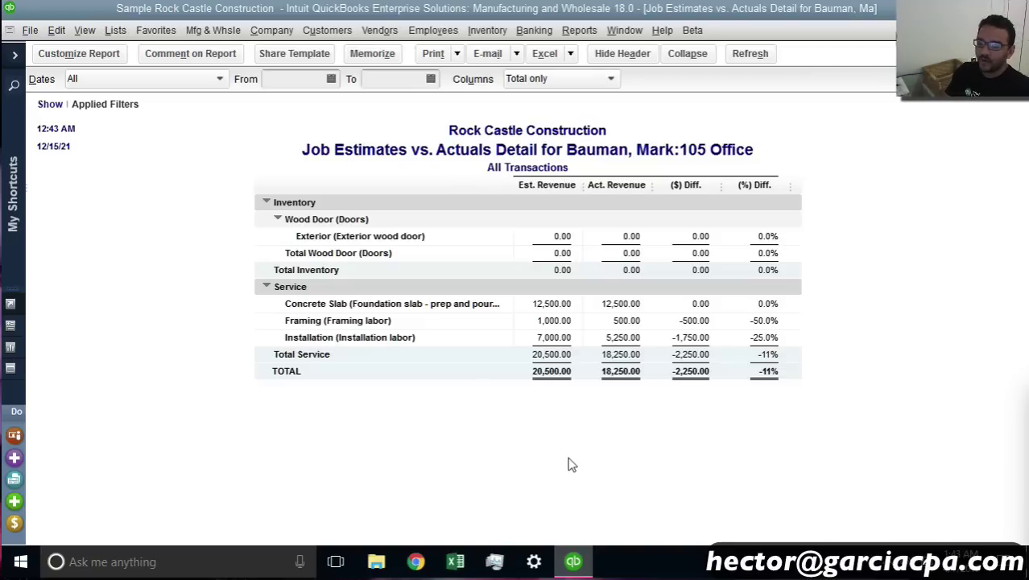
left_click(770, 376)
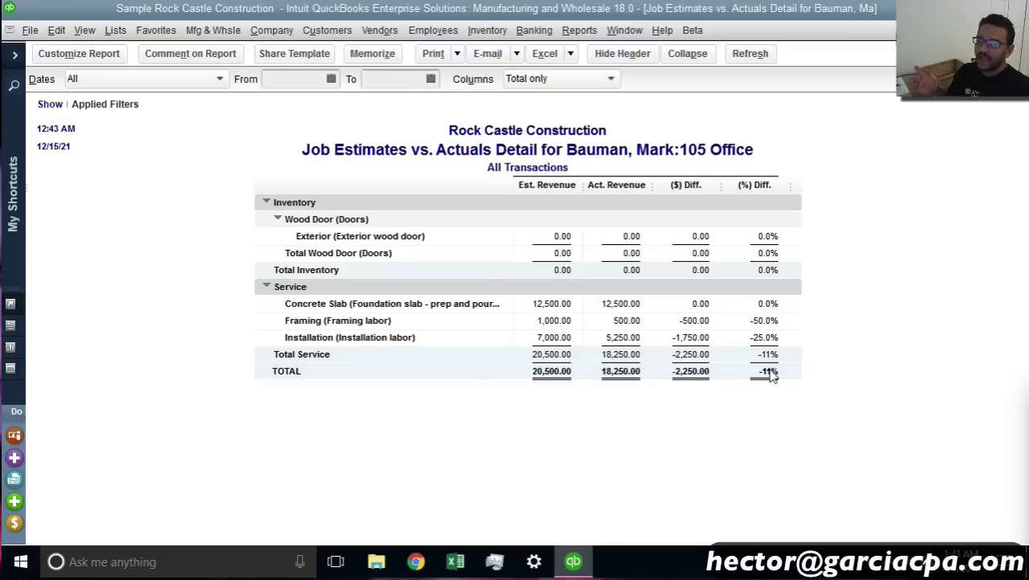
Close this report, reopen Job Progress Invoices vs. Estimates maximized, and look over the progress percentages, including the Duct Work job
key("Escape")
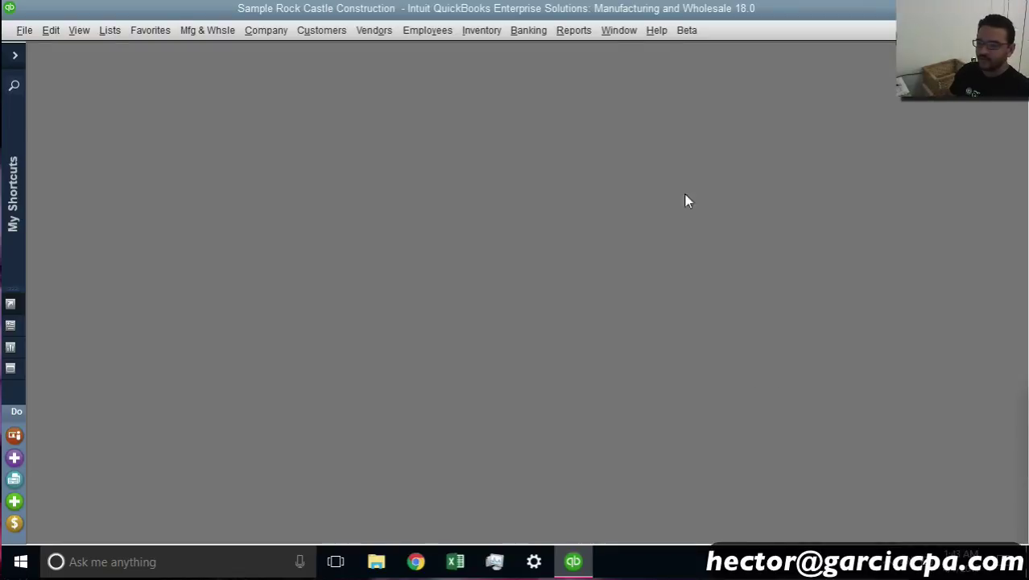
left_click(583, 37)
mouse_move(636, 270)
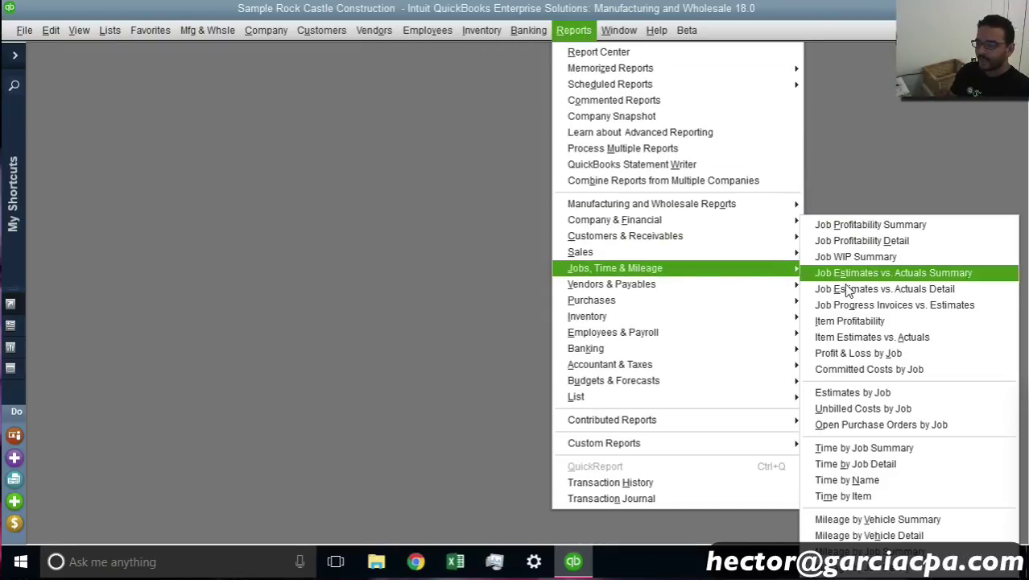
left_click(902, 312)
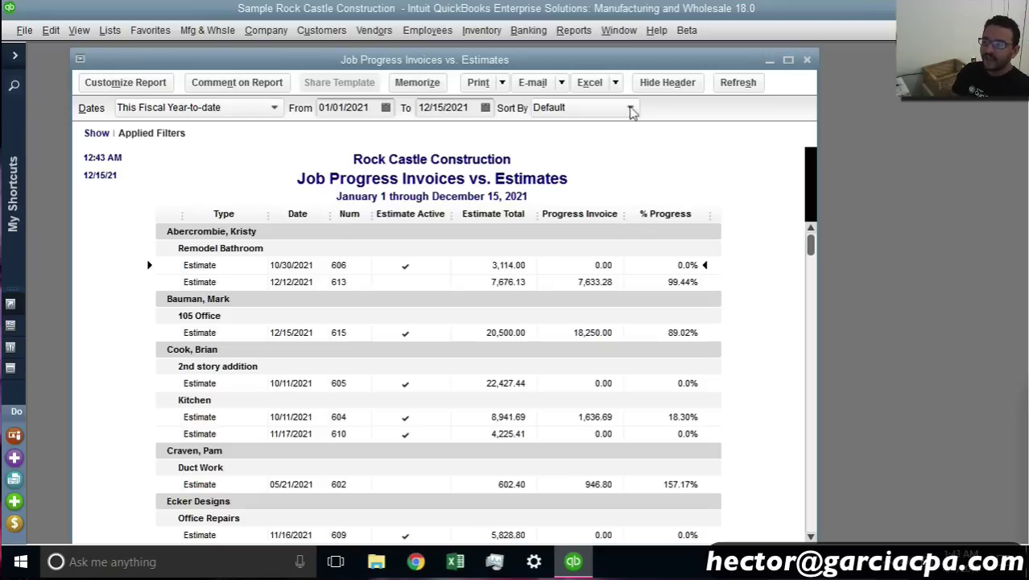
double_click(621, 62)
mouse_move(1023, 212)
left_mouse_down()
mouse_move(1022, 539)
mouse_move(1022, 213)
left_mouse_up()
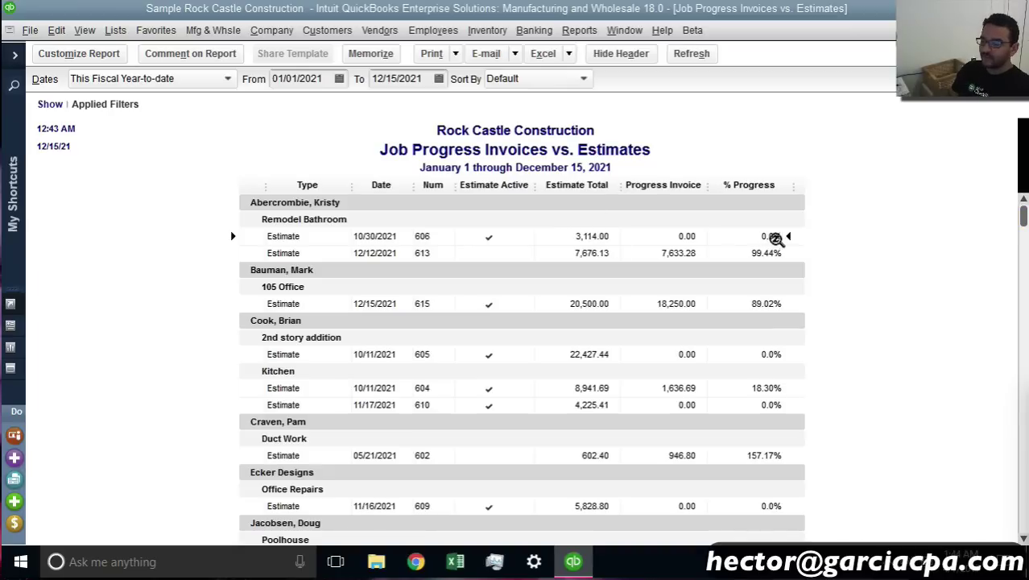
scroll(822, 372, "down", 4)
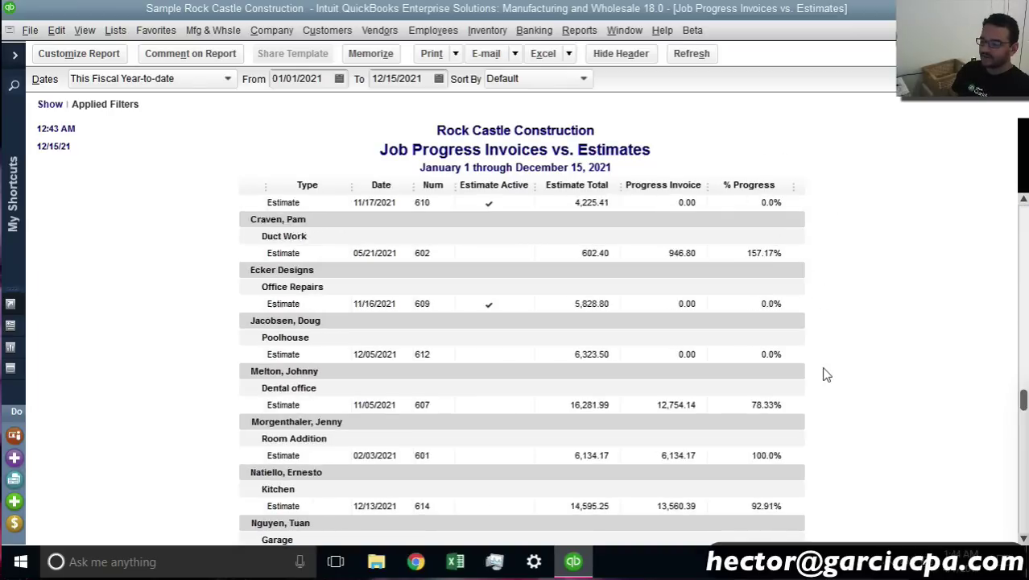
left_click(773, 252)
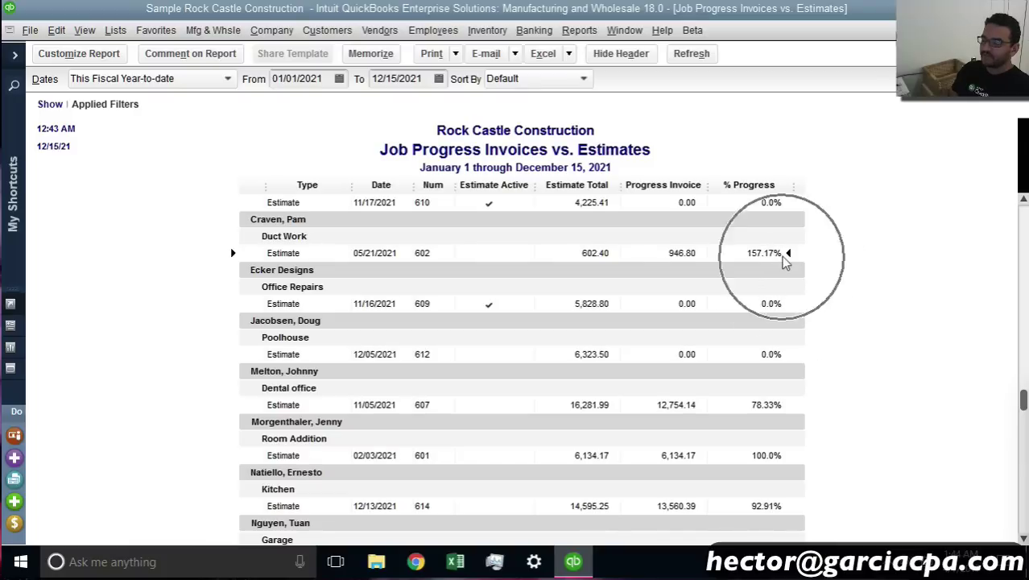
scroll(845, 276, "up", 4)
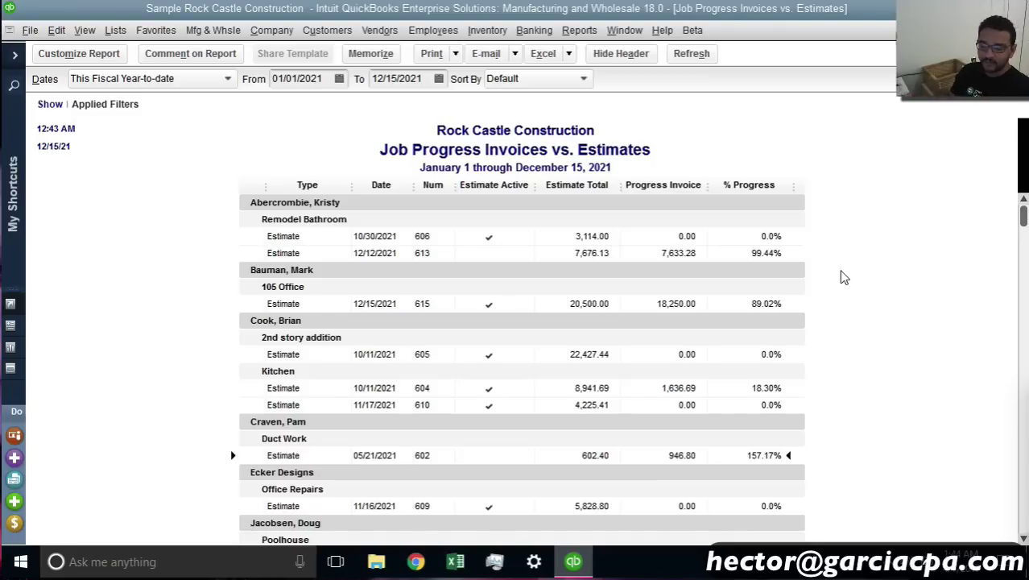
Filter the Job Progress Invoices vs. Estimates report by Estimate Active set to Yes
left_click(86, 60)
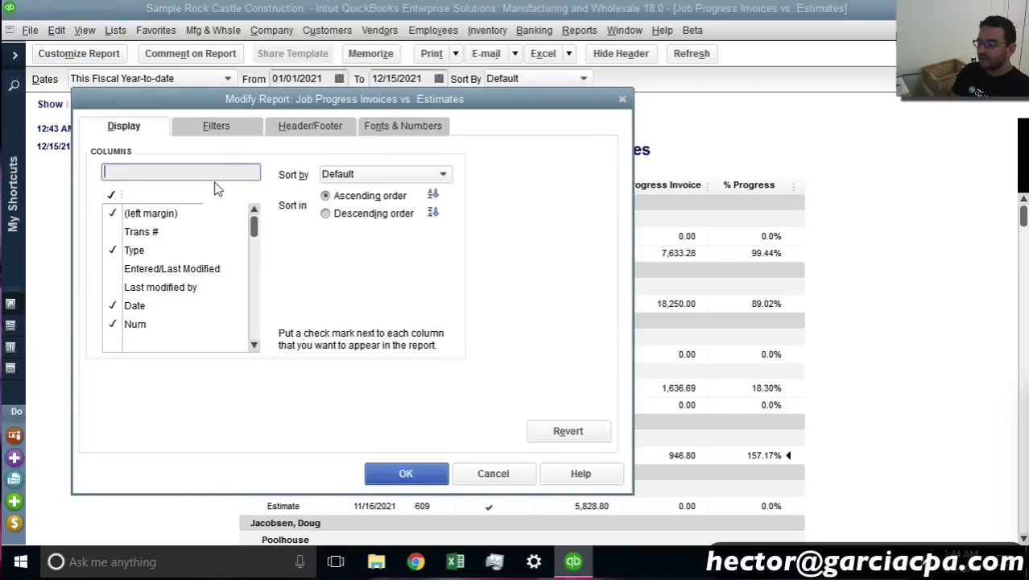
left_click_drag(215, 92, 658, 129)
left_click(635, 167)
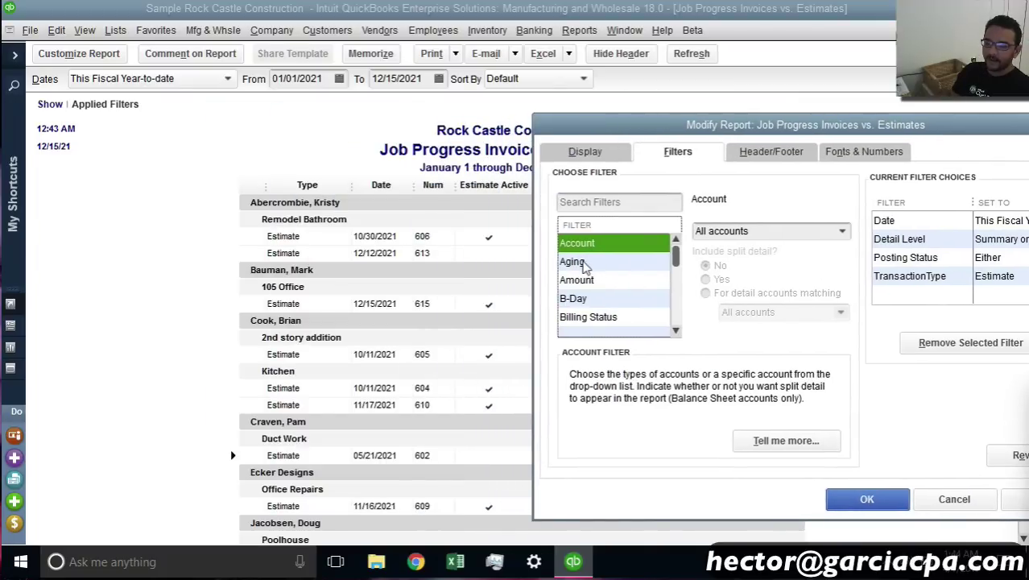
left_click(604, 202)
type("ACY")
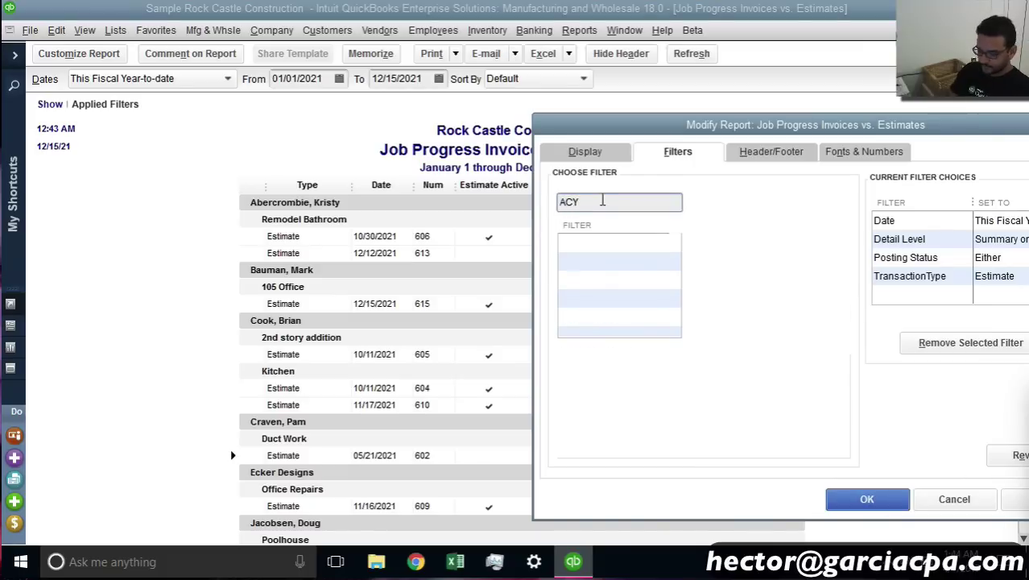
key("BackSpace")
type("T")
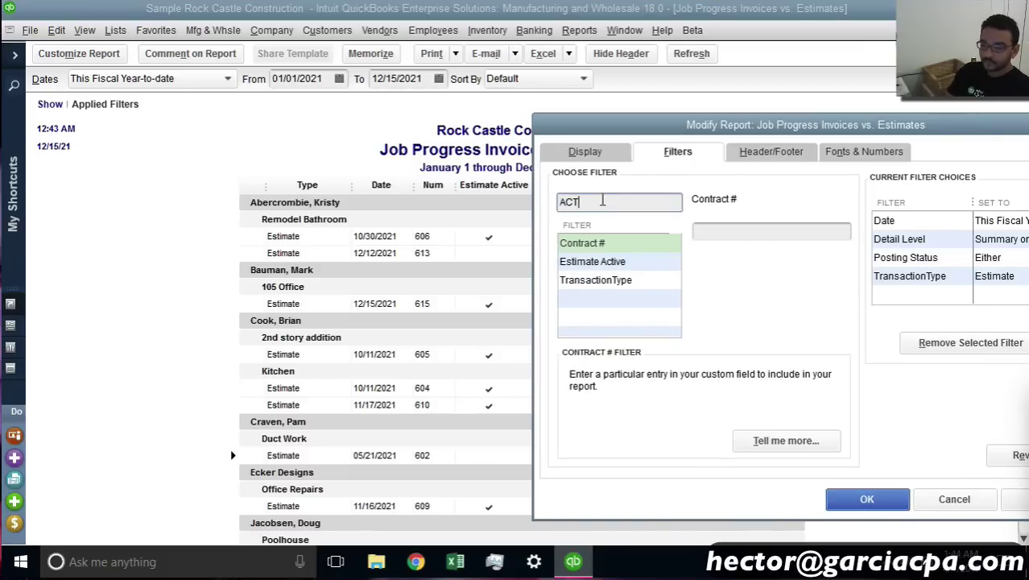
left_click(625, 260)
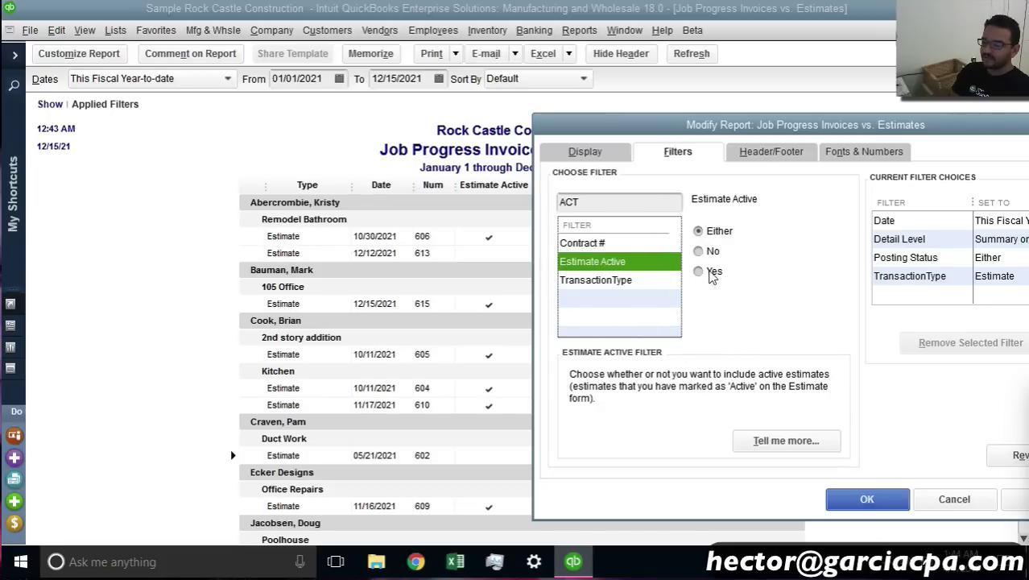
left_click(709, 272)
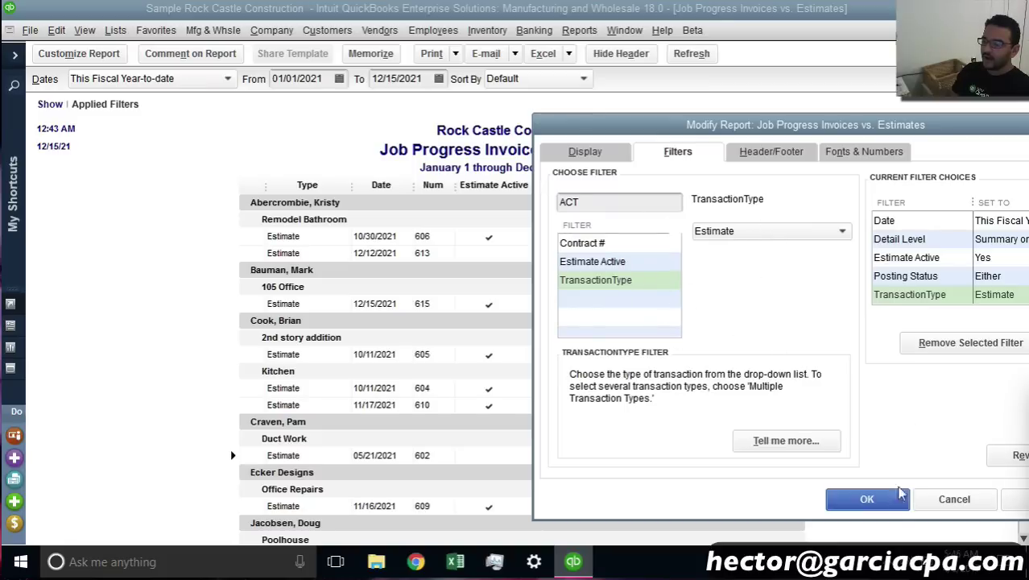
left_click(871, 501)
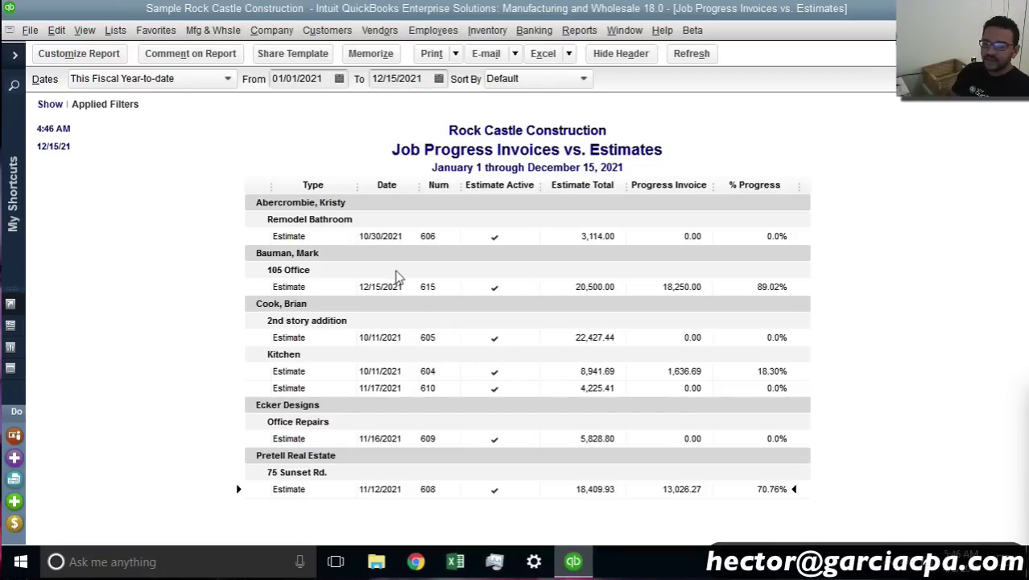
Mark the Remodel Bathroom estimate dated 10/30/2021 as inactive and record the change
double_click(597, 235)
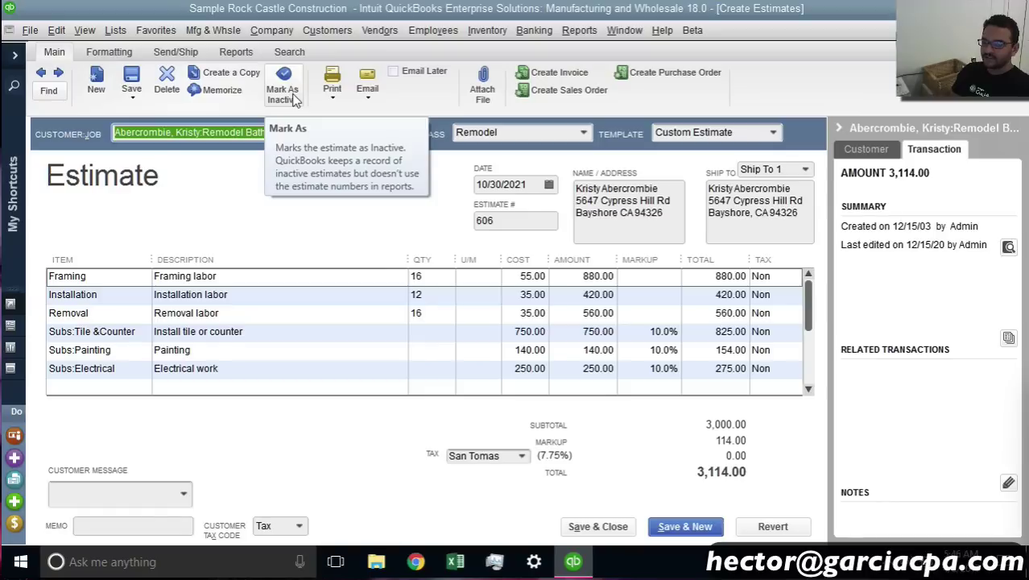
left_click(283, 88)
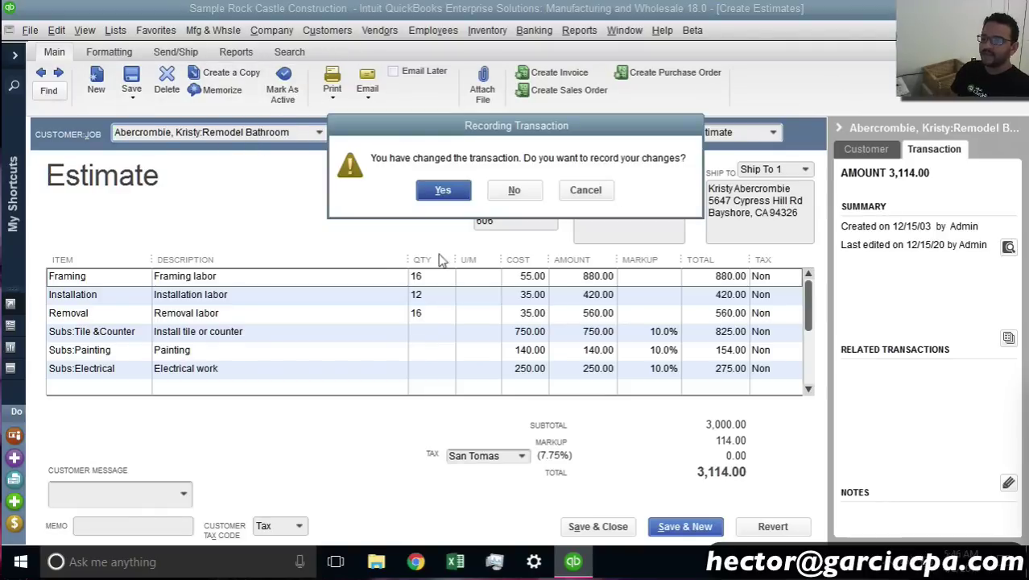
left_click(444, 191)
left_click(647, 391)
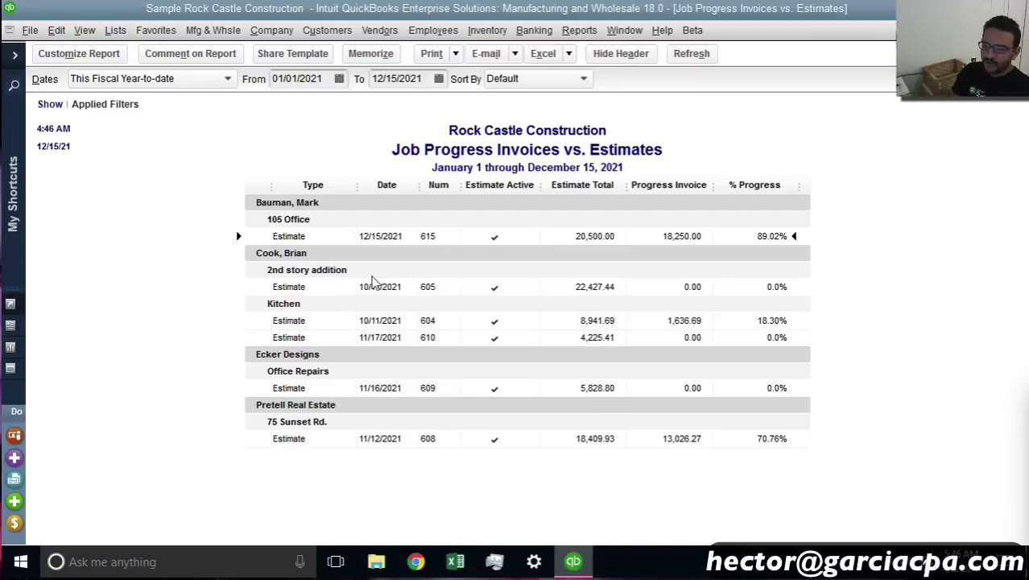
Set the job status of the 105 Office job to In progress in its job info and save it
left_click(332, 31)
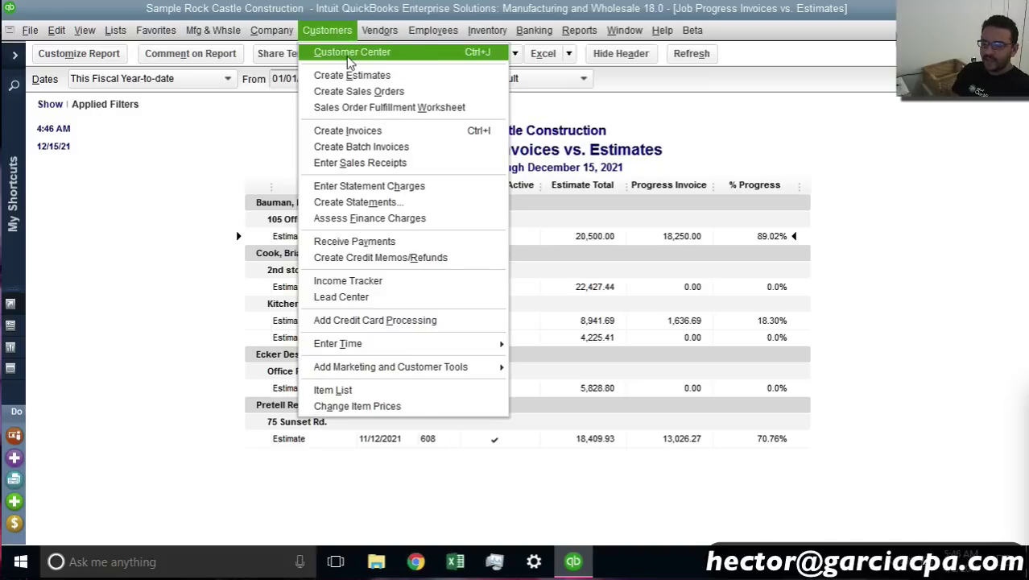
left_click(352, 53)
scroll(112, 414, "down", 1)
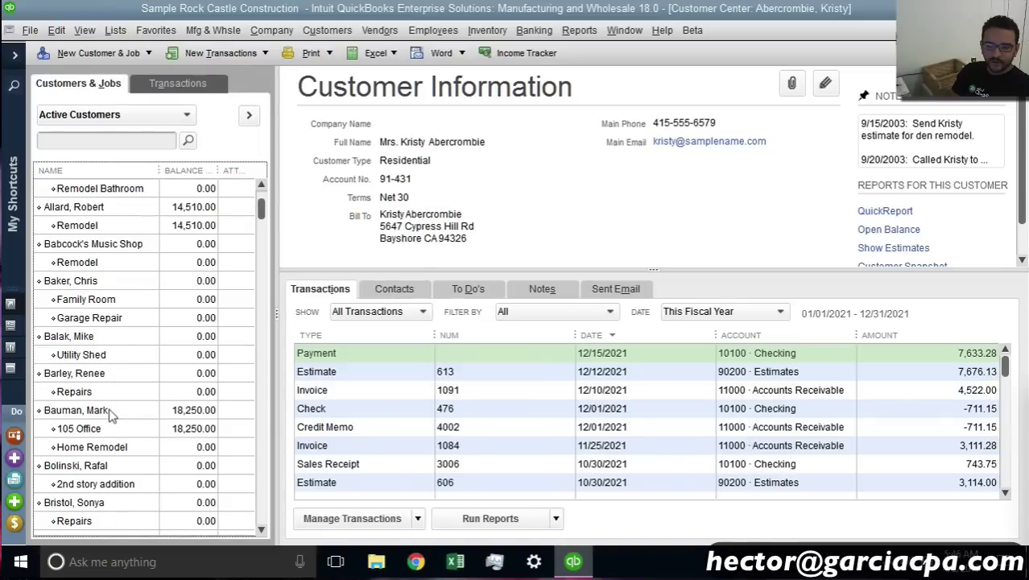
double_click(92, 428)
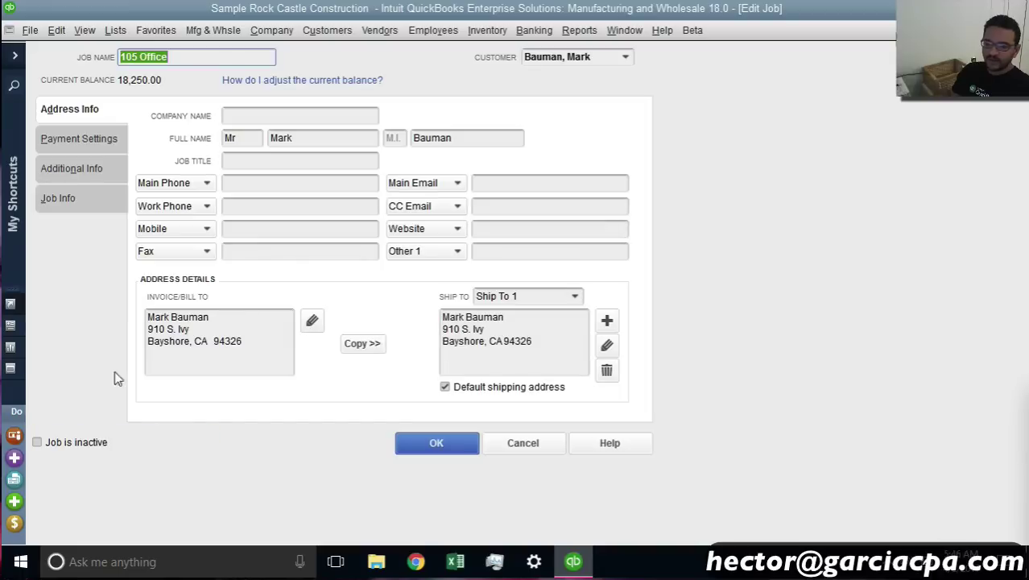
left_click(64, 198)
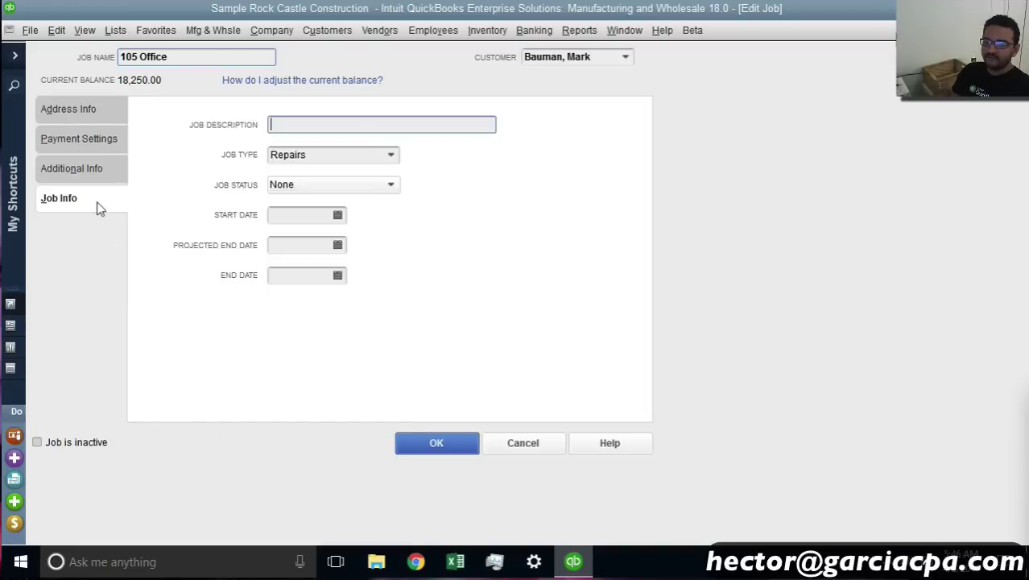
left_click(400, 188)
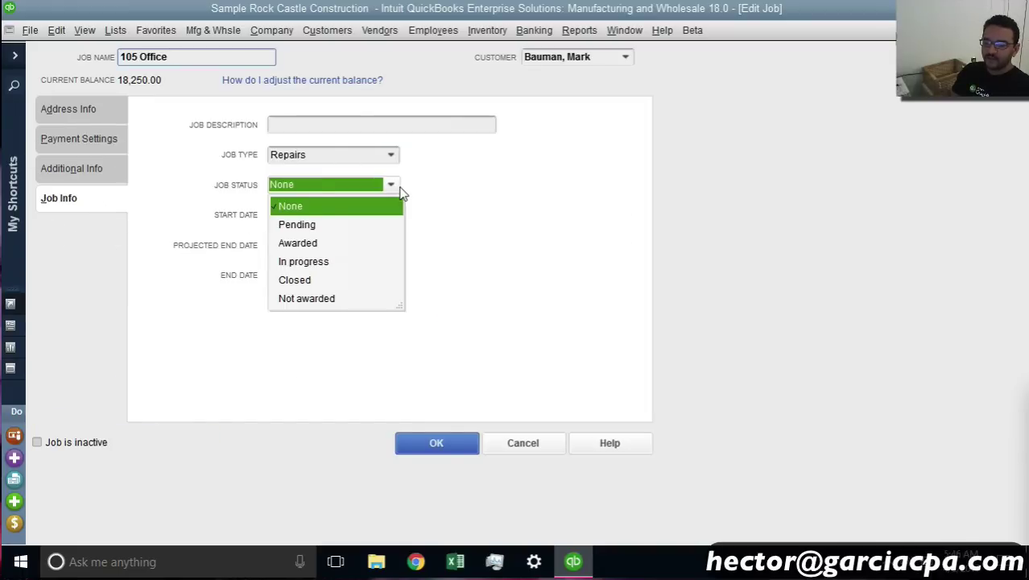
left_click(315, 268)
left_click(435, 444)
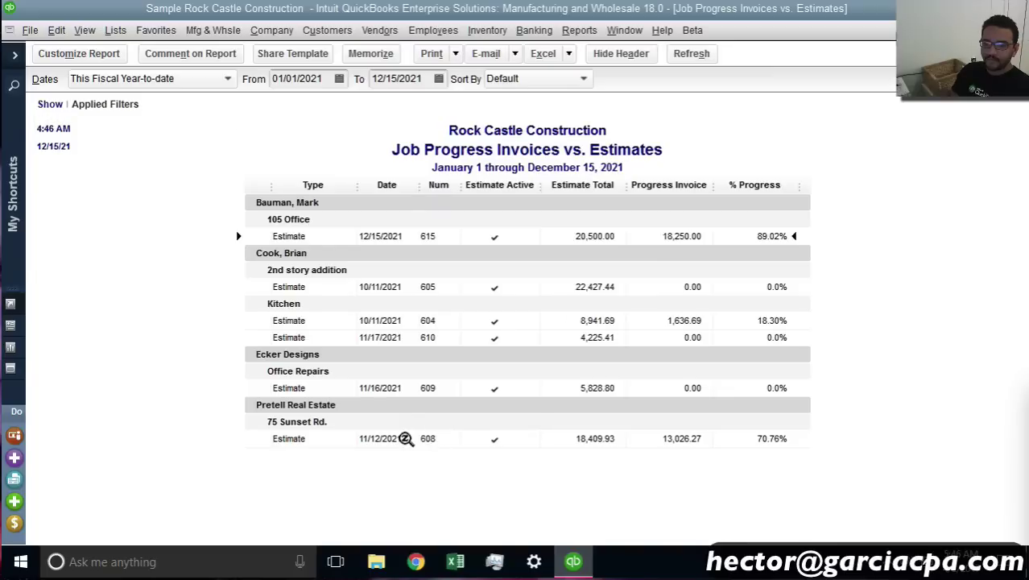
Open the 2nd story addition estimate from the report to view it, and close it again
left_click(401, 287)
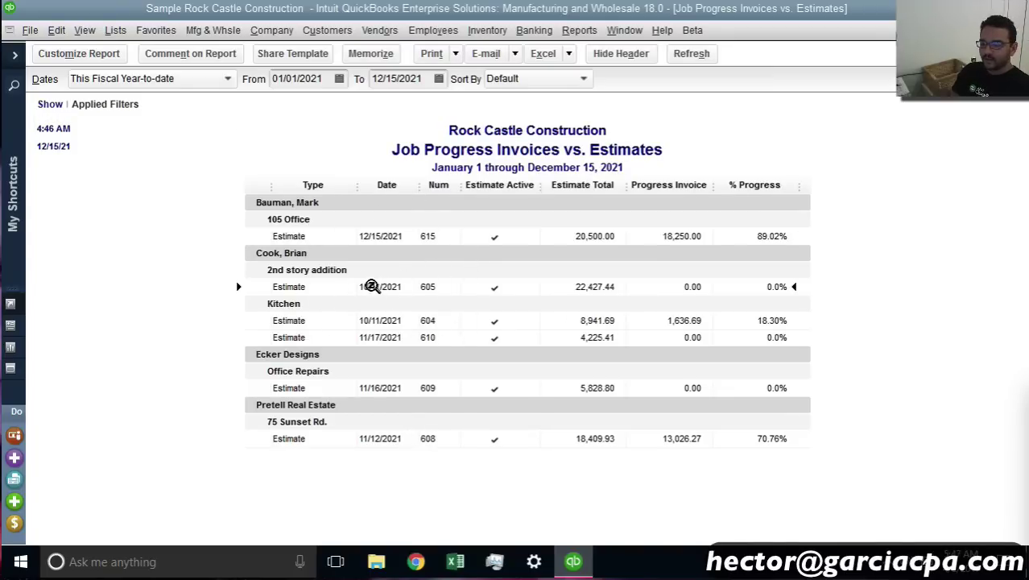
double_click(376, 287)
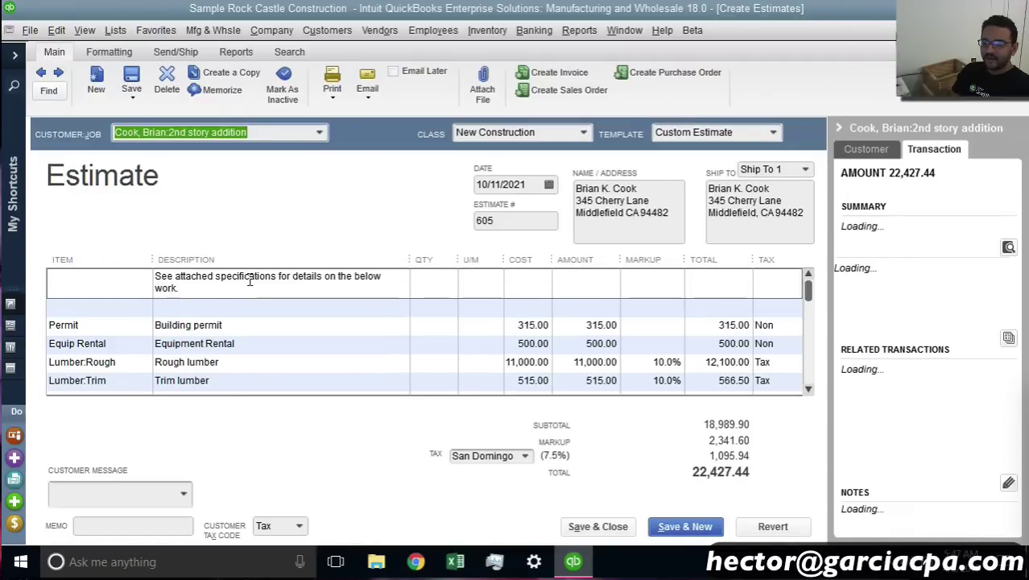
key("Escape")
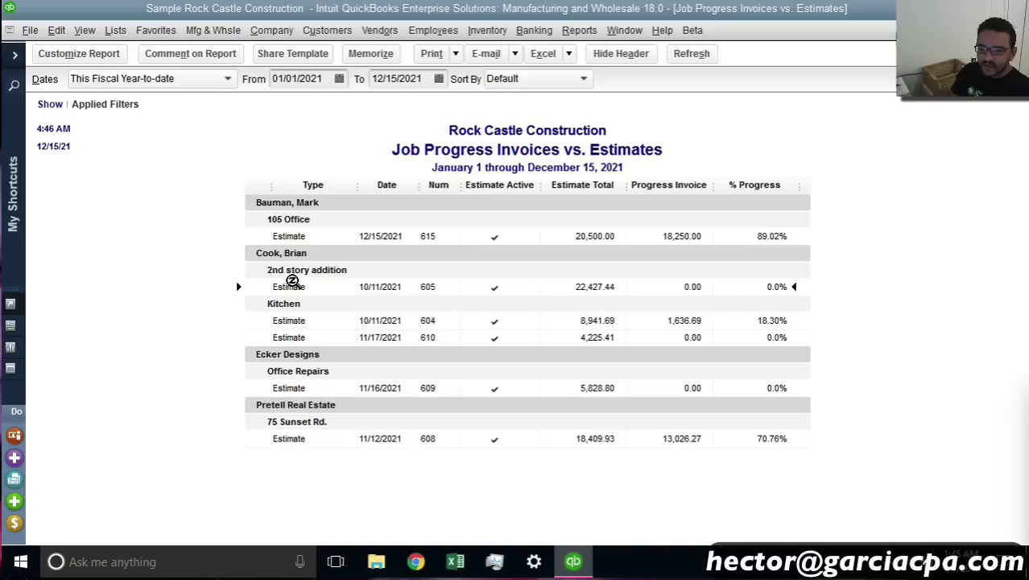
Search the Customer Center for jobs matching 2ND
left_click(338, 33)
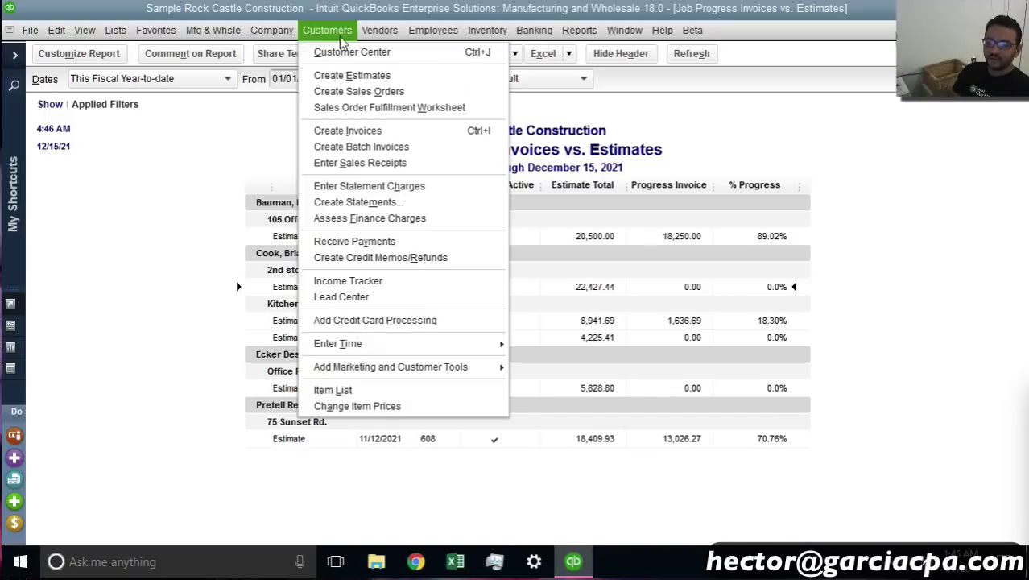
left_click(338, 51)
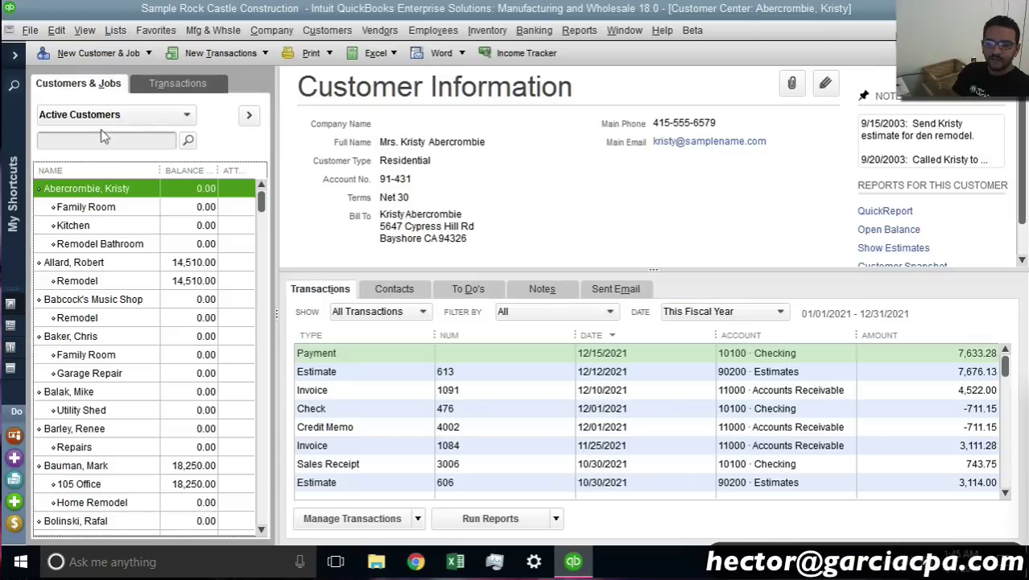
left_click(95, 138)
type("20D")
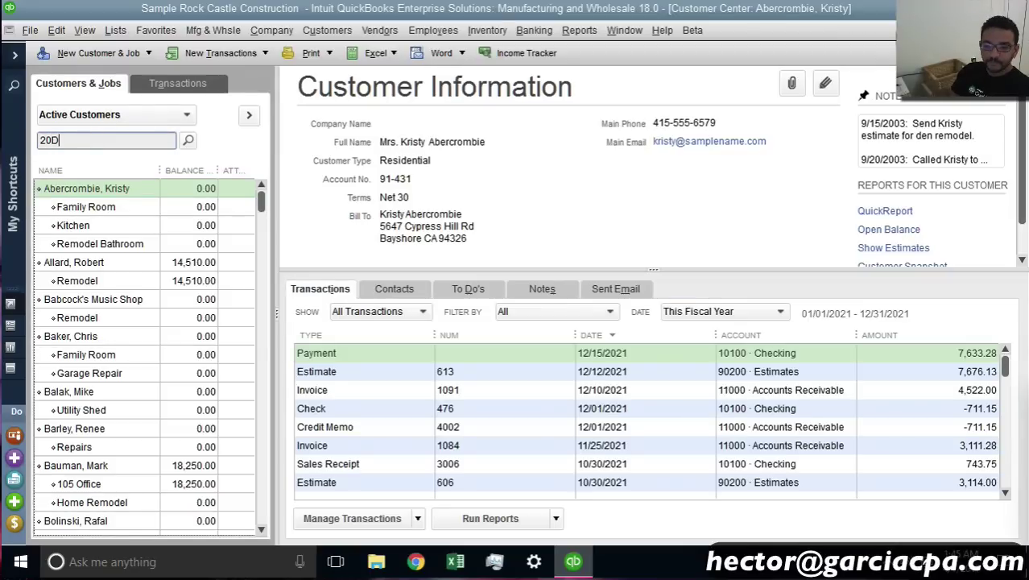
key("BackSpace")
key("BackSpace")
type("N")
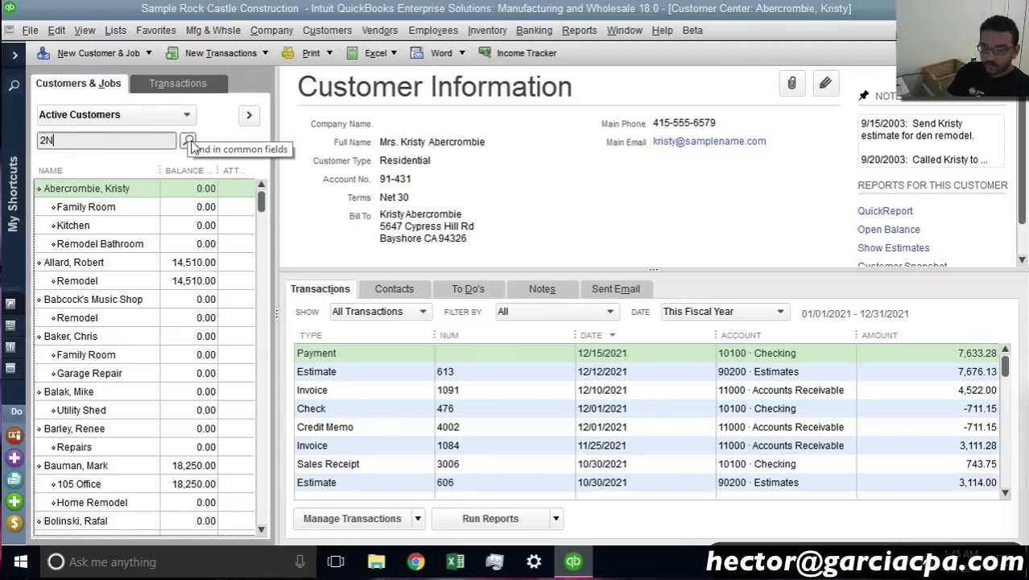
left_click(188, 142)
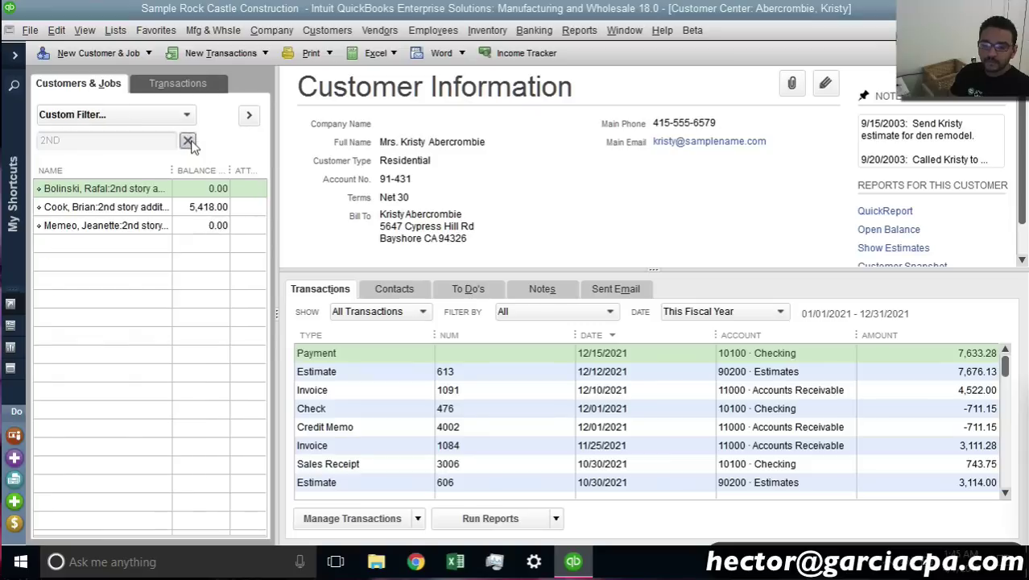
Set the job status of the 2nd story addition job with the 5,418.00 balance to Awarded and save it
right_click(144, 206)
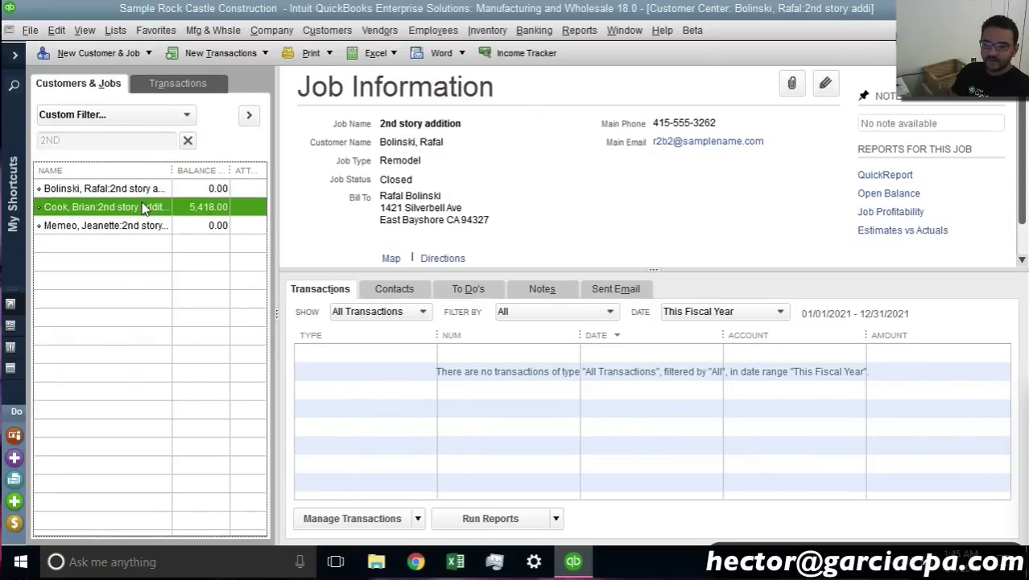
left_click(193, 143)
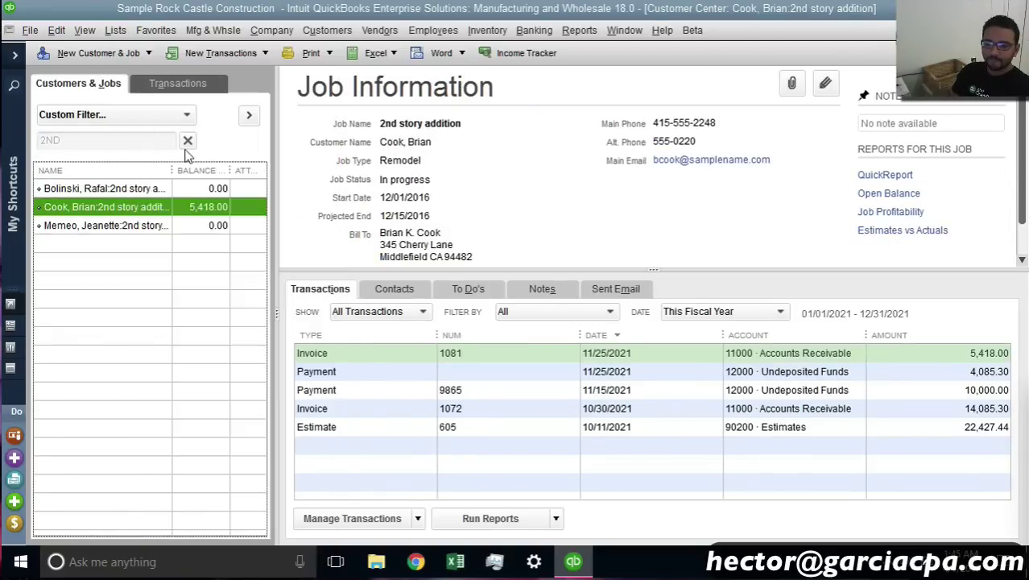
left_click(89, 193)
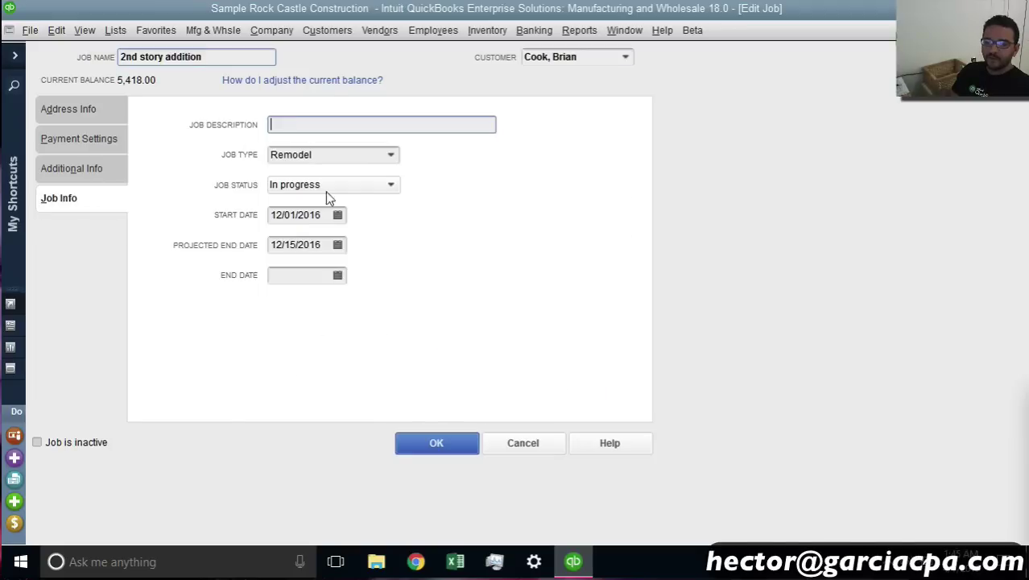
left_click(378, 186)
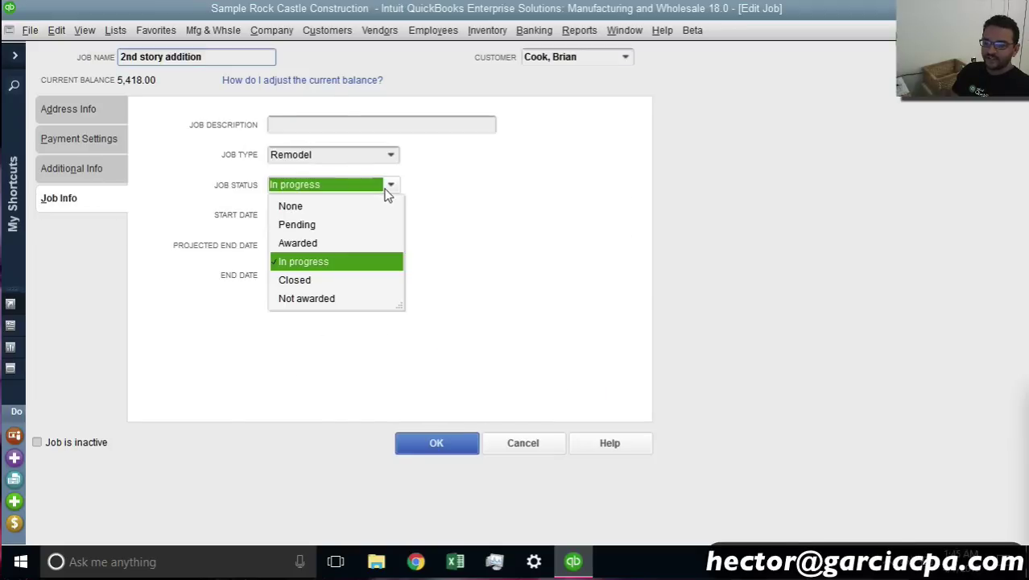
left_click(314, 242)
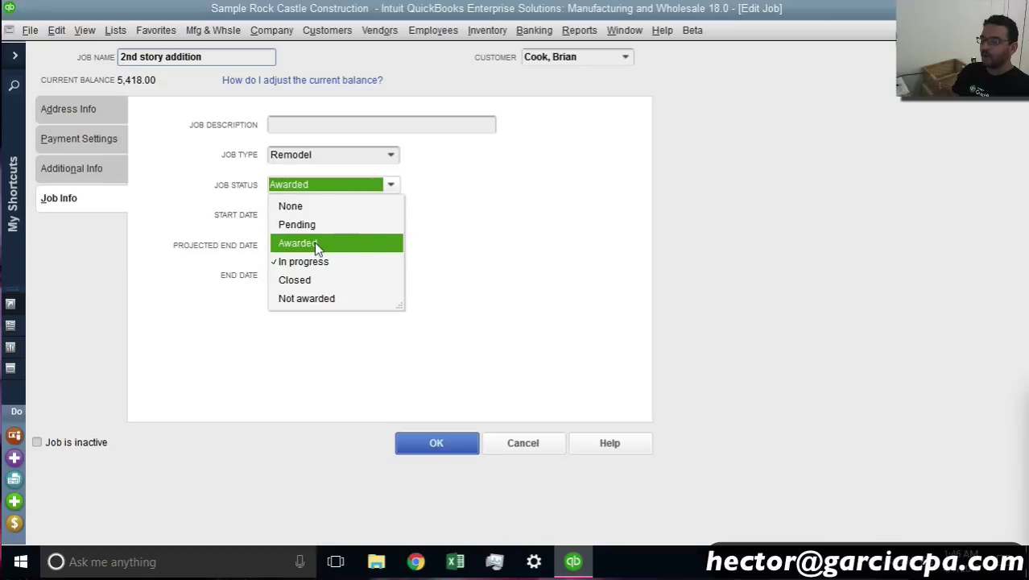
left_click(436, 440)
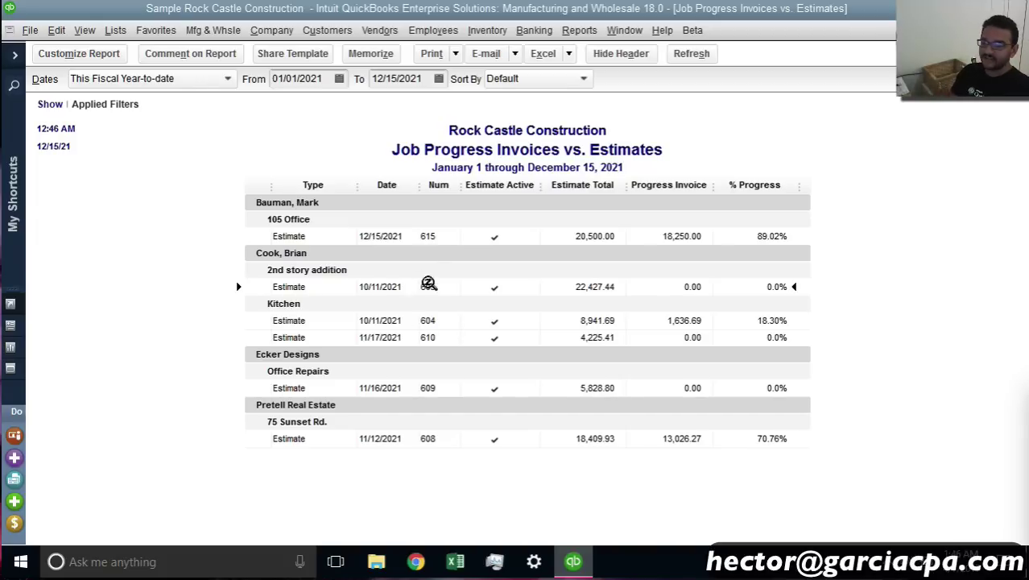
Filter the Job Progress Invoices vs. Estimates report by Job Status set to In progress
left_click(93, 59)
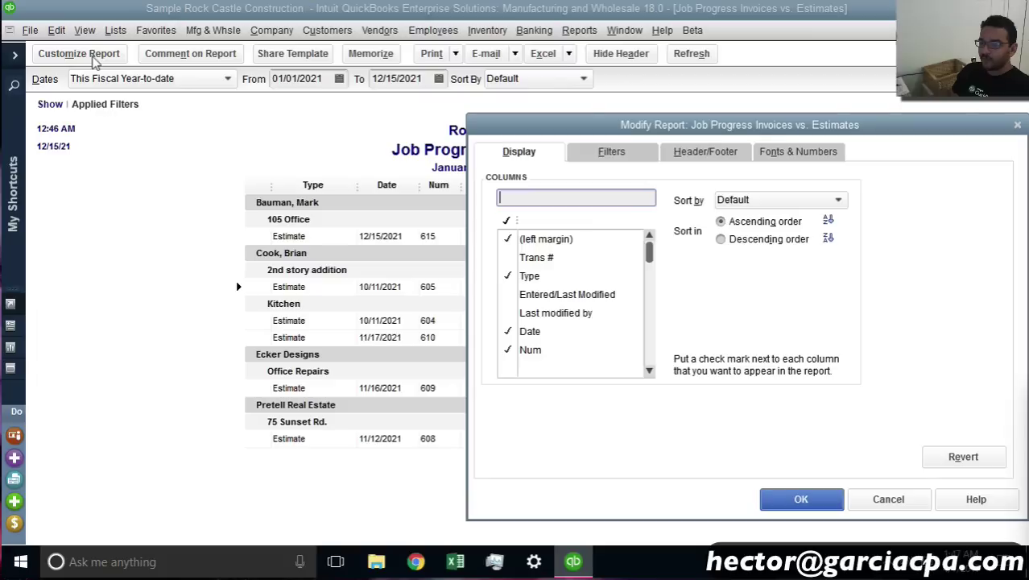
left_click(631, 156)
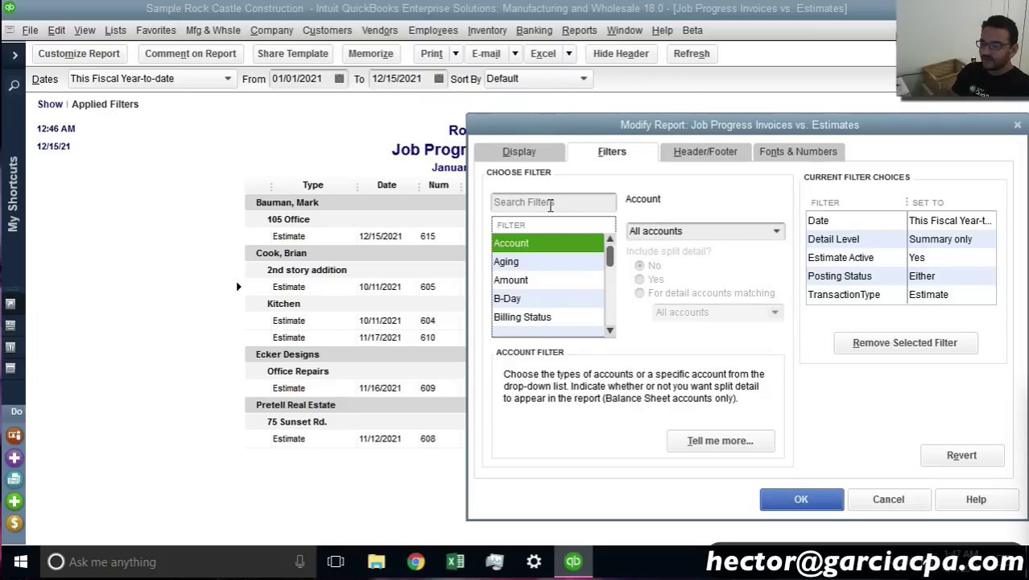
left_click(551, 206)
type("STA")
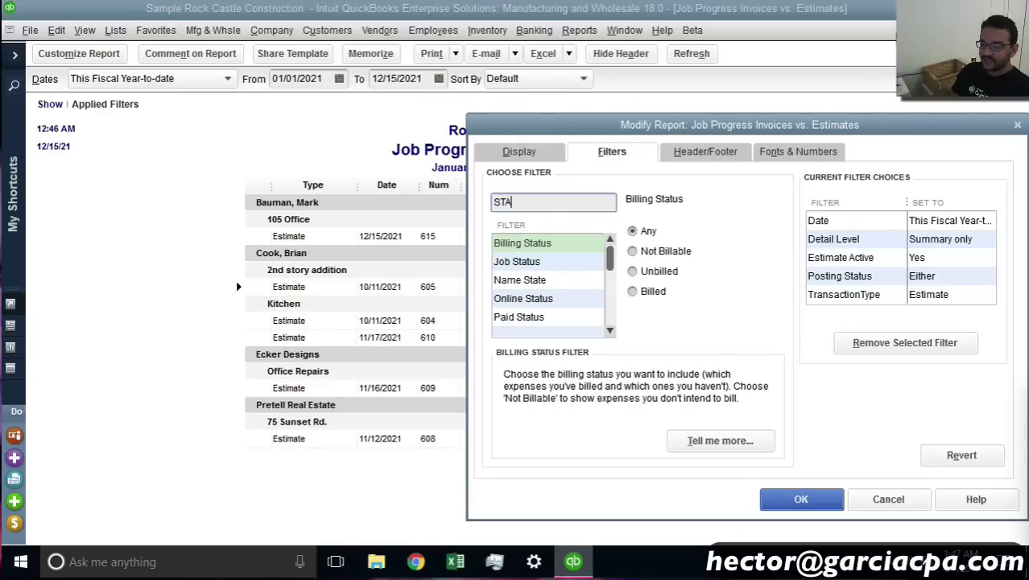
left_click(540, 268)
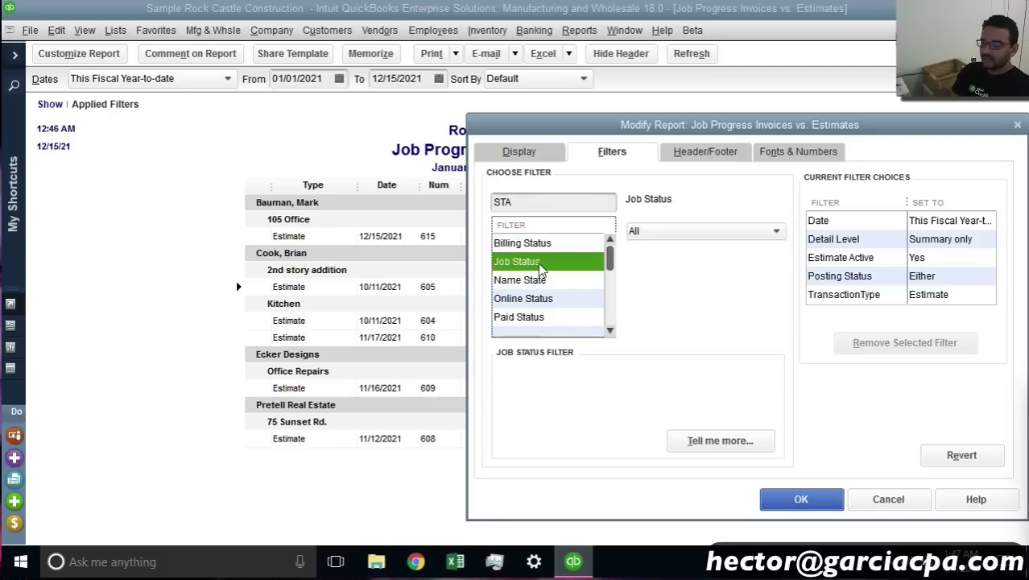
left_click(683, 233)
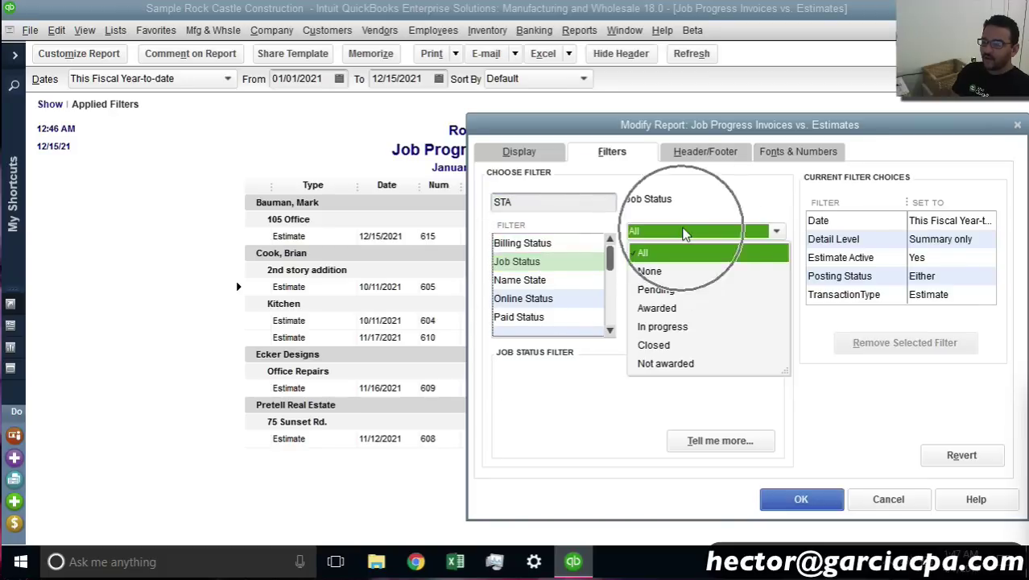
left_click(683, 330)
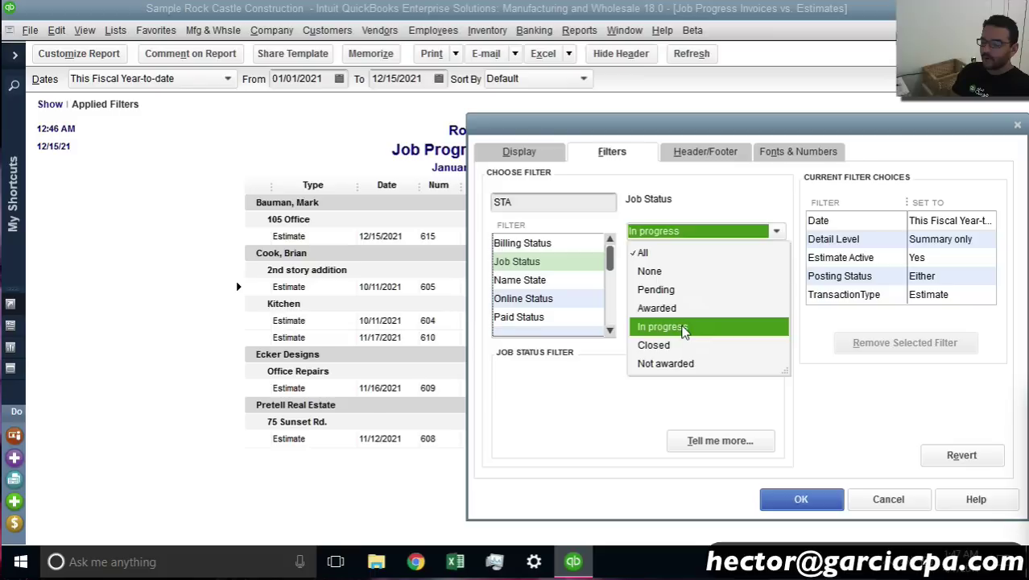
left_click(801, 498)
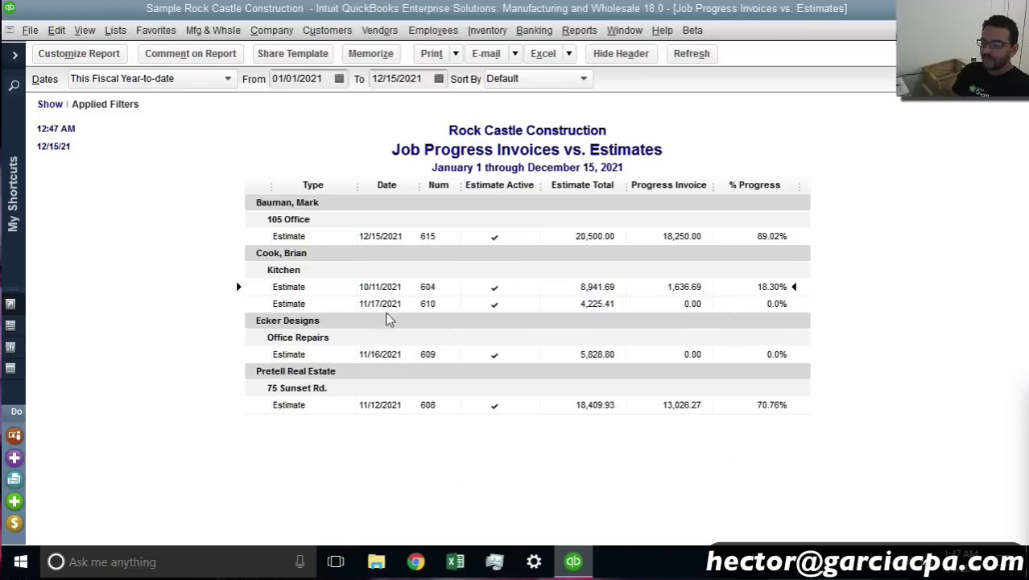
Change the report's Job Status filter to Pending
left_click(84, 56)
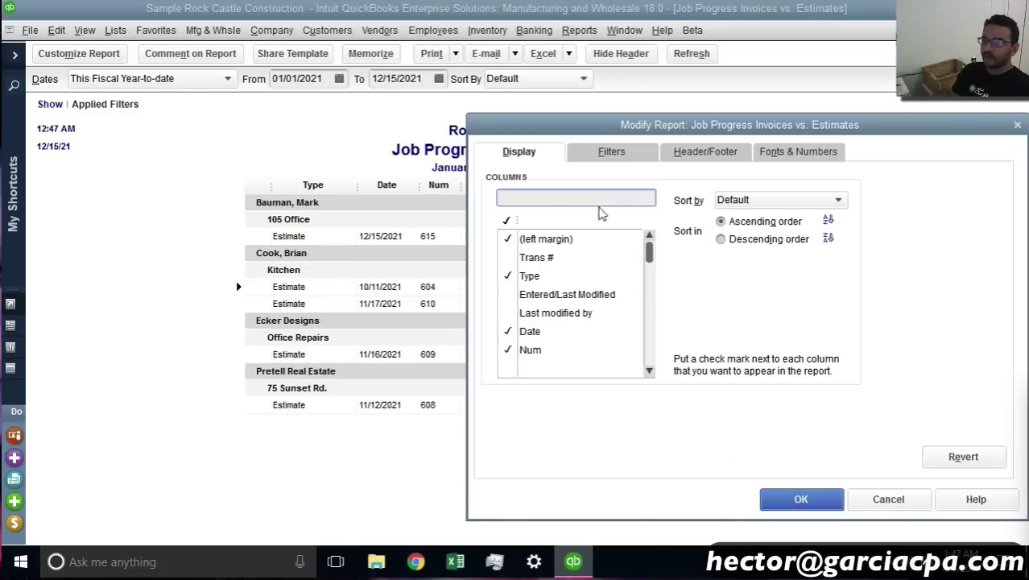
left_click(615, 152)
left_click(836, 276)
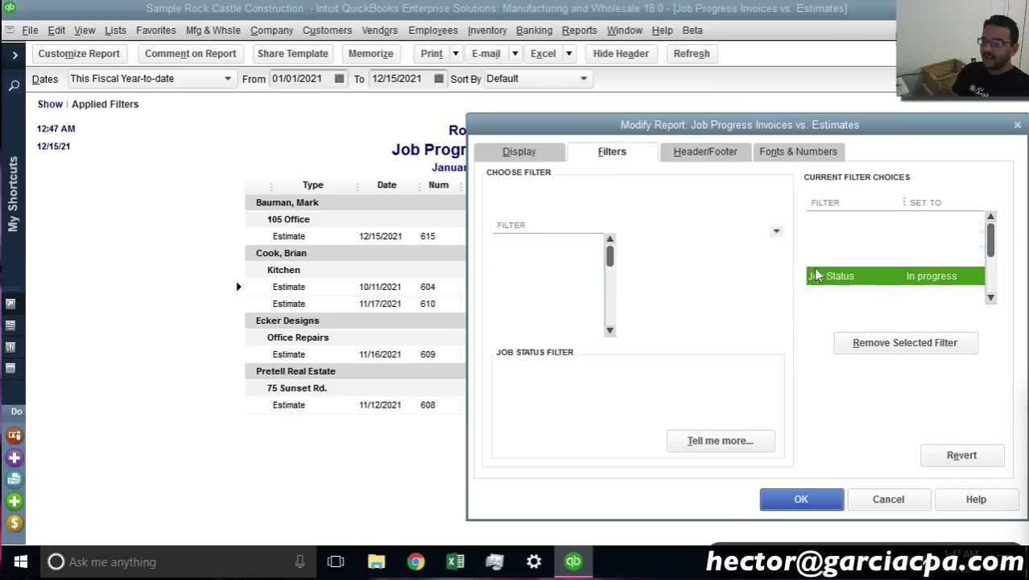
left_click(776, 231)
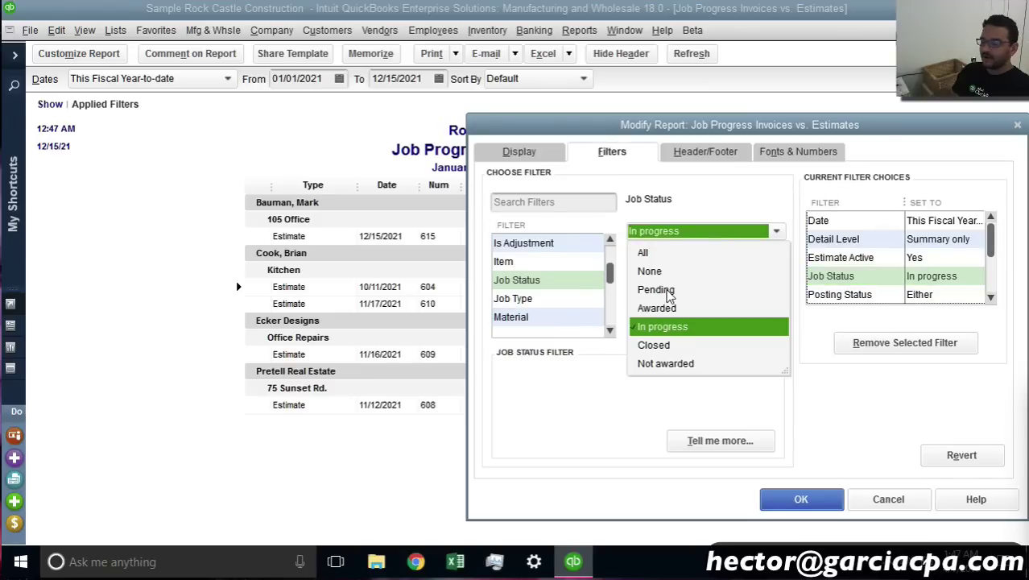
left_click(657, 290)
left_click(800, 499)
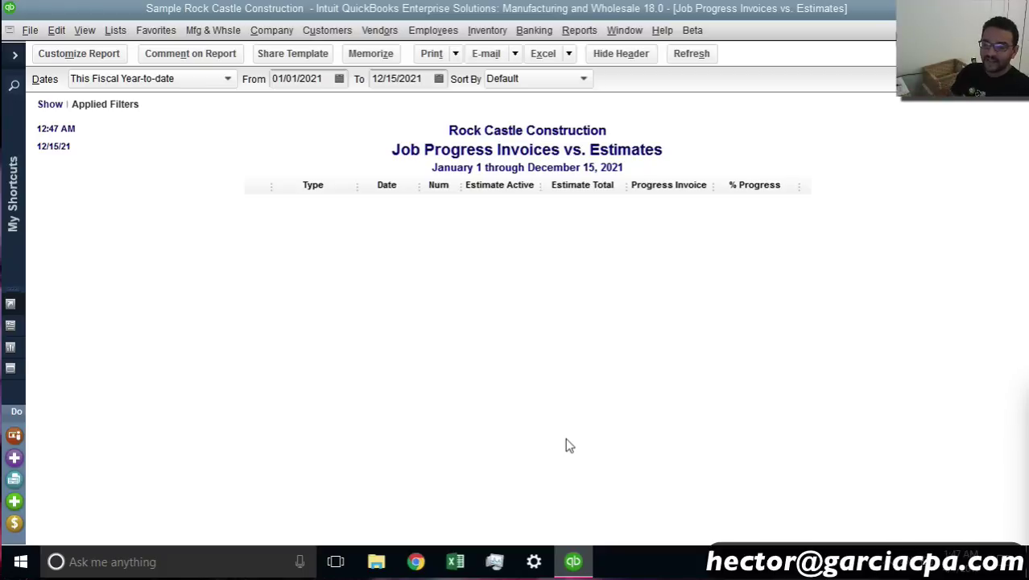
Change the Job Status filter of the Job Progress Invoices vs. Estimates report to Awarded
left_click(78, 53)
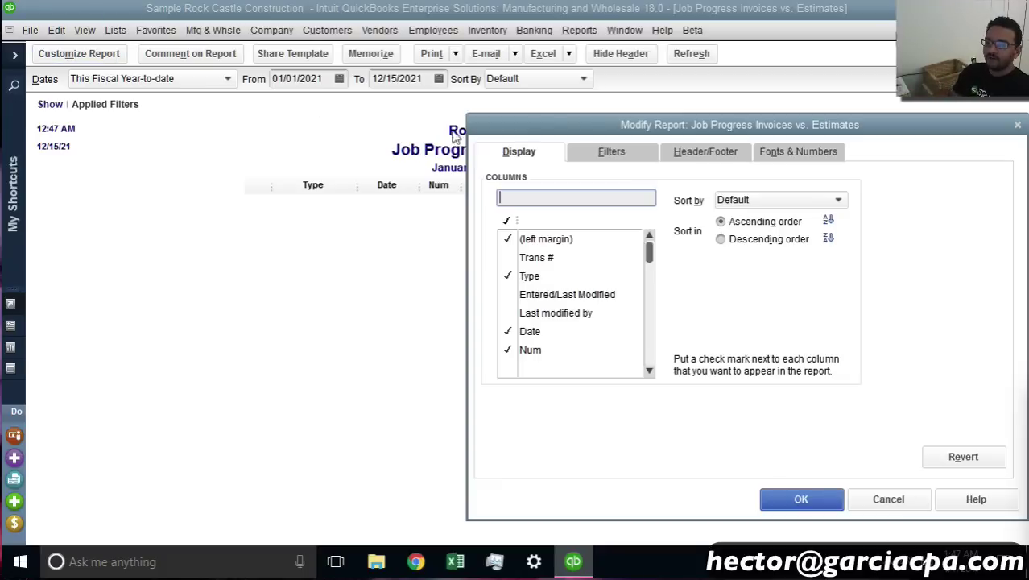
left_click(614, 151)
left_click(842, 279)
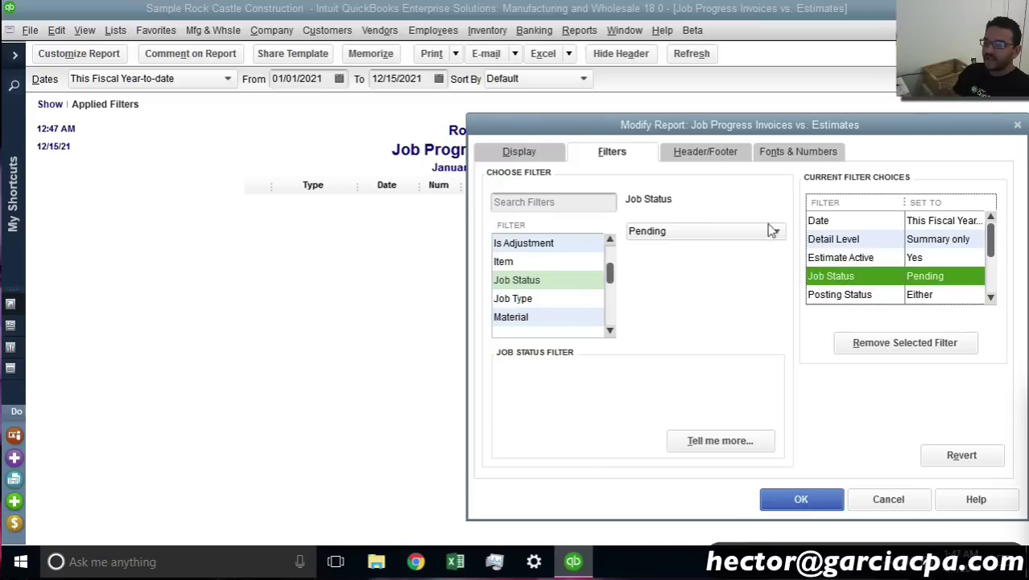
left_click(775, 231)
left_click(668, 310)
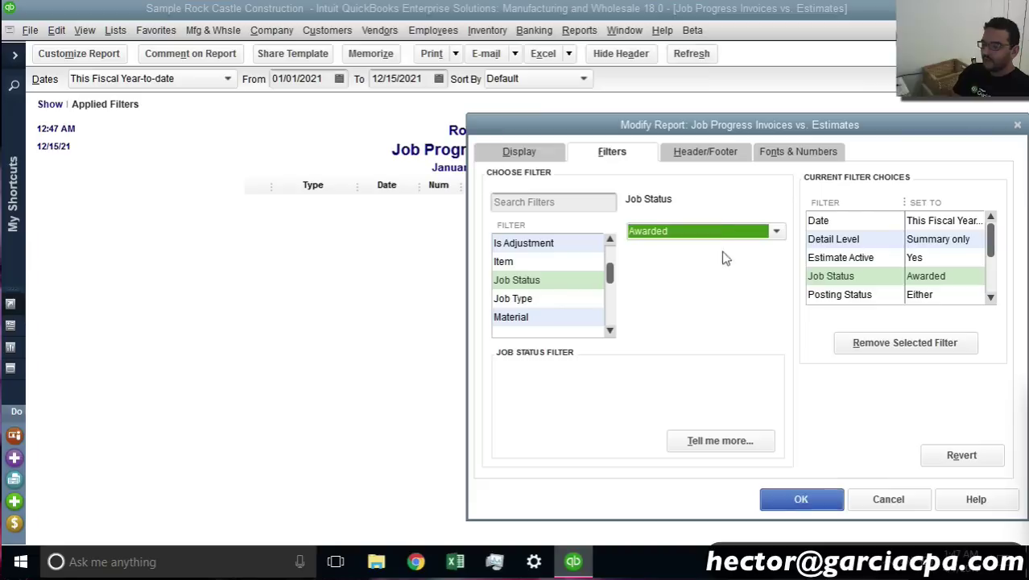
left_click(696, 234)
left_click(793, 501)
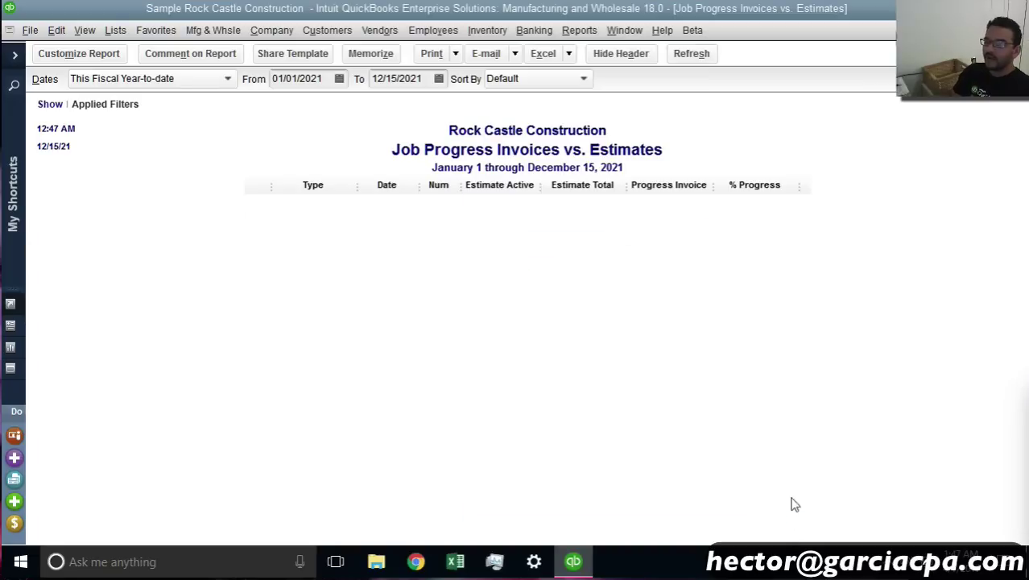
Search the report filters for JOB, examine the Job Type filter's options, and close the report without applying changes
left_click(87, 57)
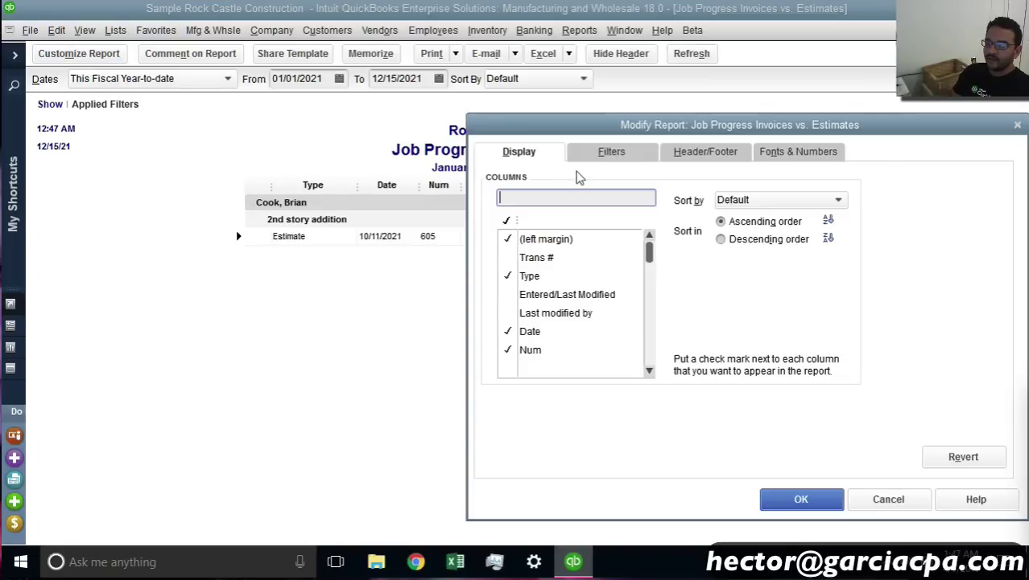
left_click(605, 157)
left_click(533, 202)
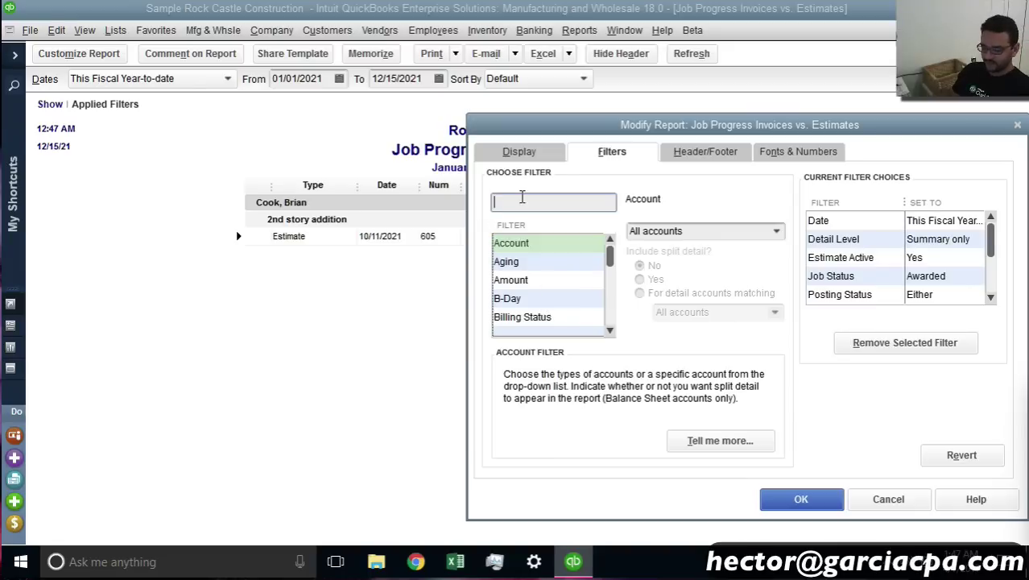
type("JOB")
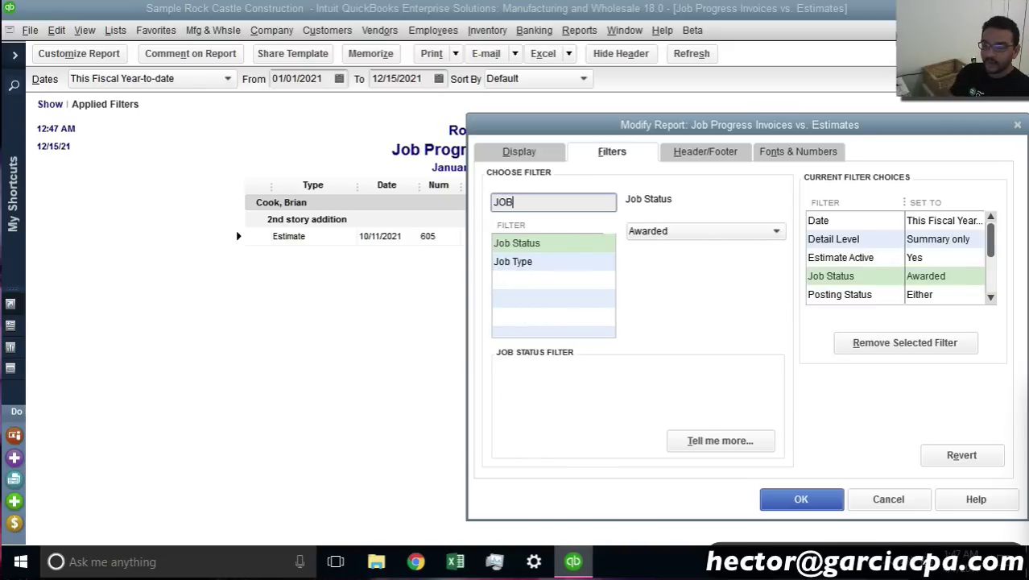
left_click(534, 264)
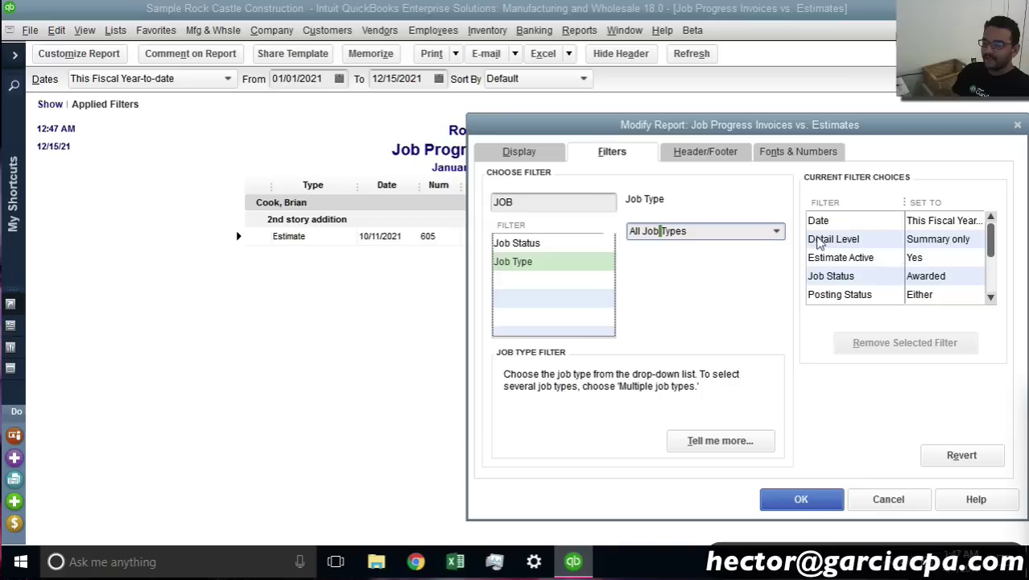
left_click(777, 231)
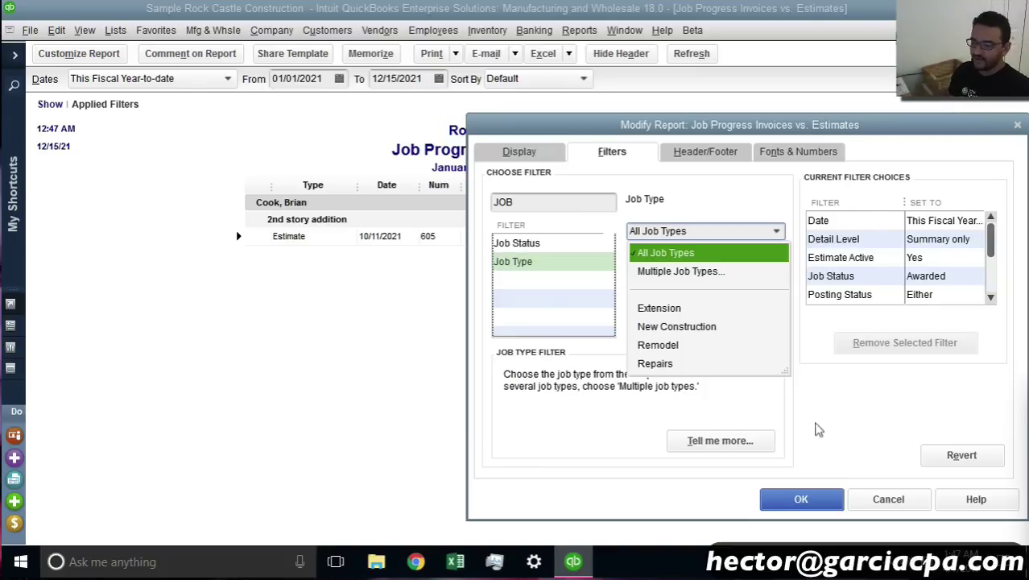
left_click(886, 498)
key("Escape")
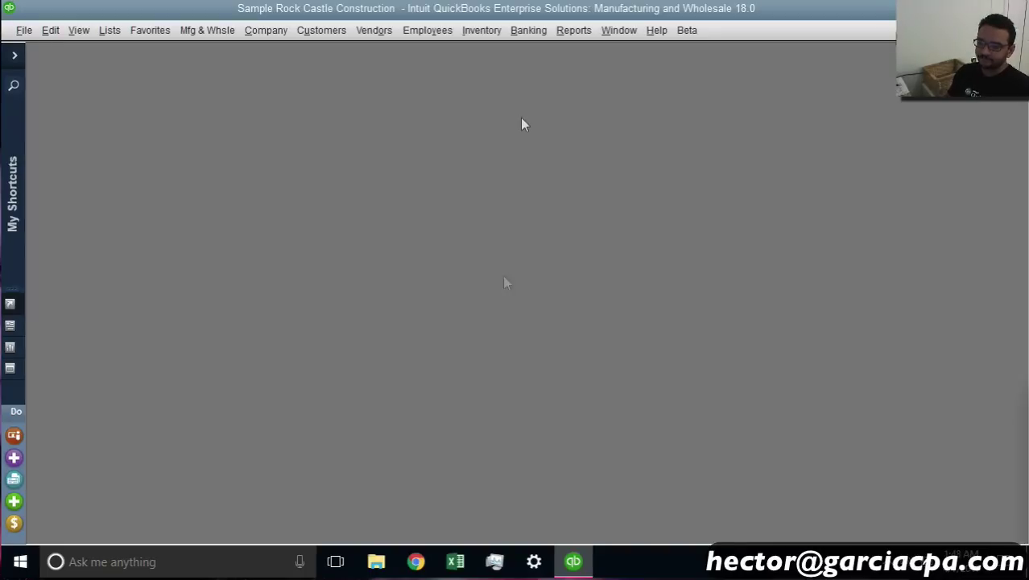
Open the existing 20,500.00 estimate for the 105 Office job in a maximized window and view its related transactions
left_click(321, 30)
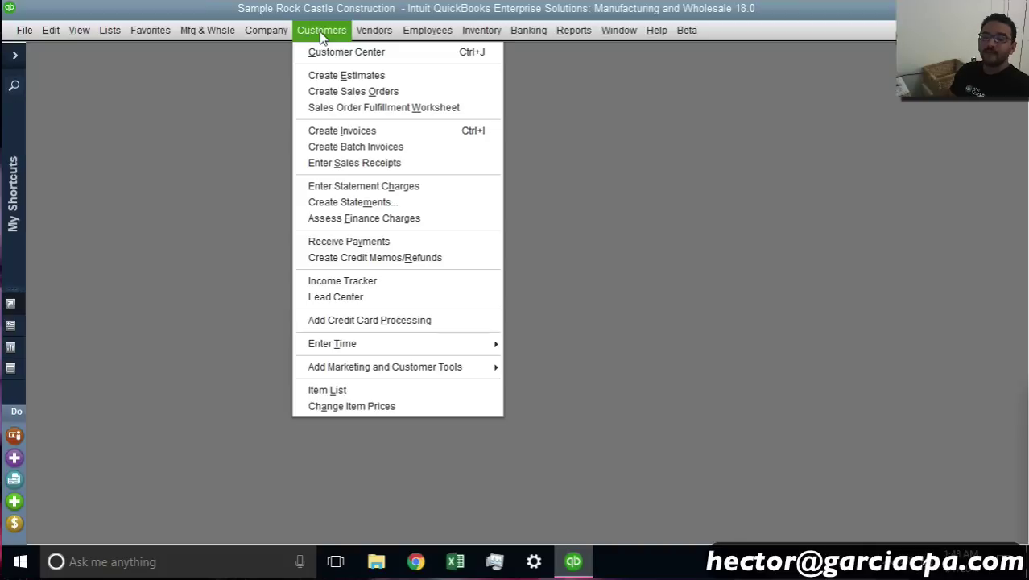
left_click(365, 78)
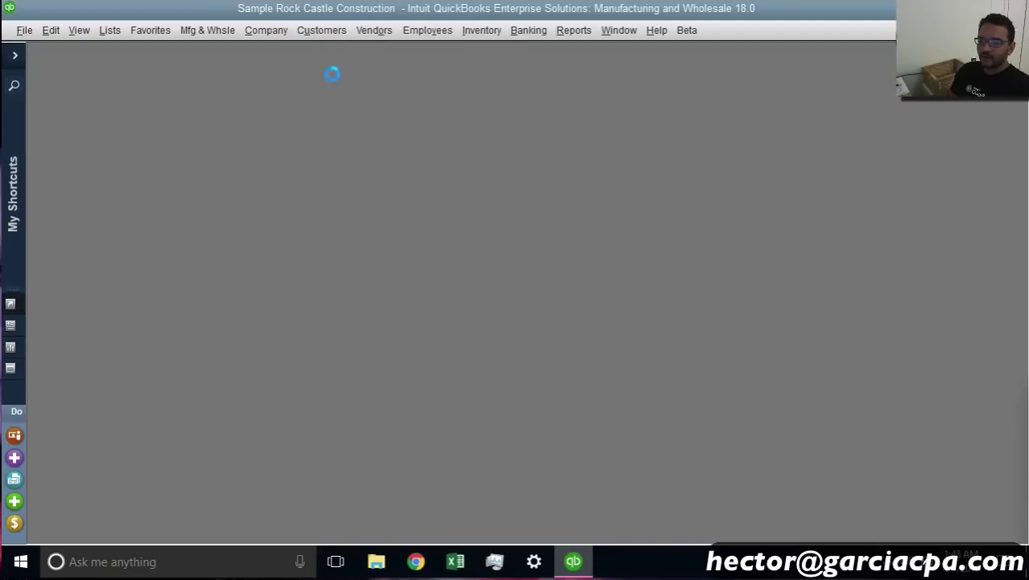
left_click(160, 97)
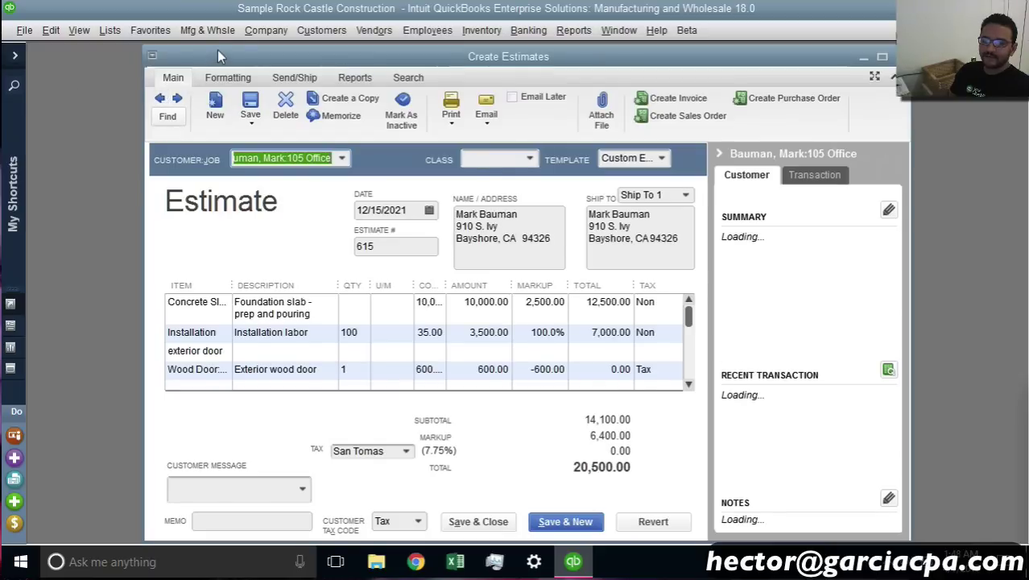
double_click(217, 52)
left_click(930, 153)
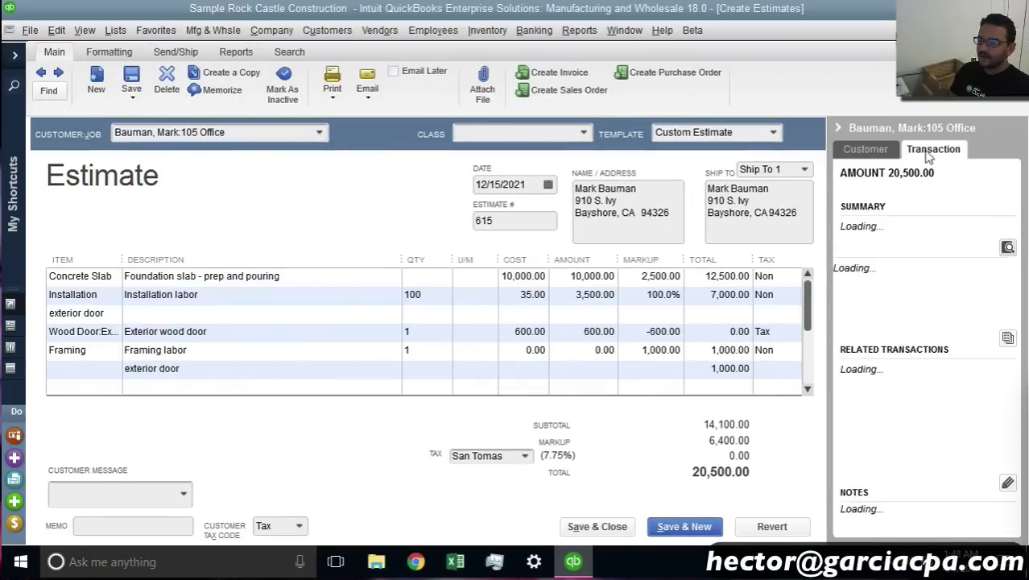
left_click(912, 377)
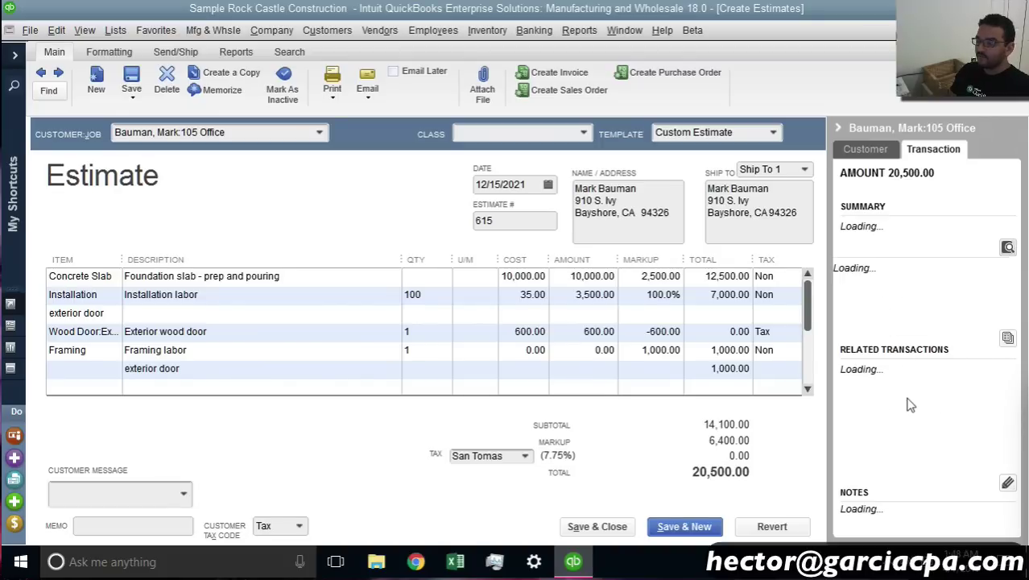
left_click(908, 405)
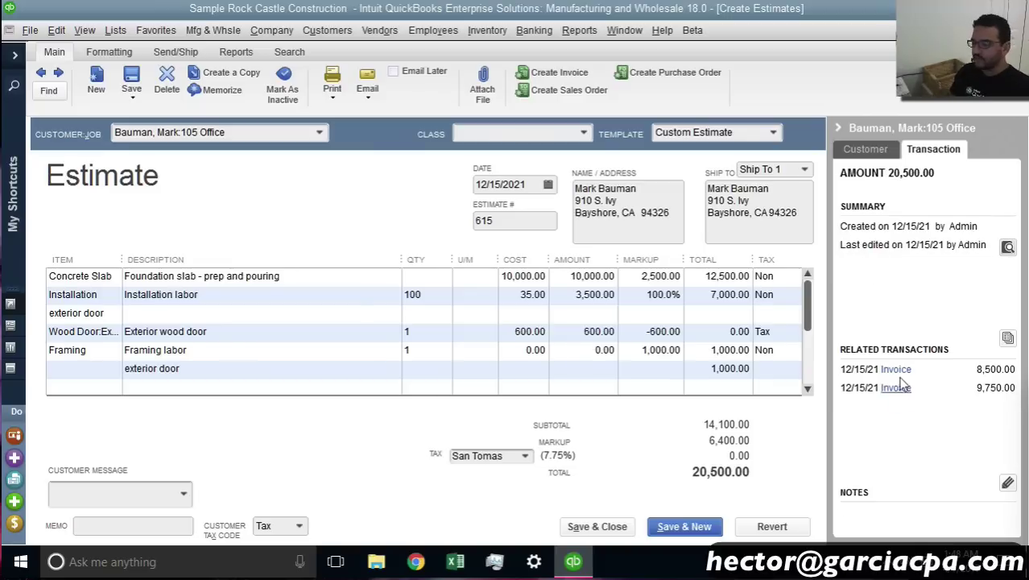
Examine the Transaction History report of the invoices linked to the 105 Office estimate, and return to the estimate
left_click(1007, 339)
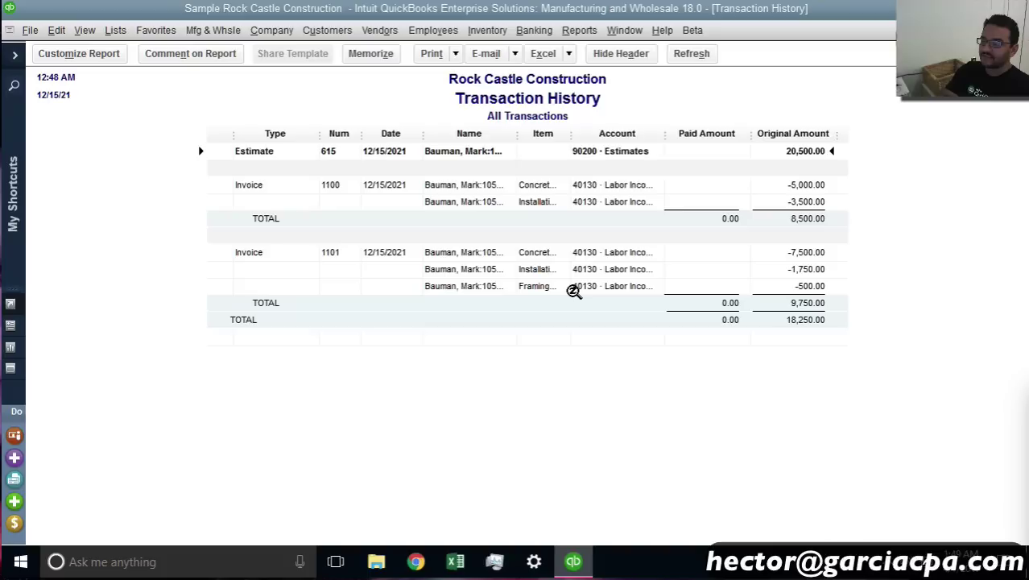
key("Escape")
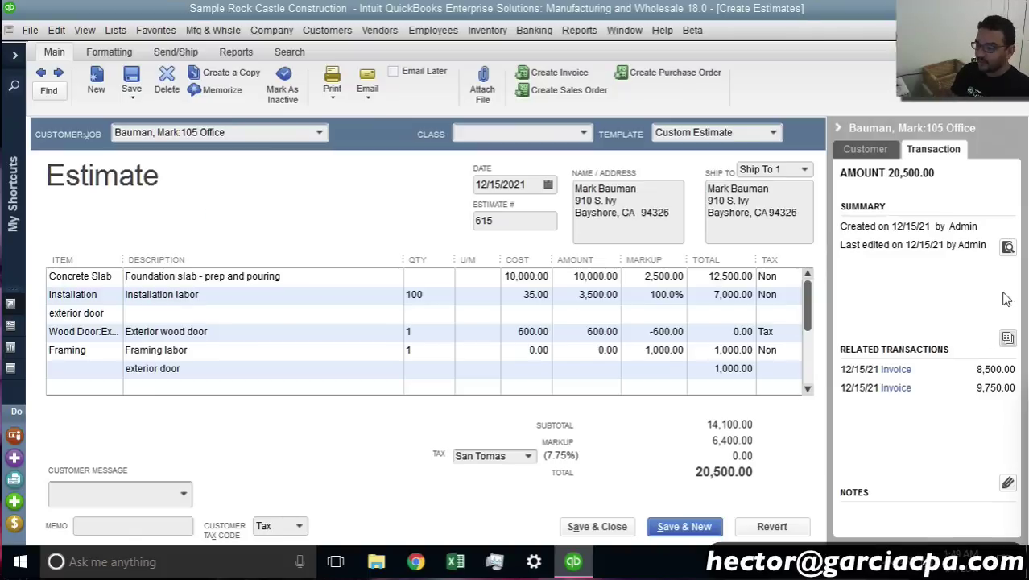
left_click(1010, 337)
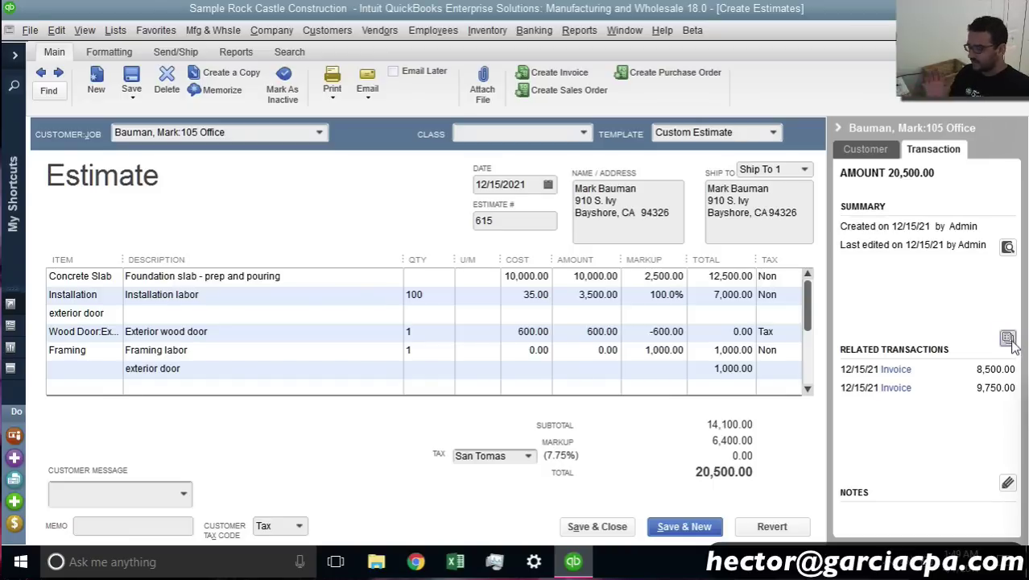
left_click(1011, 341)
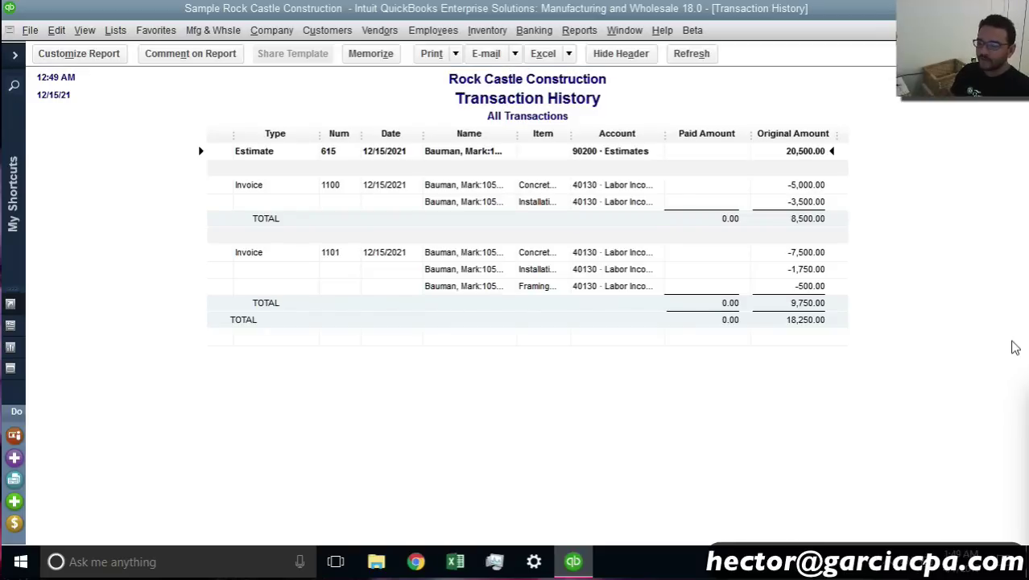
key("Escape")
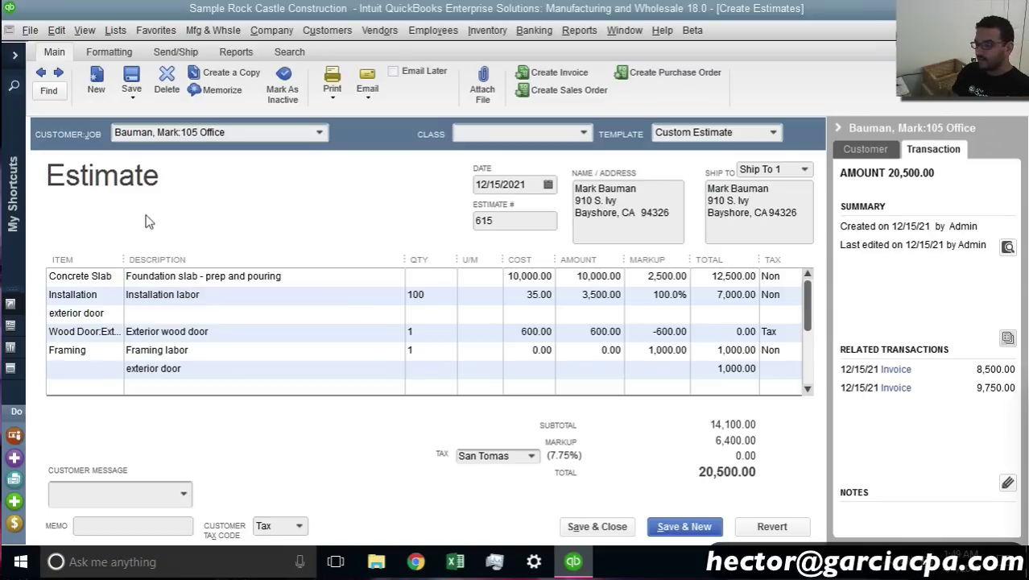
Review the prior billed amounts and percentages of each estimate item in the selected-items progress invoice setup, and cancel it
left_click(571, 75)
left_click(268, 252)
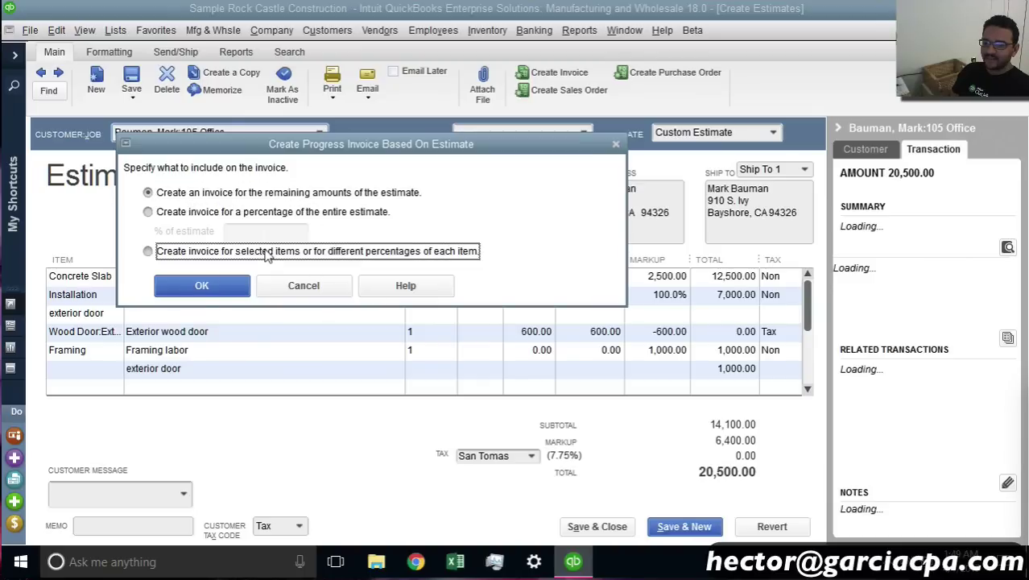
left_click(223, 285)
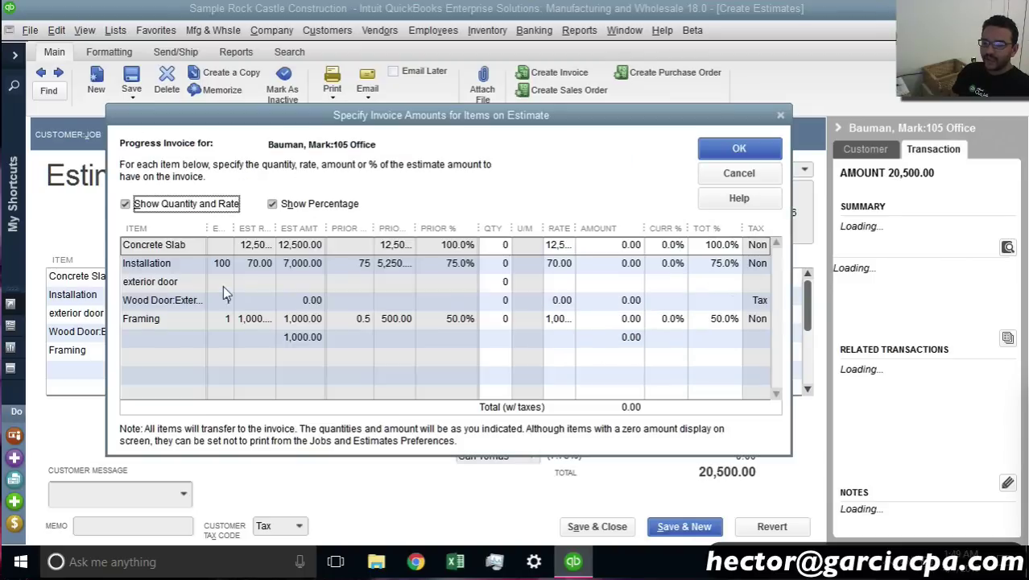
left_click(738, 176)
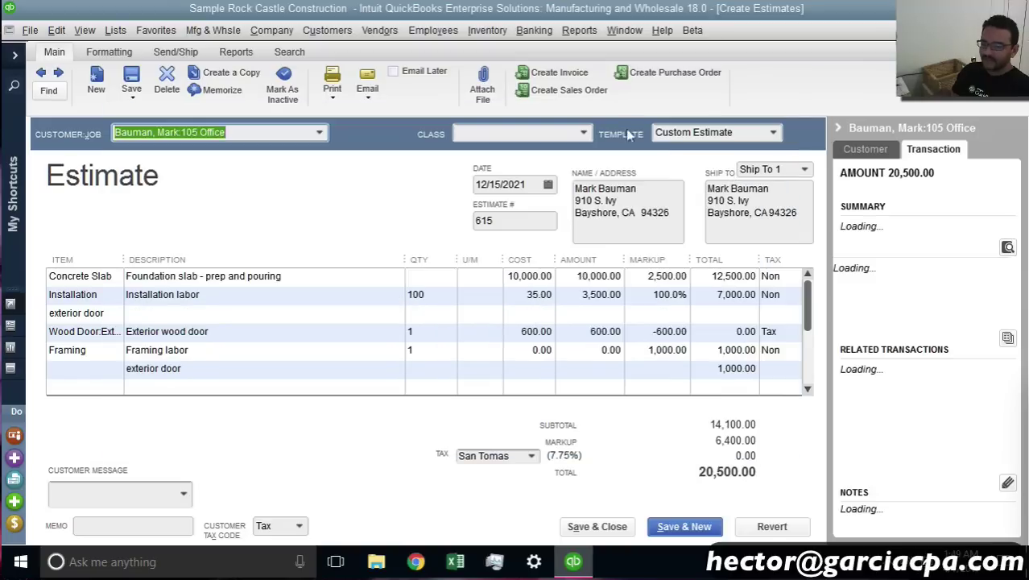
Create and save a progress invoice for the remaining amounts of the 105 Office estimate
left_click(565, 73)
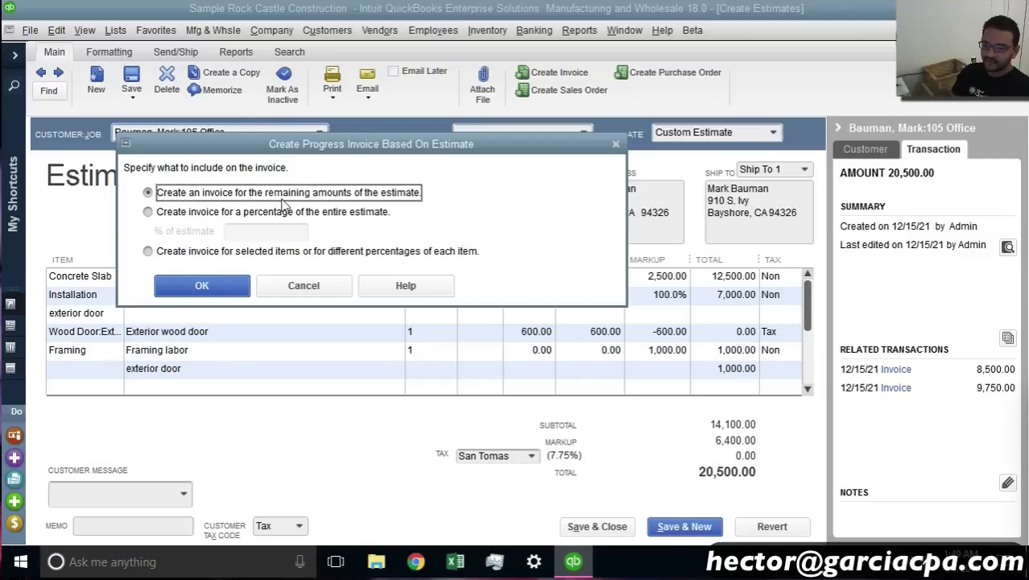
left_click(205, 287)
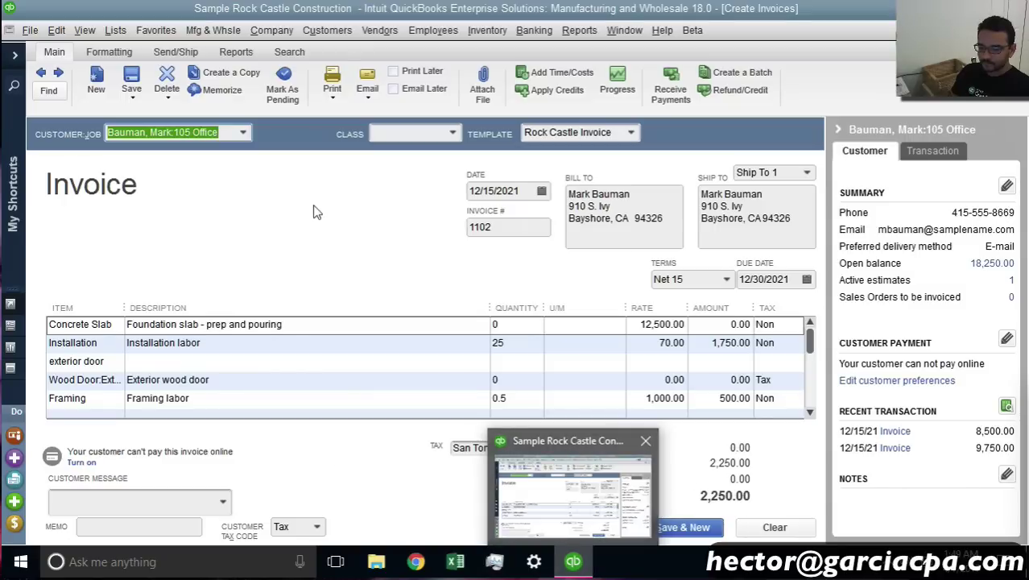
left_click(591, 527)
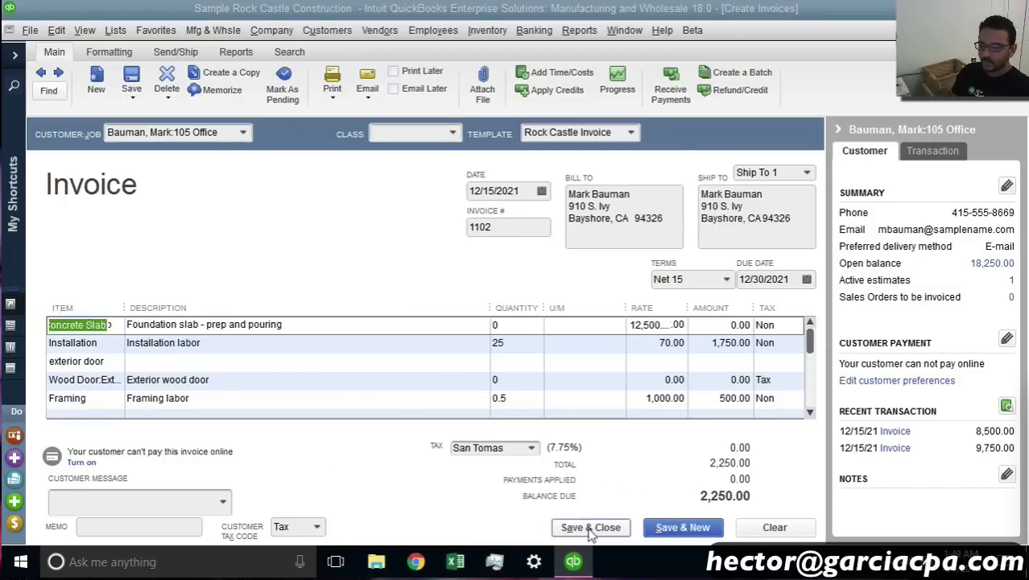
left_click(634, 393)
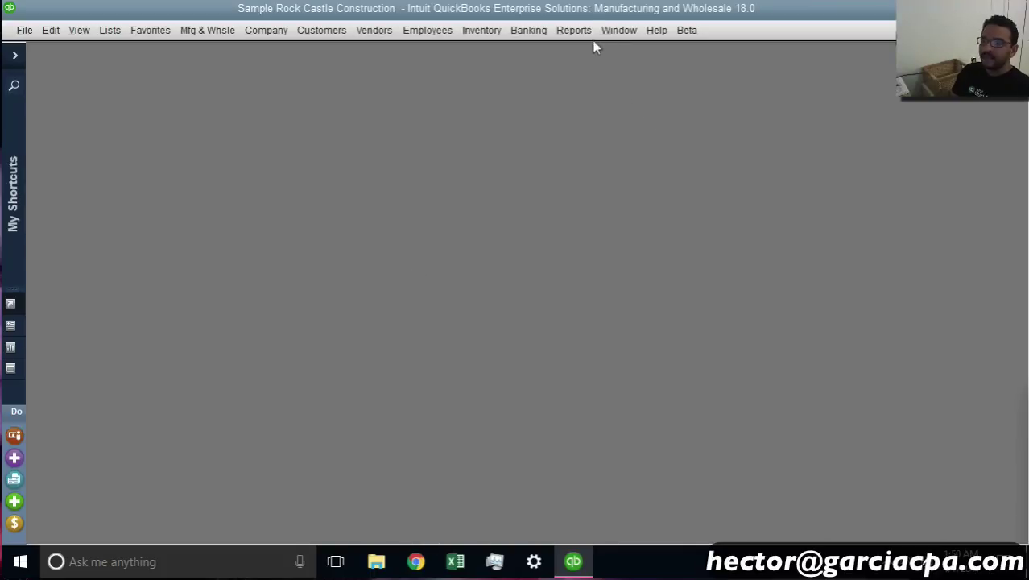
Run the Job Progress Invoices vs. Estimates report maximized and check the progress of the 105 Office estimate
left_click(574, 30)
mouse_move(666, 244)
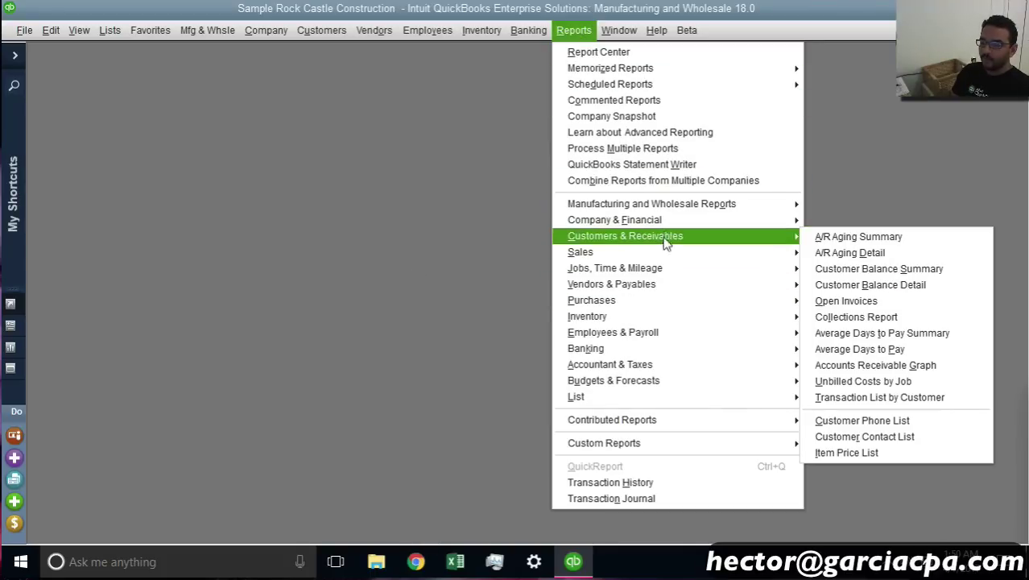
mouse_move(656, 266)
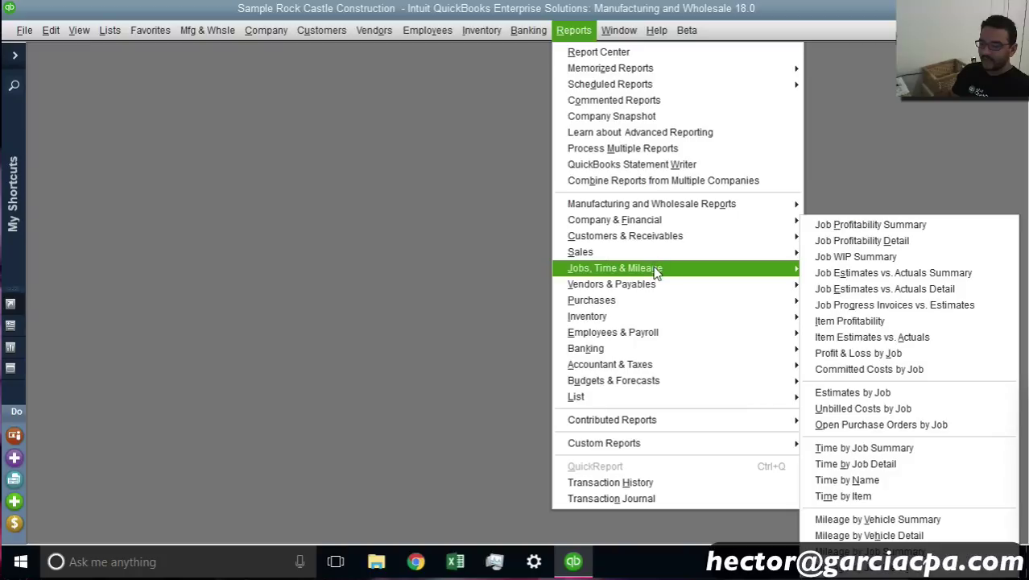
left_click(931, 309)
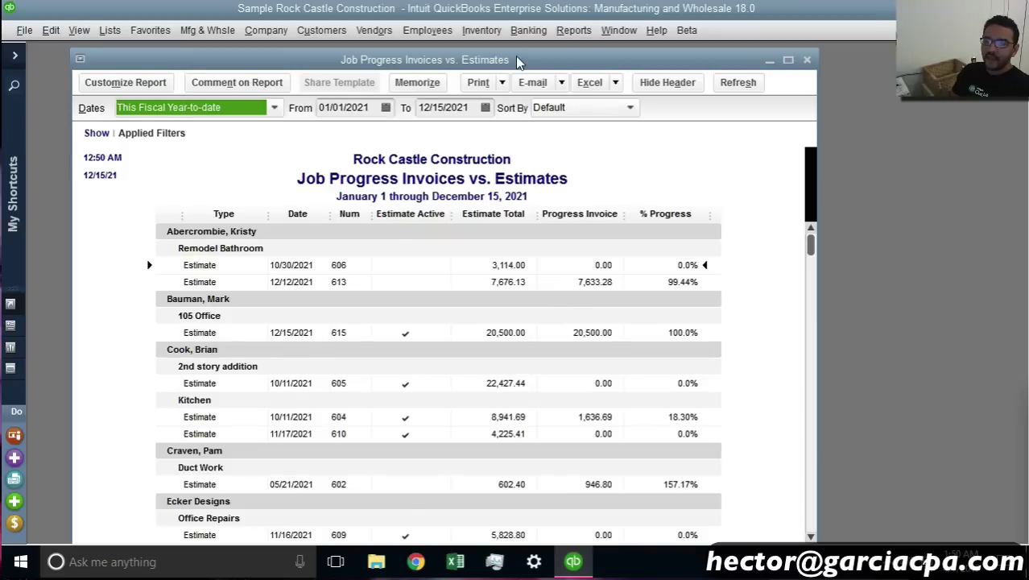
double_click(518, 61)
left_click(769, 303)
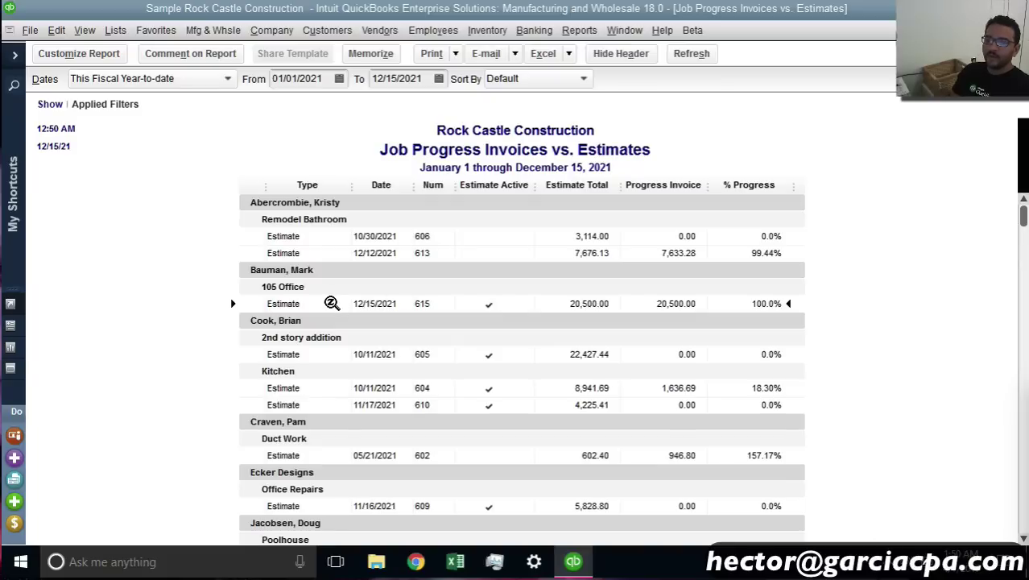
Open the 105 Office job's information in the Customer Center
left_click(339, 34)
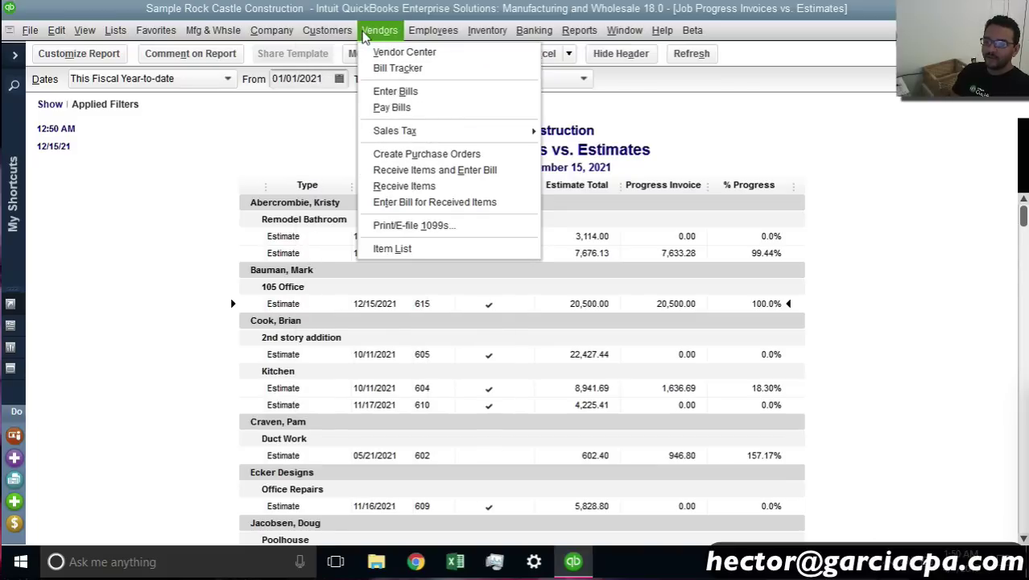
left_click(352, 55)
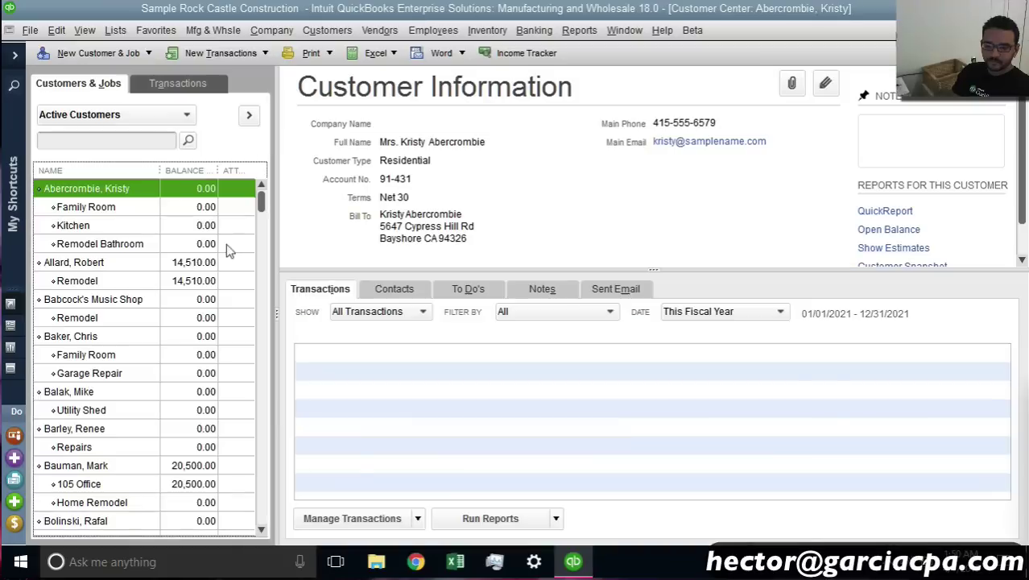
left_click(128, 300)
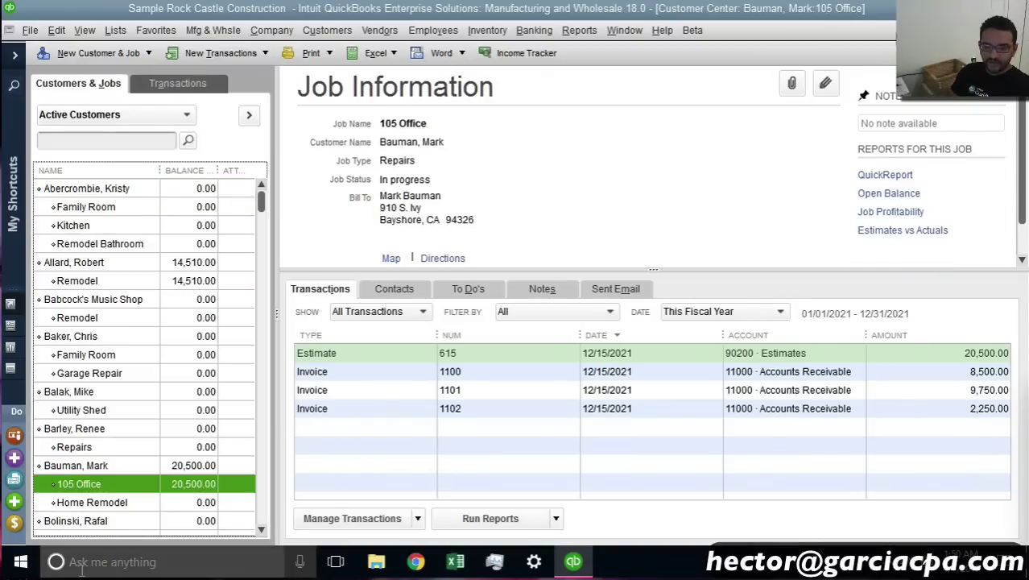
Set the 105 Office job's status to Closed with an end date of 12/16/2021 and save the job
double_click(101, 477)
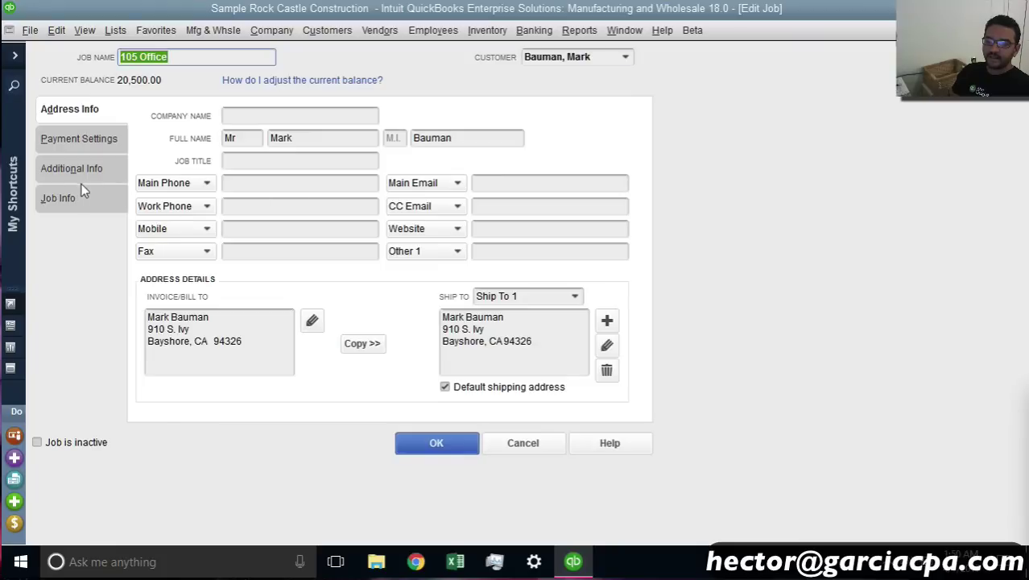
left_click(78, 193)
left_click(323, 184)
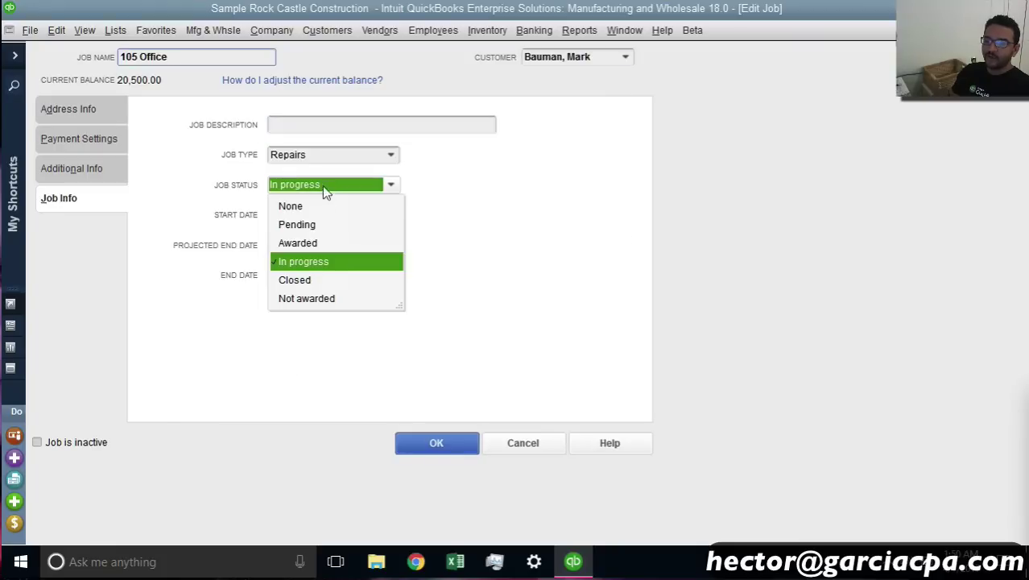
left_click(314, 278)
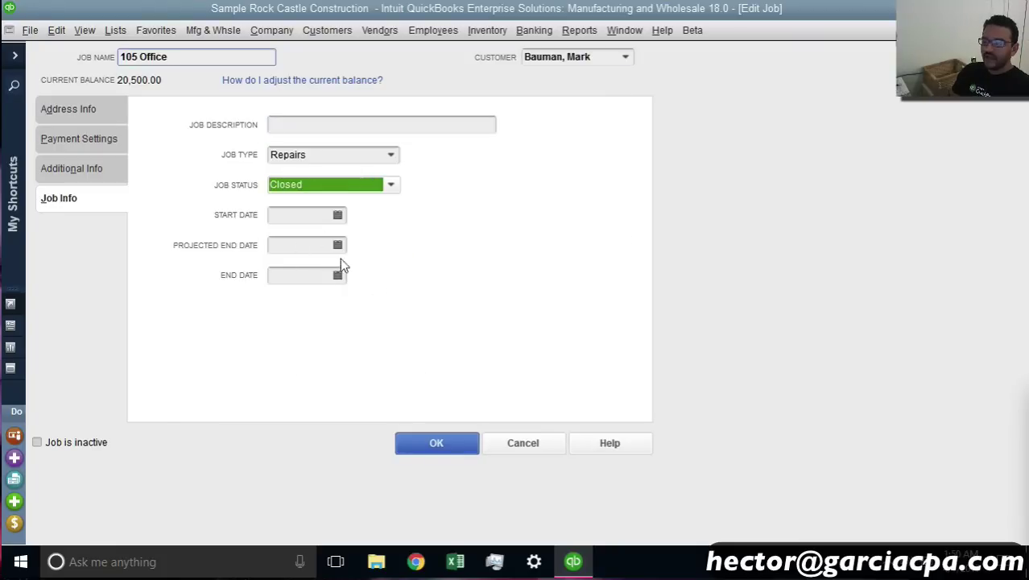
left_click(338, 276)
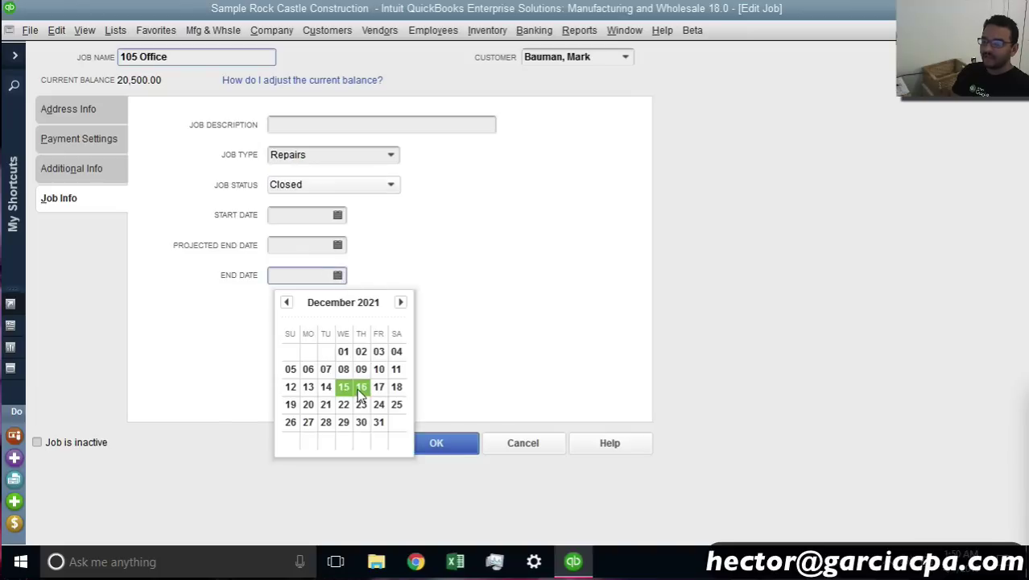
left_click(356, 388)
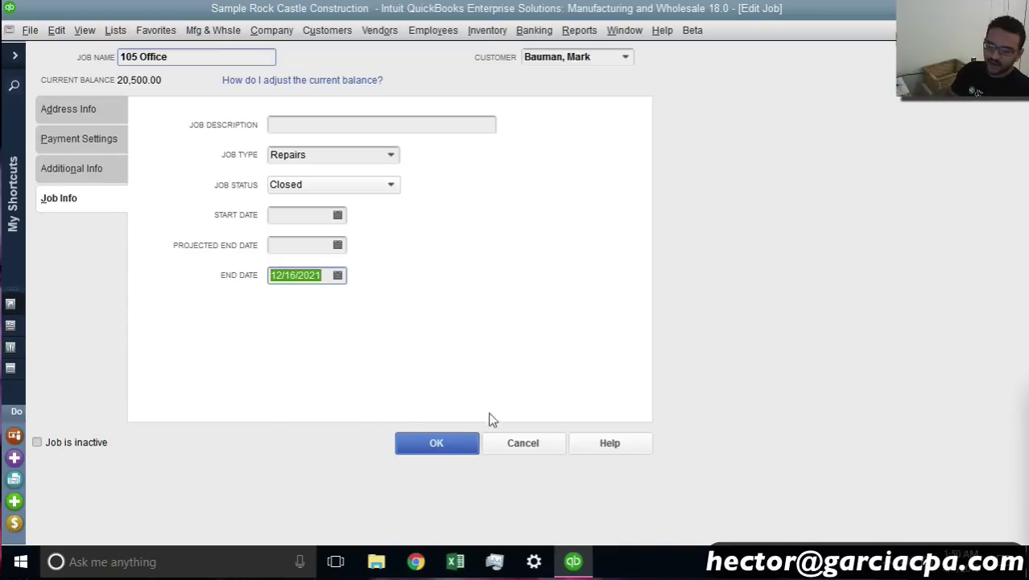
left_click(436, 441)
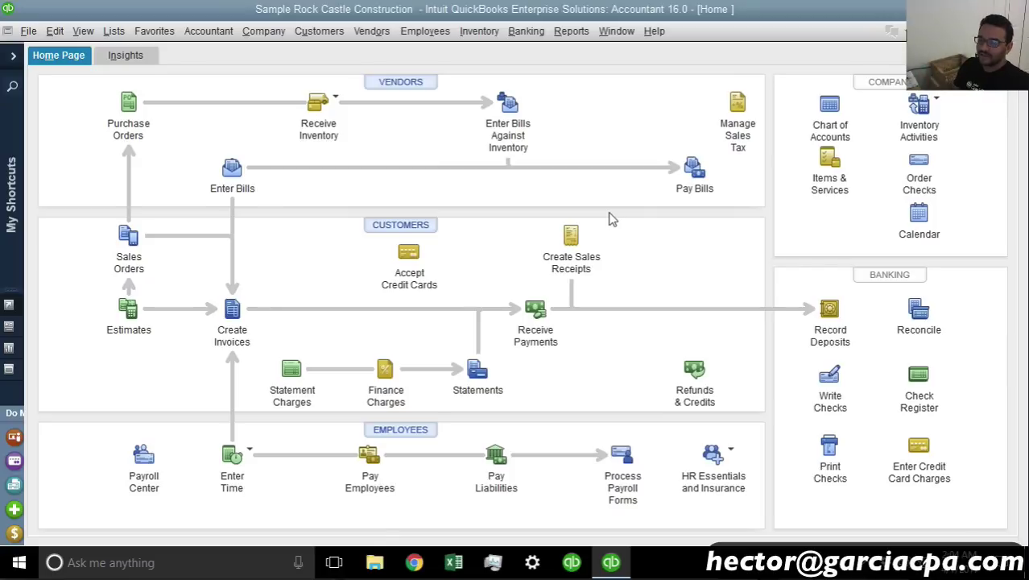
Toggle QuickBooks from the Accountant edition to the Enterprise Solutions Contractor edition
left_click(28, 31)
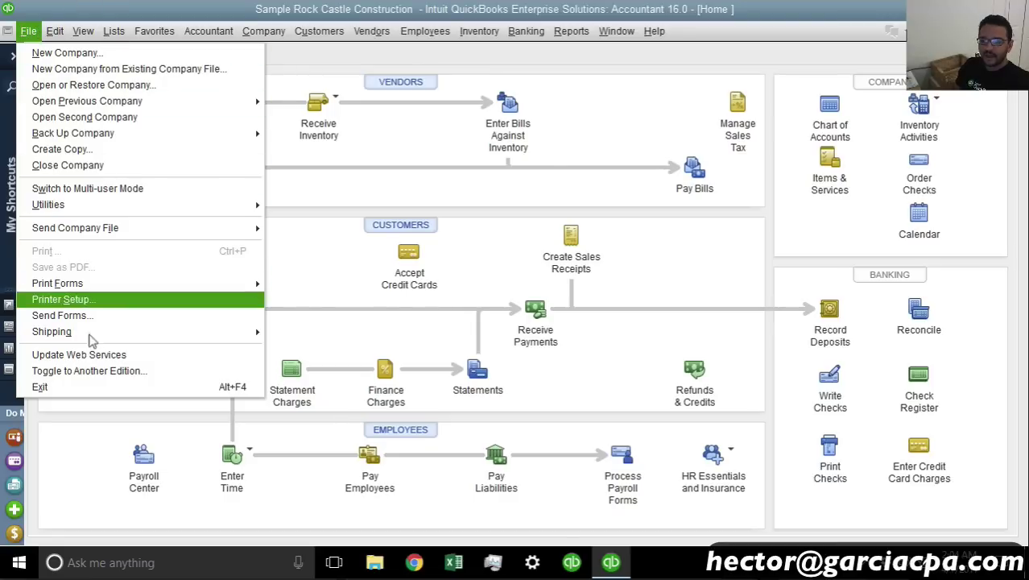
left_click(106, 373)
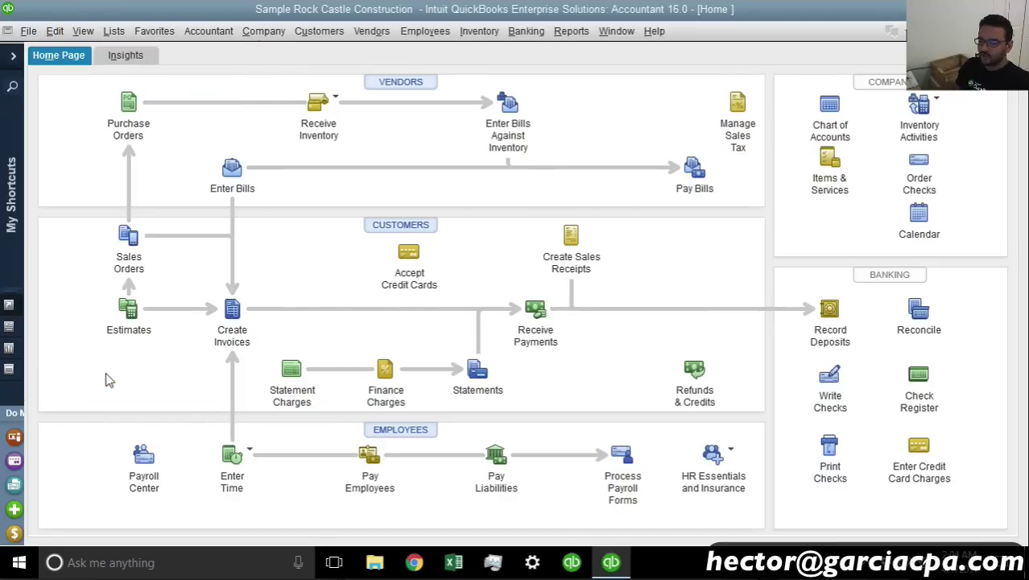
left_click(512, 235)
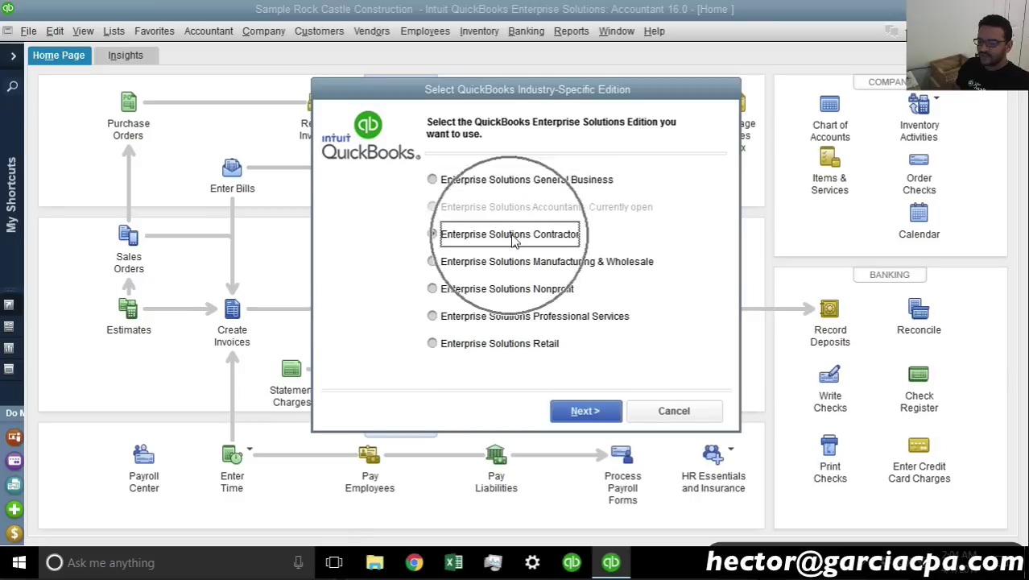
left_click(512, 238)
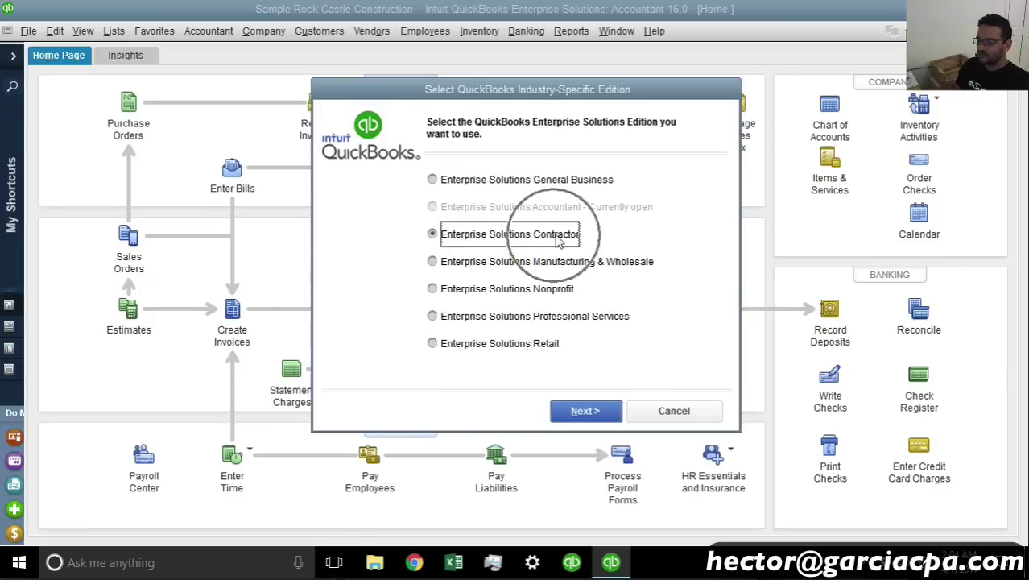
left_click(596, 411)
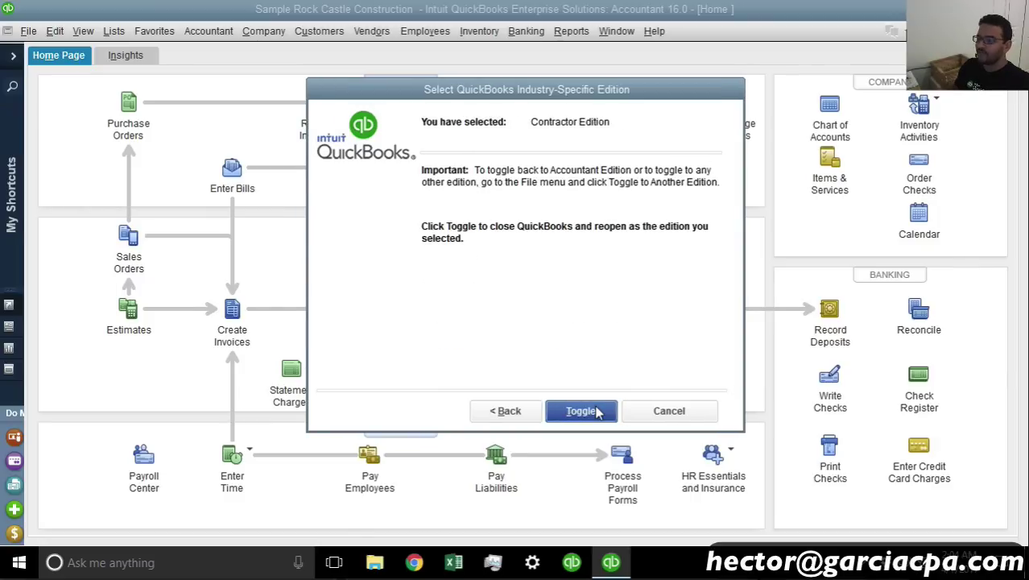
left_click(581, 411)
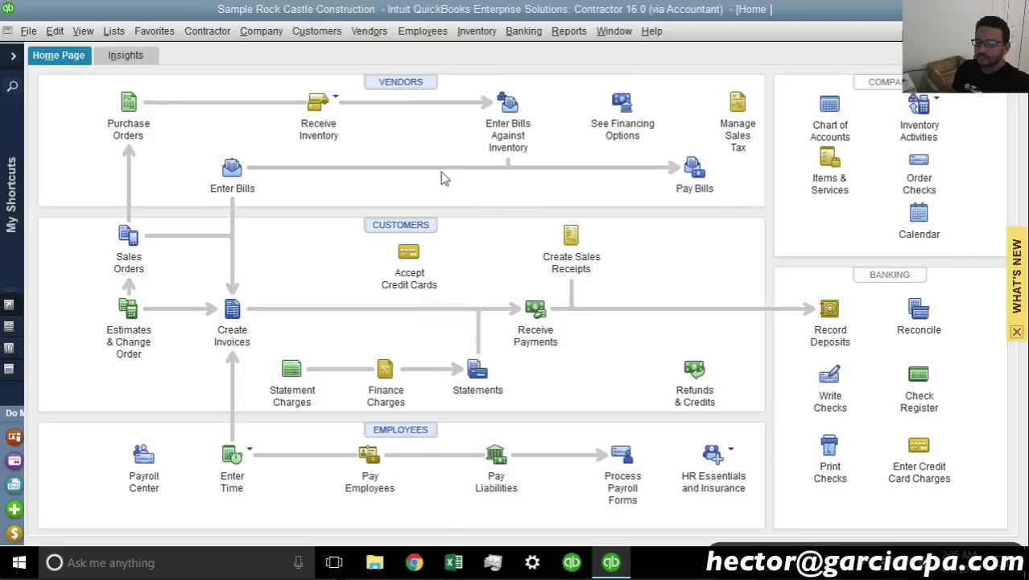
Open the estimates form and go back through the saved estimates to the Robson Clinic one dated 11/24/2020
left_click(141, 319)
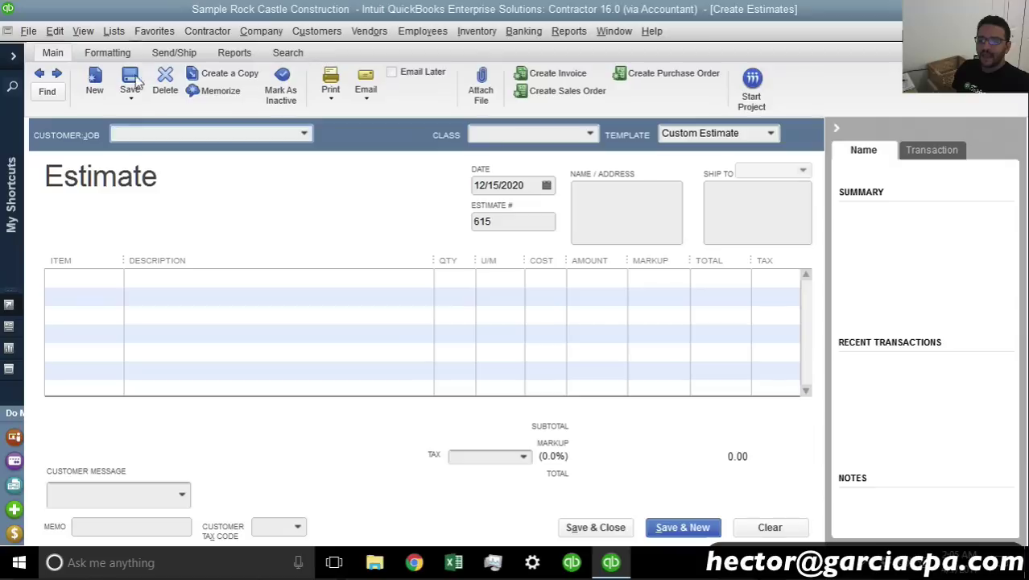
left_click(39, 73)
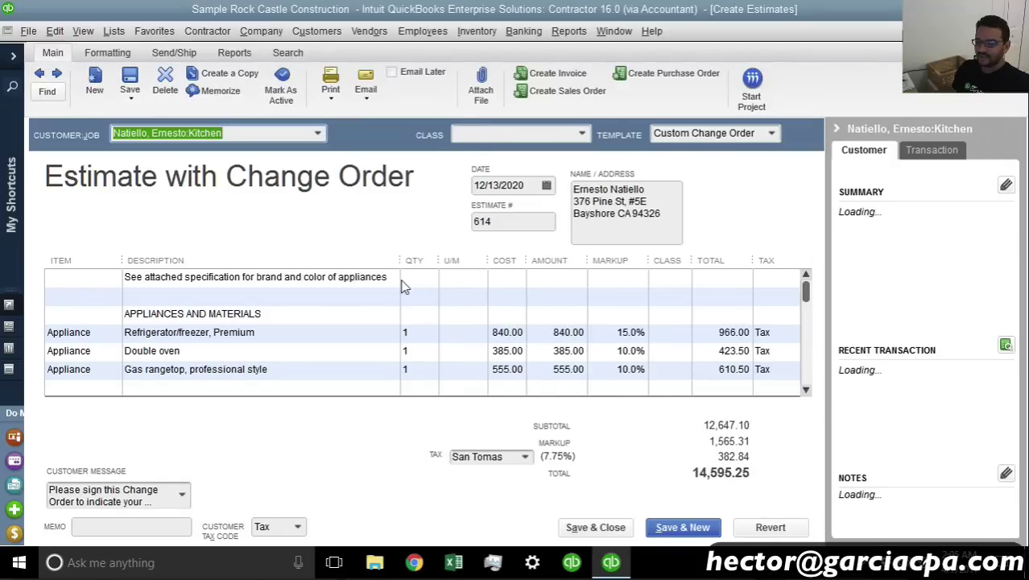
left_click(45, 73)
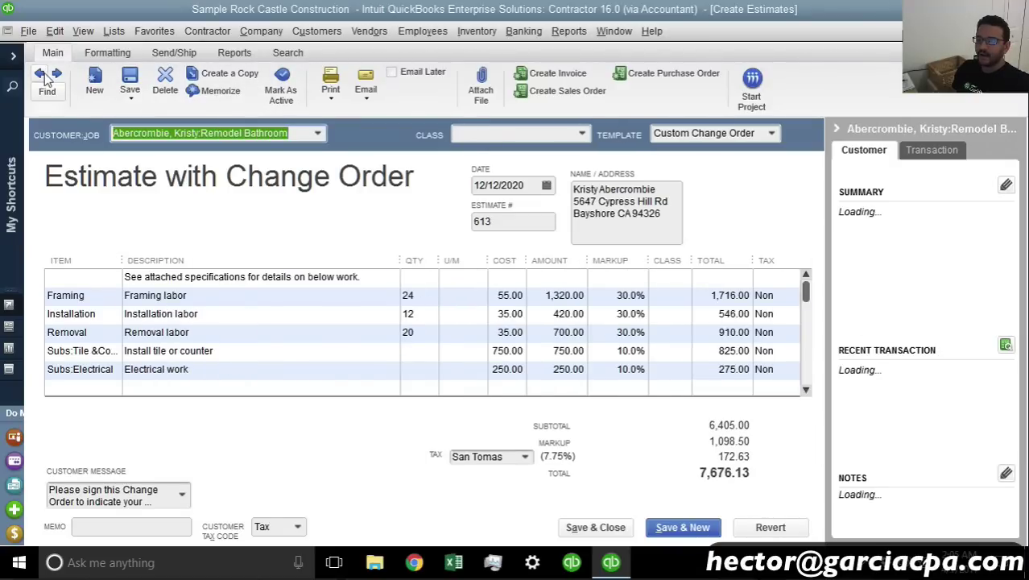
left_click(44, 73)
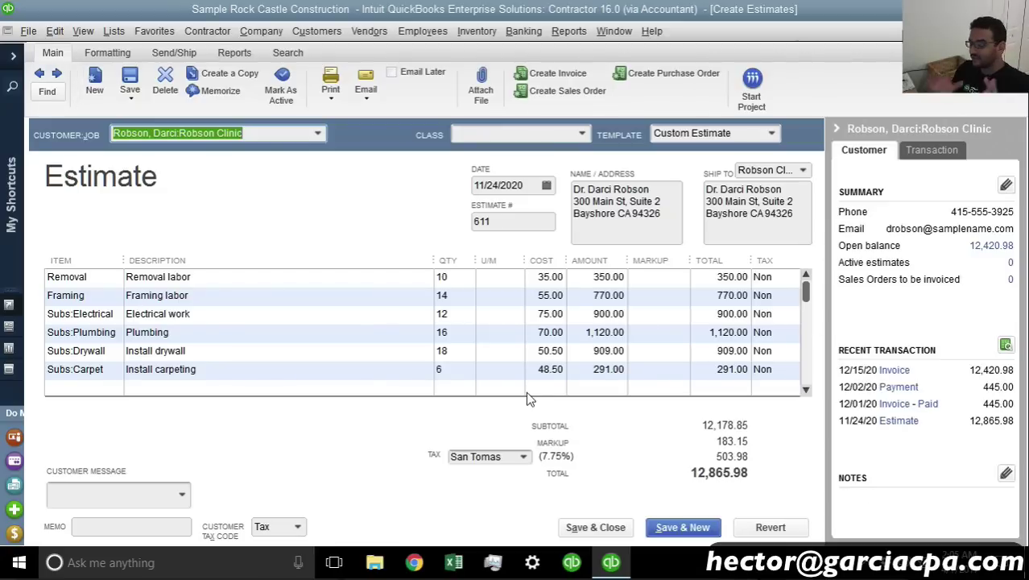
Set the electrical work quantity to 15 and the interior wood door cost to 90 in the Robson Clinic estimate
left_click(452, 314)
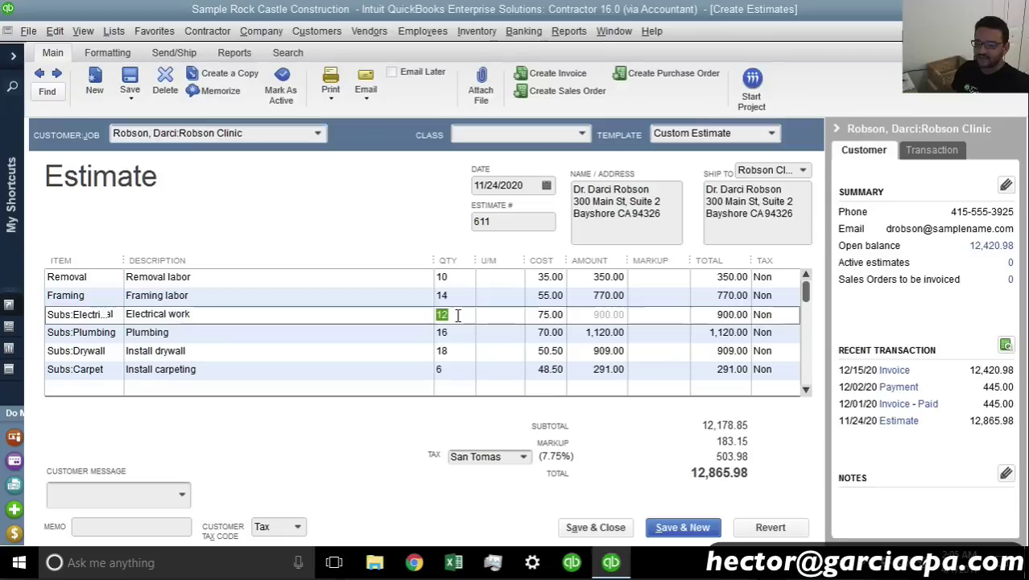
left_click_drag(411, 314, 502, 317)
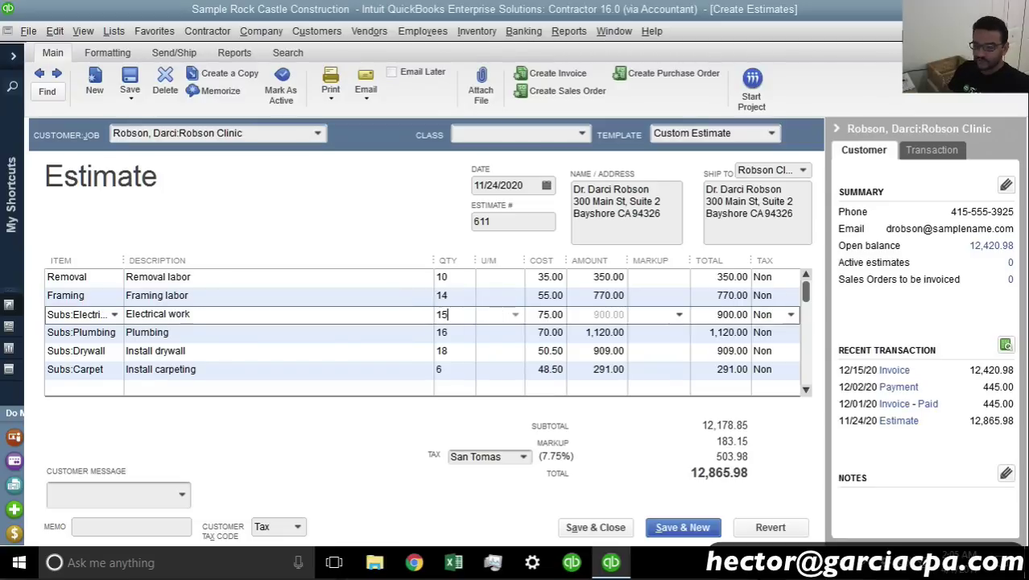
scroll(483, 326, "down", 3)
scroll(477, 330, "down", 2)
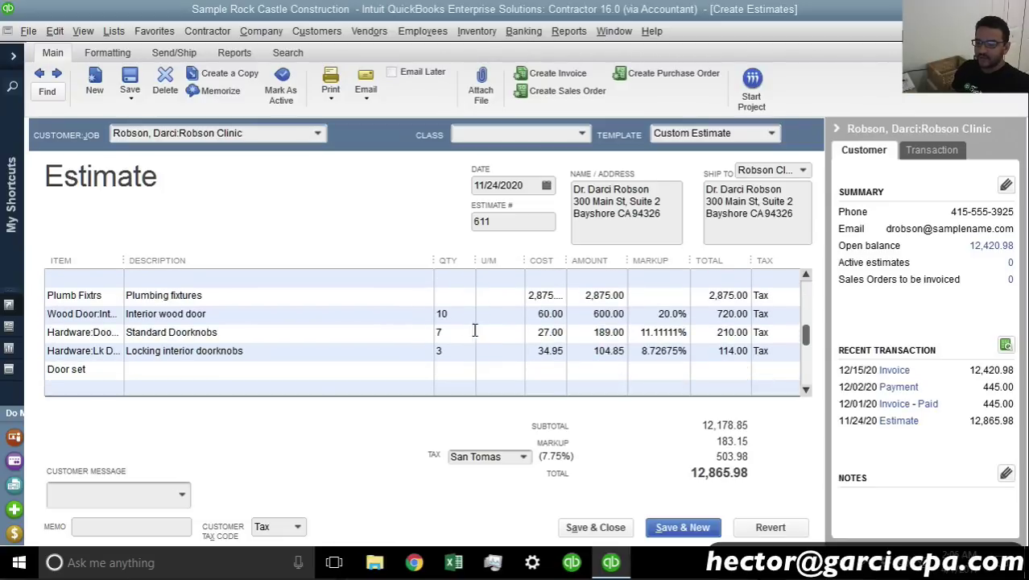
left_click(650, 321)
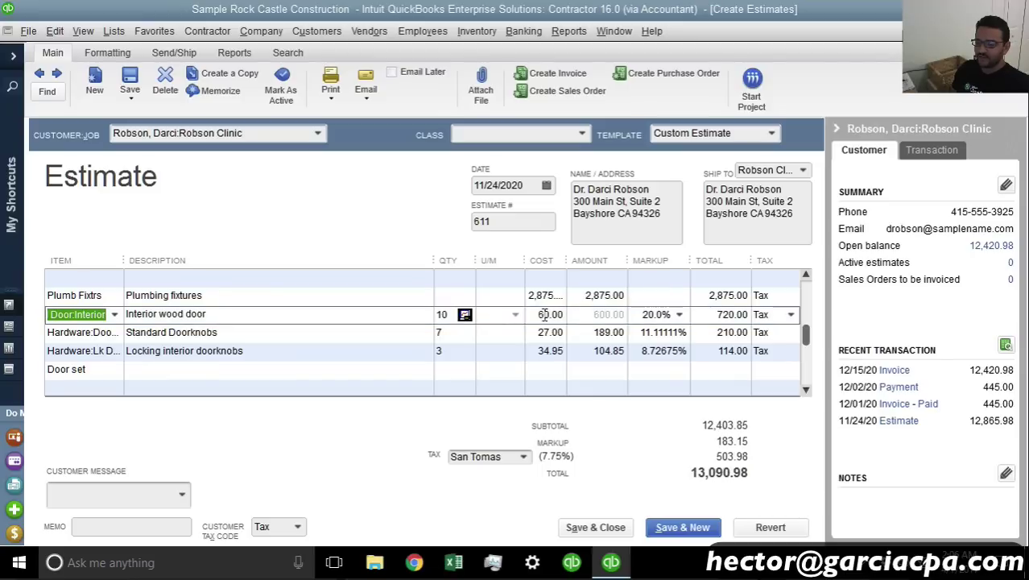
left_click(535, 315)
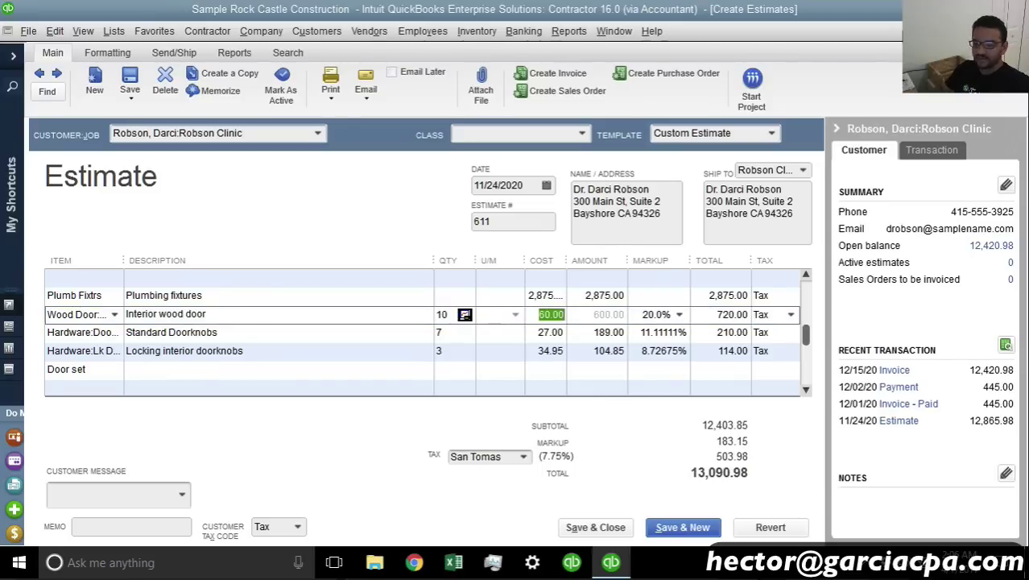
type("90")
key("Tab")
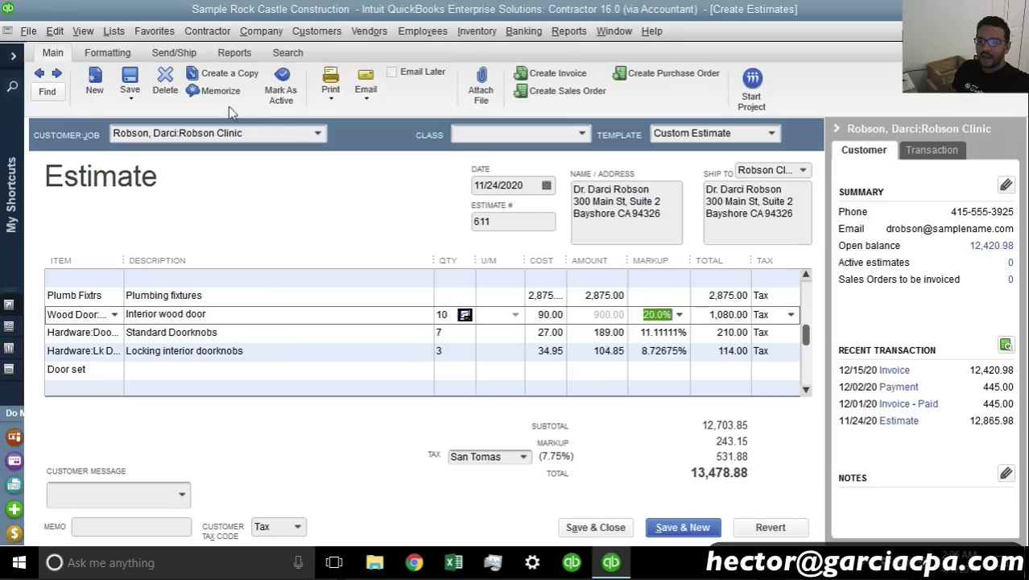
Save the changed Robson Clinic estimate, record the changes, and add the generated change order text to it
left_click(130, 81)
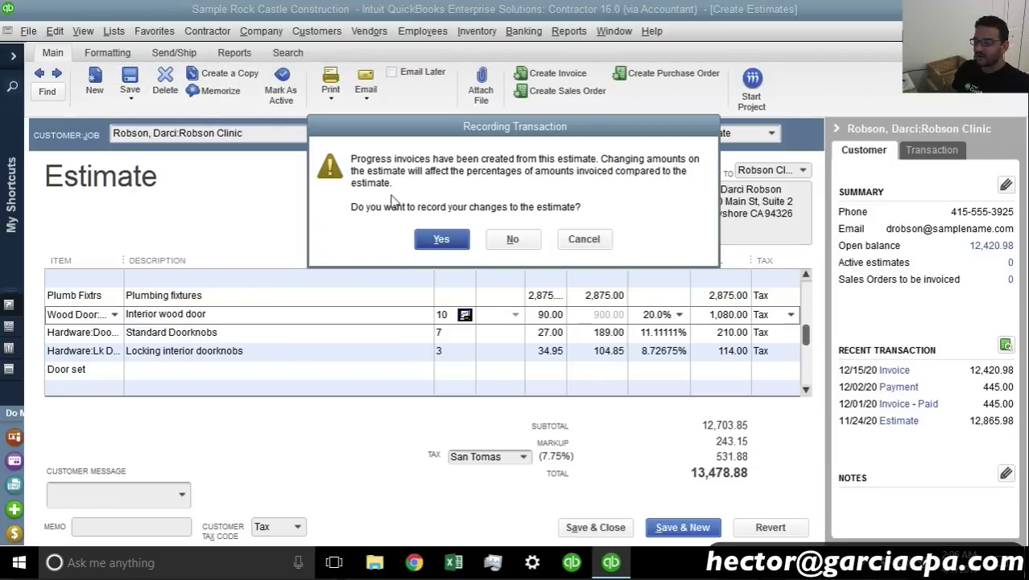
left_click(441, 240)
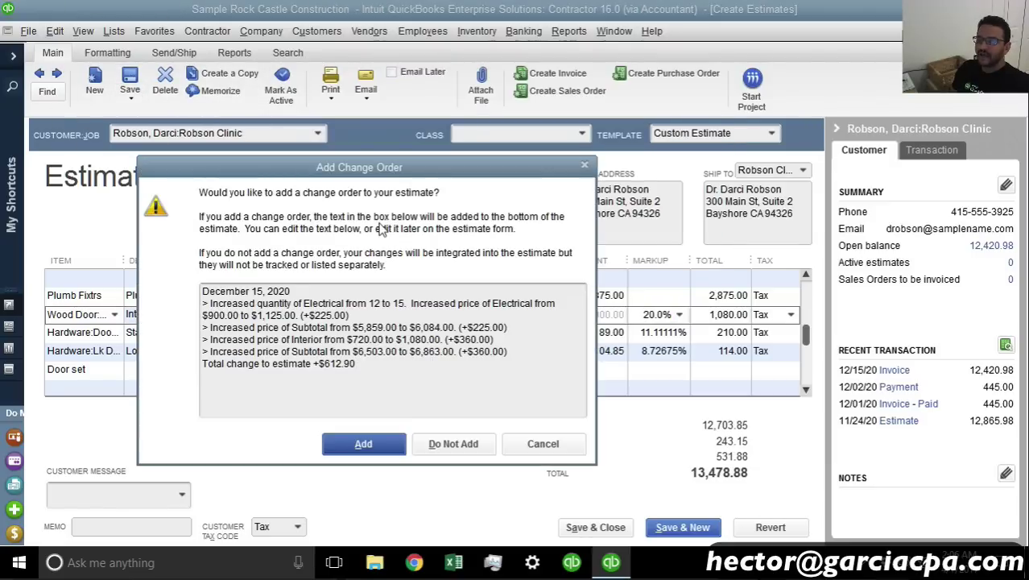
left_click_drag(372, 171, 449, 153)
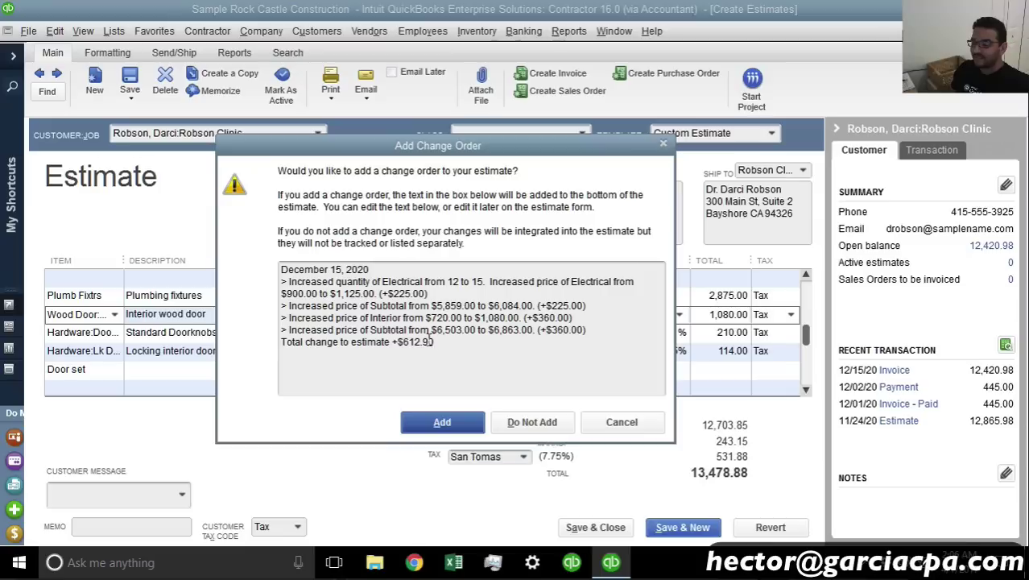
left_click_drag(500, 367, 225, 259)
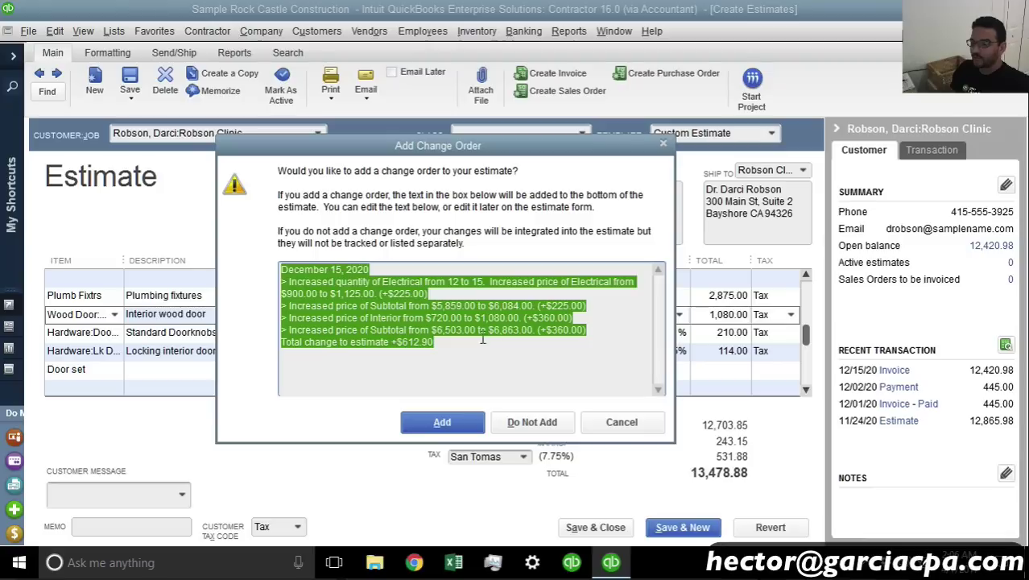
left_click(442, 422)
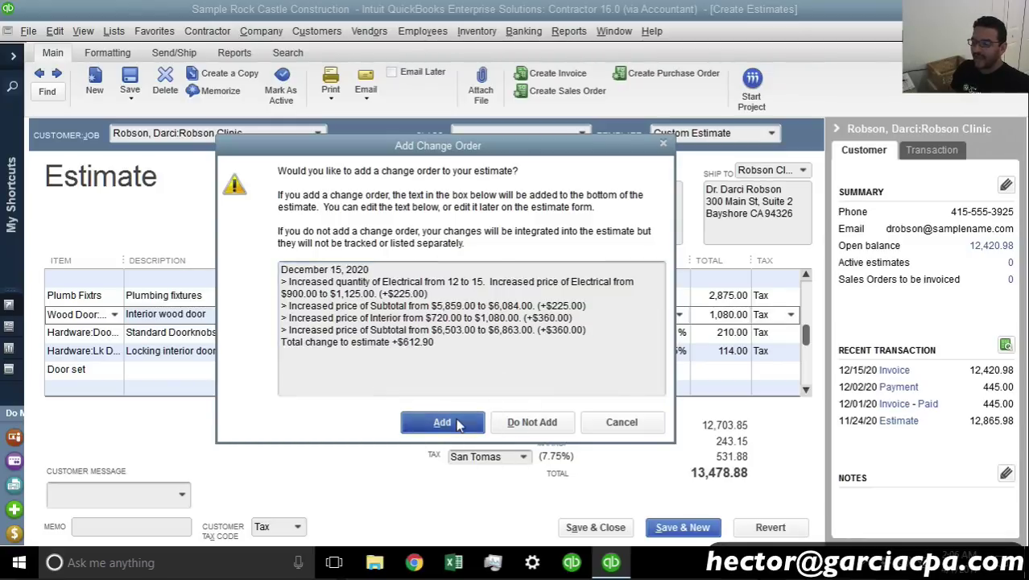
Examine the change order text at the end of the Robson Clinic estimate, including the itemized changes and total change
left_click(807, 292)
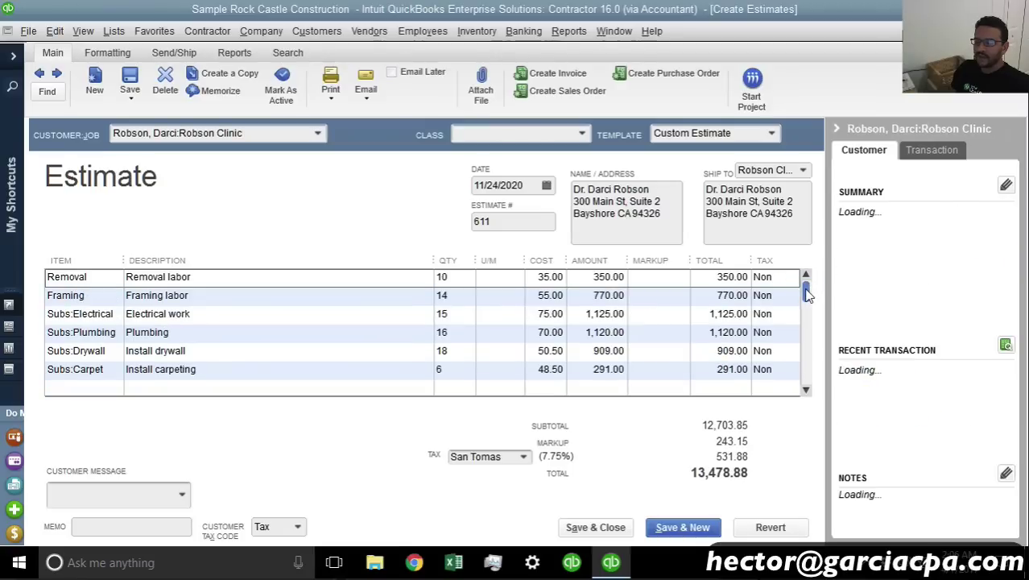
left_click_drag(806, 291, 806, 382)
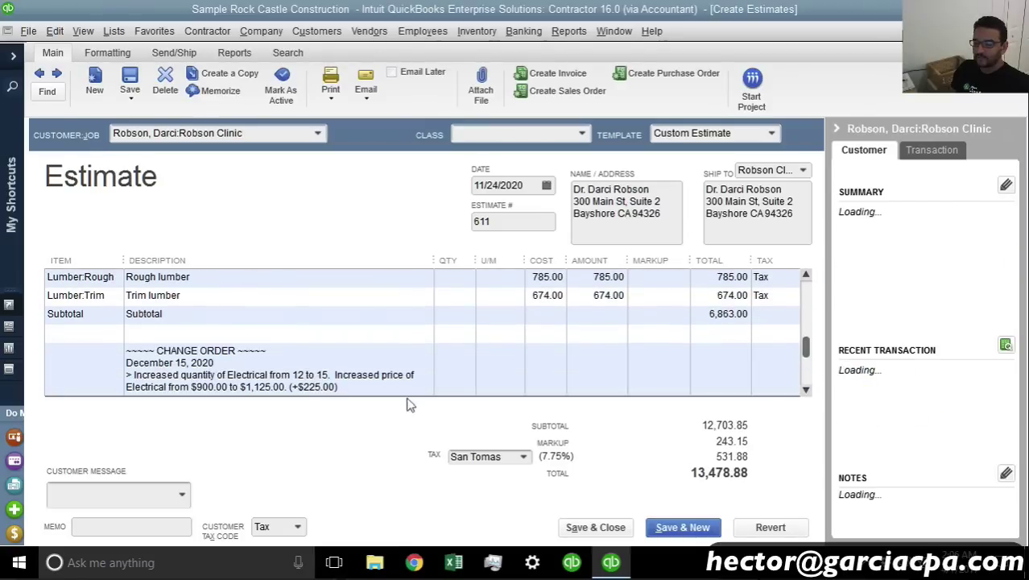
left_click(236, 359)
left_click(115, 352)
left_click(139, 351)
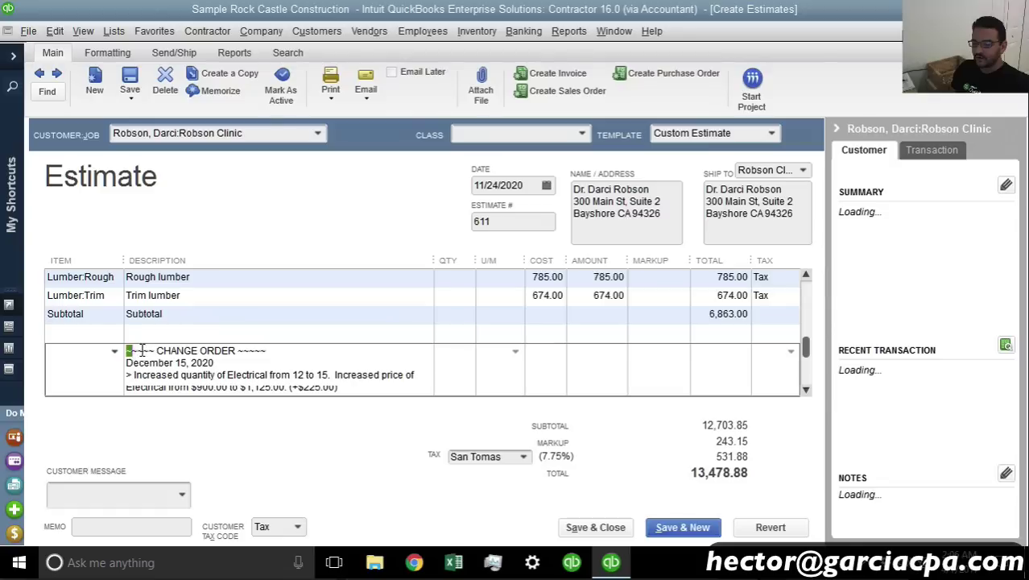
left_click(123, 352)
left_click(353, 376)
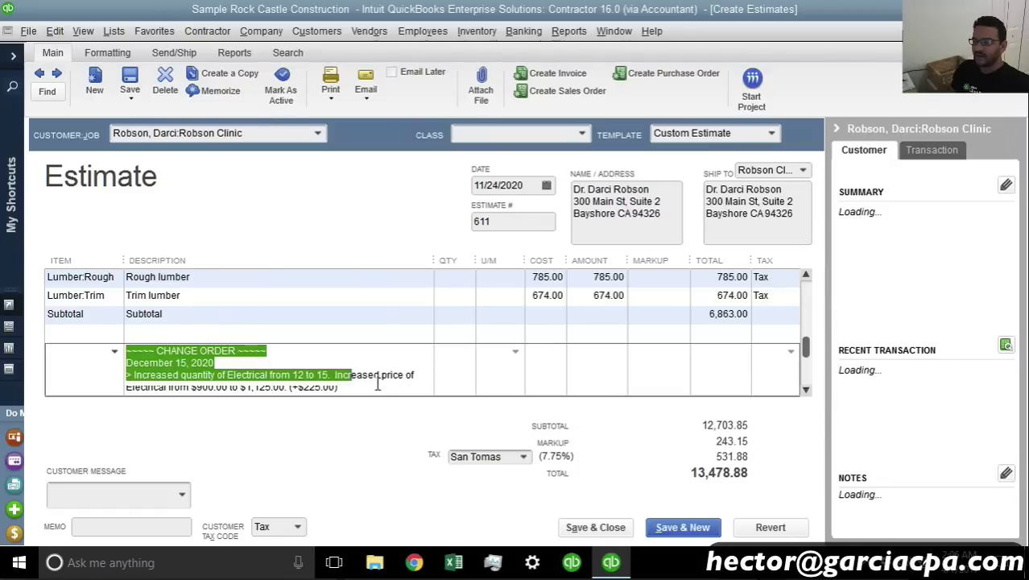
left_click(378, 384)
left_click(352, 383)
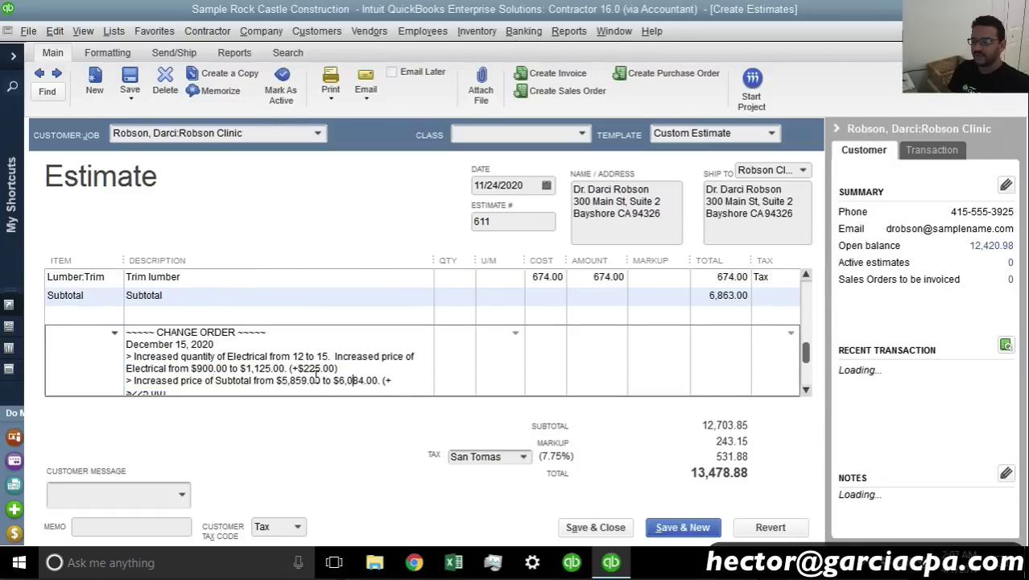
key("Down")
key("Down")
key("Down")
key("Down")
key("Down")
key("Down")
key("Up")
key("Up")
key("Up")
key("Up")
key("Up")
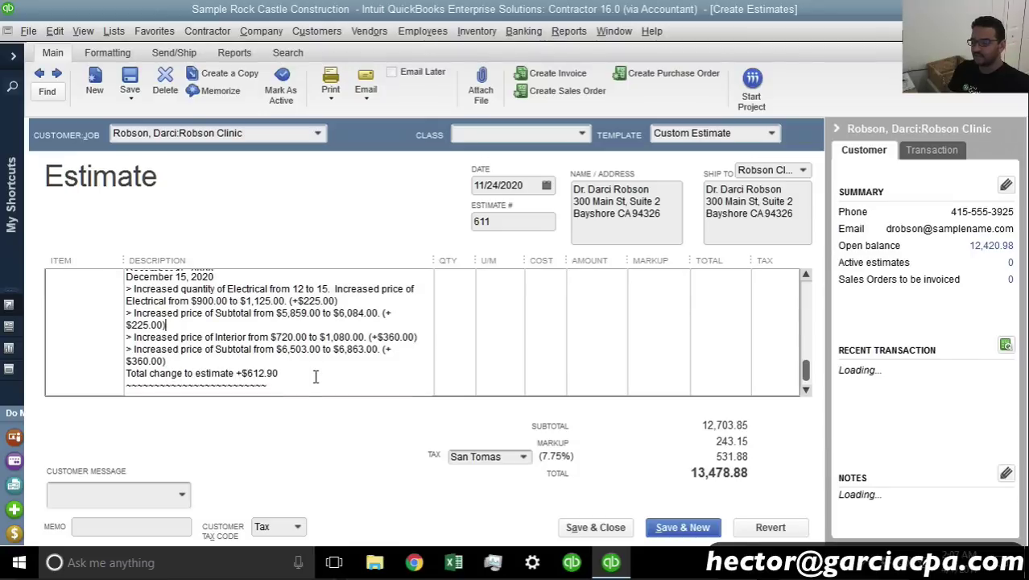
key("Down")
key("Down")
key("Down")
key("Down")
key("Down")
key("Up")
key("Up")
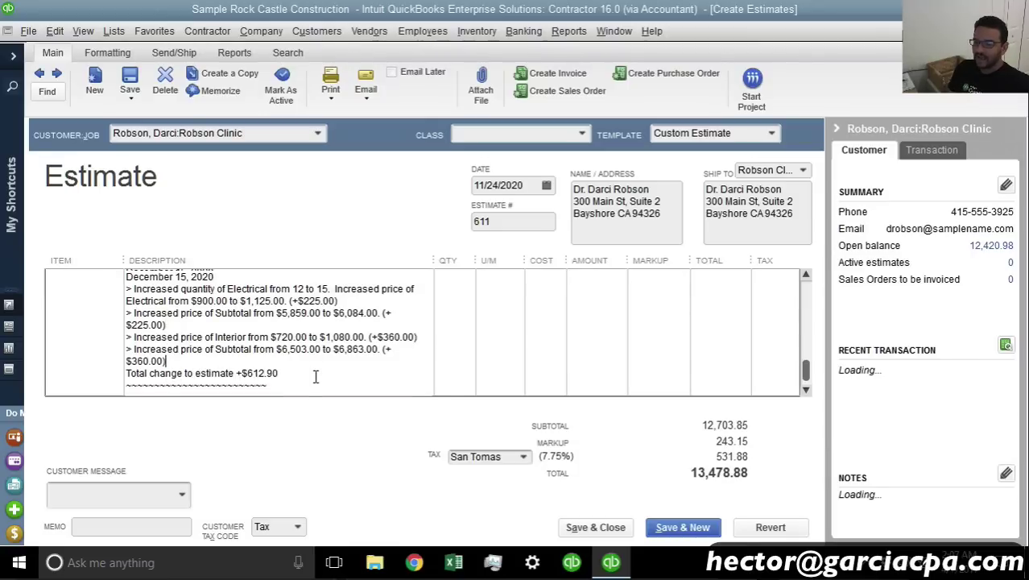
key("Down")
key("Down")
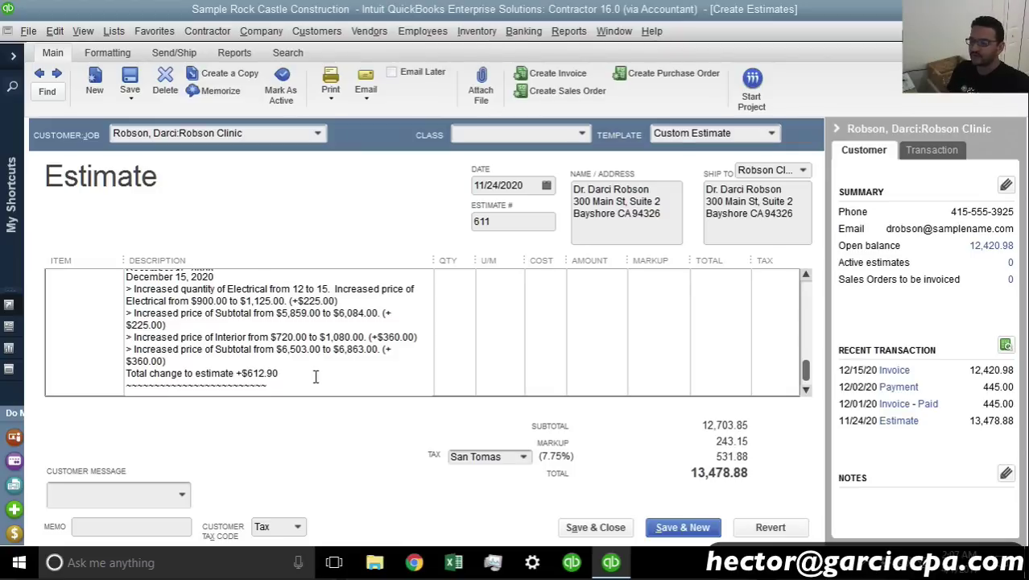
left_click_drag(193, 272, 198, 274)
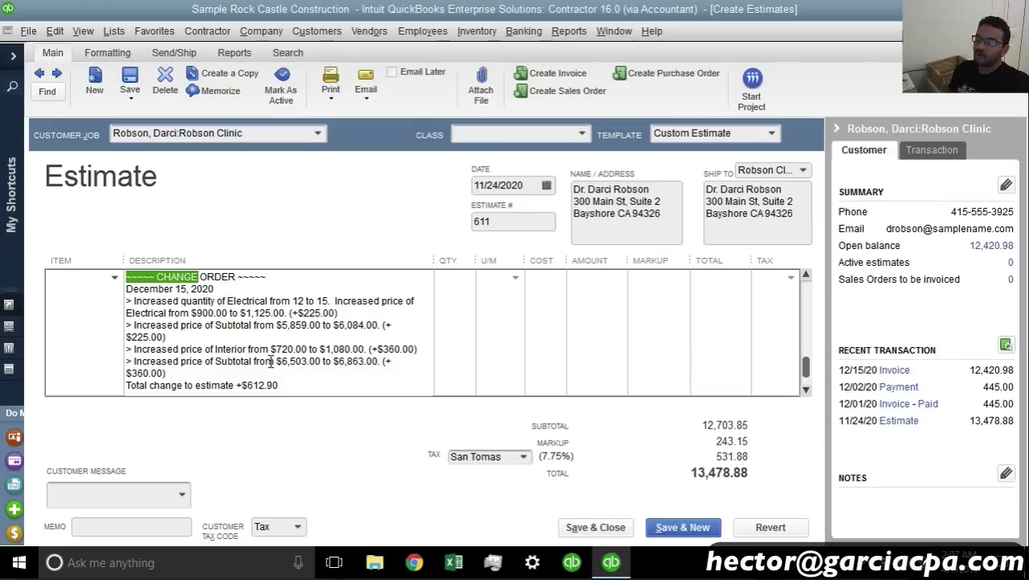